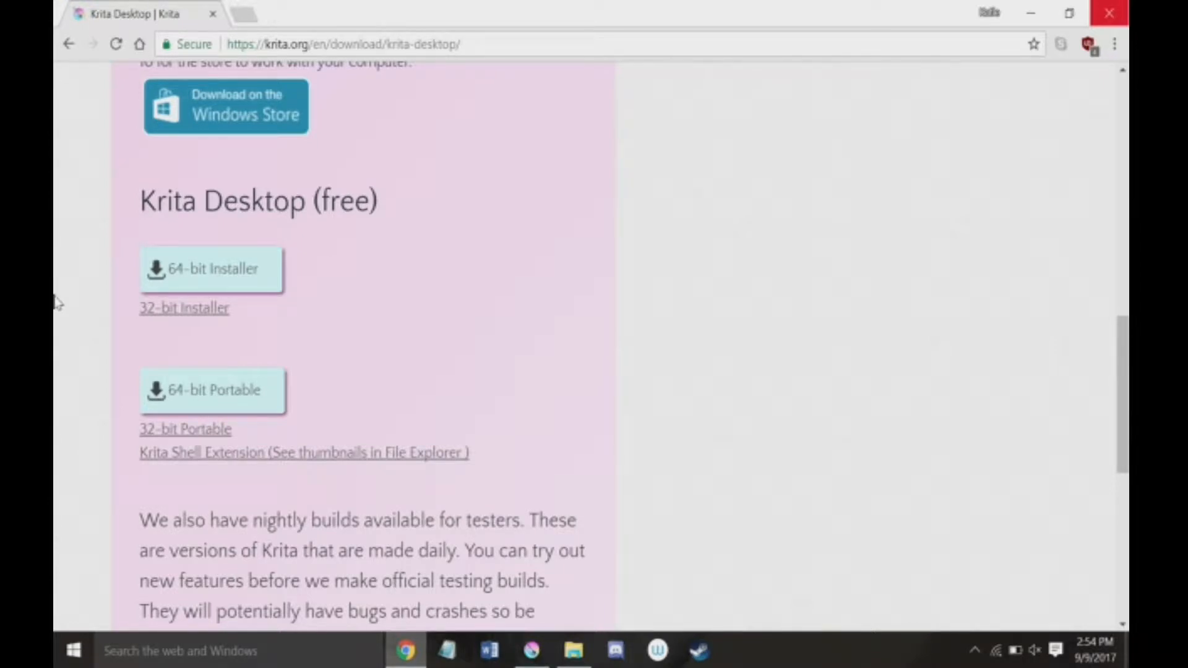
Step: Switch to Krita and create a new 64 by 64 pixel custom document at 100 ppi in 8-bit RGB
scroll(755, 257, "up", 10)
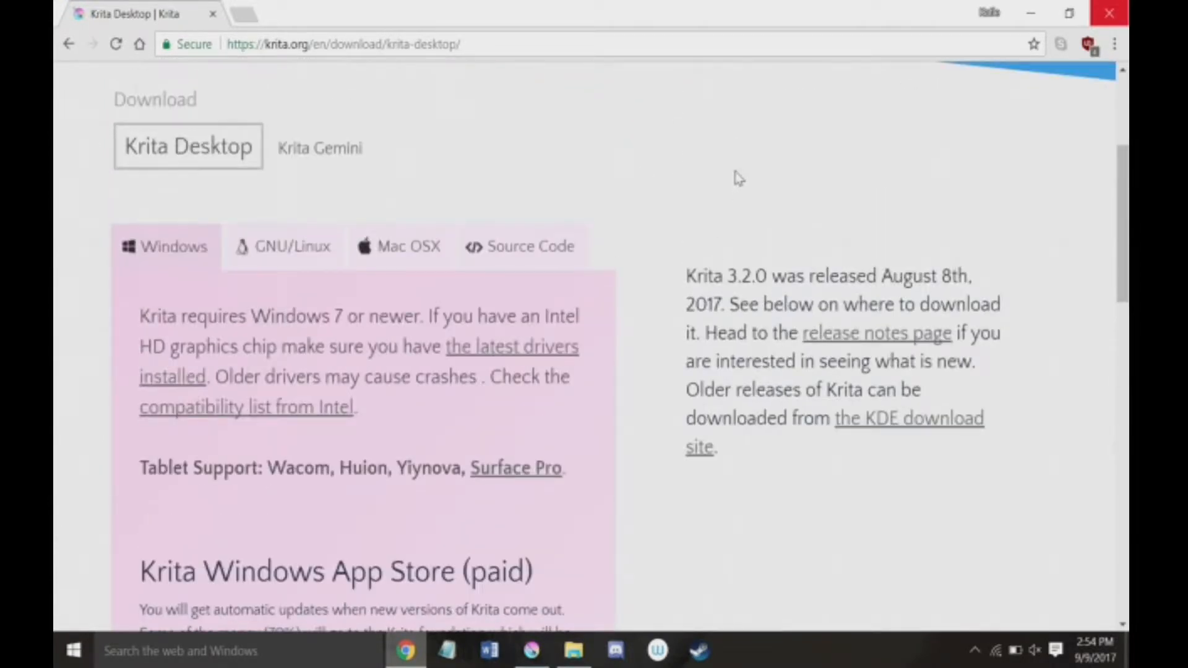
left_click(532, 653)
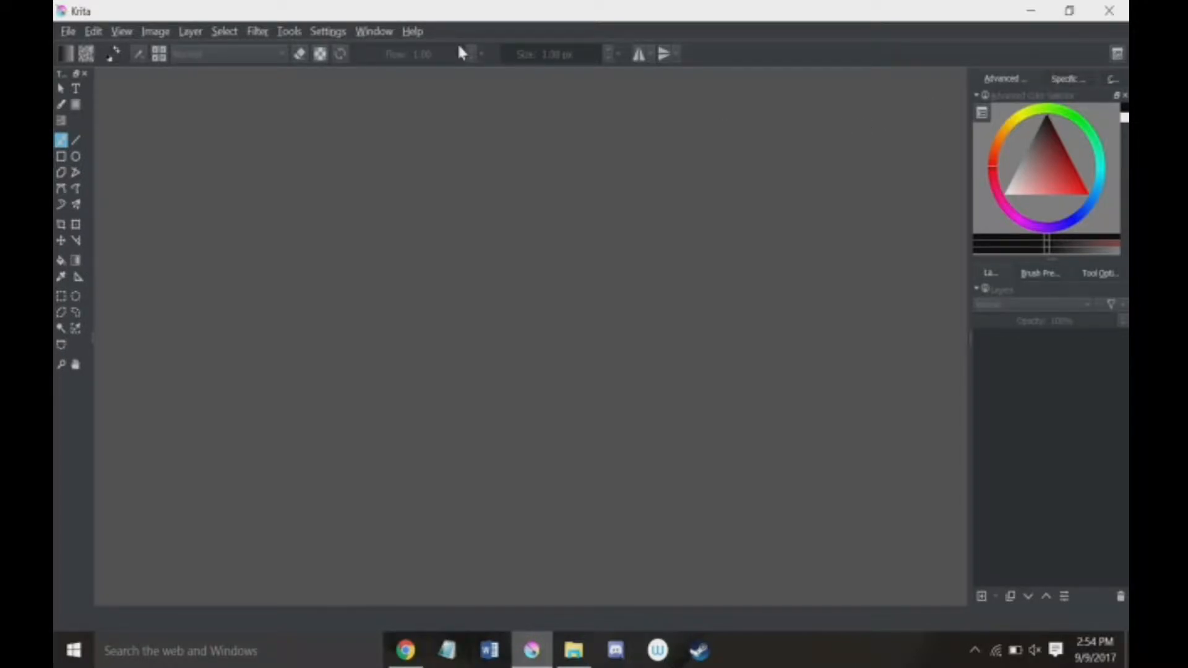
key("ctrl+n")
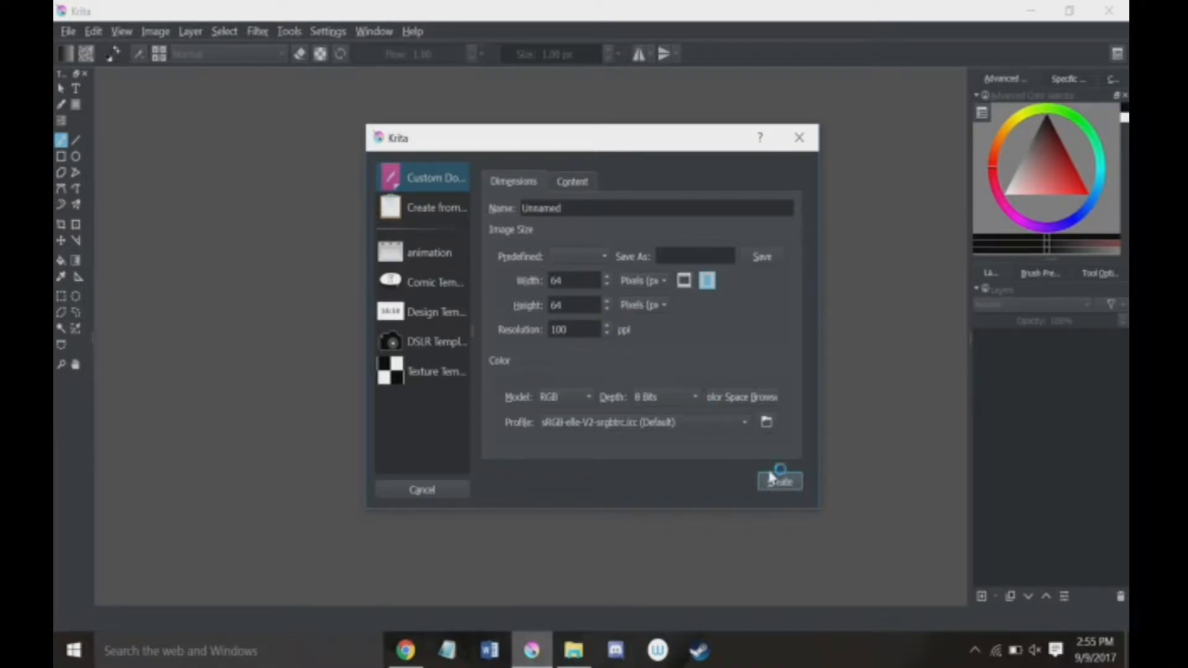
left_click(783, 481)
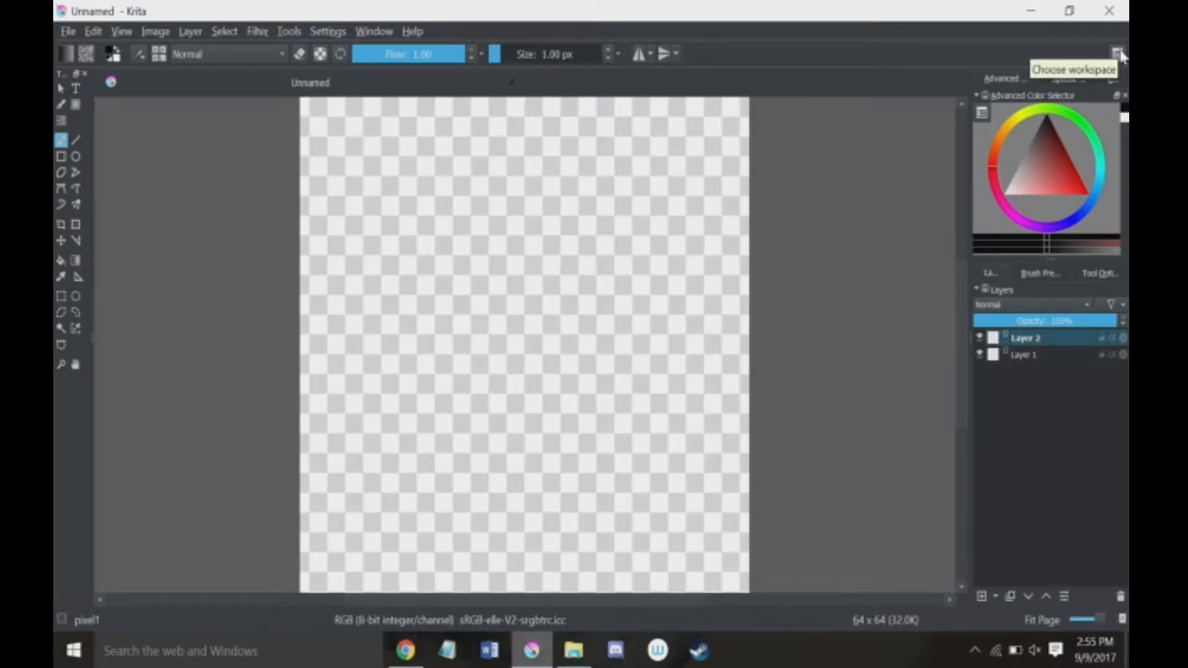
Step: Load the Big_Paint_2 workspace, and replace it with Workspace 1
left_click(1117, 54)
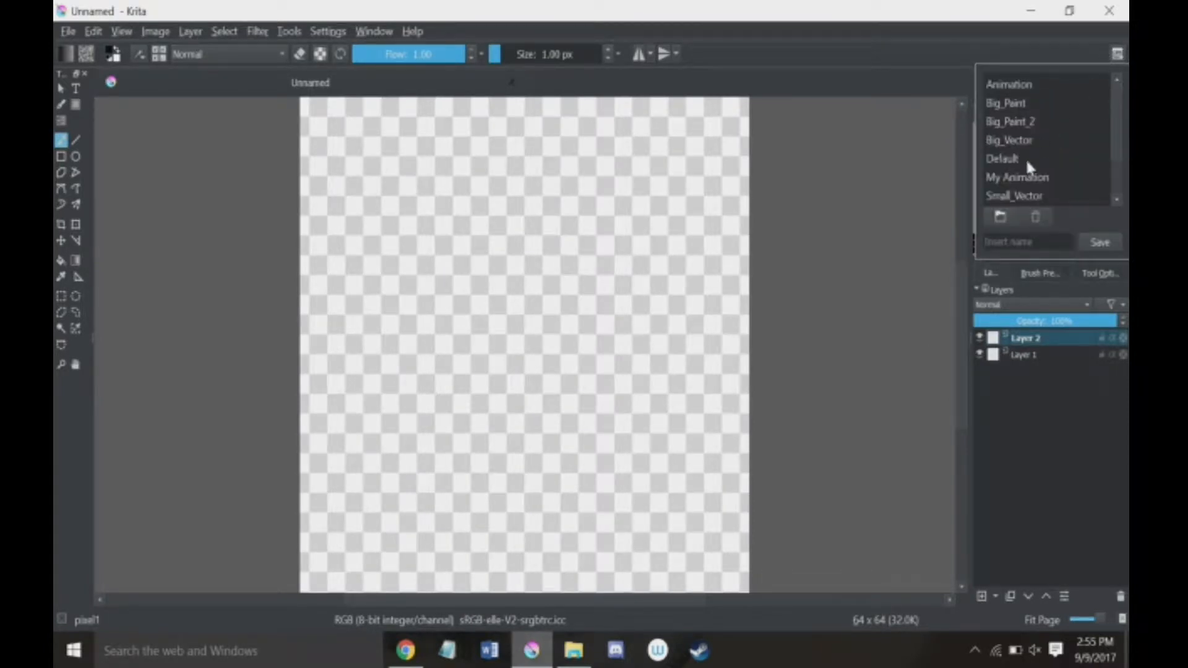
left_click(1056, 123)
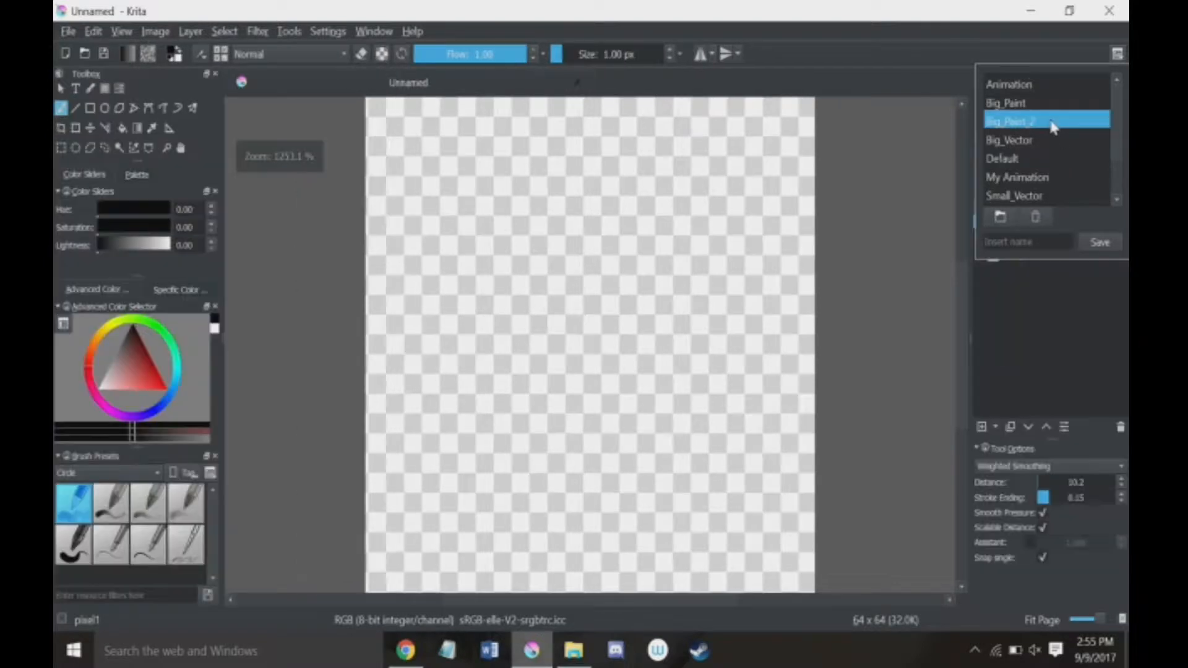
left_click(926, 159)
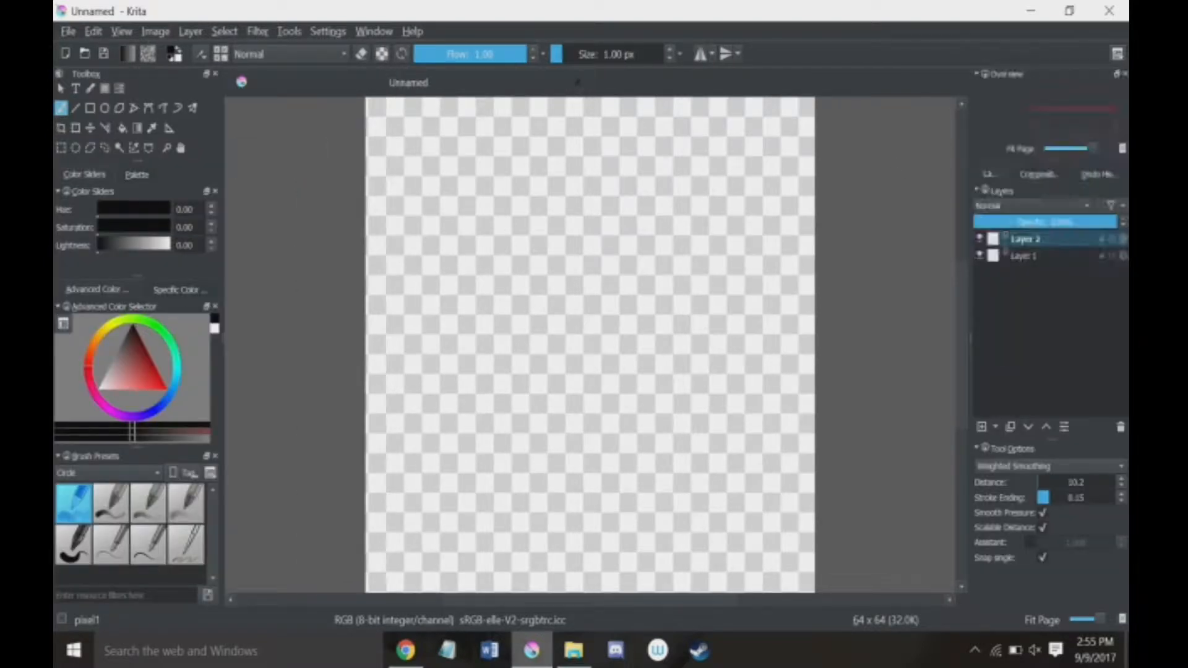
left_click(1117, 53)
scroll(1019, 180, "down", 1)
left_click(1020, 180)
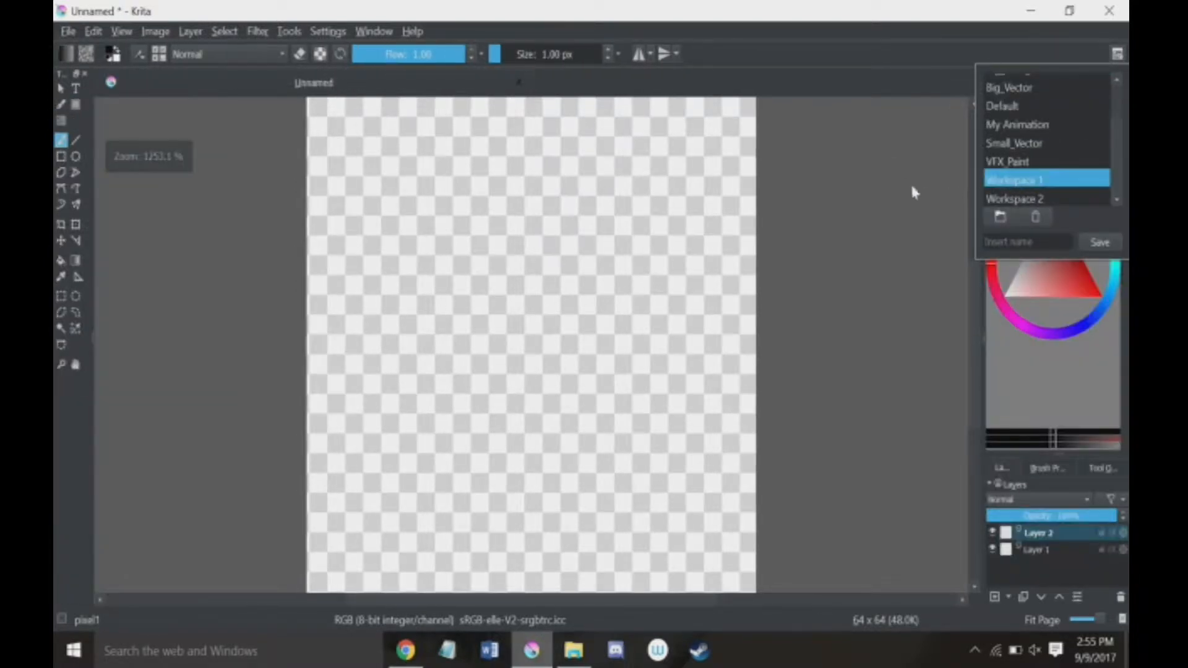
left_click(912, 186)
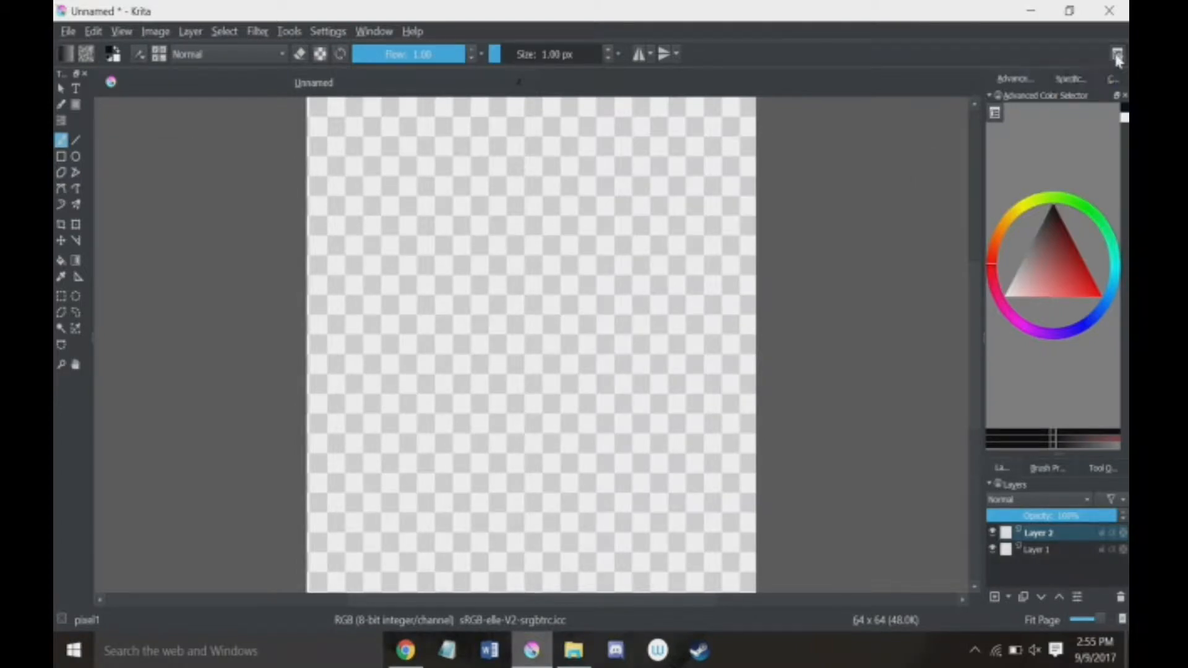
Step: Load the Default workspace, and replace it with the Animation workspace
left_click(1117, 56)
left_click(1063, 106)
left_click(947, 155)
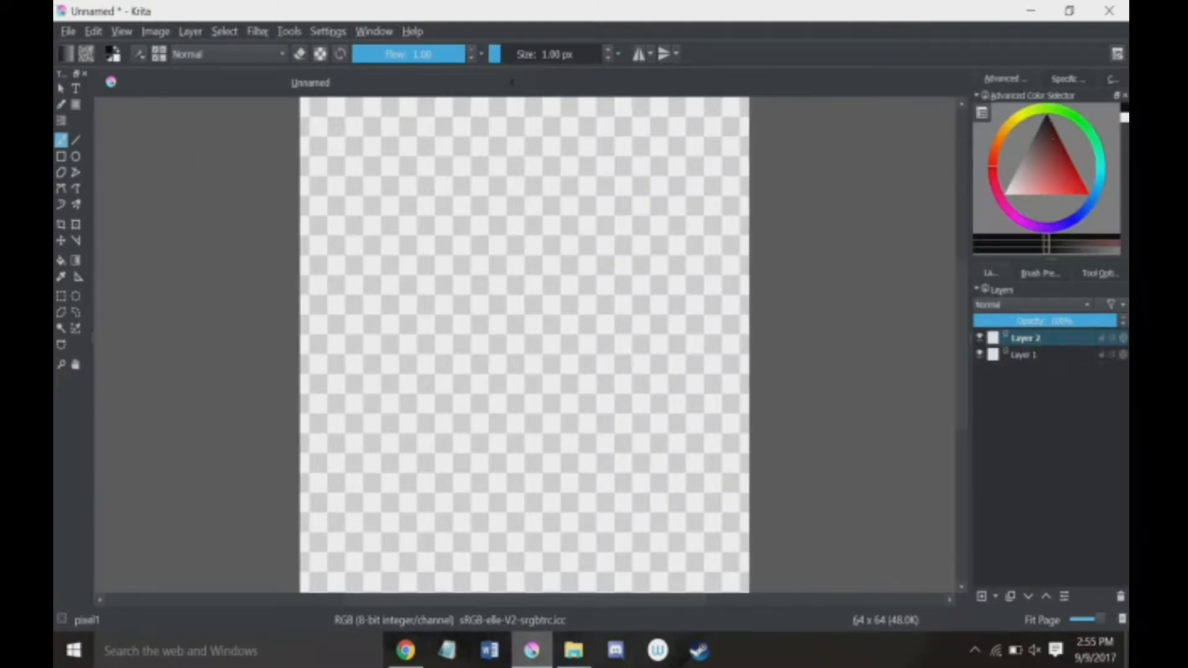
left_click(1117, 54)
left_click(1015, 85)
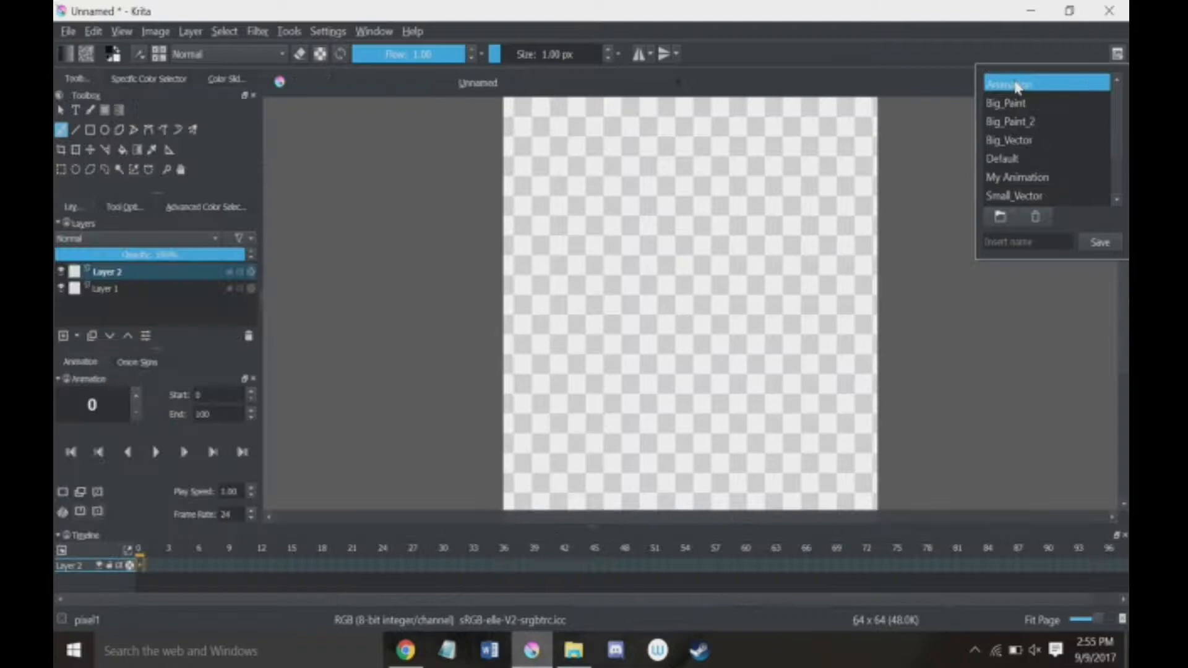
left_click(928, 138)
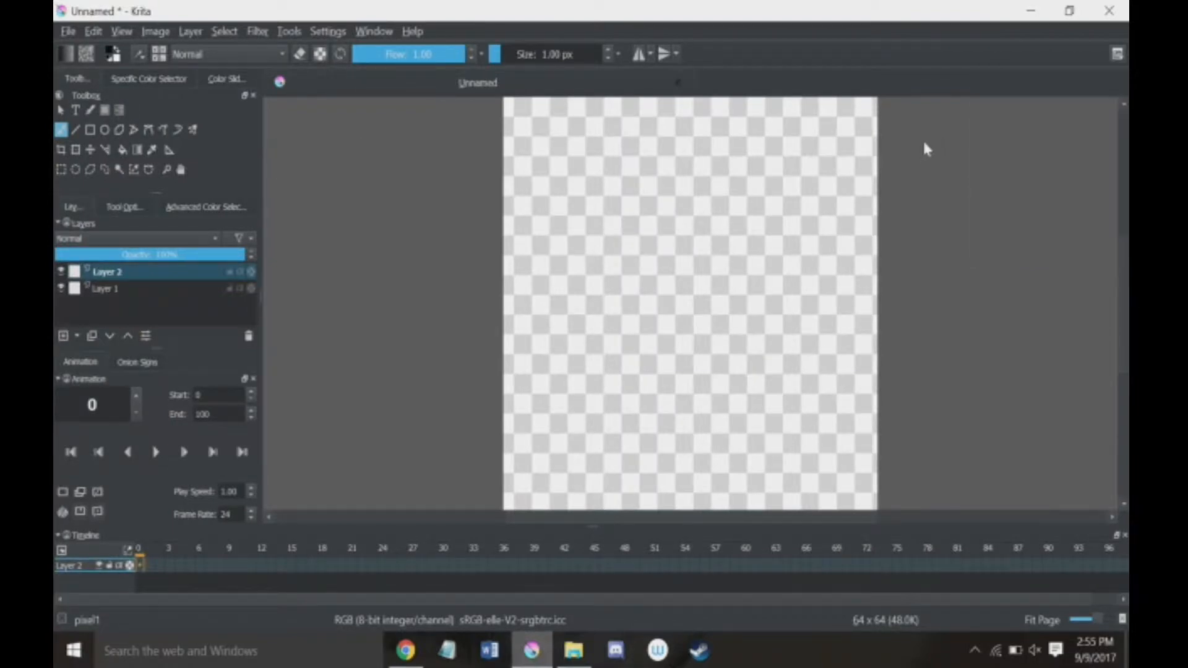
Step: Return the layout to the Default workspace
left_click(1117, 53)
left_click(1010, 158)
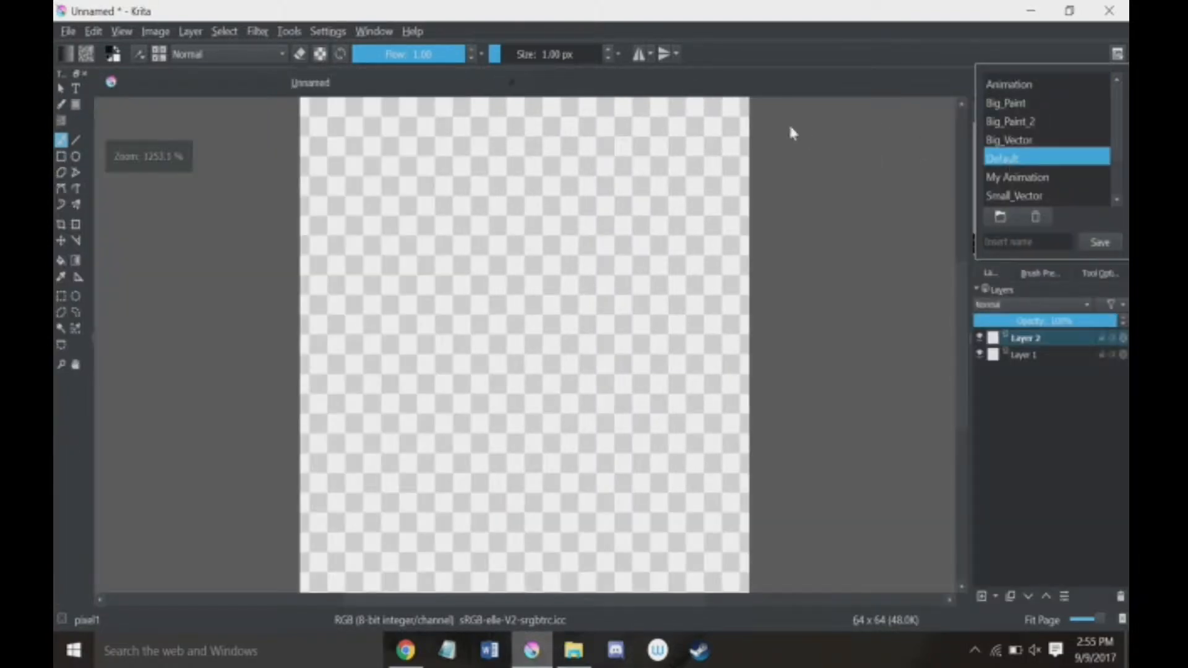
left_click(871, 172)
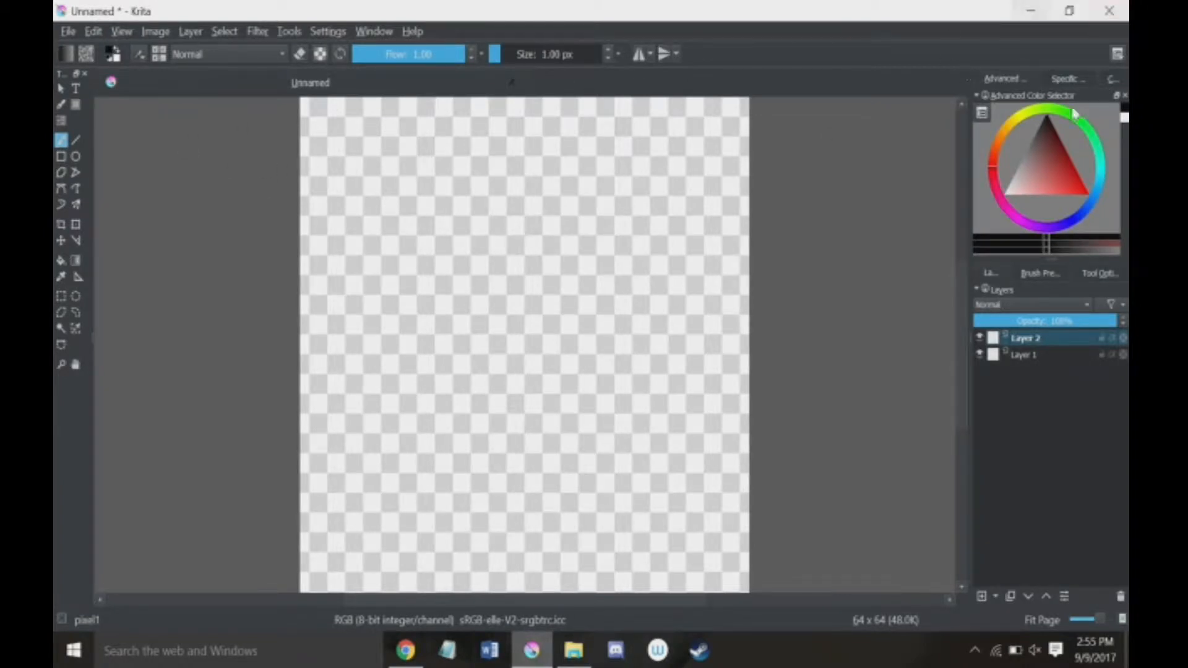
Step: Show the Overview docker and paint a freehand black looping scribble around the middle of the canvas on Layer 2
left_click(374, 31)
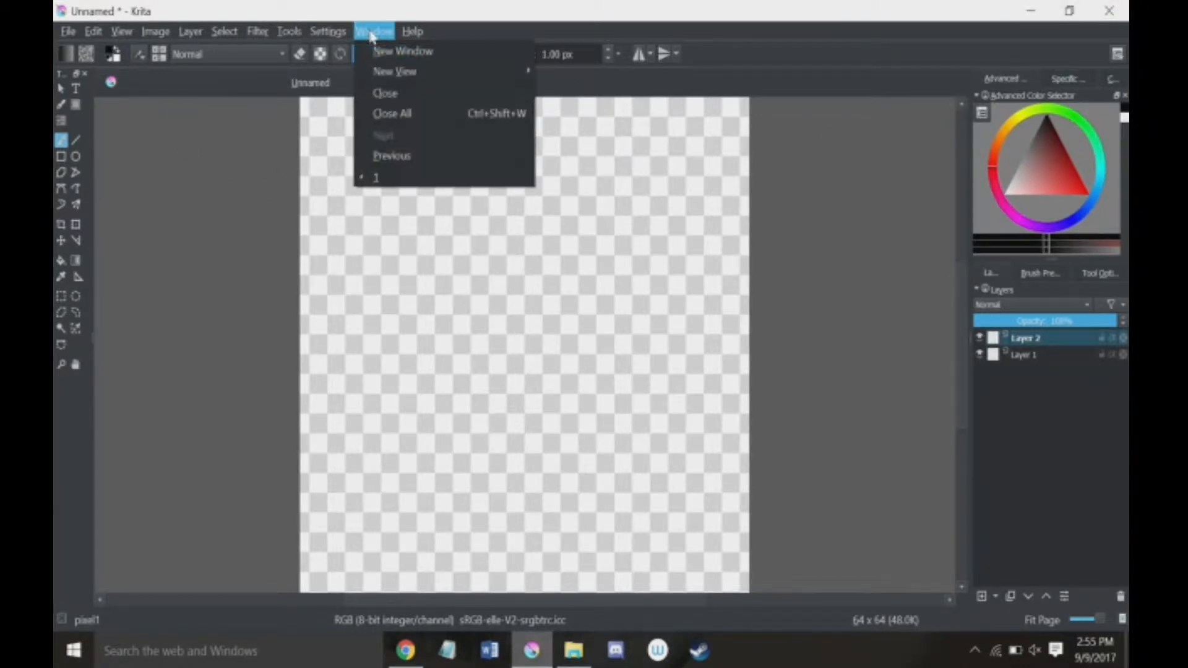
mouse_move(325, 32)
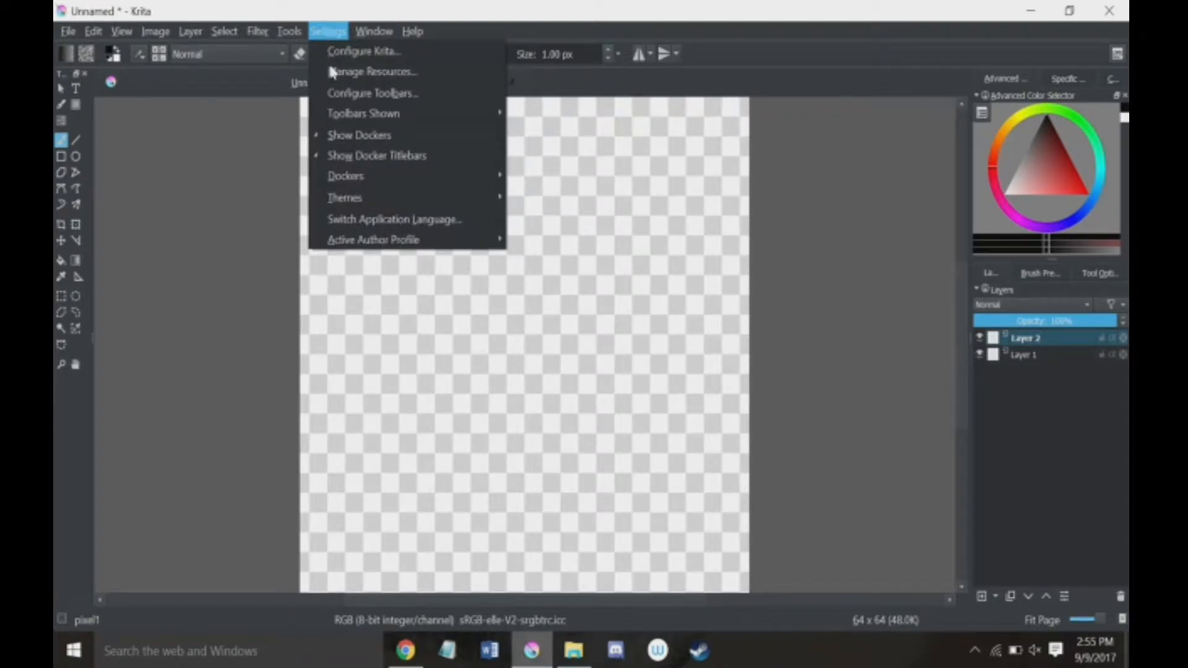
mouse_move(357, 178)
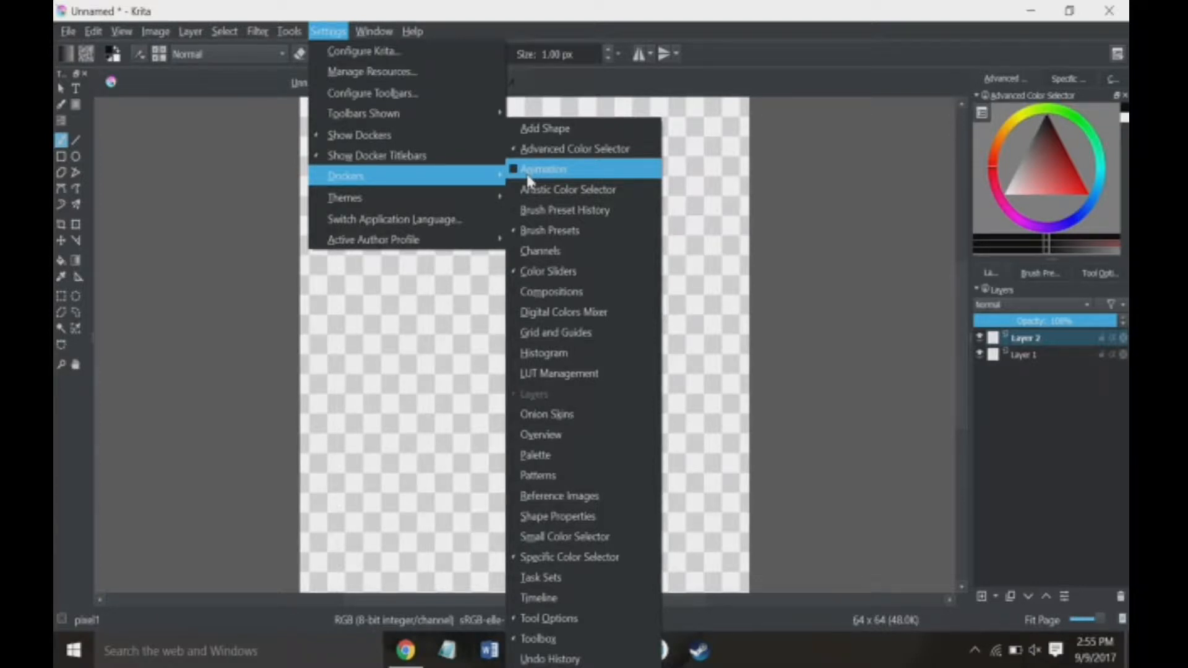
left_click(546, 437)
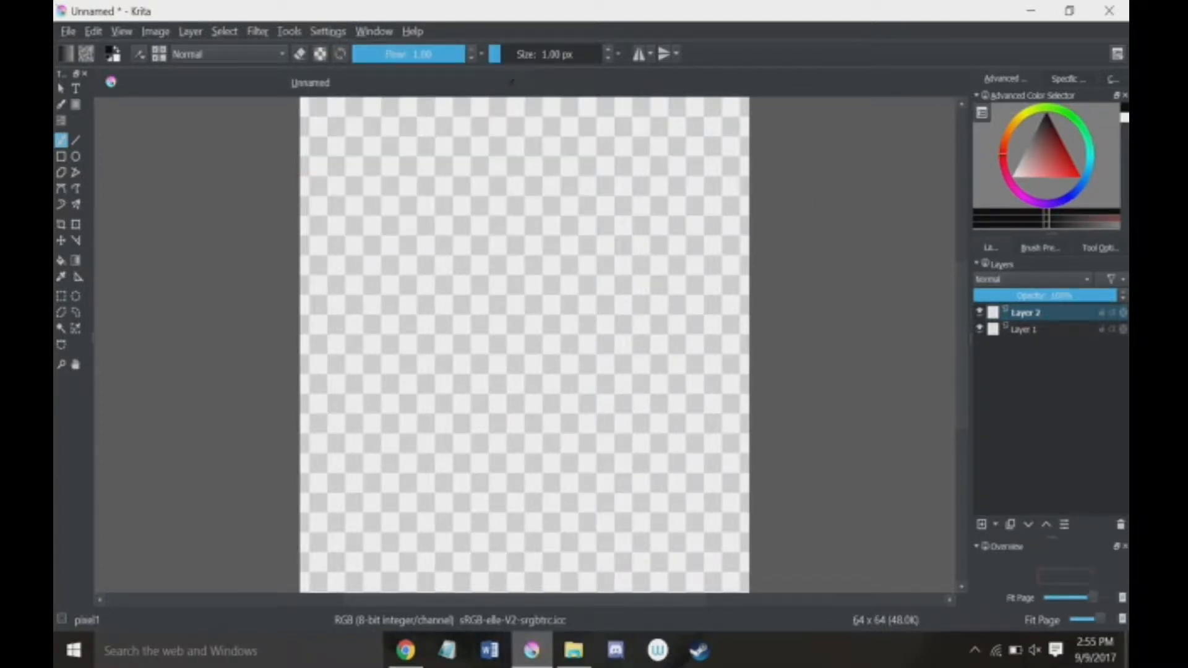
mouse_move(443, 246)
left_mouse_down()
mouse_move(512, 257)
mouse_move(516, 448)
mouse_move(415, 347)
mouse_move(478, 357)
mouse_move(549, 395)
mouse_move(472, 308)
mouse_move(447, 363)
left_mouse_up()
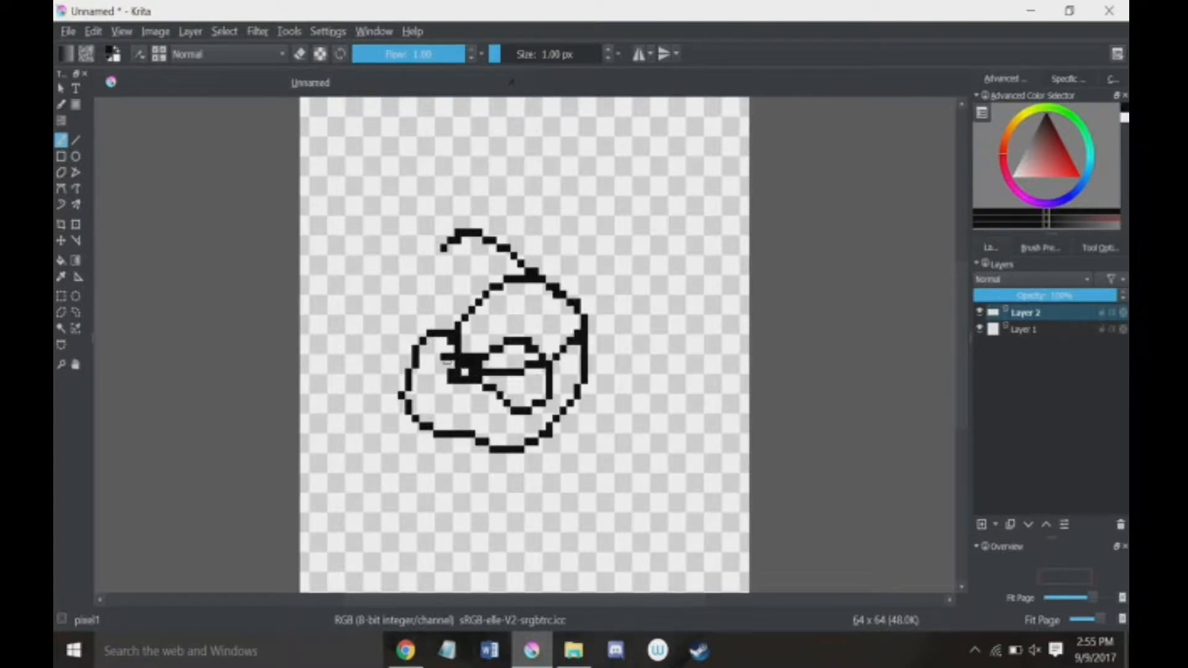
Step: Float the Overview docker over the canvas, enlarge it, and close it
left_click(1116, 548)
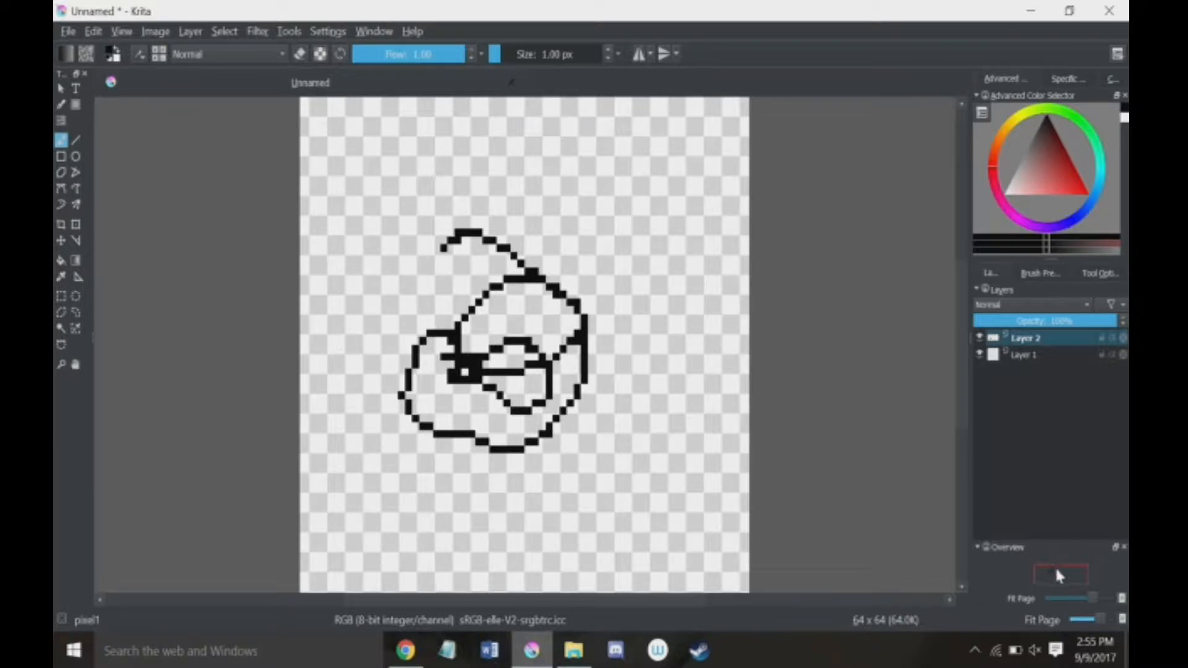
left_click_drag(1111, 542, 813, 258)
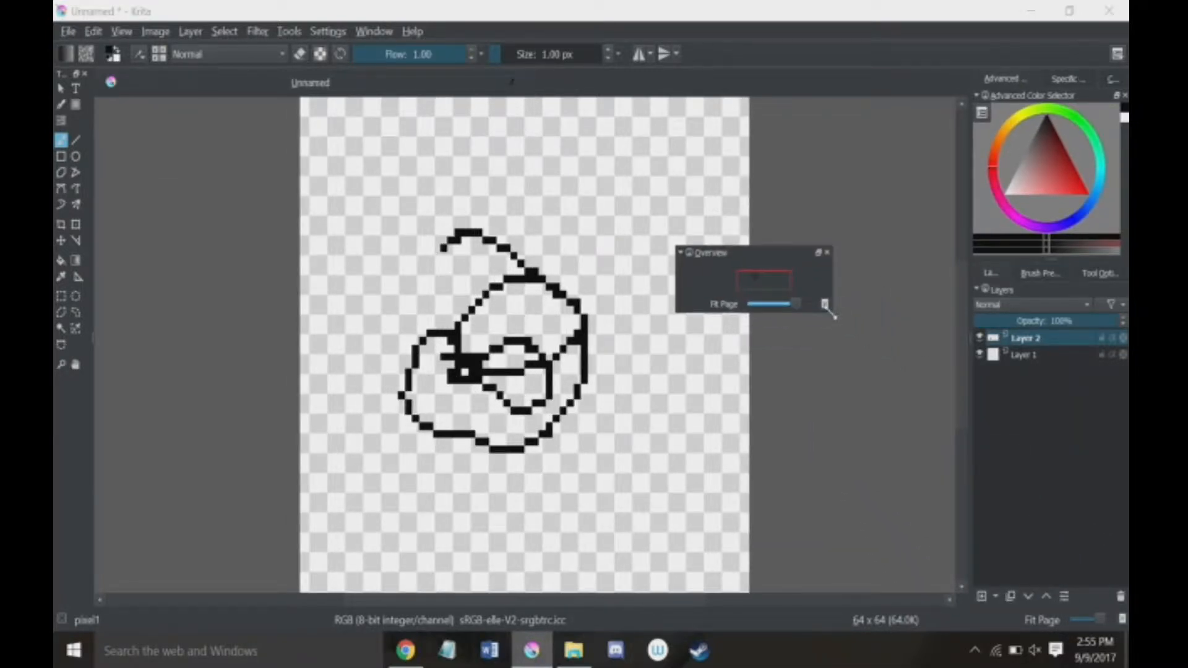
left_click_drag(832, 312, 923, 480)
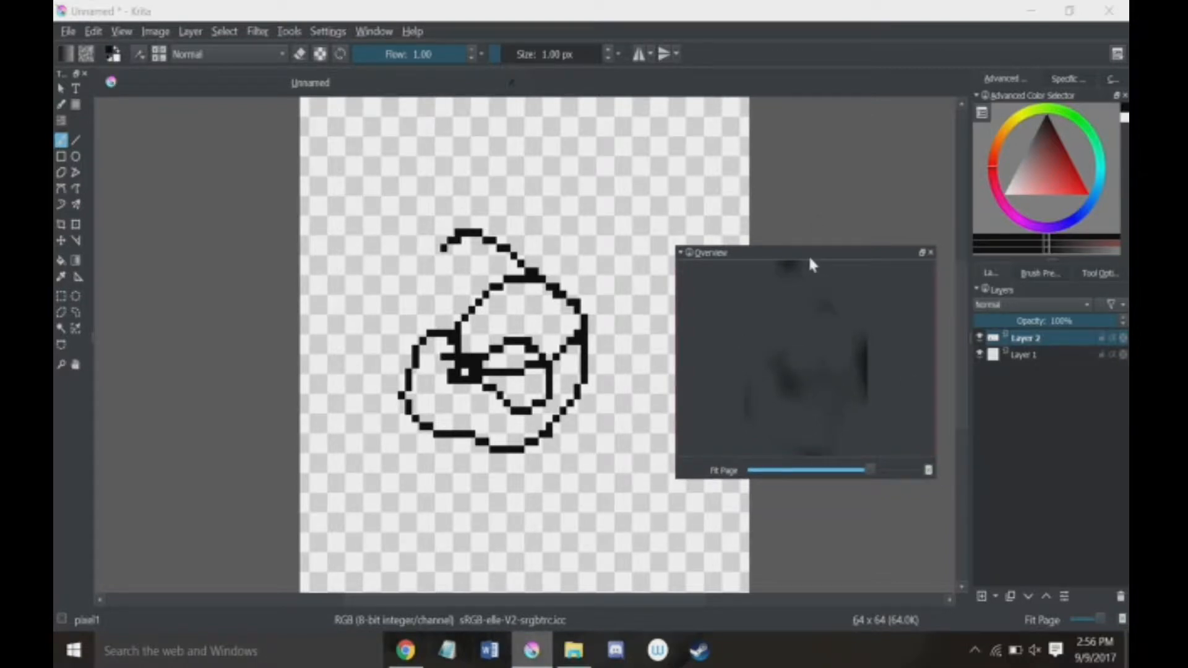
mouse_move(812, 252)
left_mouse_down()
mouse_move(836, 224)
mouse_move(825, 223)
mouse_move(814, 265)
mouse_move(820, 244)
left_mouse_up()
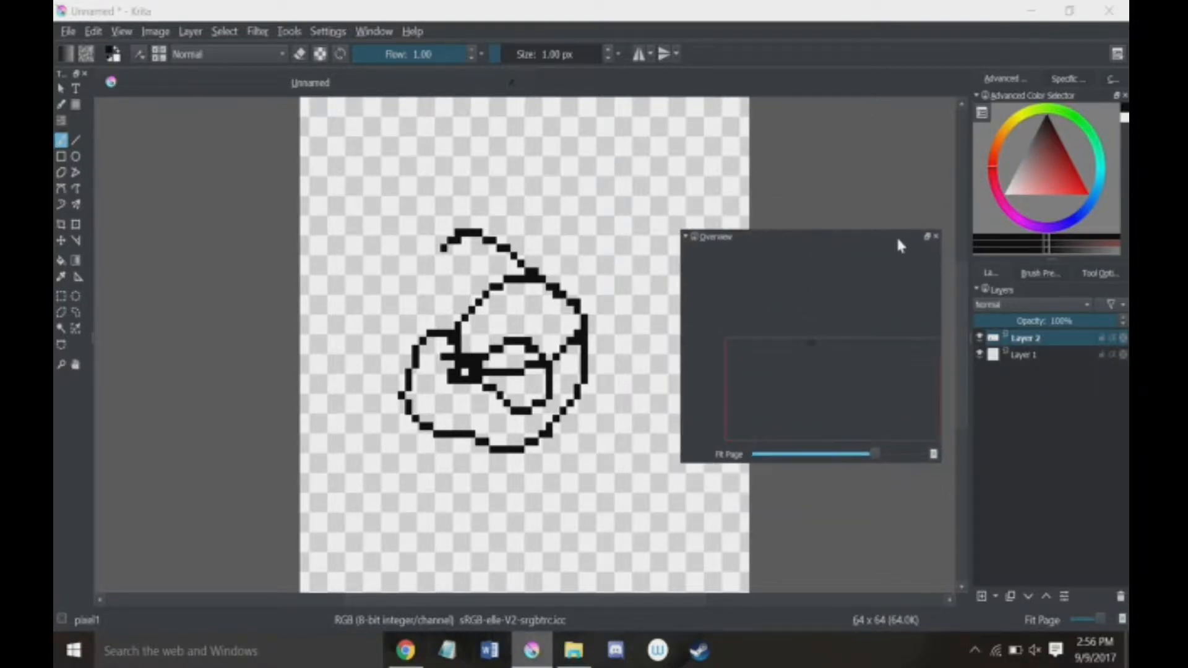
left_click(935, 236)
Step: Show the Reference Images docker, float it over the canvas and make it taller
left_click(328, 31)
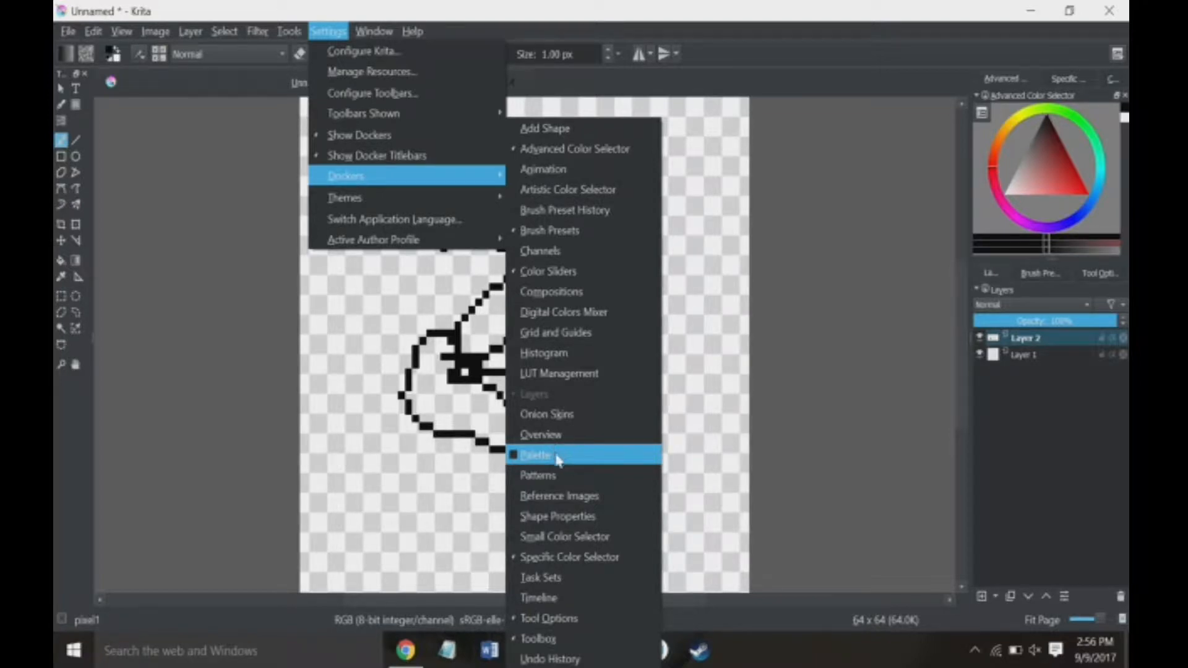
left_click(545, 500)
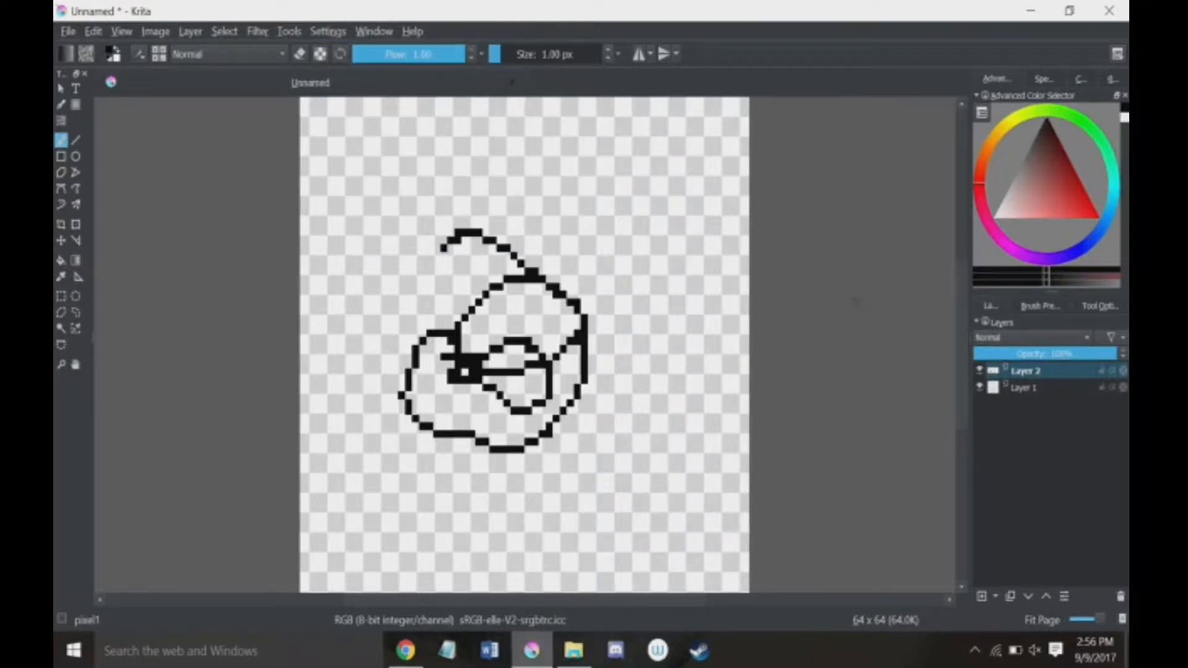
left_click(1112, 79)
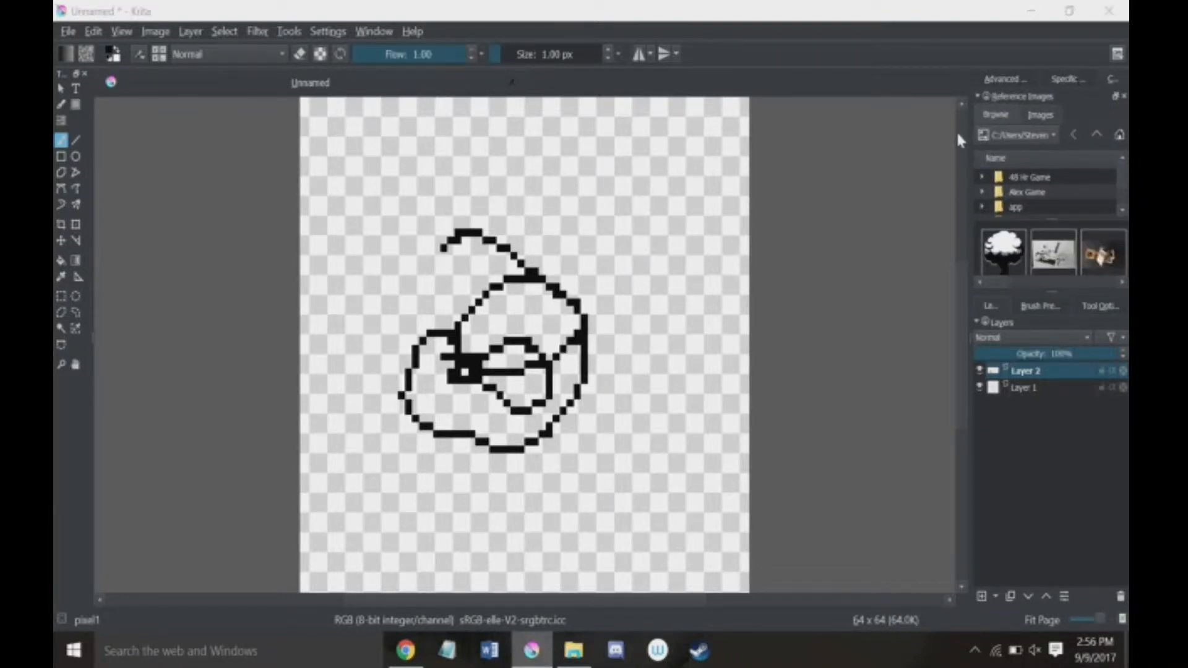
left_click_drag(1000, 98, 772, 139)
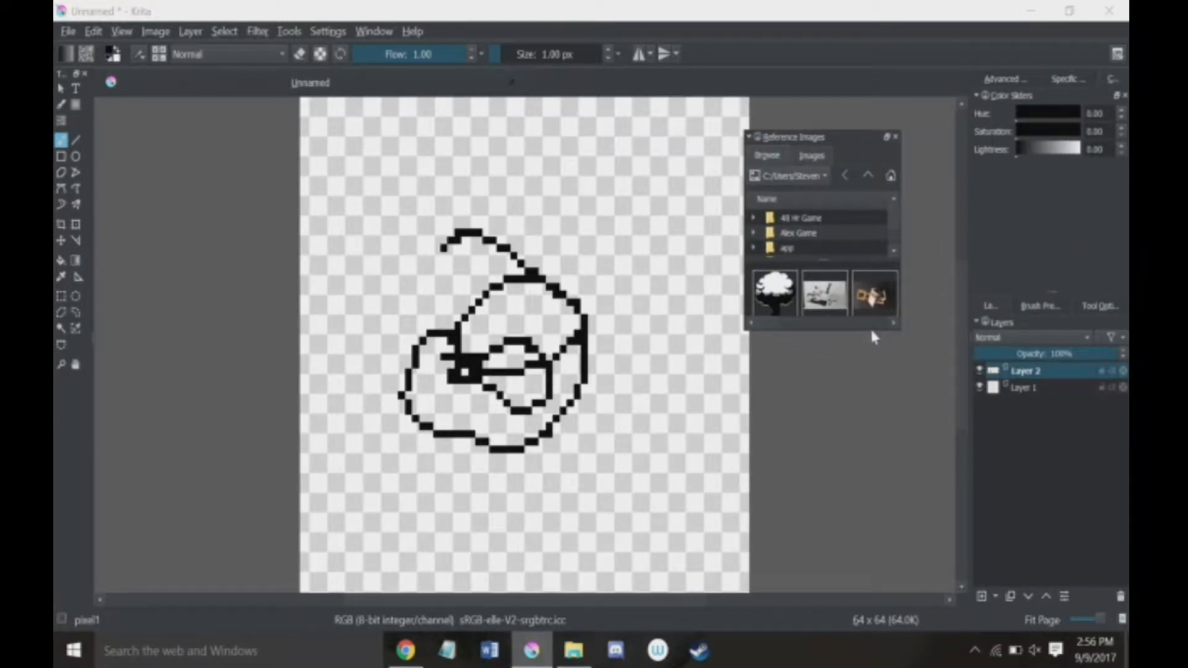
left_click_drag(873, 330, 820, 566)
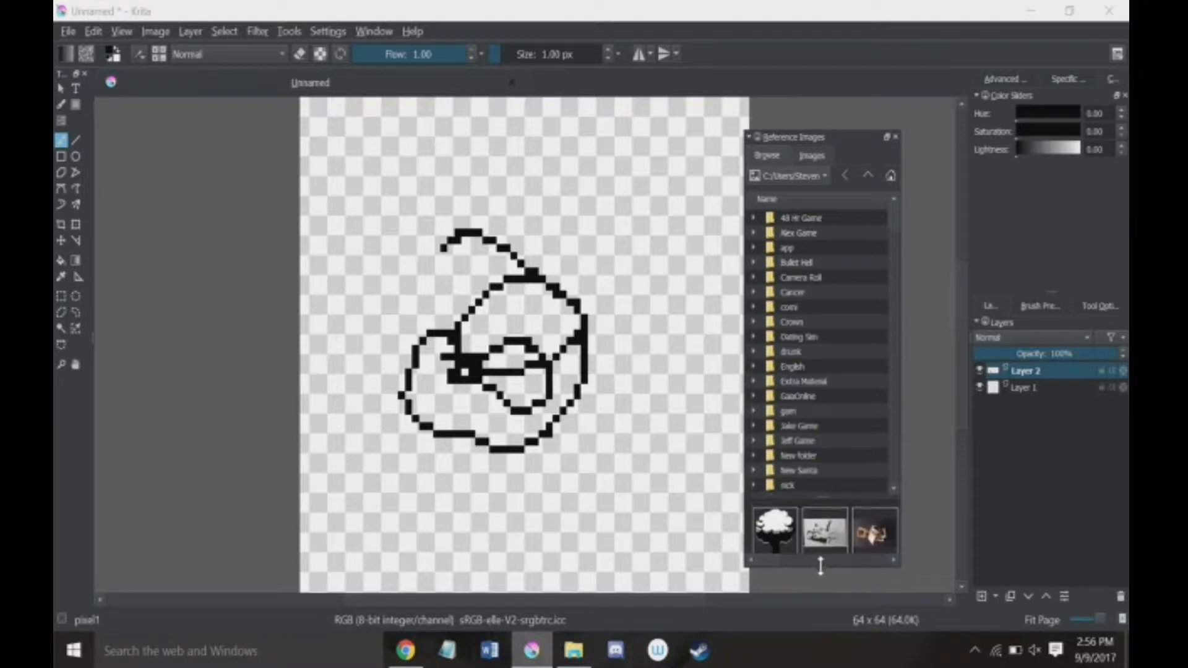
Step: Open the black-and-white tree picture as a reference image, and close the Reference Images docker
left_click(773, 525)
double_click(774, 526)
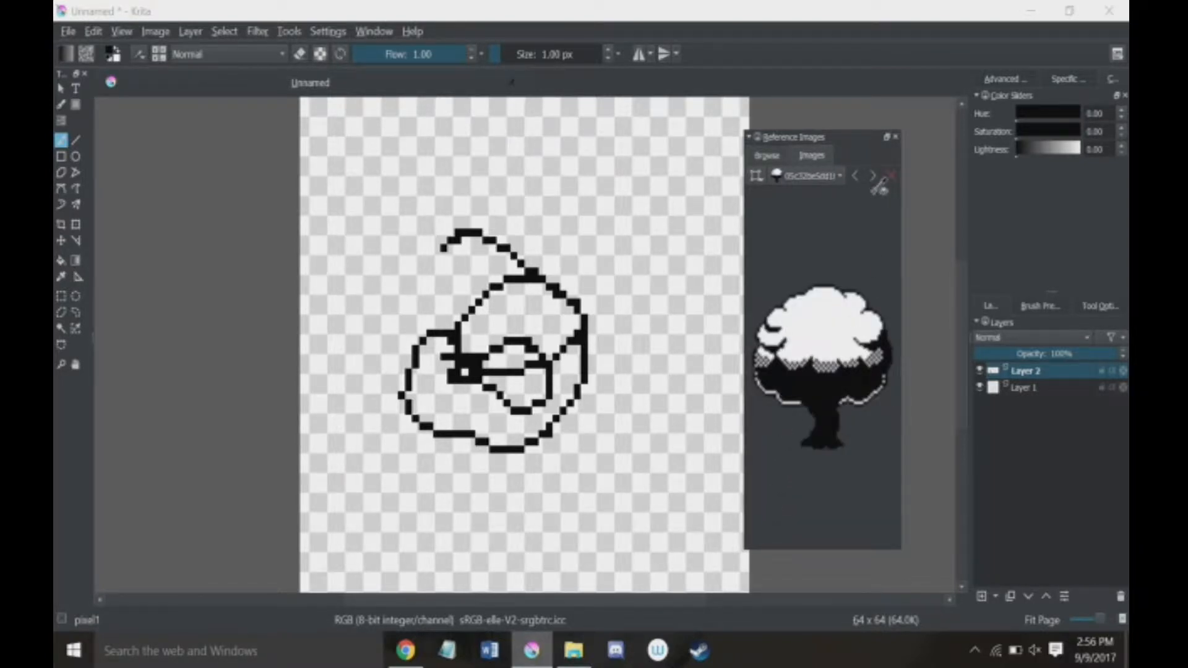
left_click(895, 137)
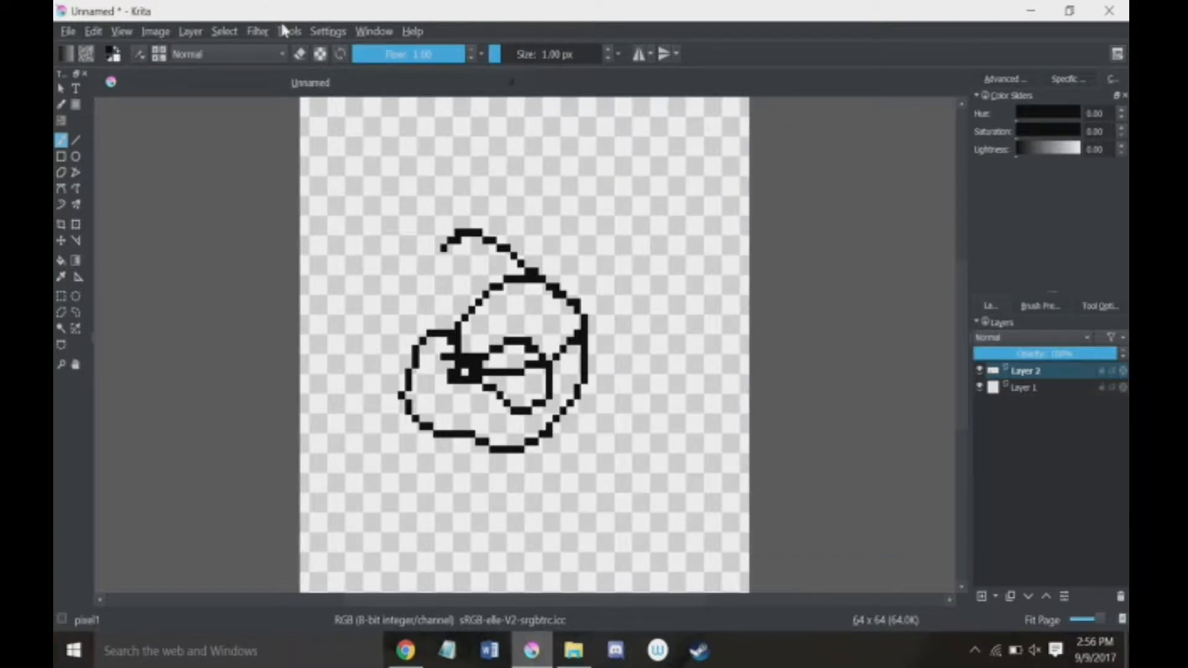
Step: Look through the filter categories, including the Adjust filters, and the layer commands, including the Convert options
left_click(286, 31)
mouse_move(268, 32)
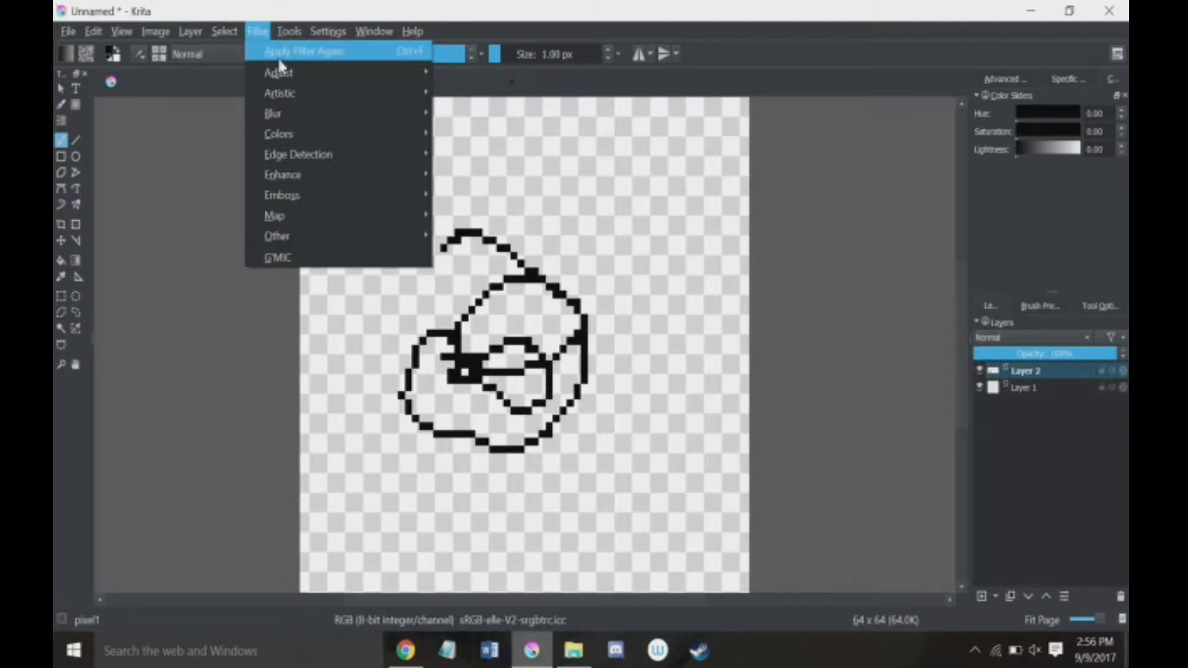
mouse_move(277, 73)
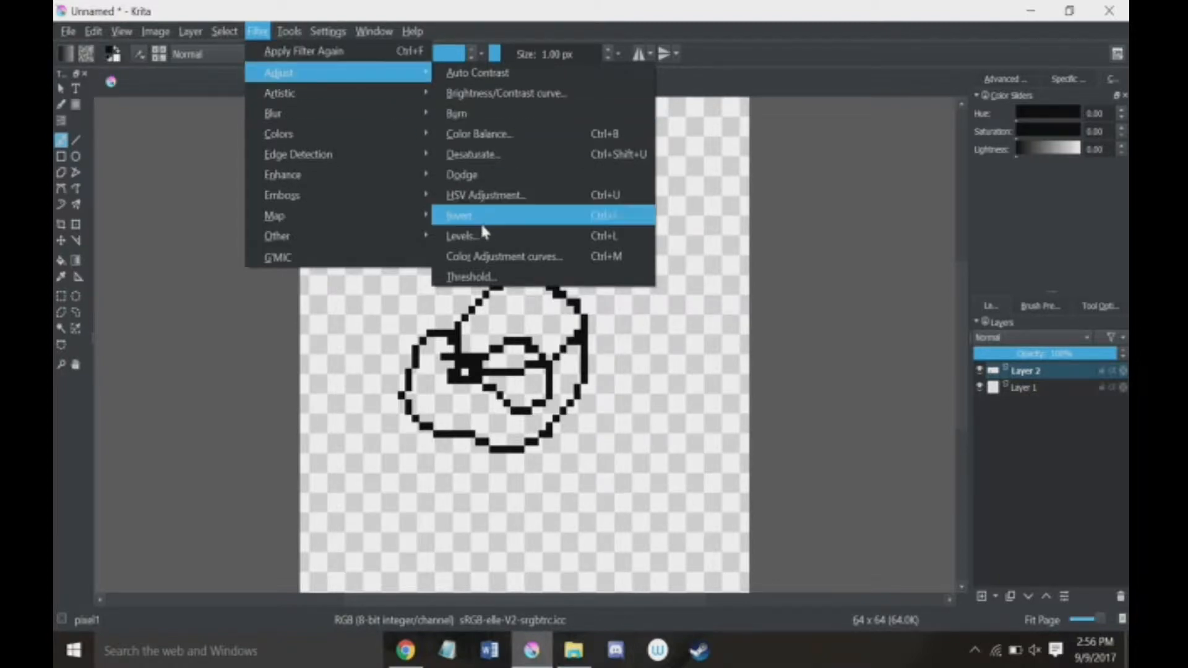
mouse_move(410, 138)
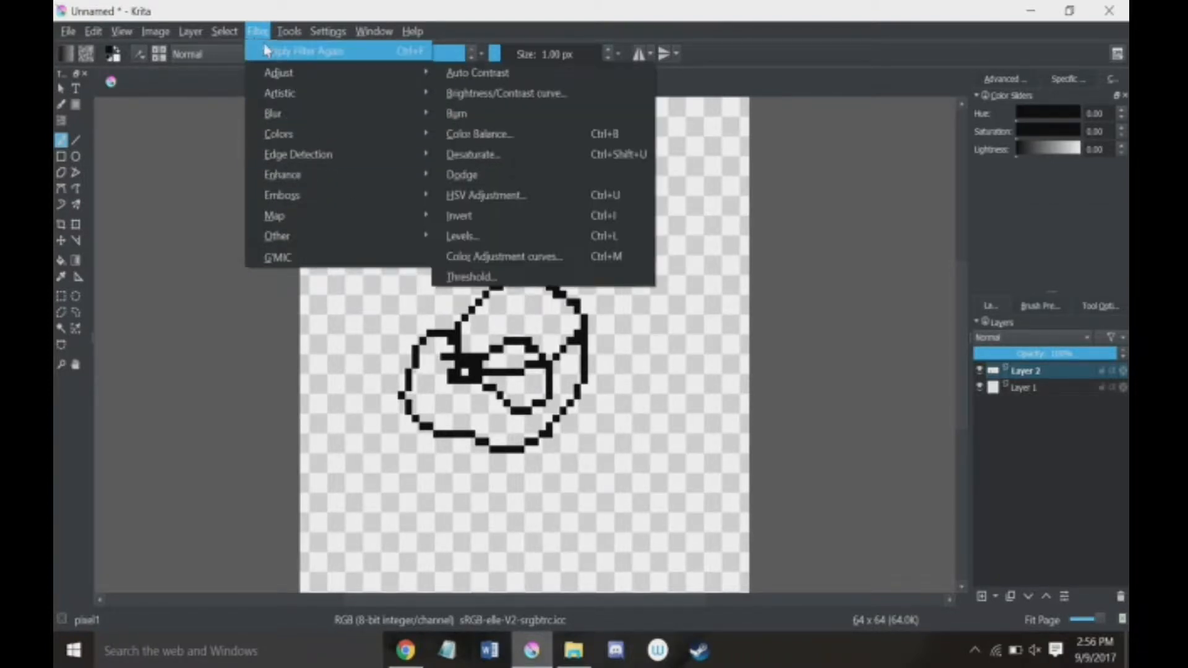
mouse_move(183, 39)
mouse_move(257, 174)
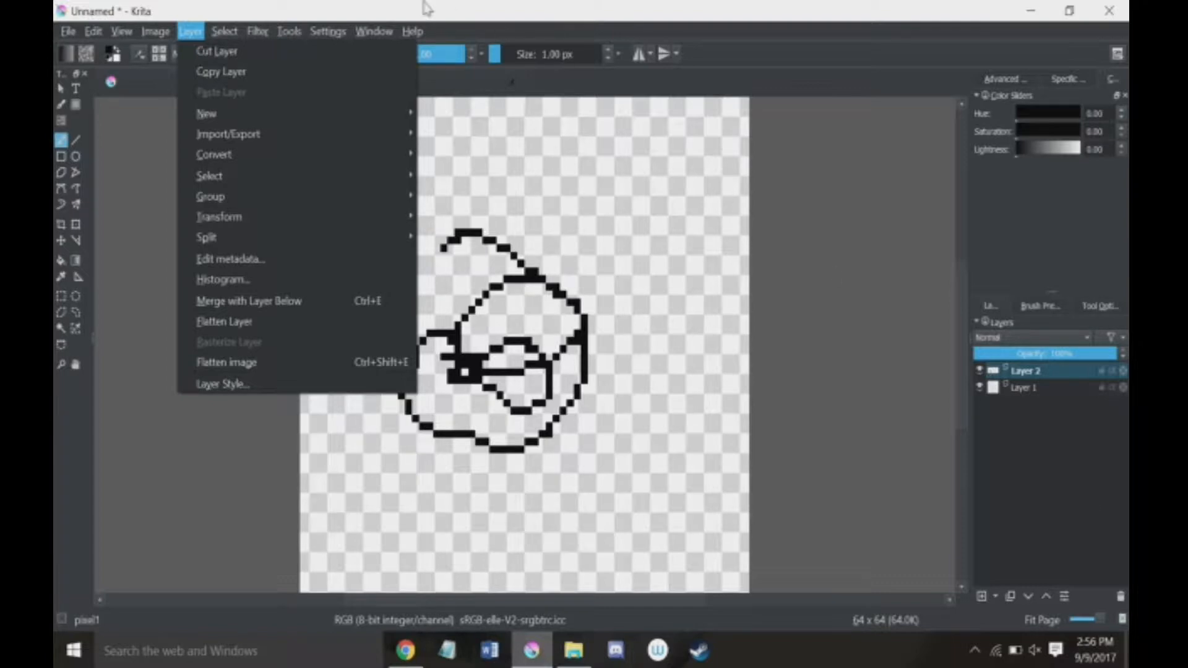
left_click(313, 114)
left_click(190, 32)
mouse_move(241, 162)
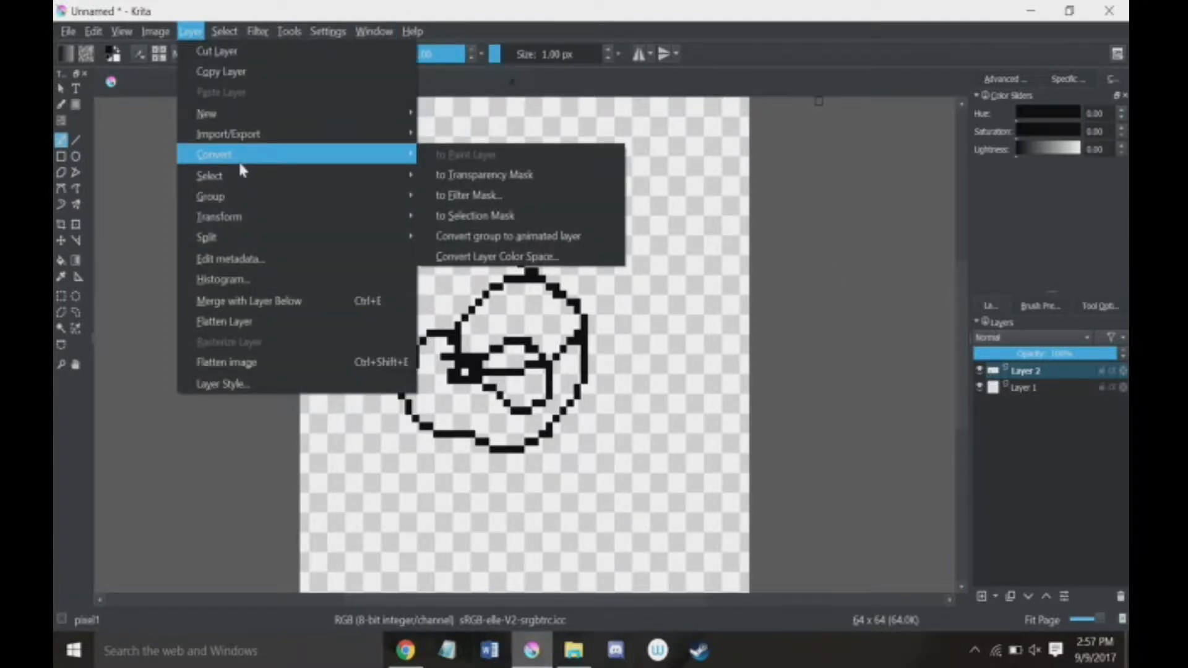
left_click(154, 31)
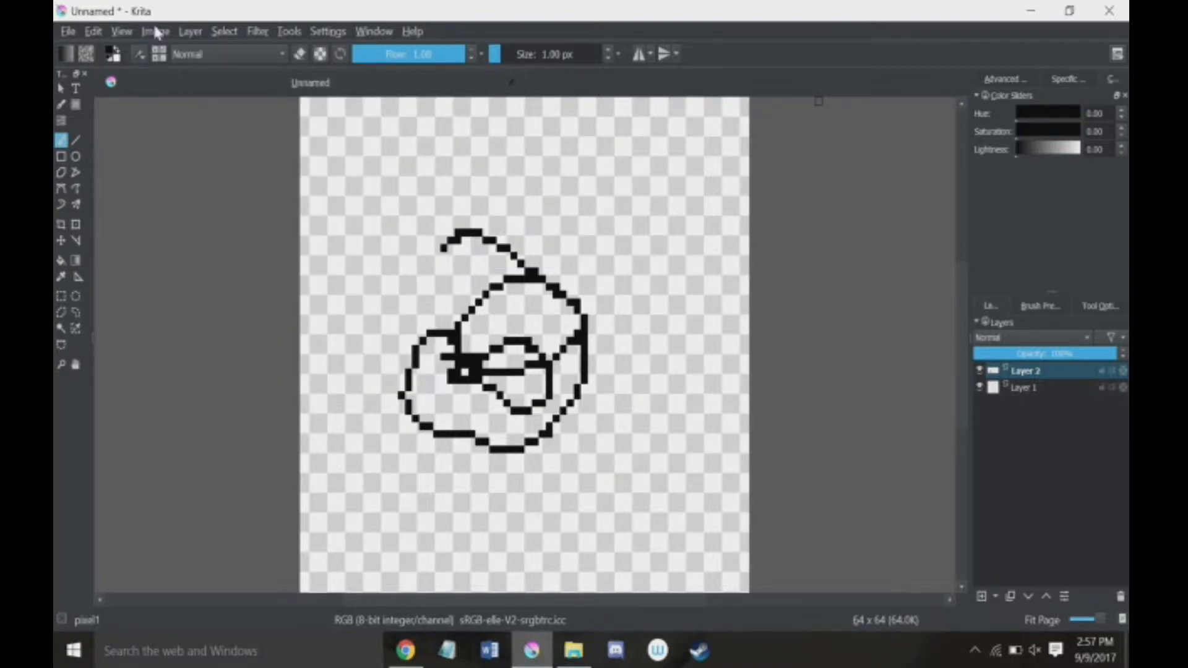
Step: Scale the image to 100 by 100 pixels with the Bicubic filter, keeping the proportions constrained
left_click(154, 31)
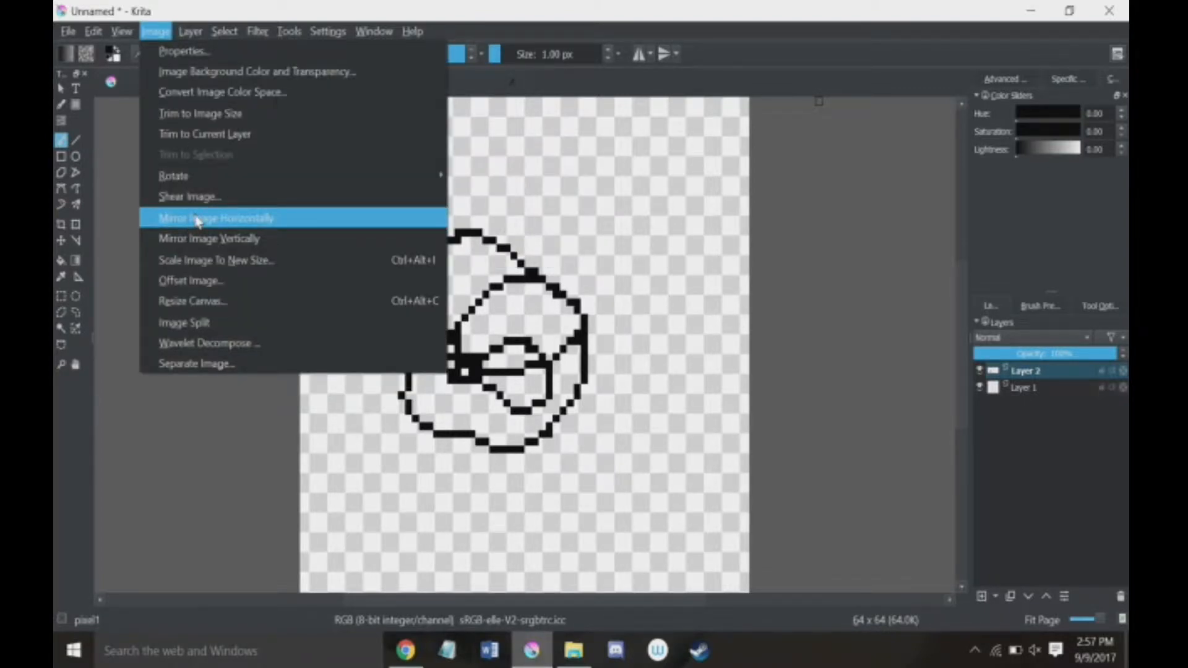
left_click(206, 271)
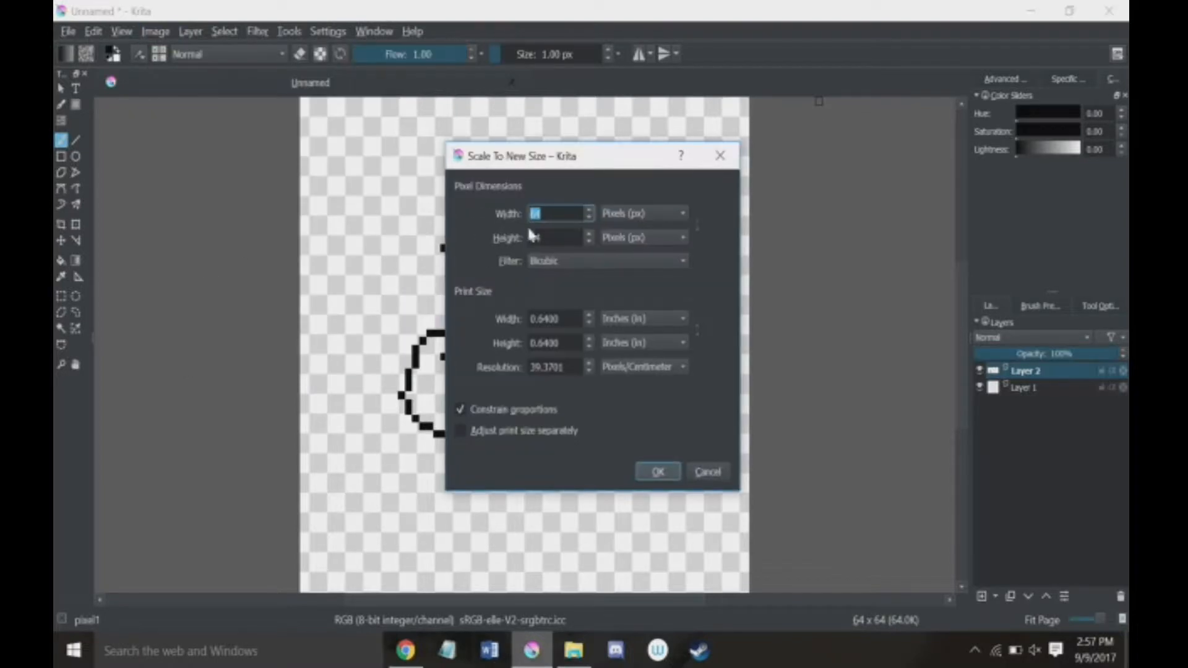
type("1.00")
left_click(660, 475)
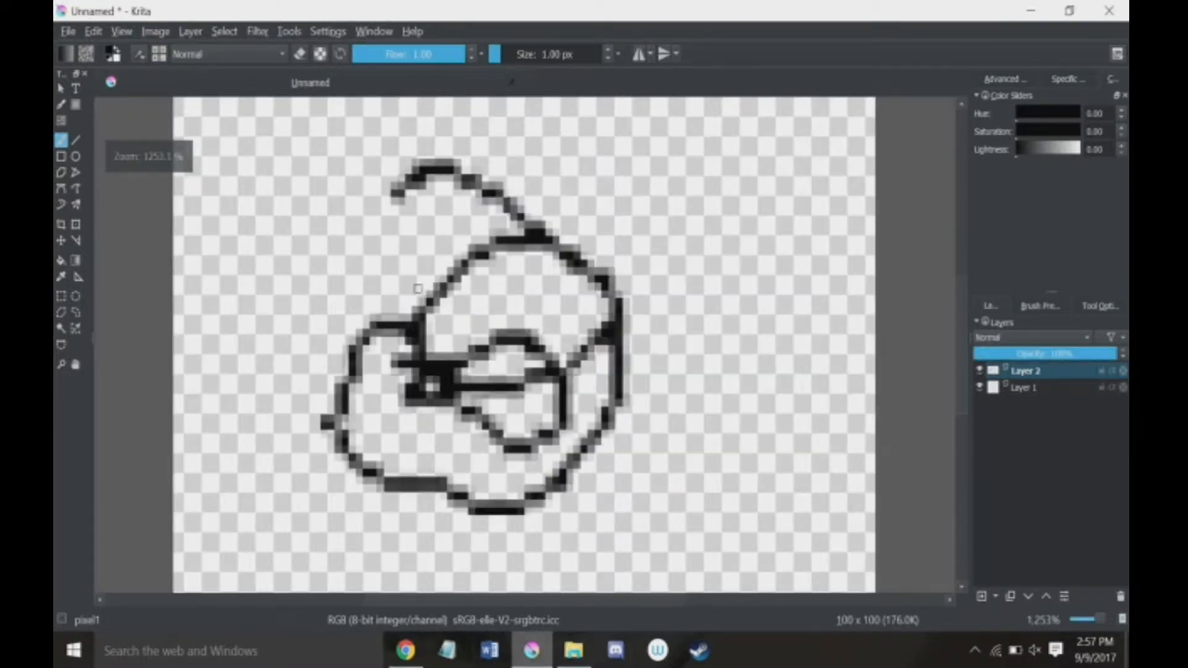
Step: Undo the bicubic scaling of the image
left_click(150, 33)
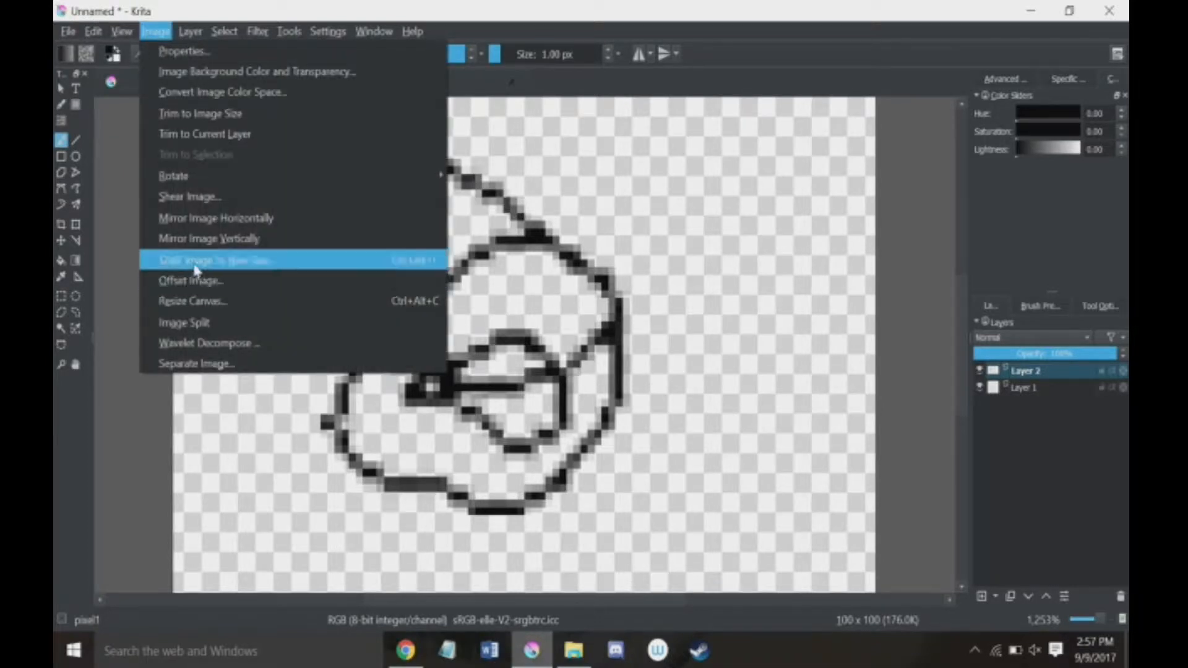
left_click(117, 367)
left_click(192, 32)
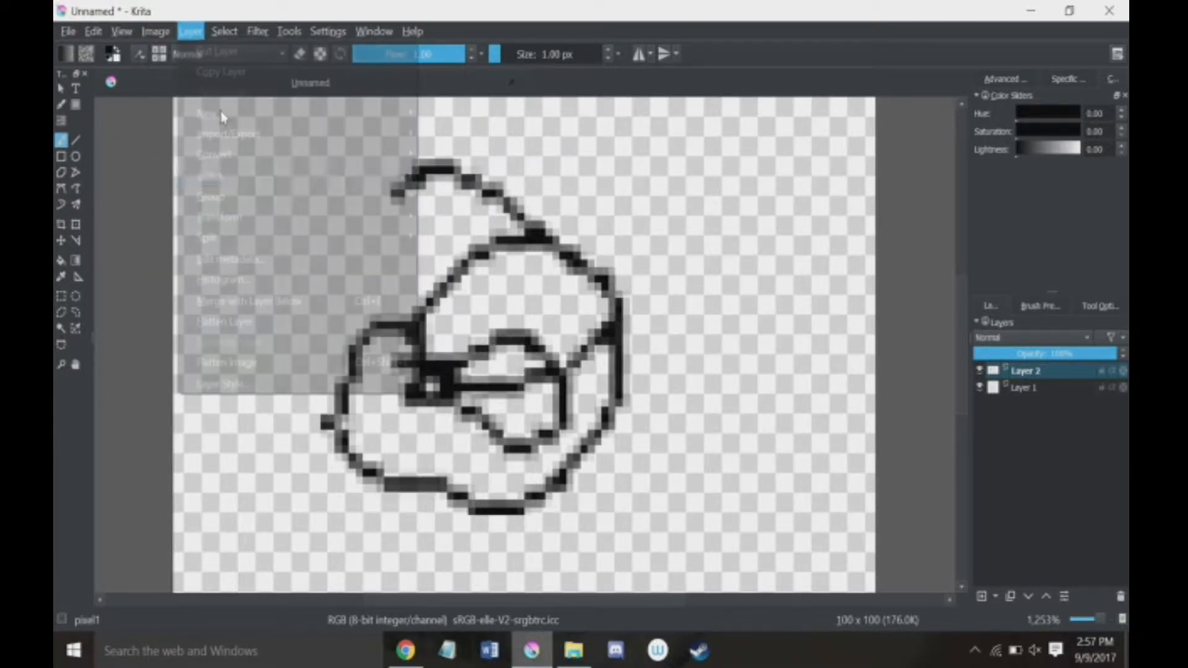
left_click(500, 167)
key("ctrl+z")
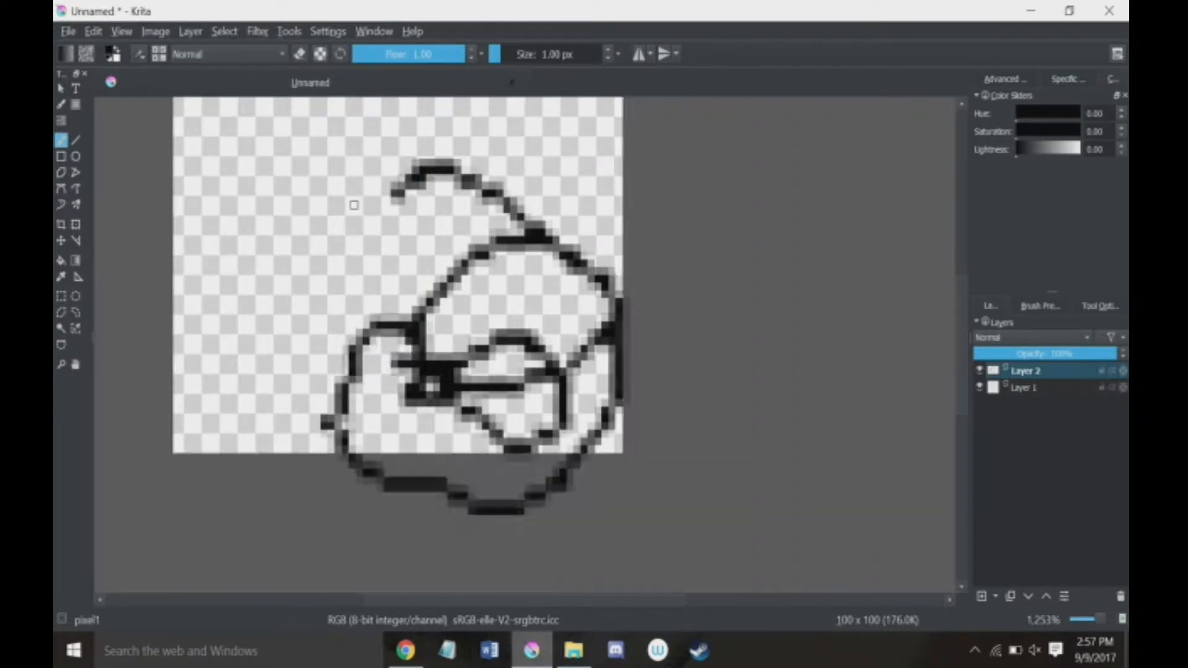
Step: Scale the image to 100 by 100 pixels with the Box filter, keeping the proportions constrained
left_click(153, 31)
left_click(193, 260)
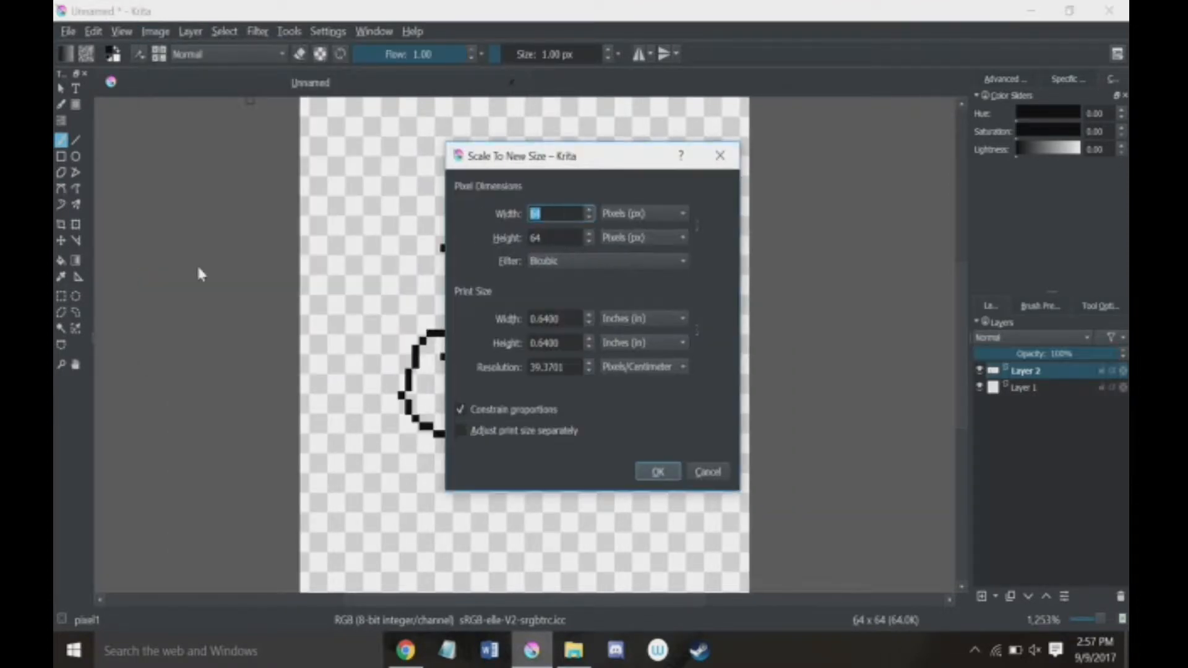
left_click(560, 262)
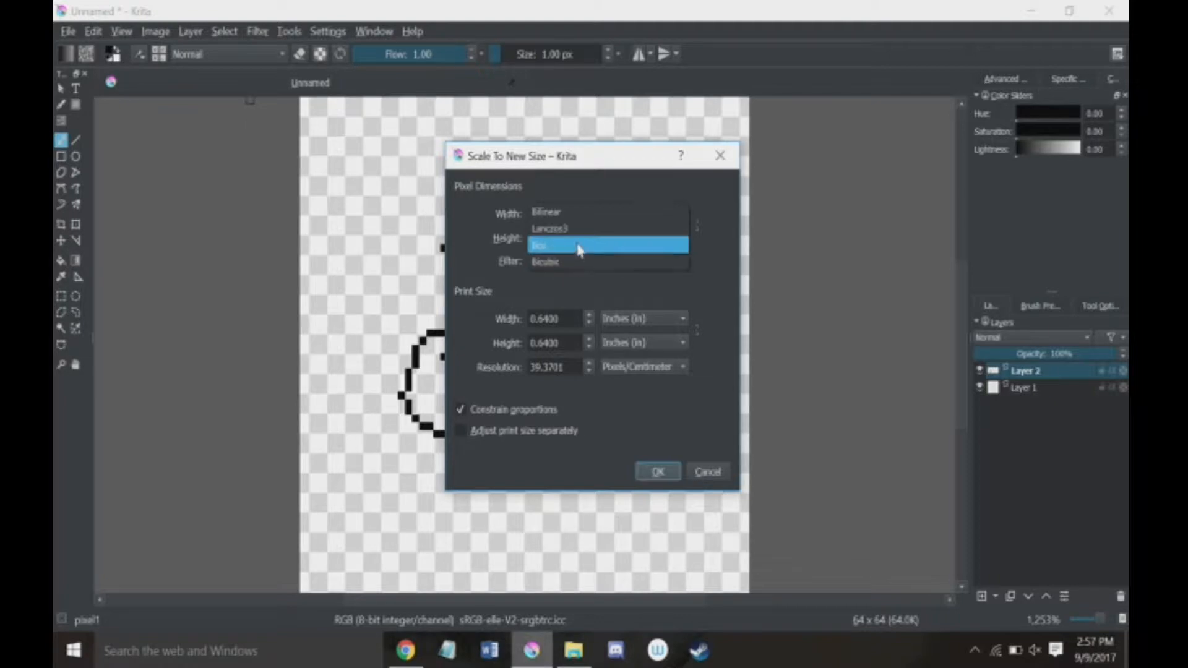
left_click(579, 248)
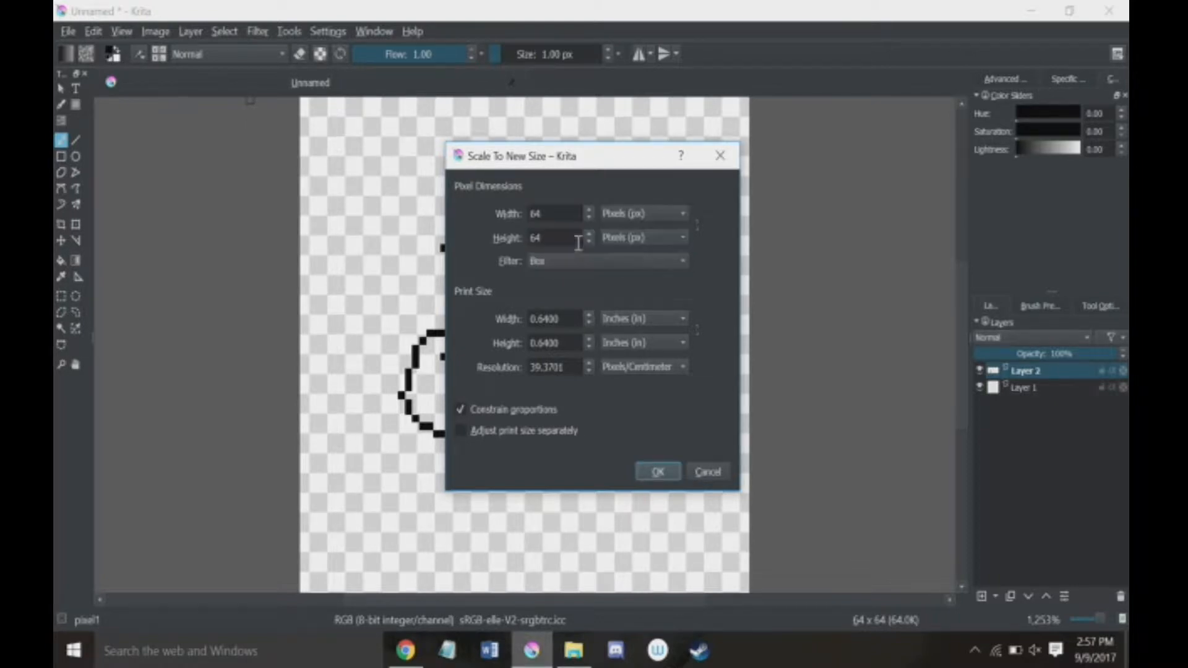
double_click(549, 212)
type("100")
left_click(667, 475)
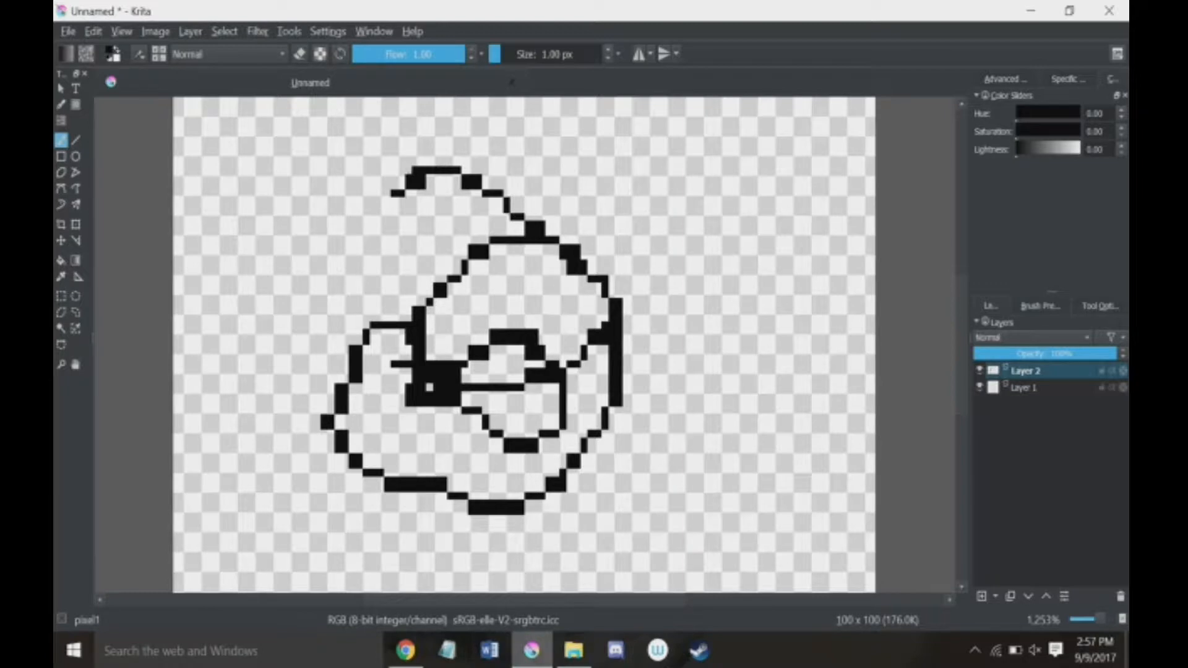
Step: Undo the box-filtered scaling and the looping scribble on Layer 2
key("ctrl+z")
key("ctrl+z")
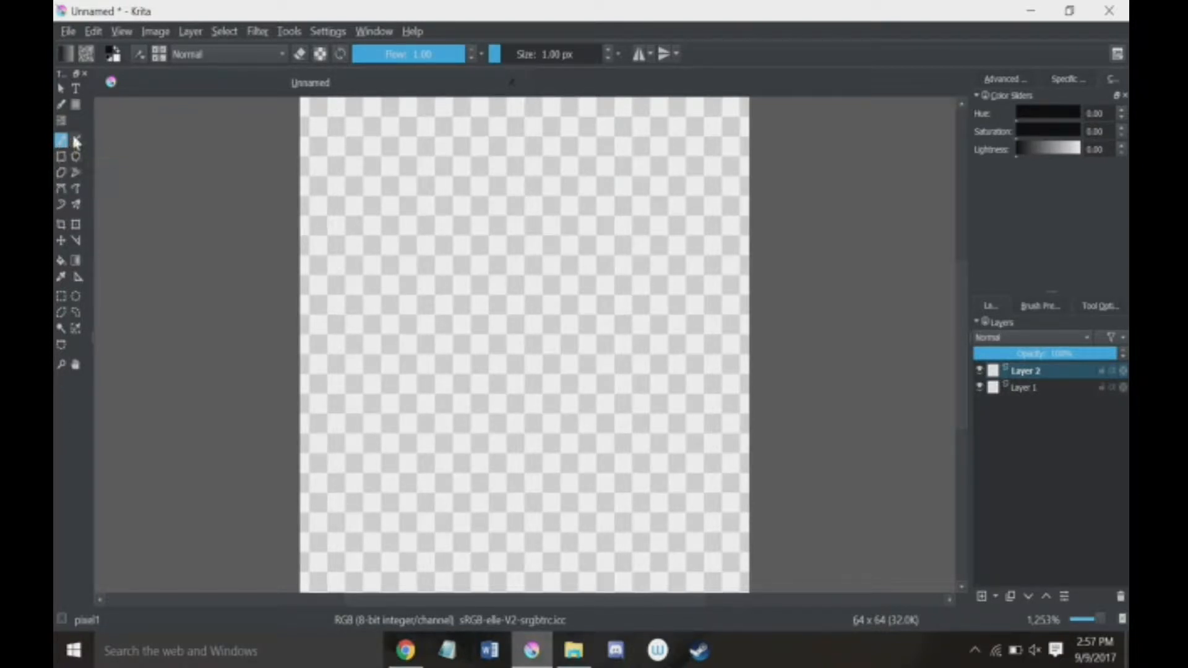
Step: Draw an arched Bezier curve across the upper half of the canvas on Layer 2, and undo it
left_click(60, 187)
left_click(688, 335)
left_click_drag(542, 210, 427, 232)
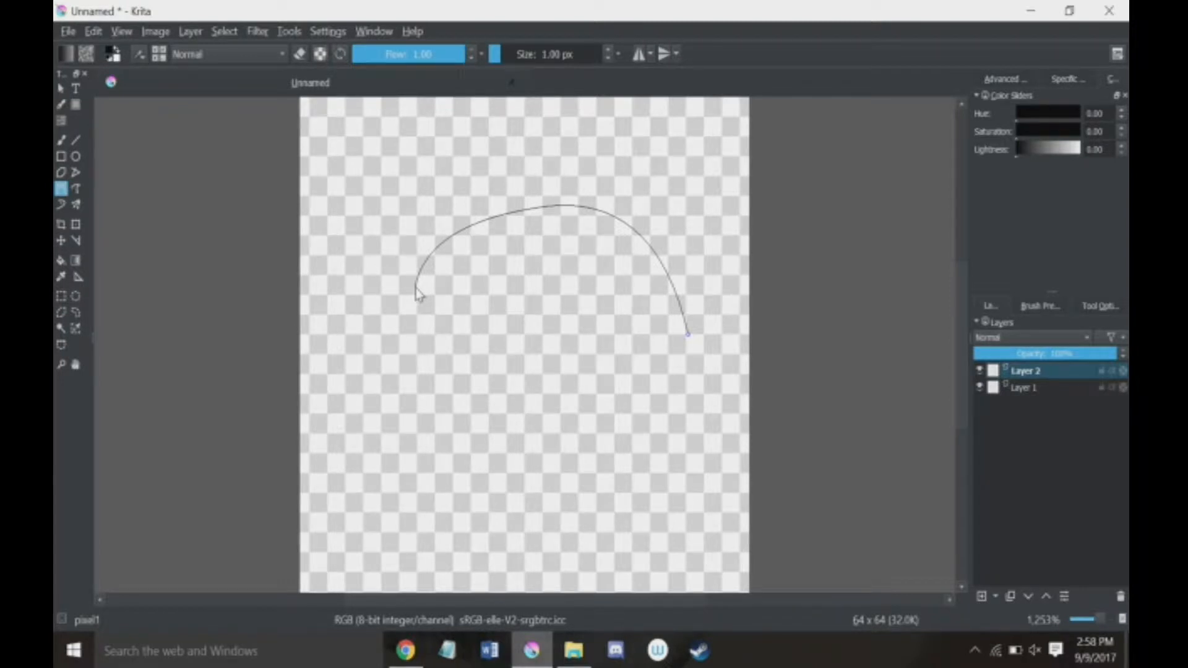
double_click(416, 294)
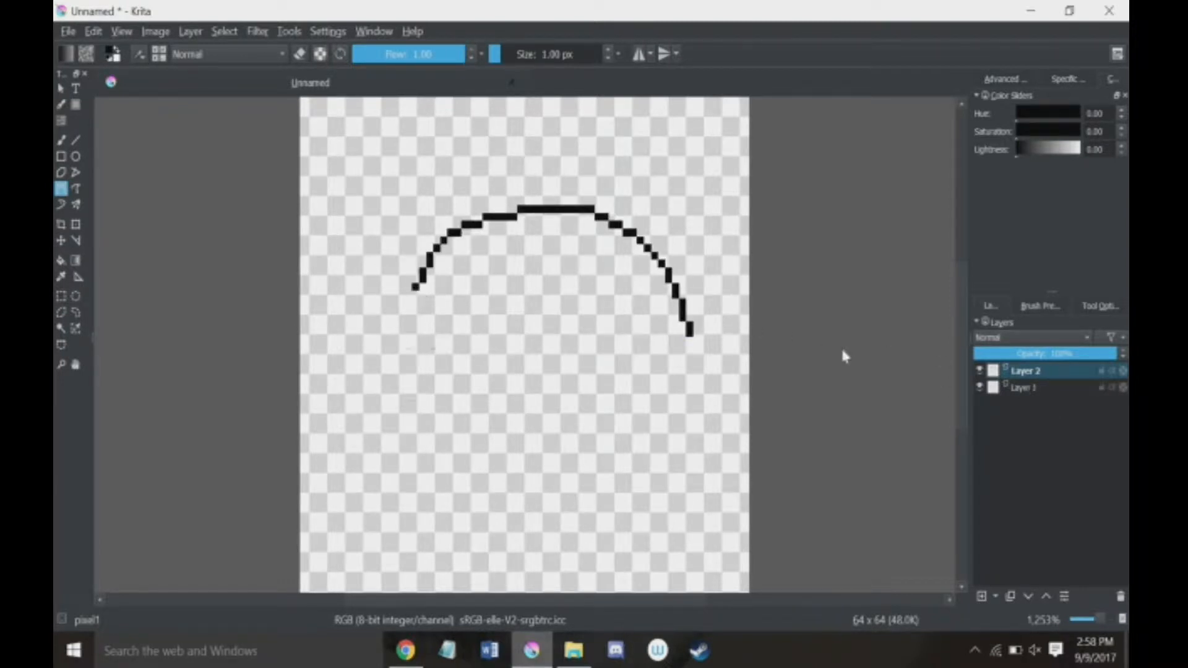
key("ctrl+z")
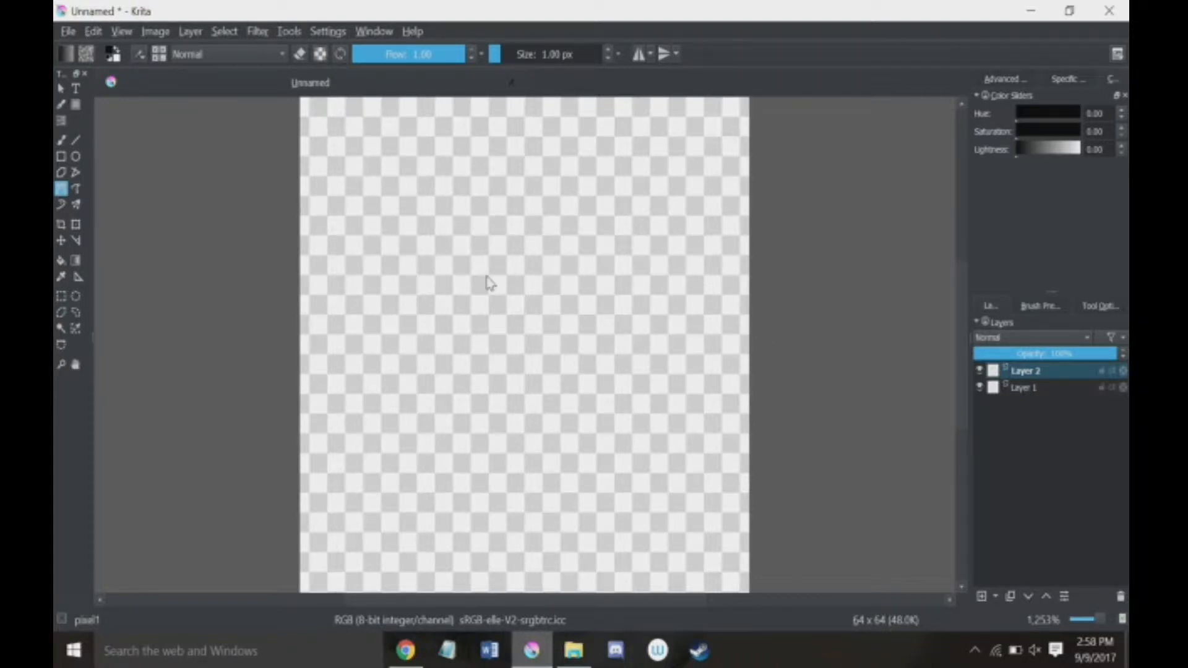
Step: Make Layer 1 active, start a Bezier curve on the canvas and cancel it
left_click(1066, 388)
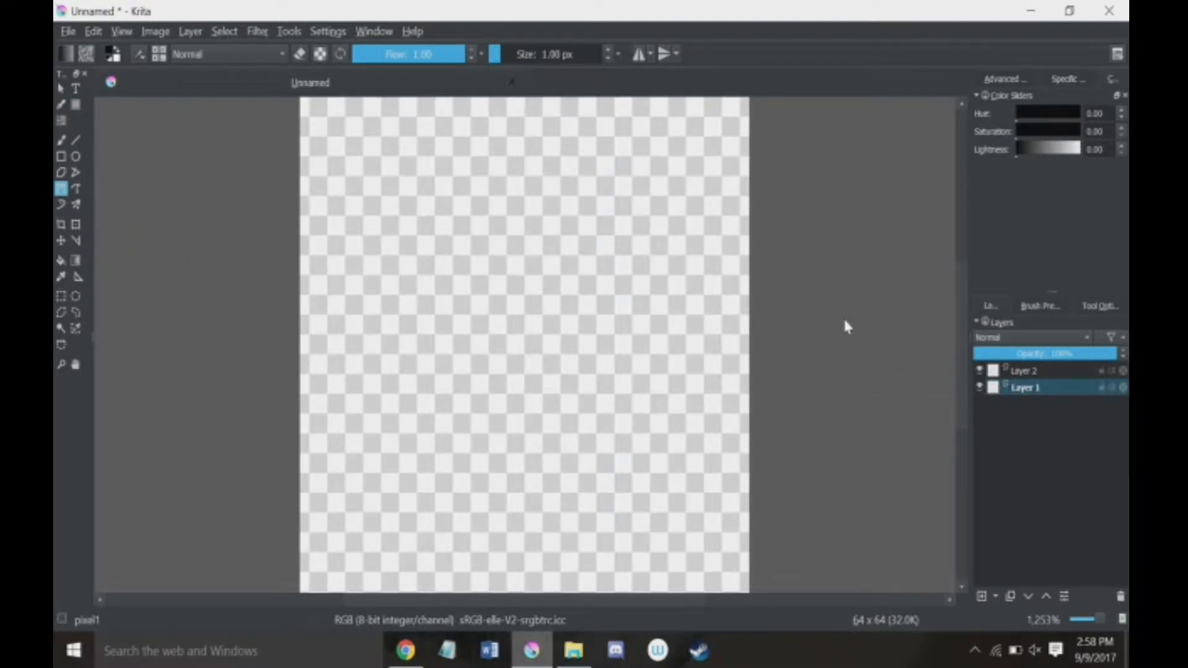
left_click(636, 313)
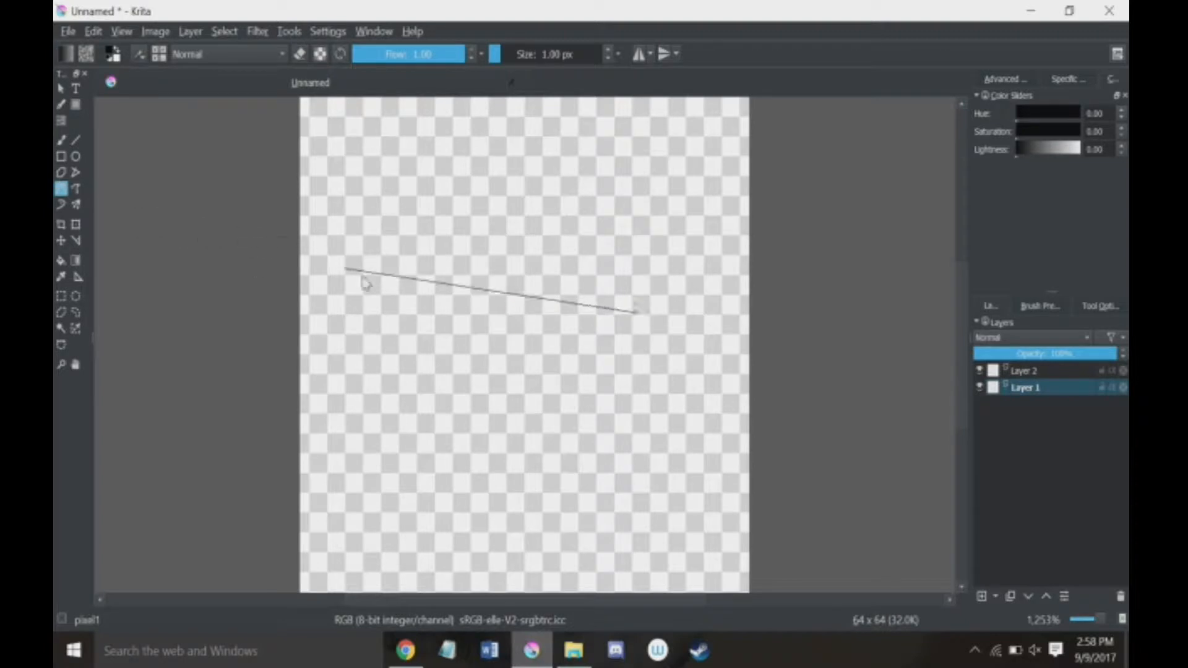
key("Escape")
Step: Fill all of Layer 1 with black, and undo the fill
key("f")
left_click(565, 277)
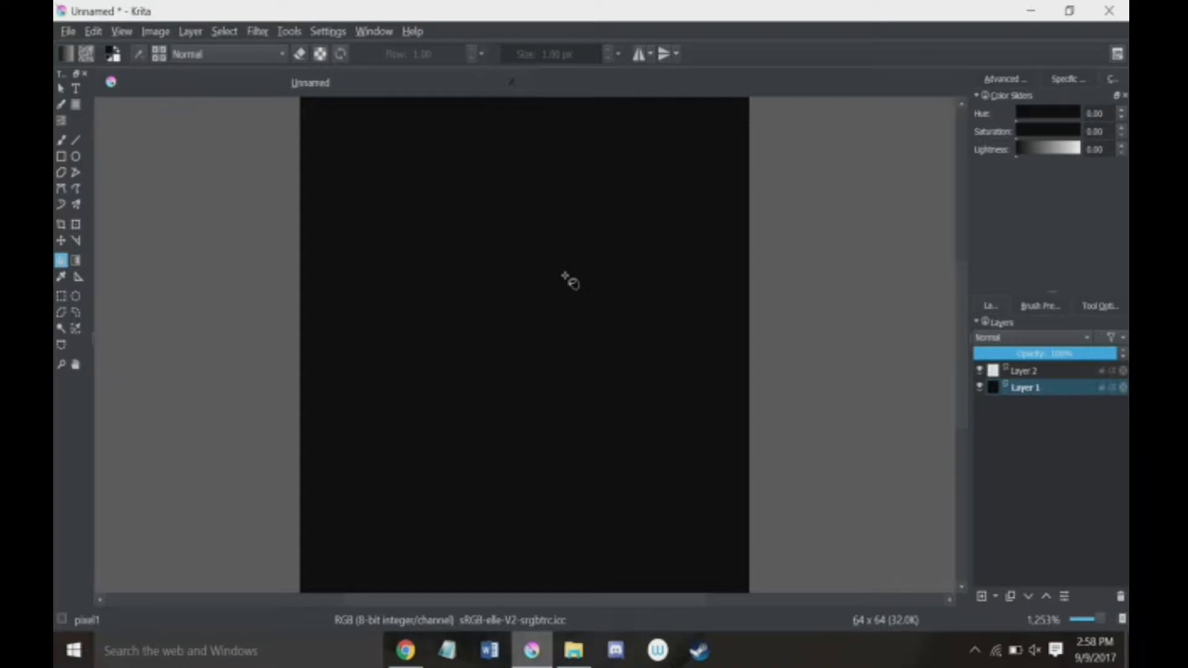
key("ctrl+z")
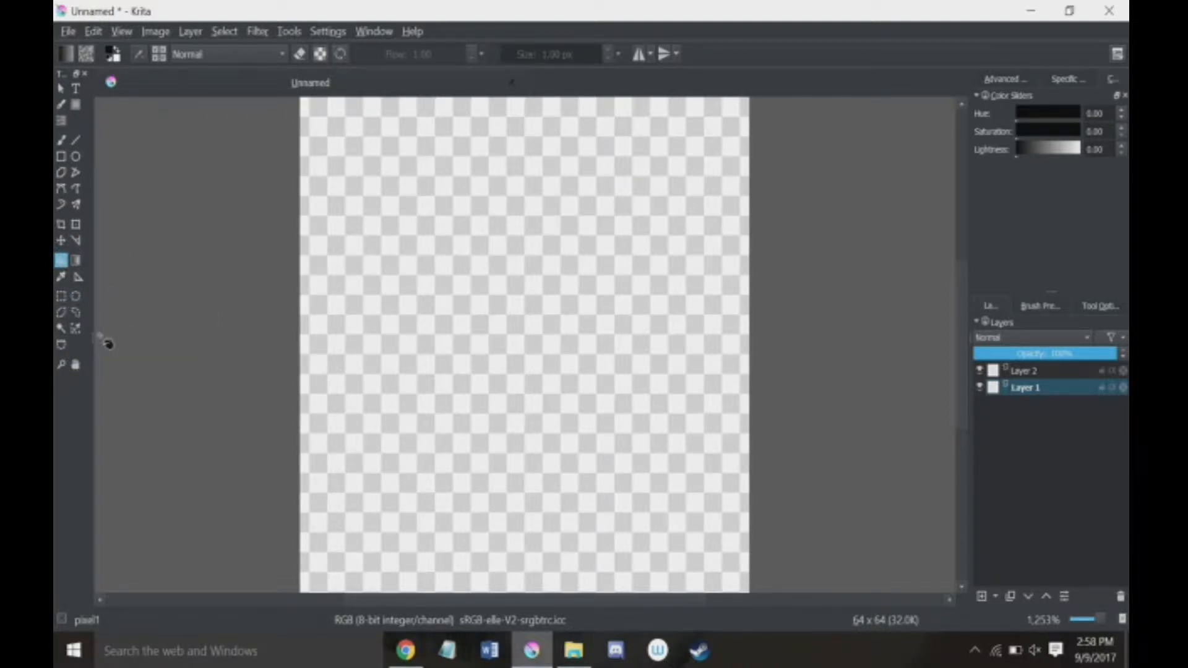
Step: Select a rectangle in the canvas's upper right area, fill it with a black-to-transparent gradient, then undo the gradient and deselect
left_click(62, 302)
left_click_drag(440, 166, 747, 361)
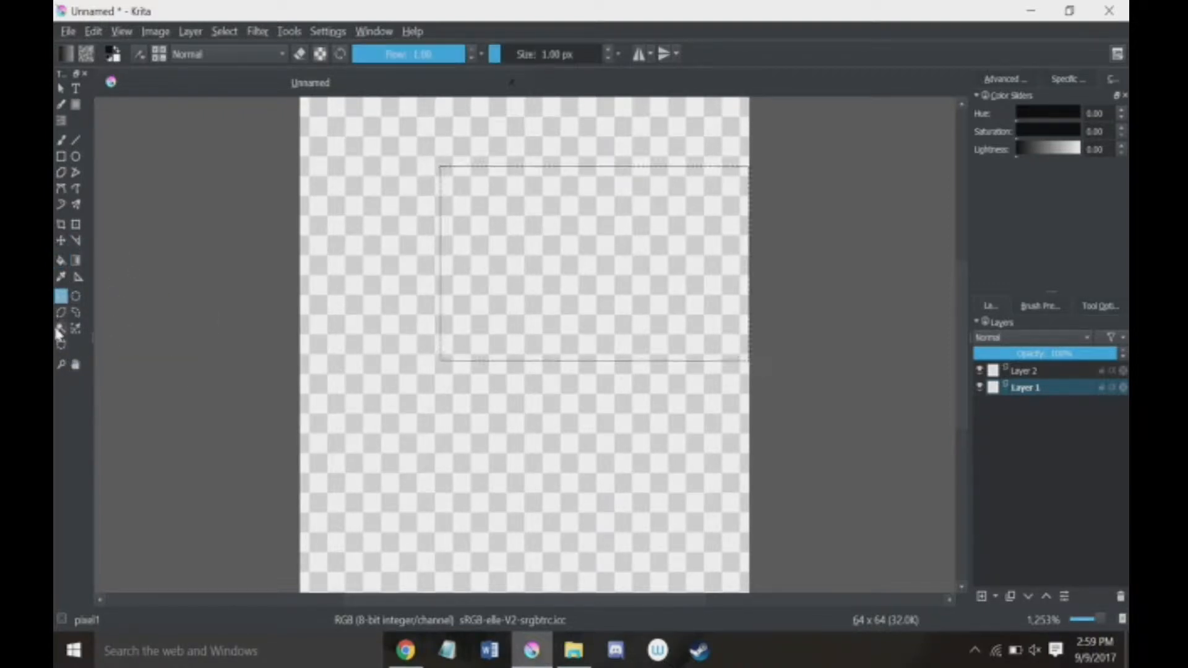
left_click_drag(437, 222, 848, 313)
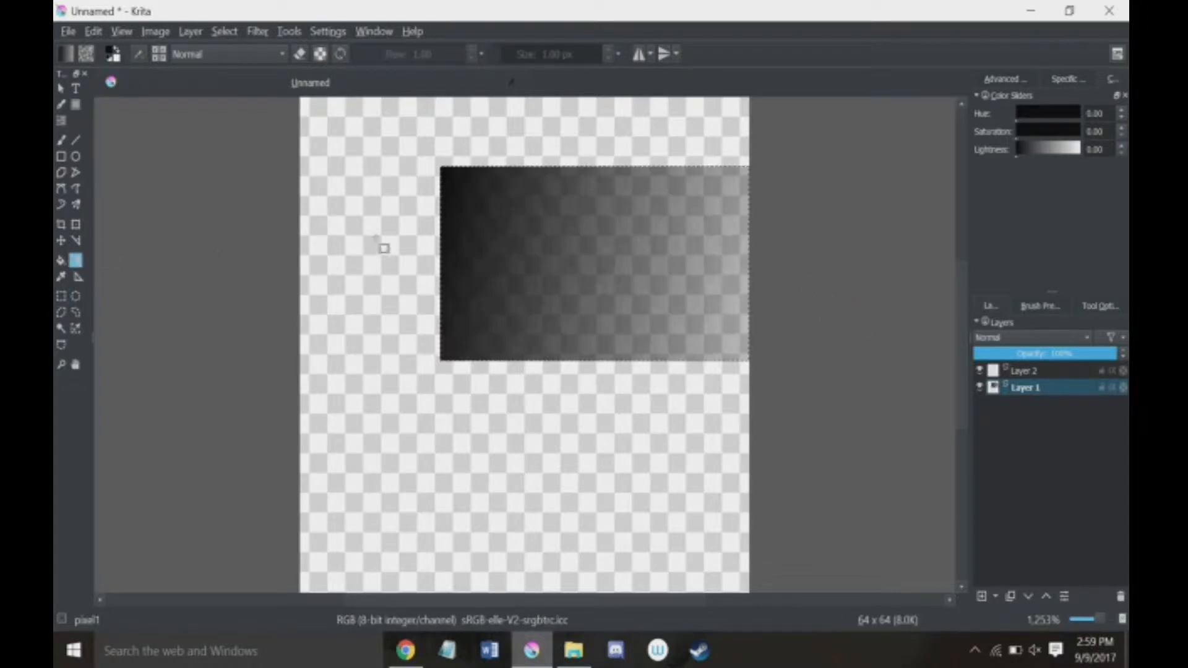
key("ctrl+z")
left_click(61, 297)
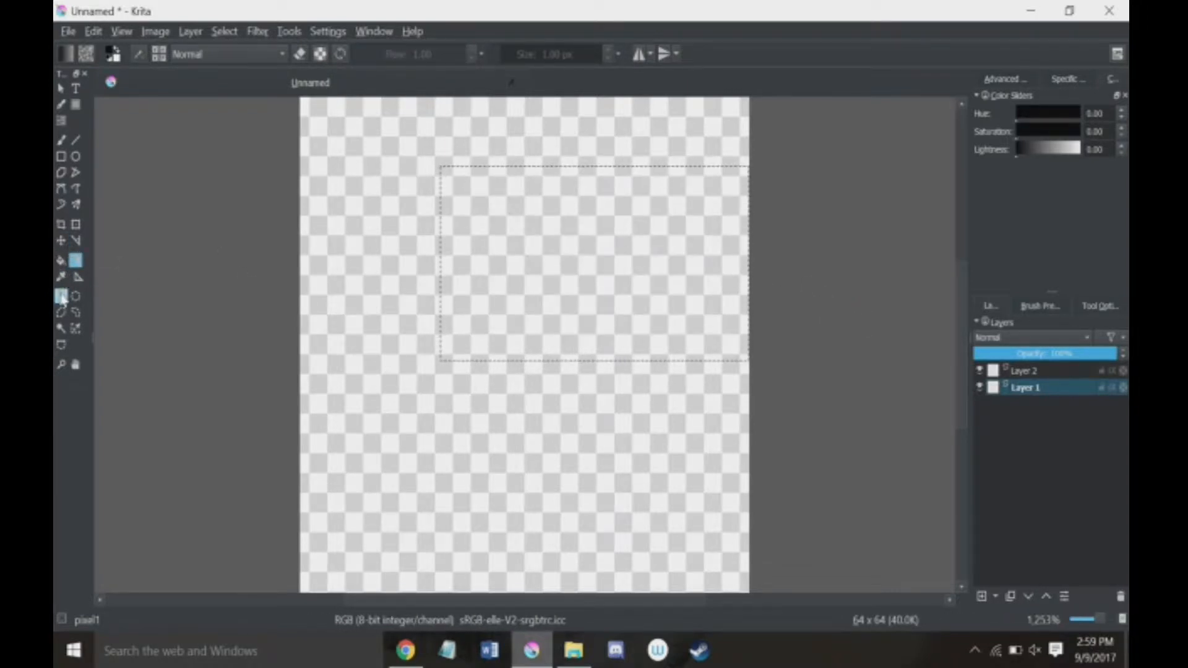
left_click(193, 260)
Step: Activate the freehand brush tool and show the Brush Presets docker with the Circle presets
left_click(61, 140)
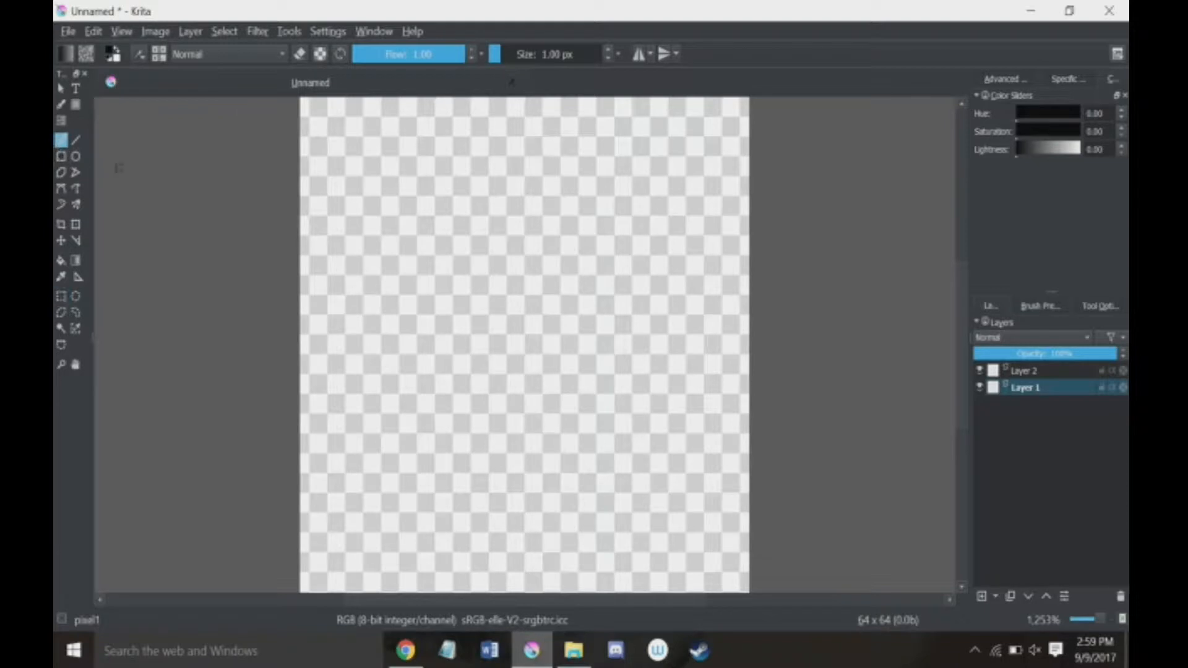
left_click(1029, 306)
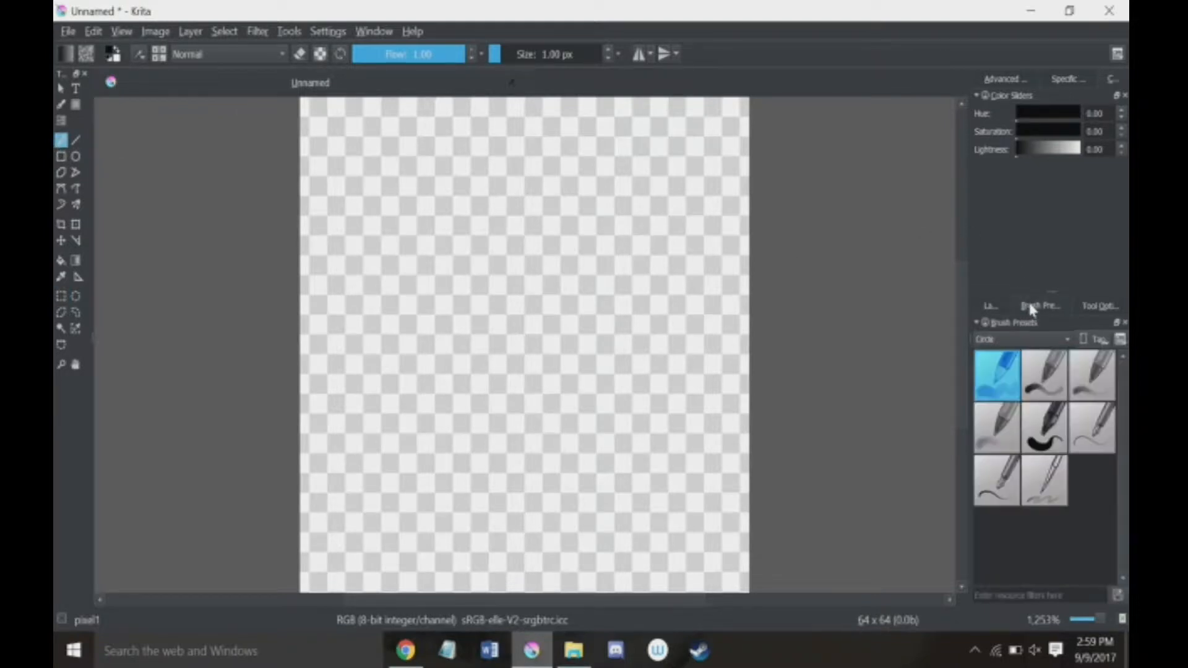
left_click(1021, 339)
left_click(1017, 340)
Step: Paint a large black blob over most of Layer 1 with the Basic_tip_default preset at 30 px, and clear the layer
left_click(1044, 375)
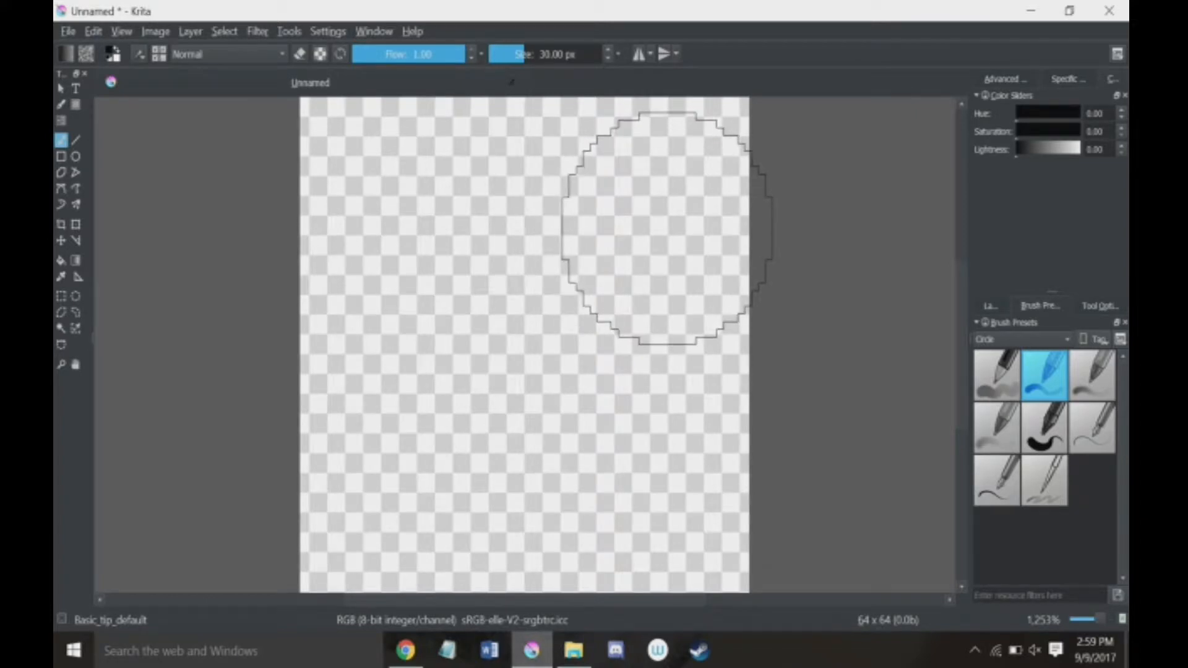
mouse_move(666, 227)
left_mouse_down()
mouse_move(602, 205)
mouse_move(519, 214)
mouse_move(484, 297)
mouse_move(691, 375)
mouse_move(618, 473)
mouse_move(420, 458)
left_mouse_up()
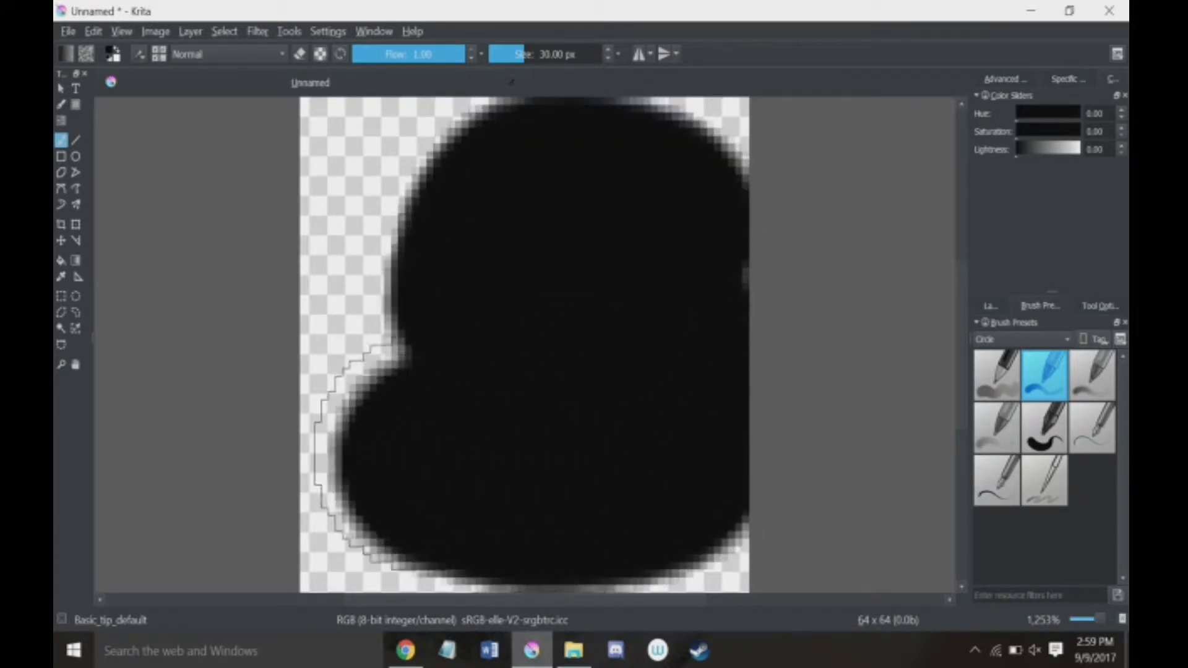
key("Delete")
Step: Paint a freehand stroke down the canvas on Layer 1 with the Ink_circle_05 preset at 5 px
left_click(1108, 439)
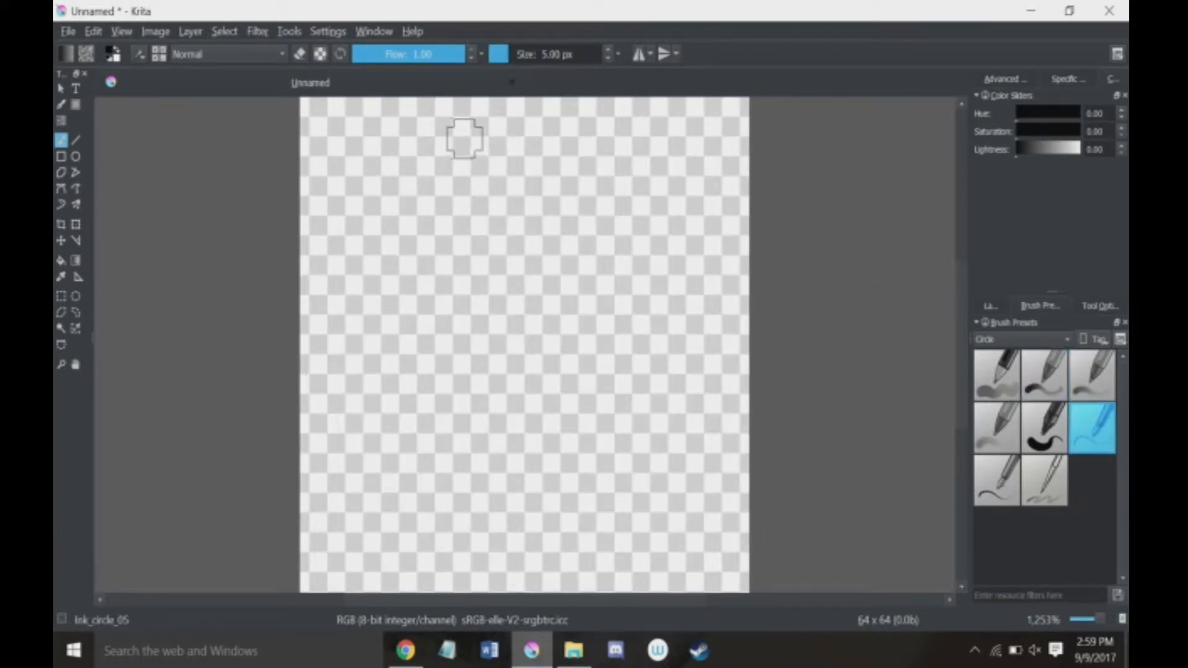
mouse_move(464, 137)
left_mouse_down()
mouse_move(582, 171)
mouse_move(633, 279)
mouse_move(431, 251)
mouse_move(365, 343)
mouse_move(580, 367)
mouse_move(590, 435)
mouse_move(463, 470)
mouse_move(399, 433)
mouse_move(378, 477)
mouse_move(463, 524)
mouse_move(619, 551)
left_mouse_up()
Step: Clear Layer 1 and paint a large soft-edged black blob across the canvas with the Basic_tip_gaussian preset at 42 px
left_click(1092, 374)
key("Delete")
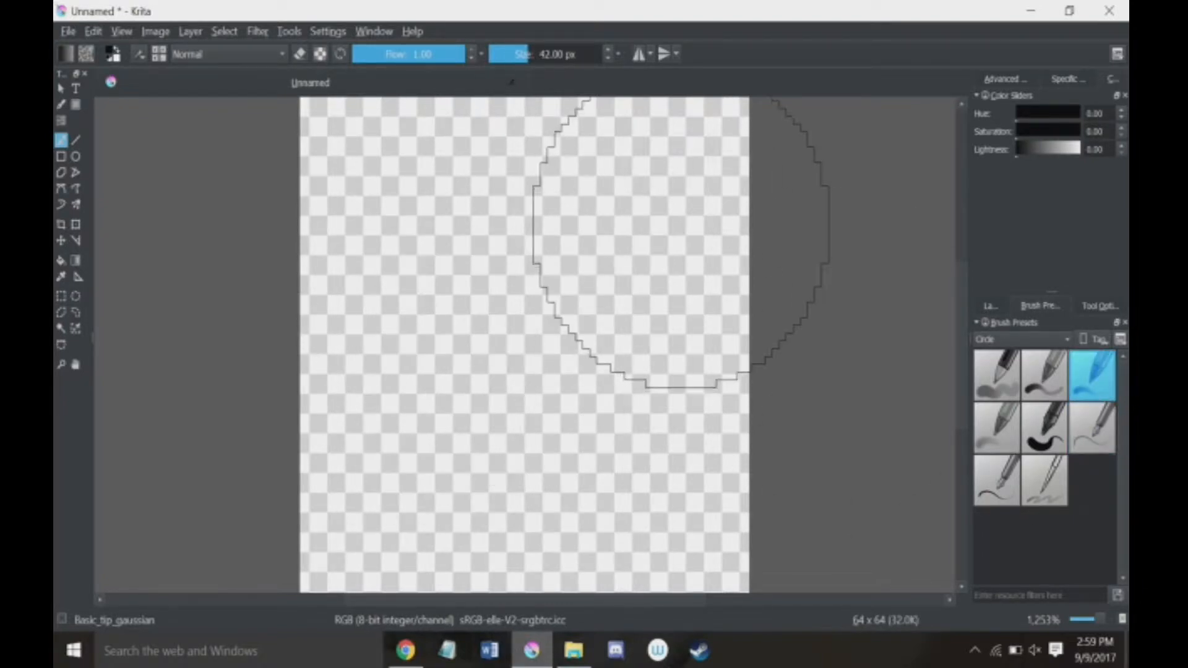
mouse_move(681, 241)
left_mouse_down()
mouse_move(695, 268)
mouse_move(654, 296)
mouse_move(454, 269)
mouse_move(508, 403)
mouse_move(573, 449)
mouse_move(521, 458)
left_mouse_up()
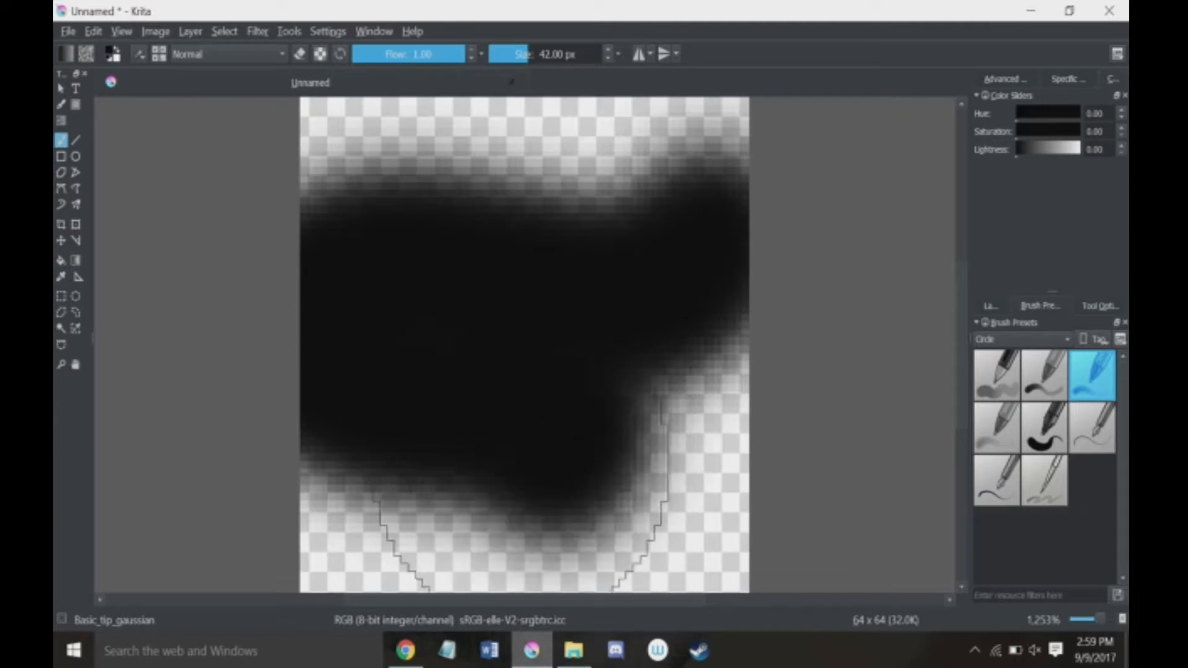
left_click_drag(523, 538, 458, 548)
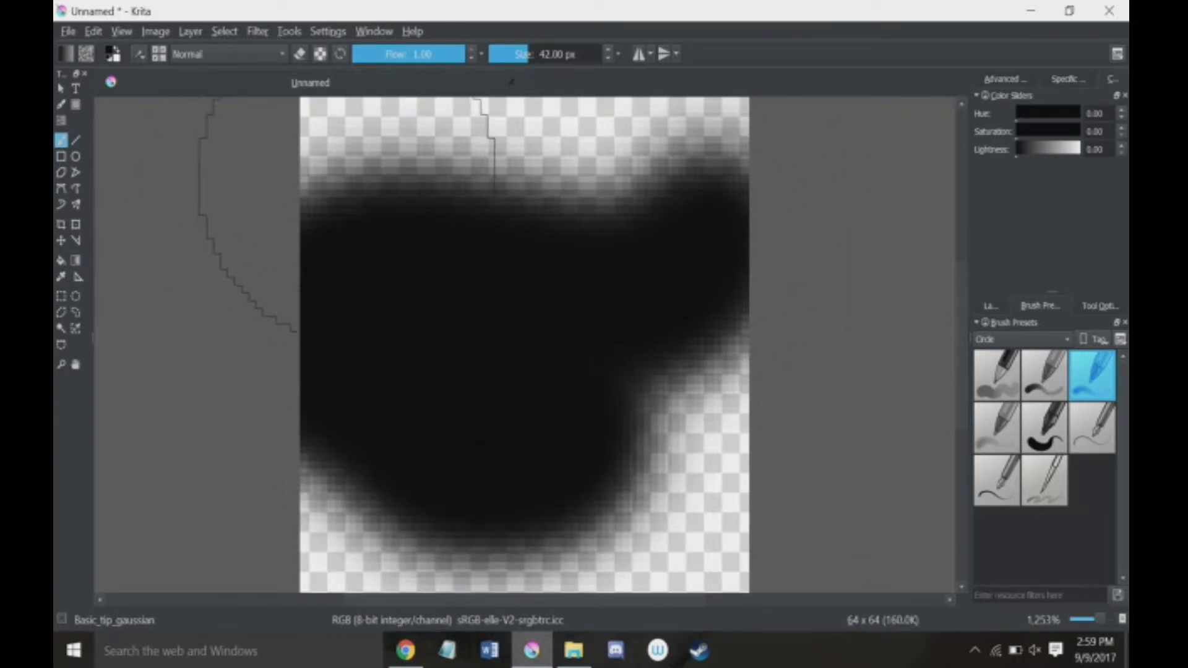
Step: Clear Layer 1 and switch the brush presets to the PixelArt group
key("Delete")
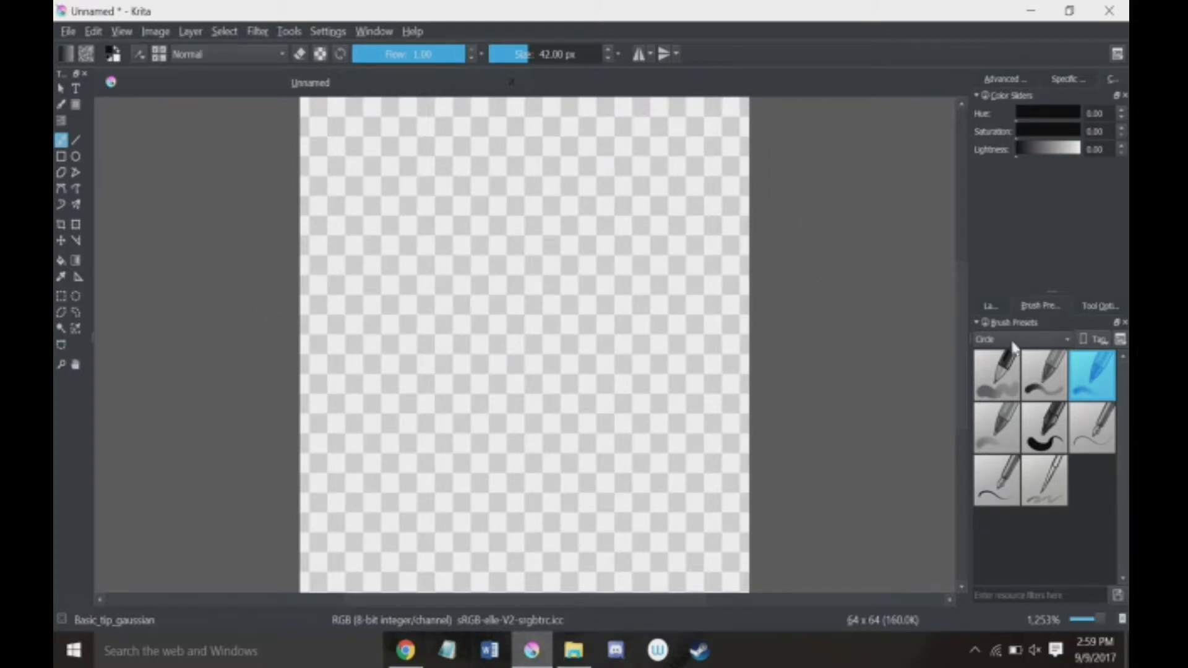
left_click(1015, 346)
left_click(993, 432)
left_click(1049, 378)
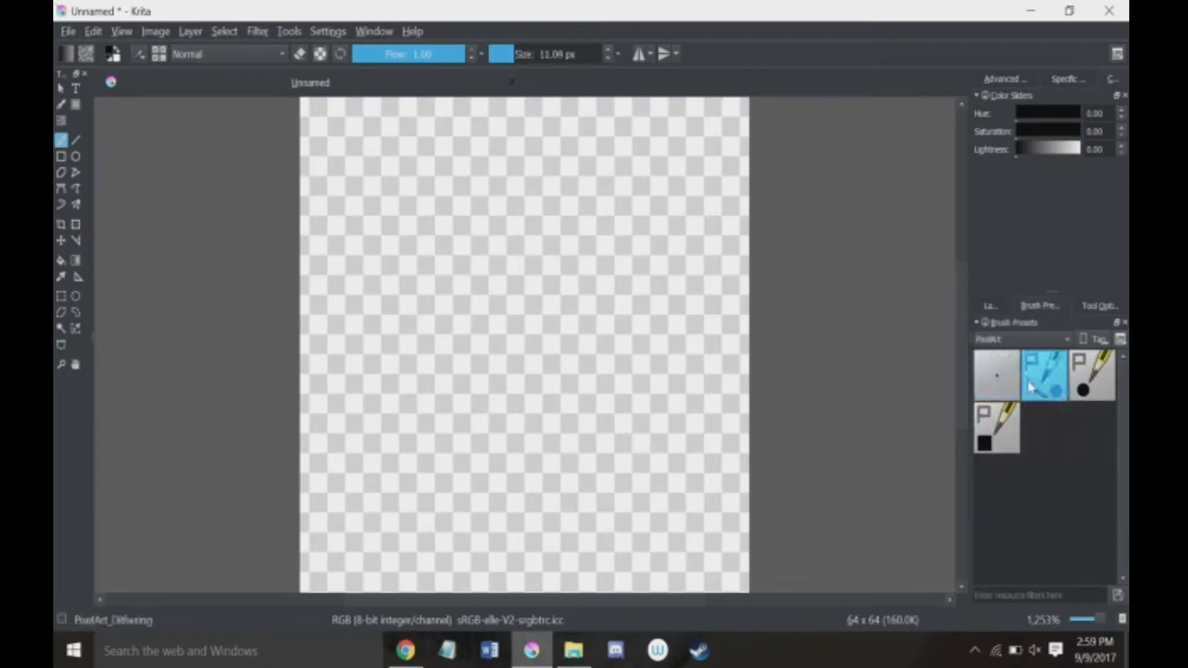
left_click(1003, 342)
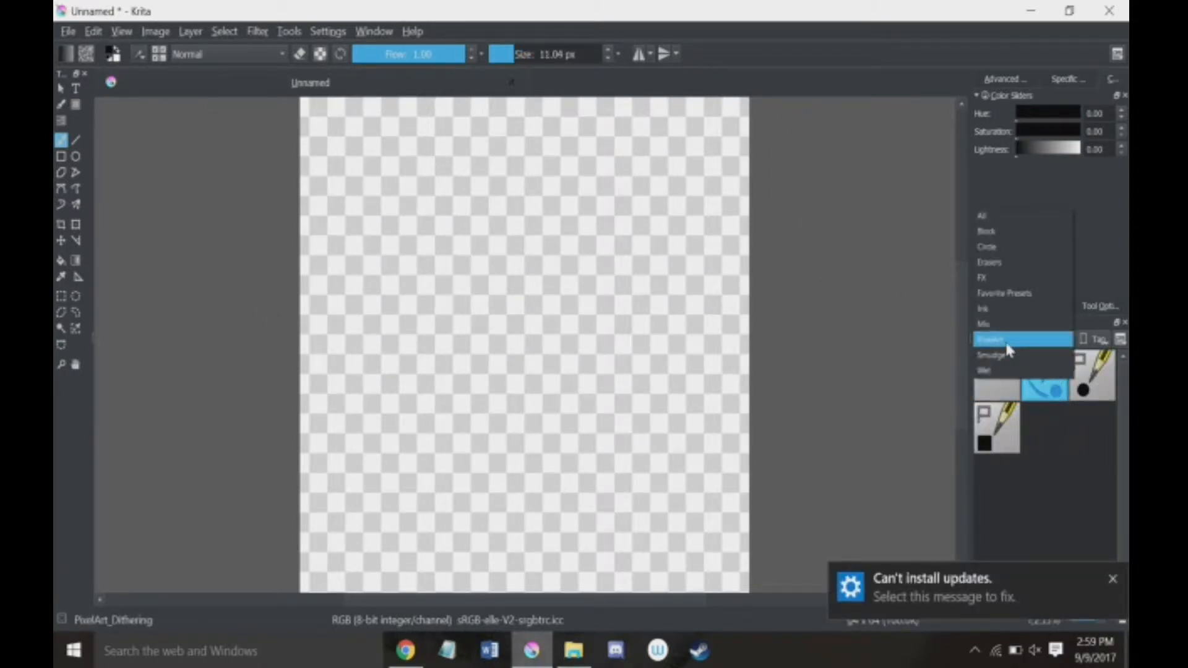
left_click(1042, 461)
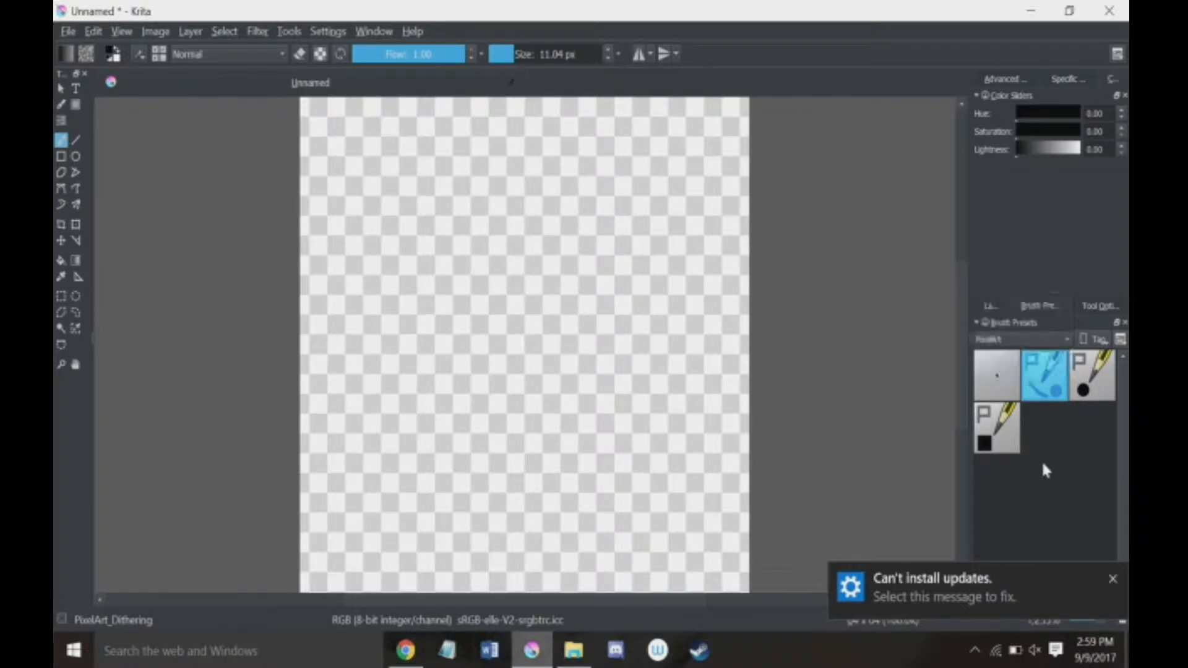
left_click(994, 337)
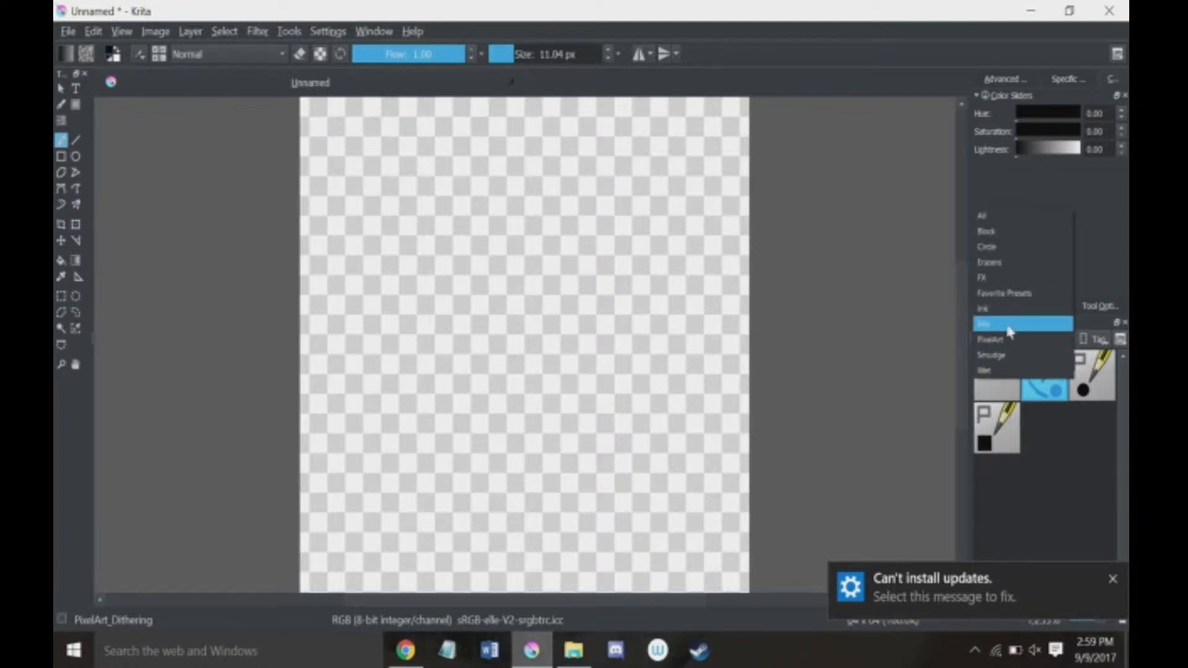
left_click(990, 339)
Step: Paint freehand strokes on Layer 1 with the pixel1 preset at 1 px, and clear the layer
left_click(998, 381)
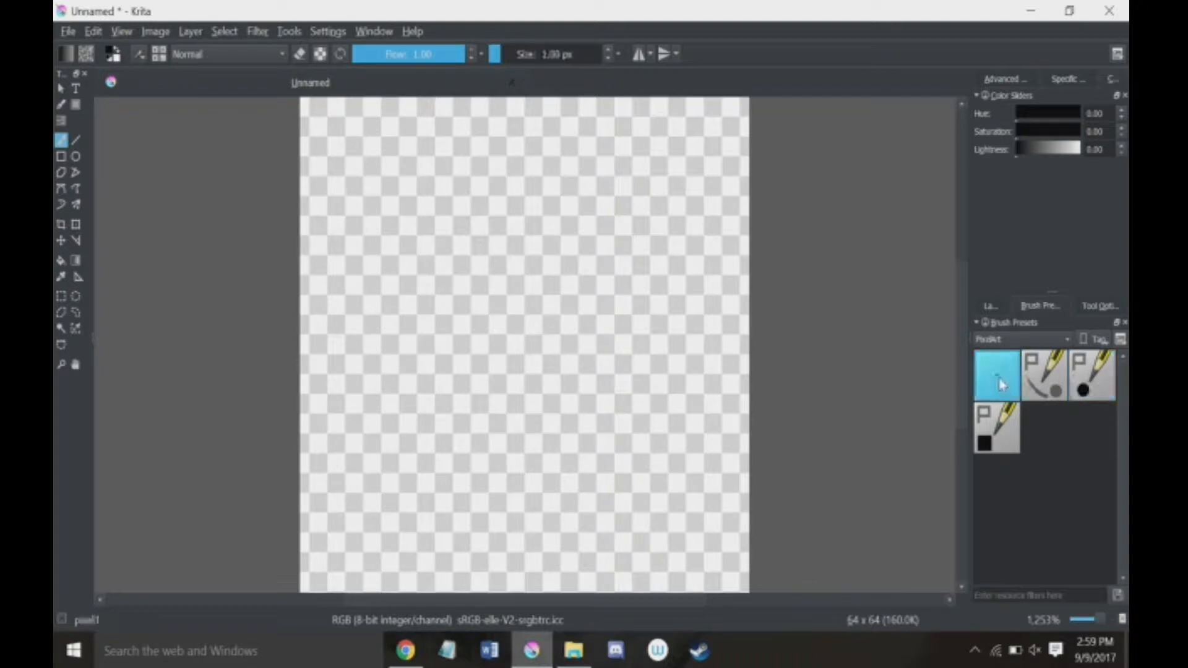
mouse_move(488, 230)
left_mouse_down()
mouse_move(393, 338)
mouse_move(696, 286)
left_mouse_up()
mouse_move(712, 334)
left_mouse_down()
mouse_move(743, 402)
mouse_move(718, 458)
left_mouse_up()
key("Delete")
Step: Paint a dithered patch across the upper canvas with the PixelArt_Dithering preset at 11.04 px, and clear the layer
left_click(1044, 374)
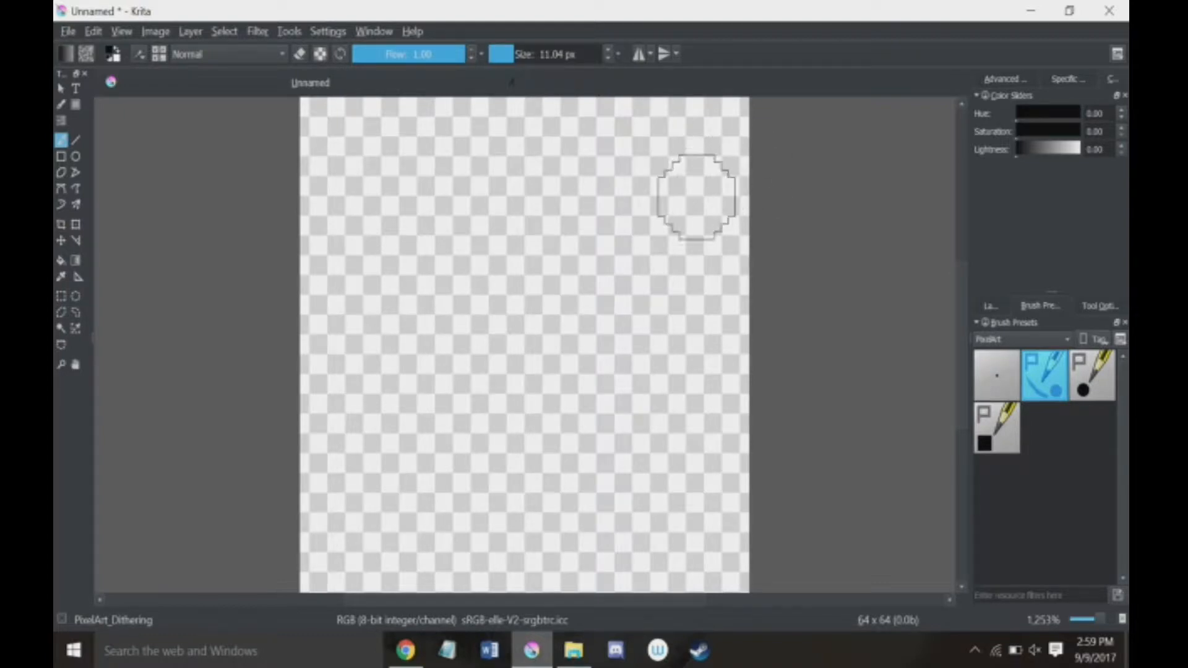
mouse_move(692, 199)
left_mouse_down()
mouse_move(512, 239)
mouse_move(571, 227)
mouse_move(643, 273)
mouse_move(520, 296)
mouse_move(643, 303)
mouse_move(501, 279)
left_mouse_up()
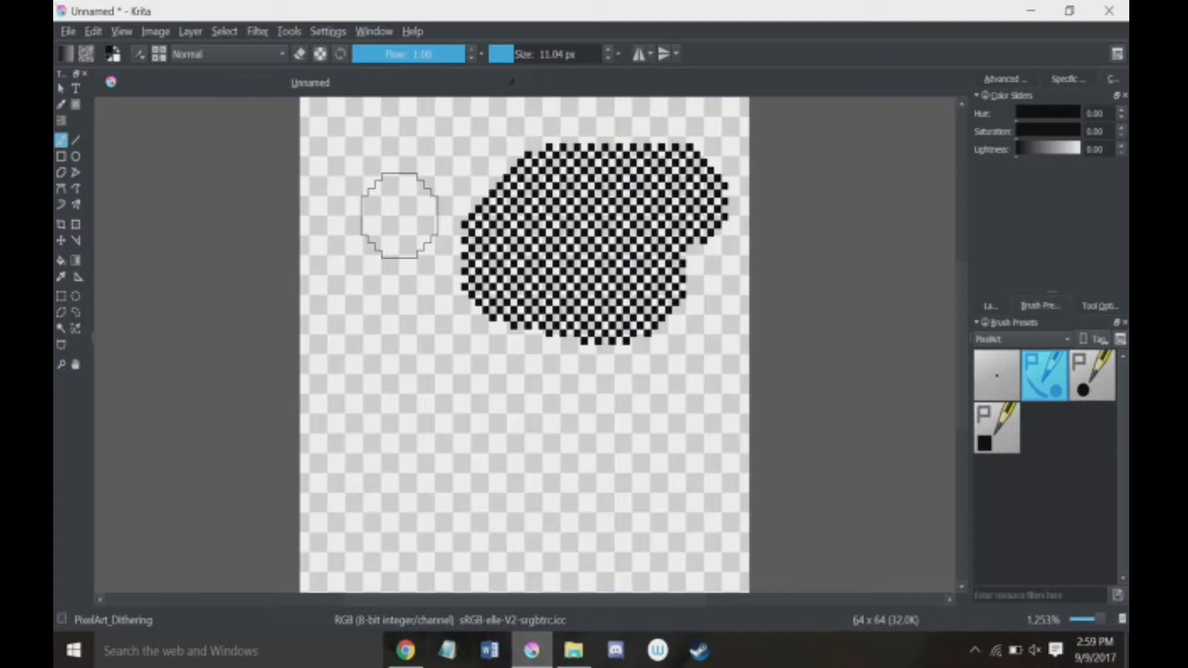
key("Delete")
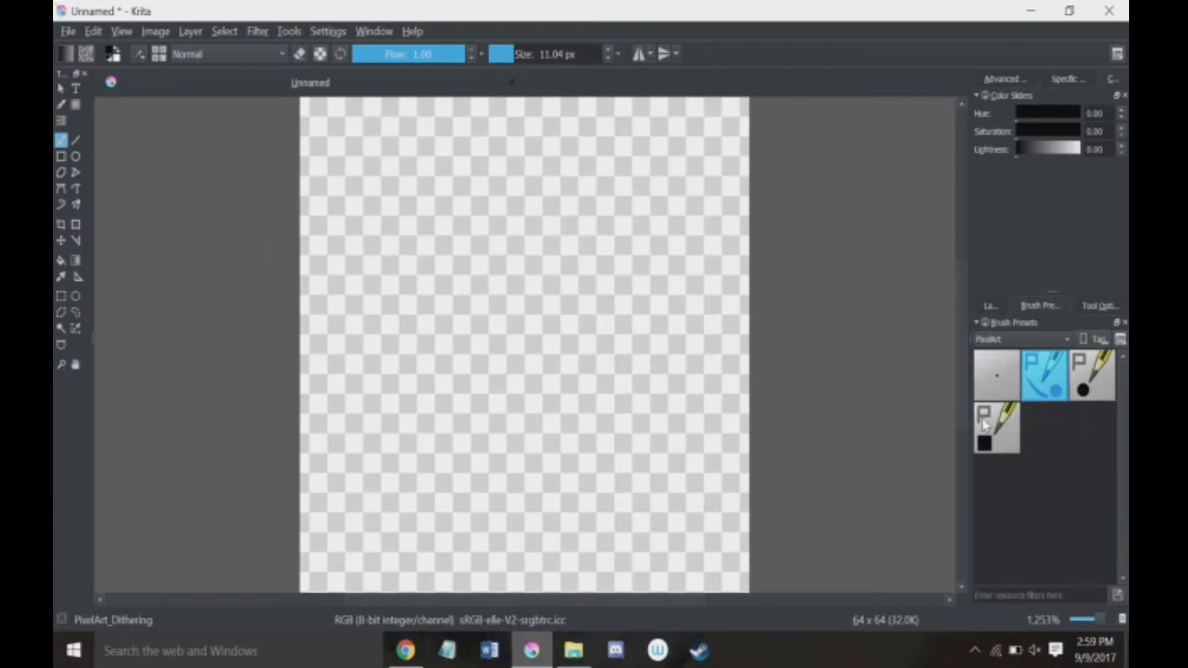
Step: Shrink the PixelArt_Square preset to 1.31 px, and try a stroke with the pixel1 preset at 6 px, undoing it
left_click(993, 427)
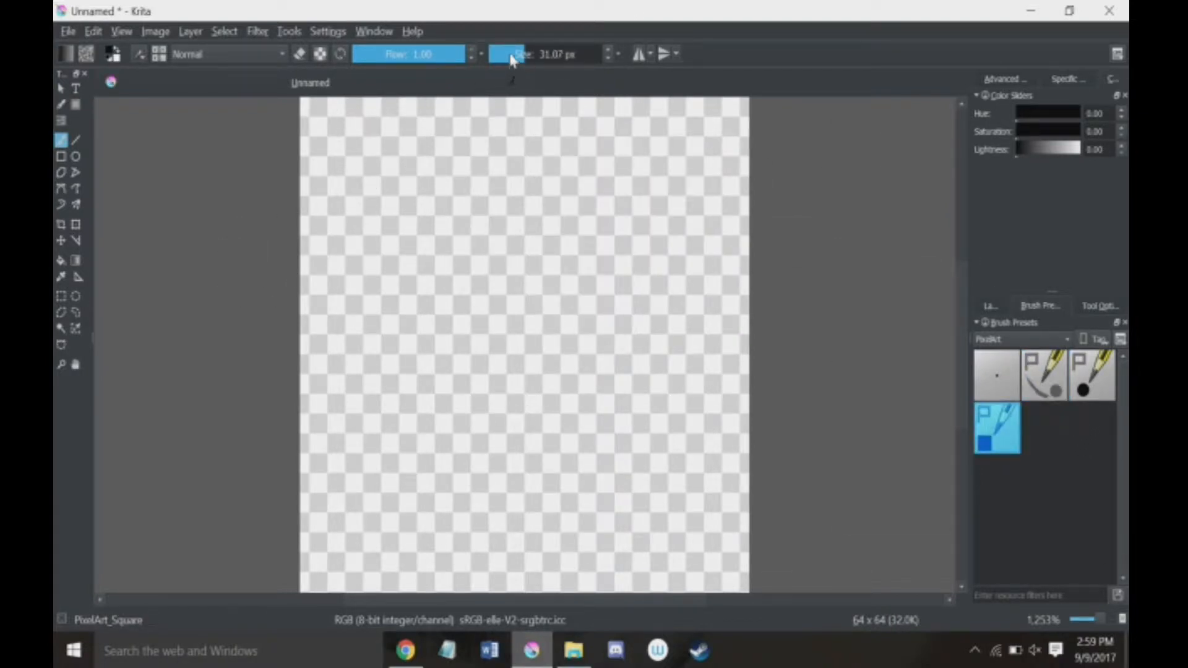
left_click(501, 55)
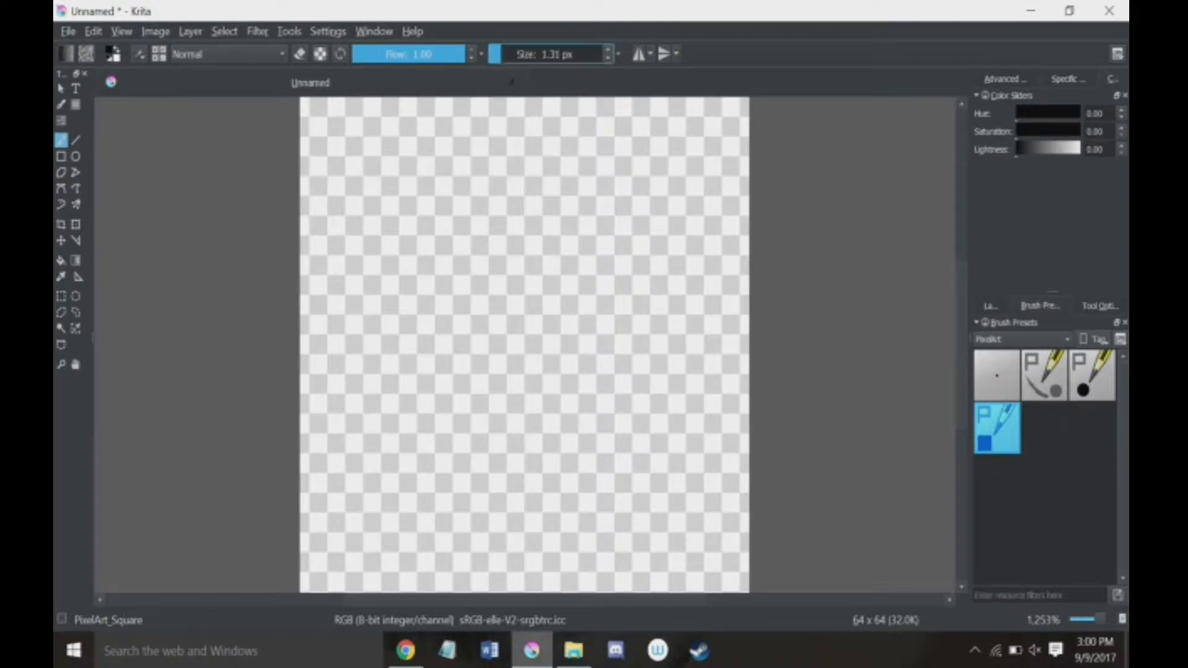
left_click(987, 367)
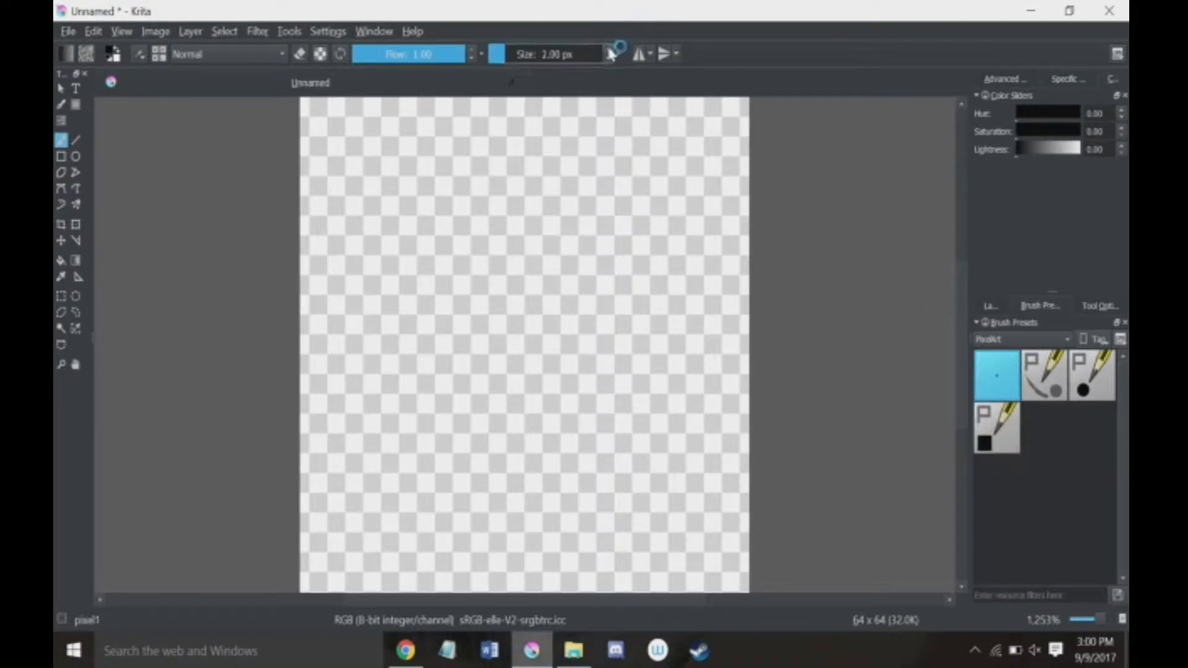
scroll(609, 52, "up", 5)
mouse_move(458, 248)
left_mouse_down()
mouse_move(637, 263)
mouse_move(461, 372)
mouse_move(351, 304)
left_mouse_up()
key("ctrl+z")
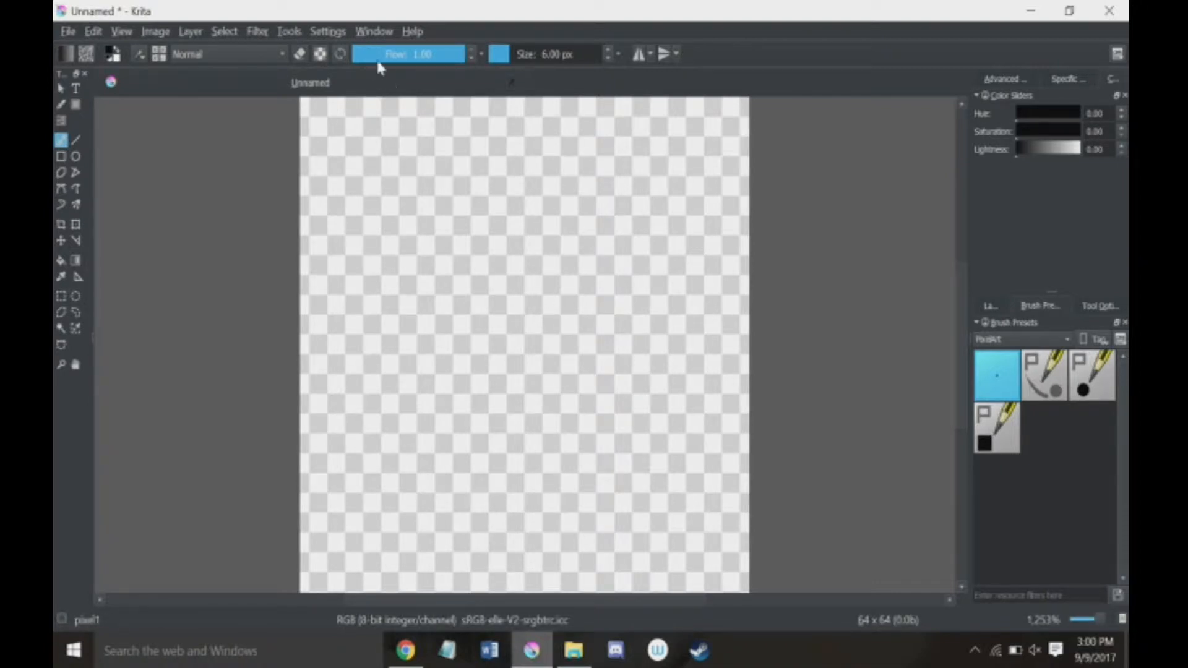
Step: Paint a large hard-edged black blob over most of the canvas with the PixelArt_Round preset at 31.07 px
left_click(299, 54)
left_click(1092, 374)
left_click(426, 236)
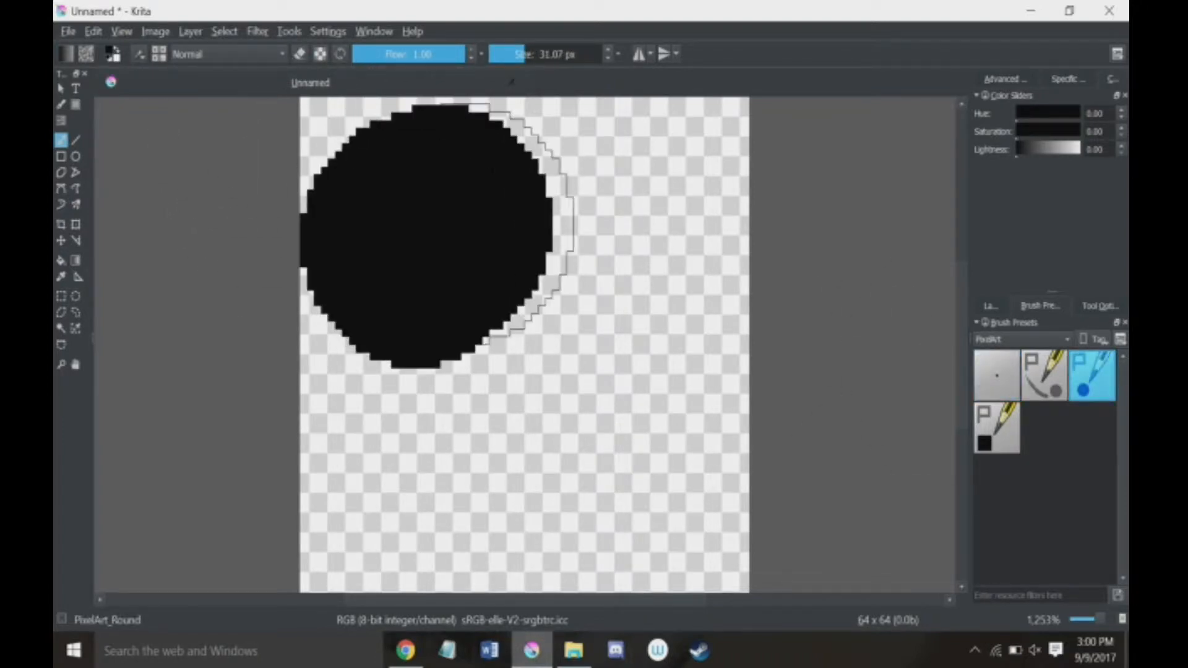
mouse_move(464, 224)
left_mouse_down()
mouse_move(409, 335)
mouse_move(584, 380)
left_mouse_up()
Step: Erase a thin winding line through the black blob with the pixel1 preset at 1 px in eraser mode, and clear the layer
left_click(993, 381)
left_click(300, 56)
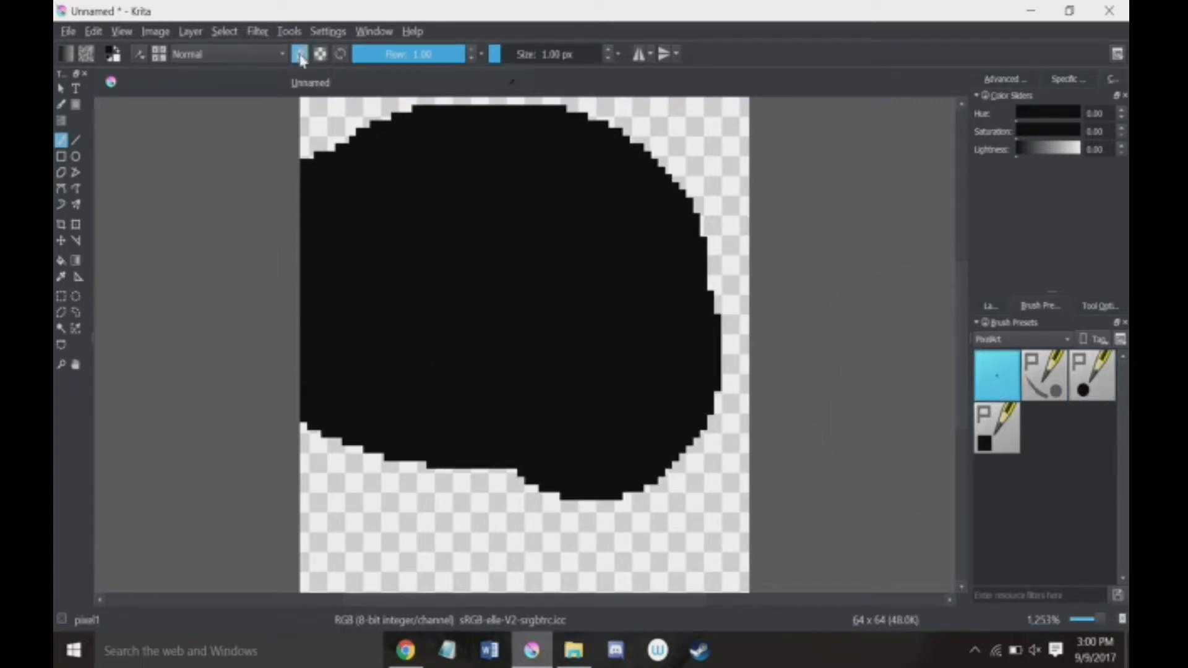
mouse_move(661, 179)
left_mouse_down()
mouse_move(576, 193)
mouse_move(598, 372)
mouse_move(571, 378)
mouse_move(323, 251)
mouse_move(322, 237)
left_mouse_up()
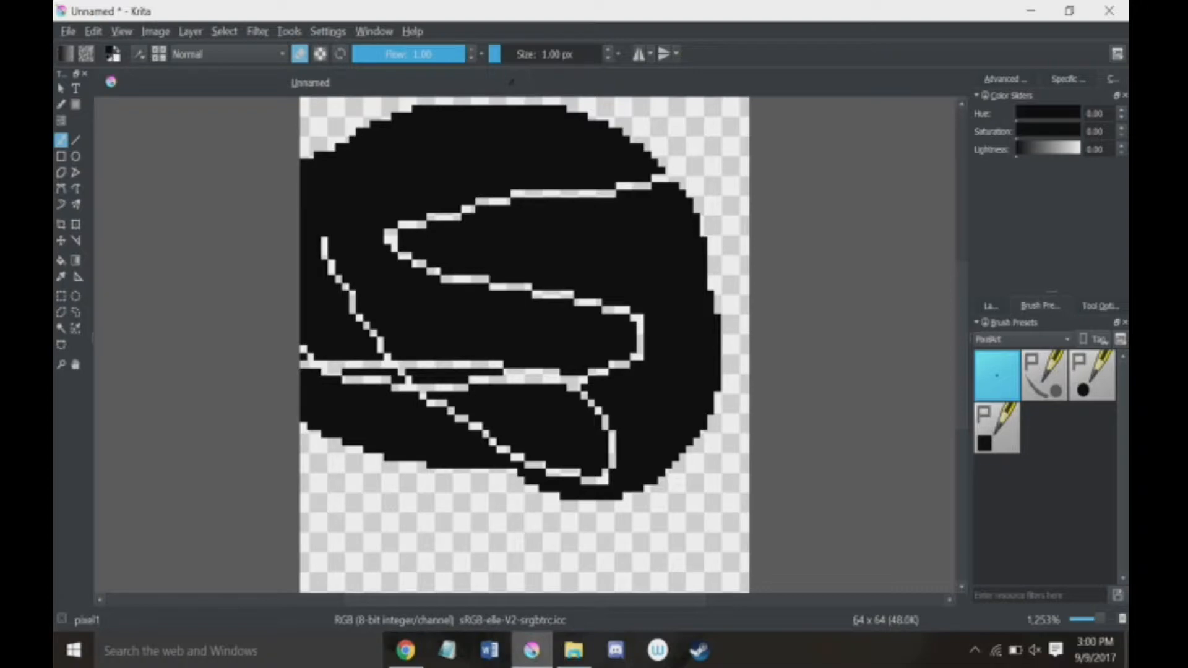
key("Delete")
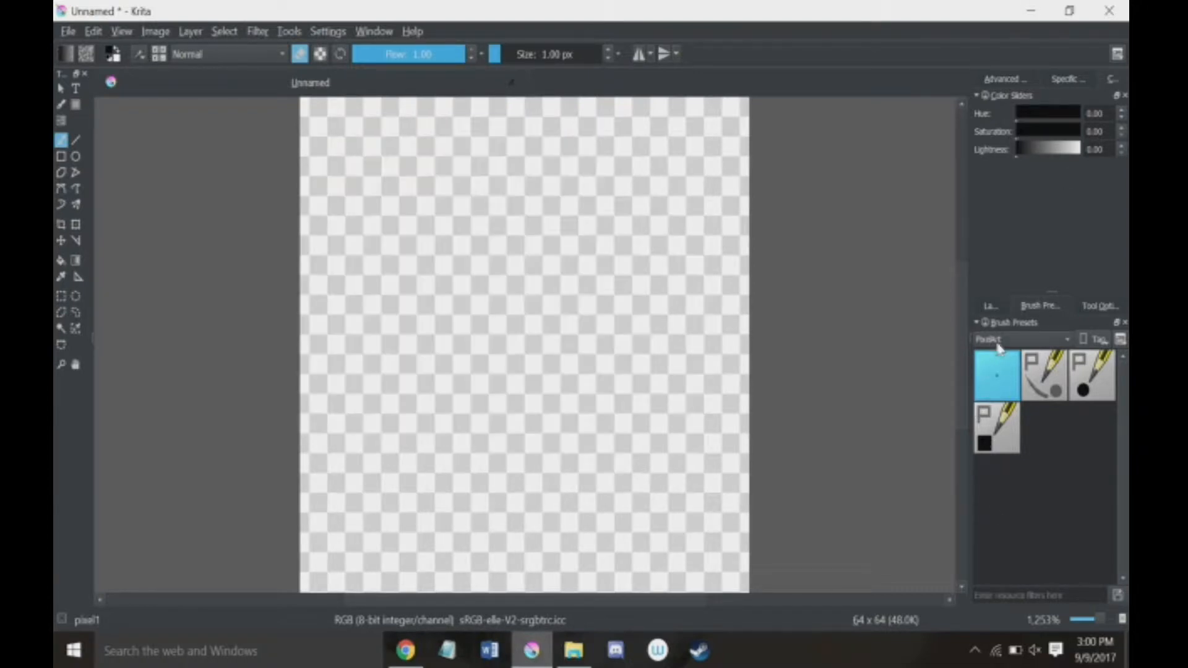
Step: Show the Layers docker in place of the brush presets
left_click(984, 303)
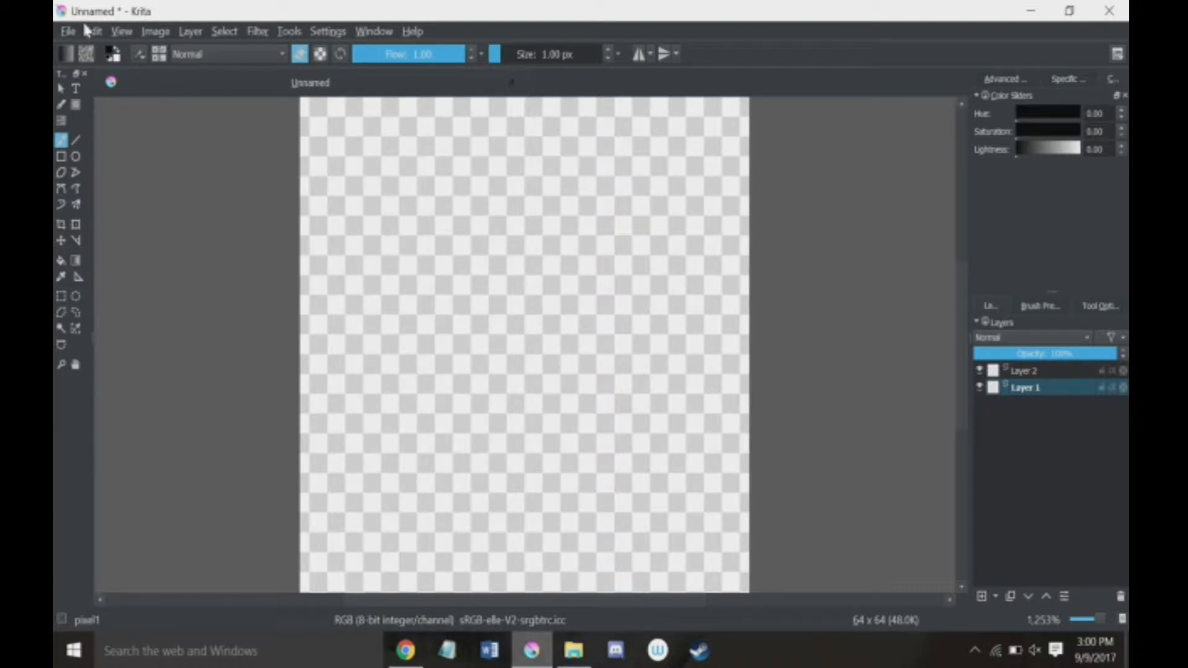
left_click(1036, 308)
left_click(992, 305)
Step: Turn off eraser mode and draw a wide black 1 px rectangle outline across the middle of Layer 1
left_click(61, 156)
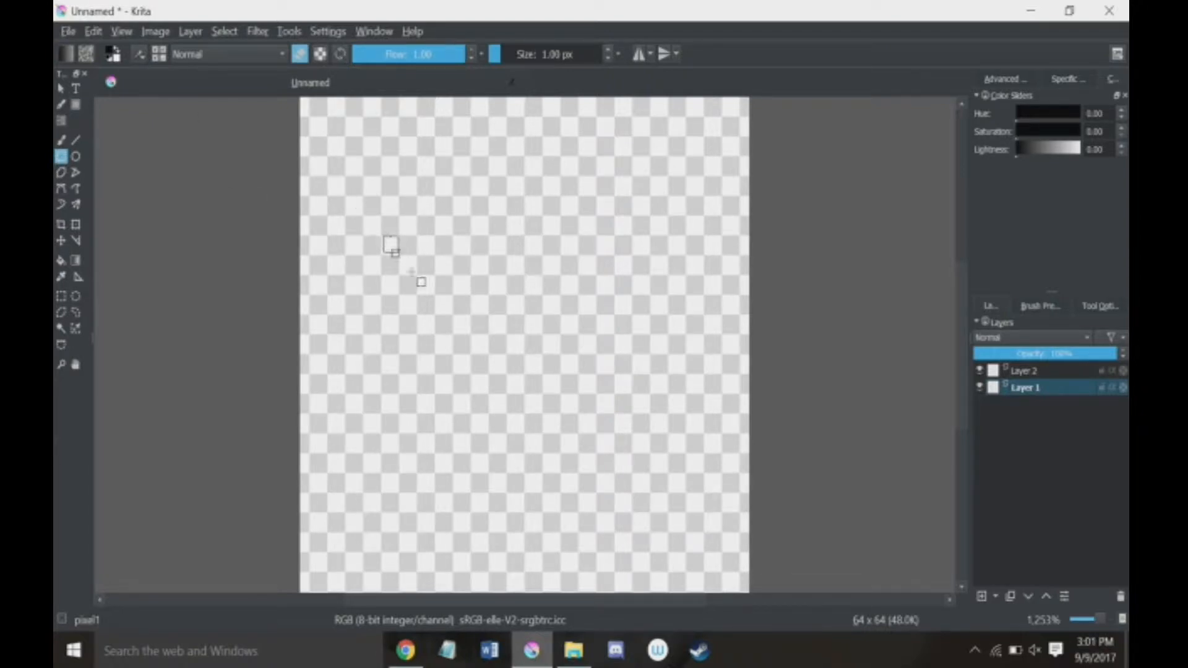
left_click_drag(390, 242, 661, 467)
left_click(300, 53)
left_click_drag(342, 260, 707, 492)
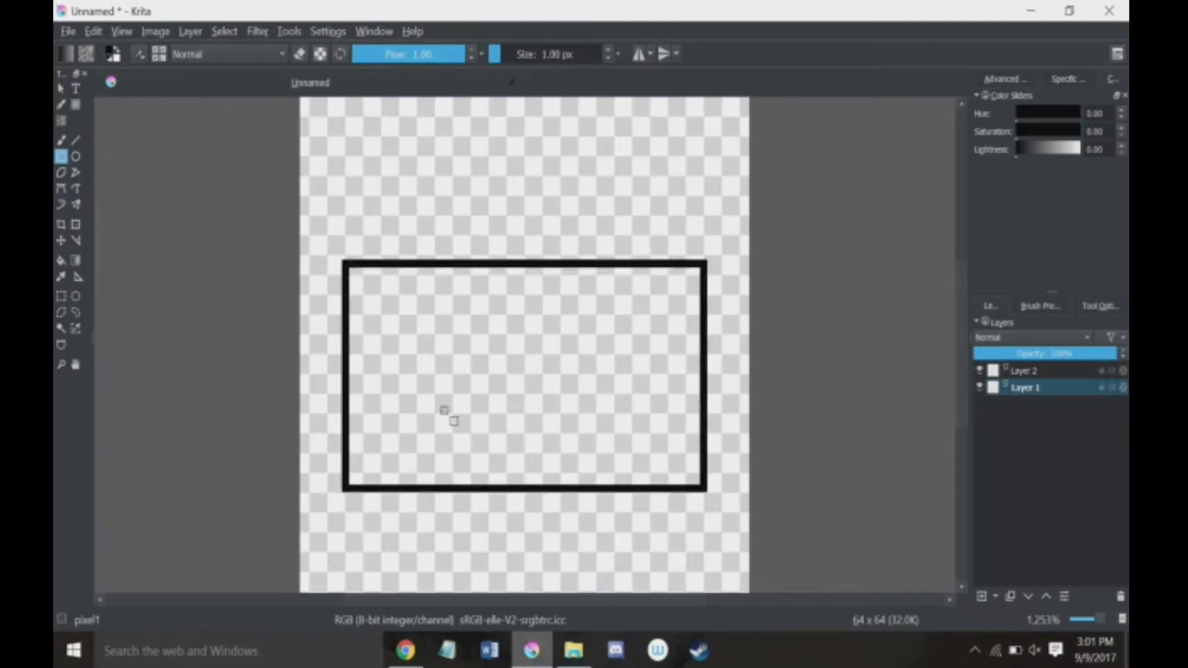
Step: Start transforming the rectangle on Layer 1 and set the transform mode to Perspective
left_click(76, 227)
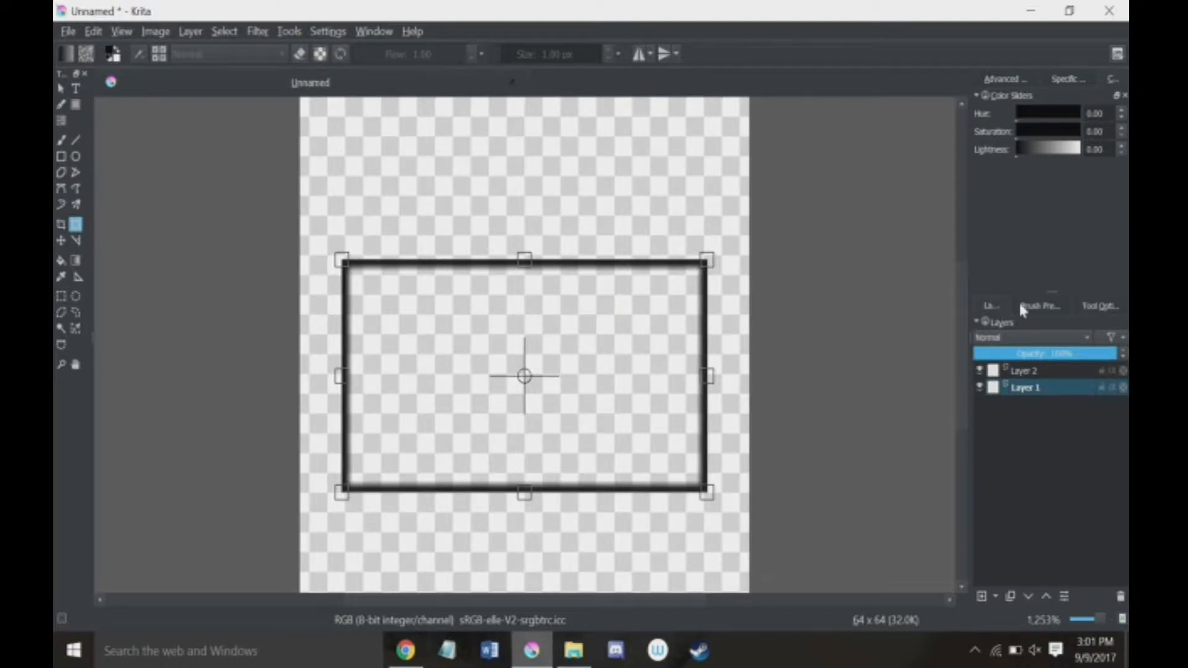
left_click(1022, 307)
left_click(1102, 306)
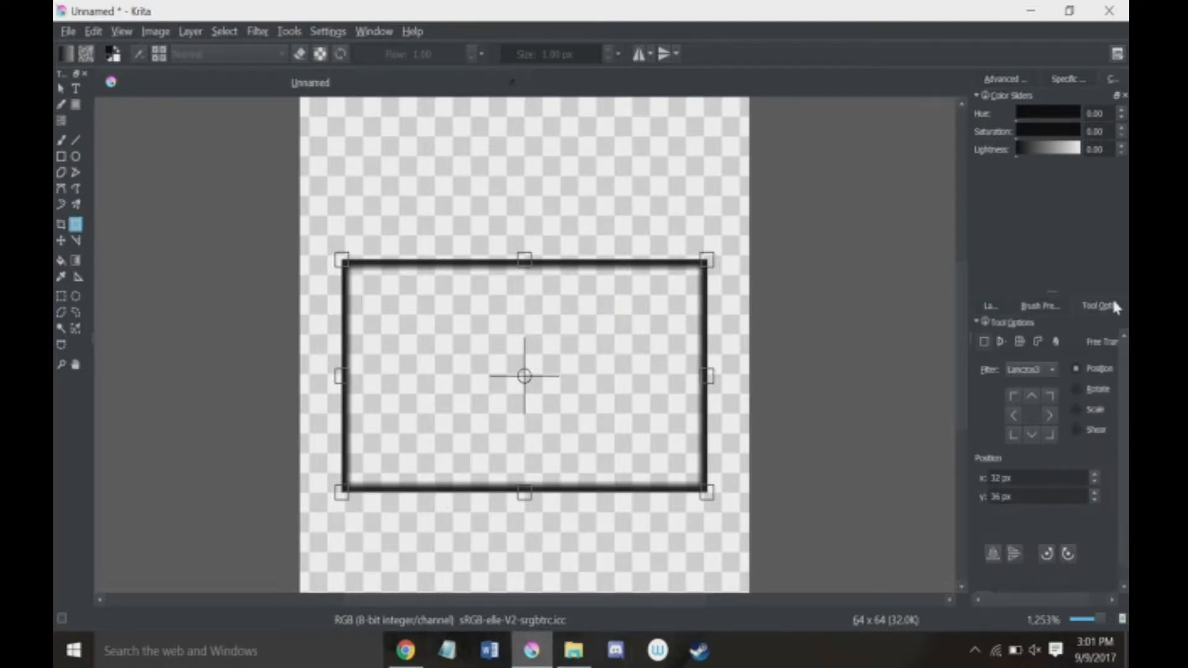
left_click(1001, 341)
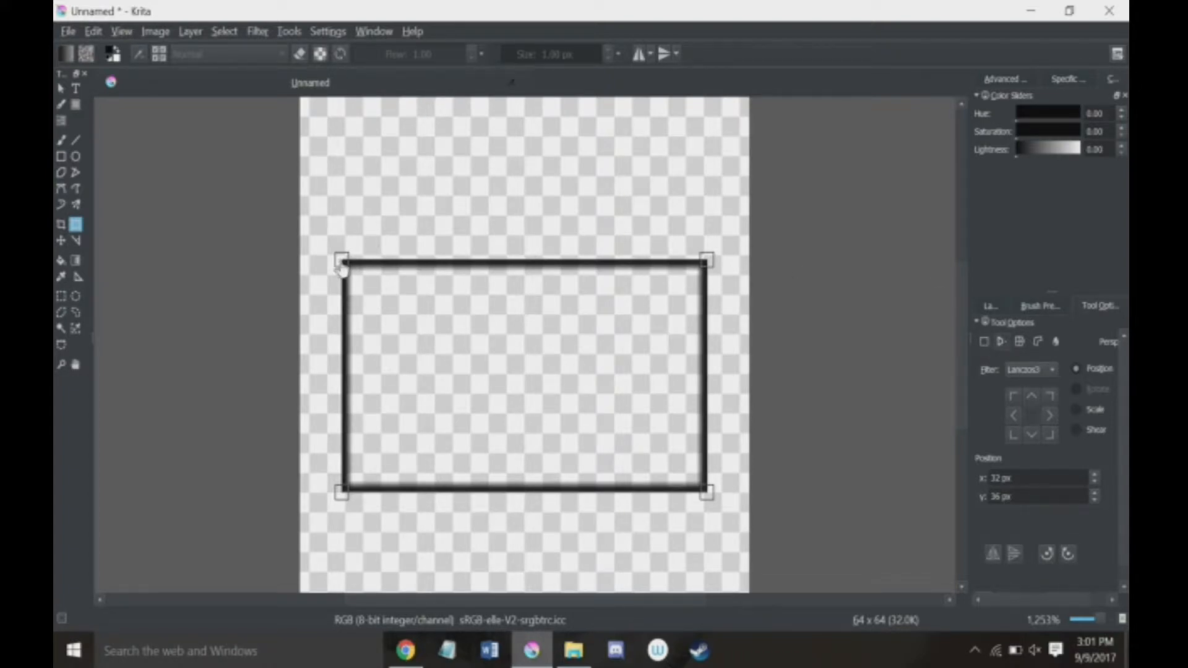
Step: Distort the rectangle in perspective by lowering its upper-left corner and moving the left vanishing point, and apply the transform
left_click_drag(342, 266, 346, 447)
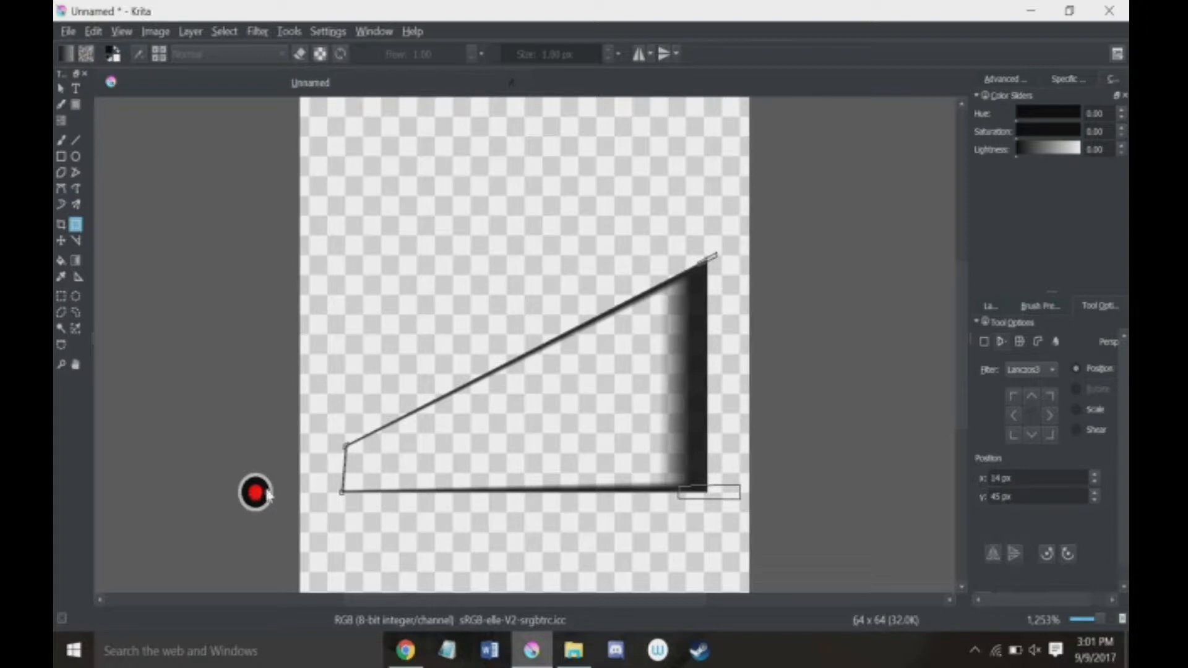
left_click_drag(255, 493, 232, 446)
key("Return")
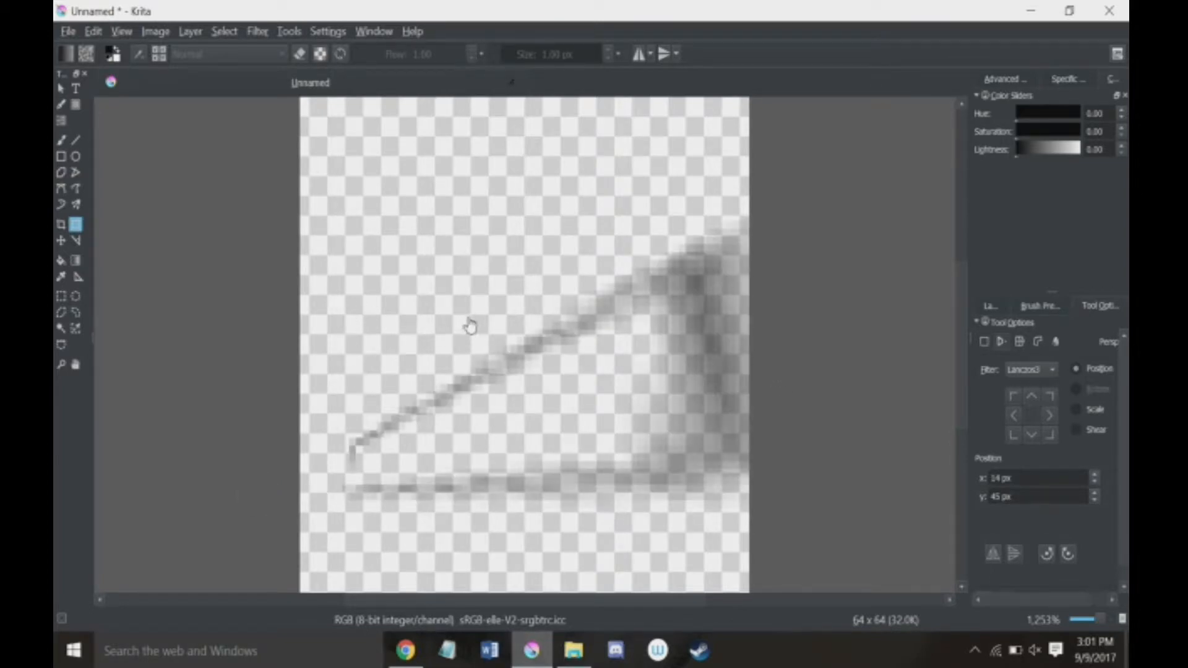
Step: Undo the perspective distortion, clear the layer, and undo back to the original rectangle
key("ctrl+z")
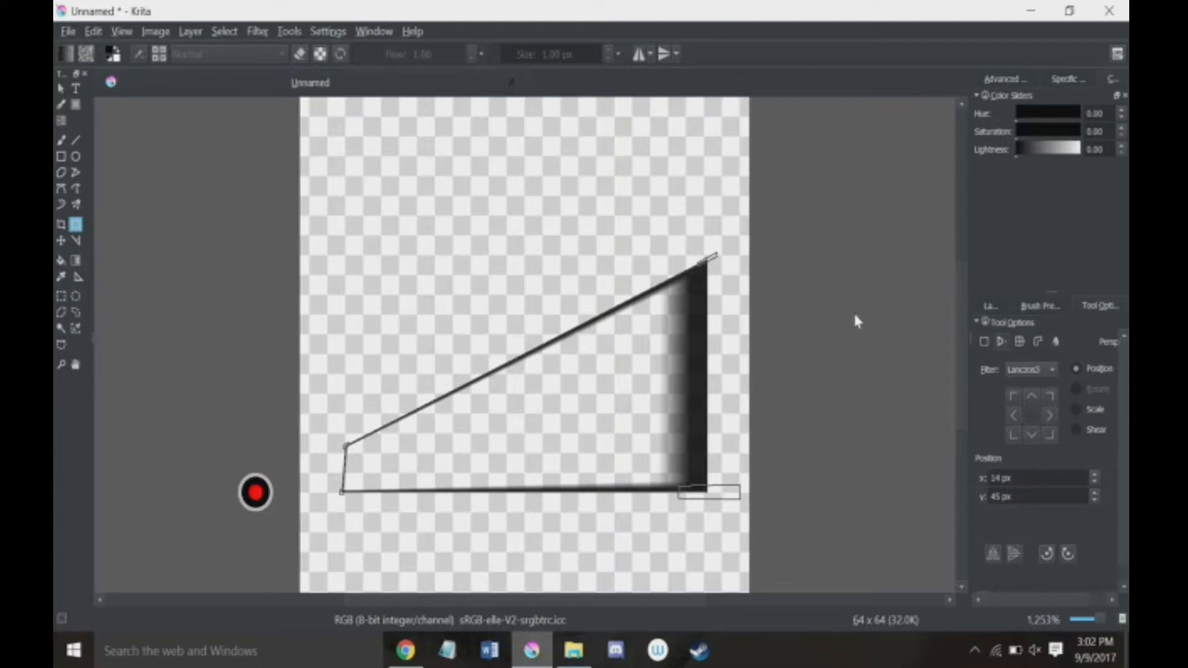
key("Delete")
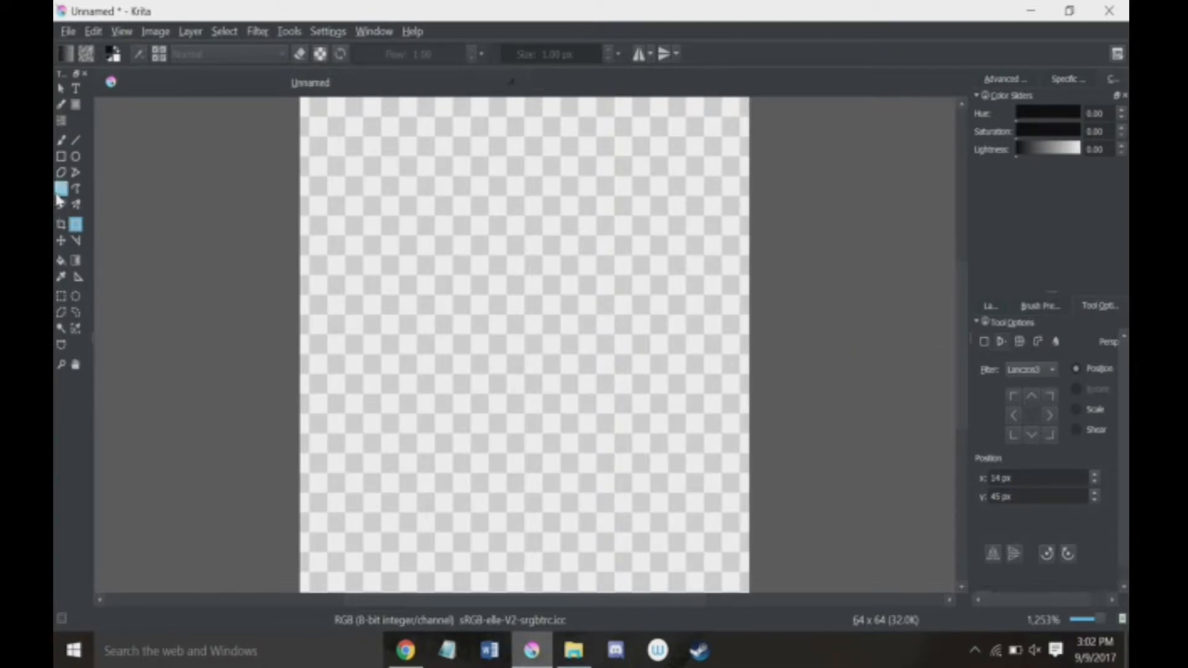
key("ctrl+z")
key("ctrl+z")
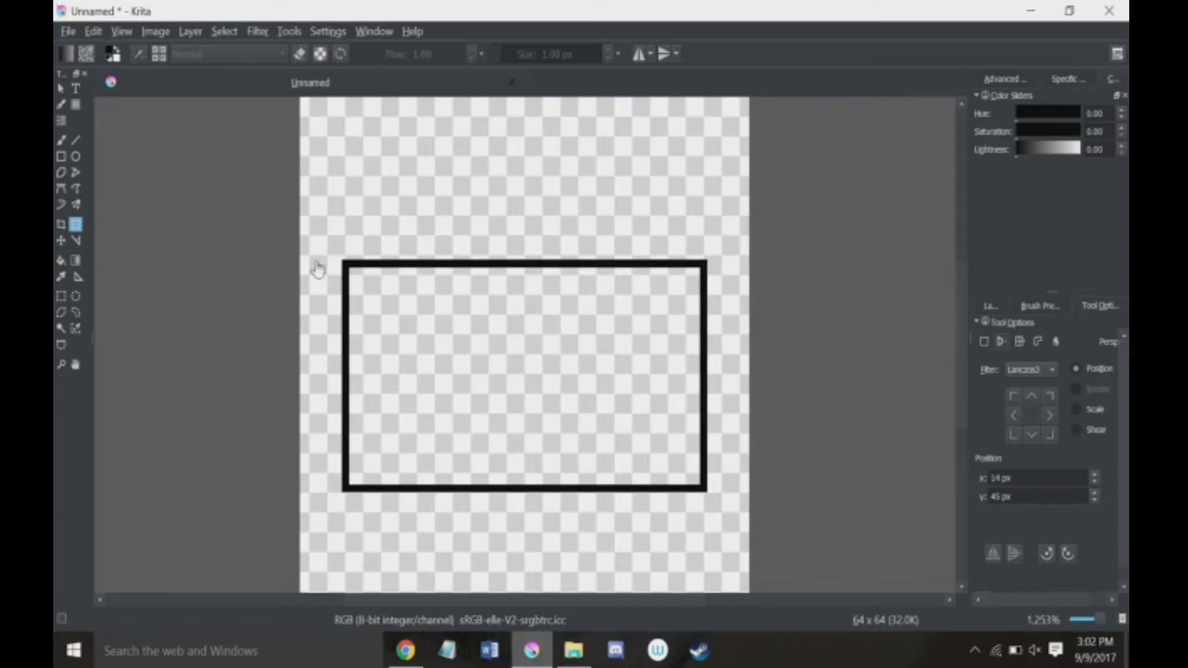
Step: Warp the rectangle by pulling its upper-right anchor point up toward the canvas's top edge, apply the warp, and undo it
left_click(1025, 342)
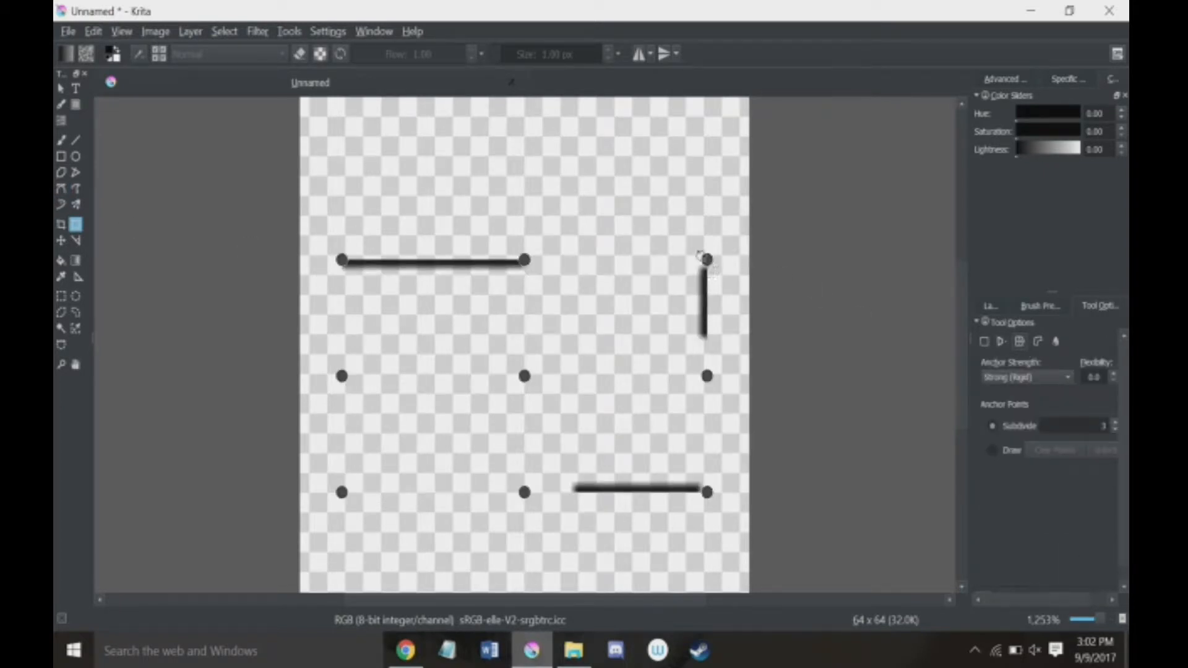
left_click_drag(705, 259, 649, 127)
key("Return")
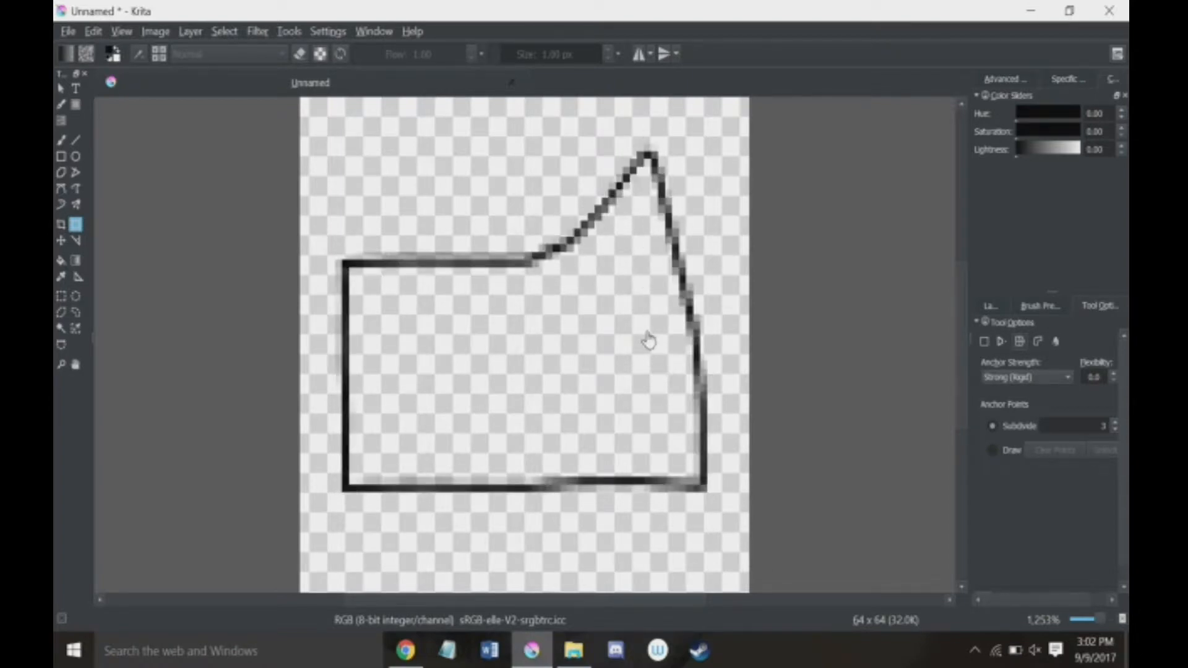
key("ctrl+z")
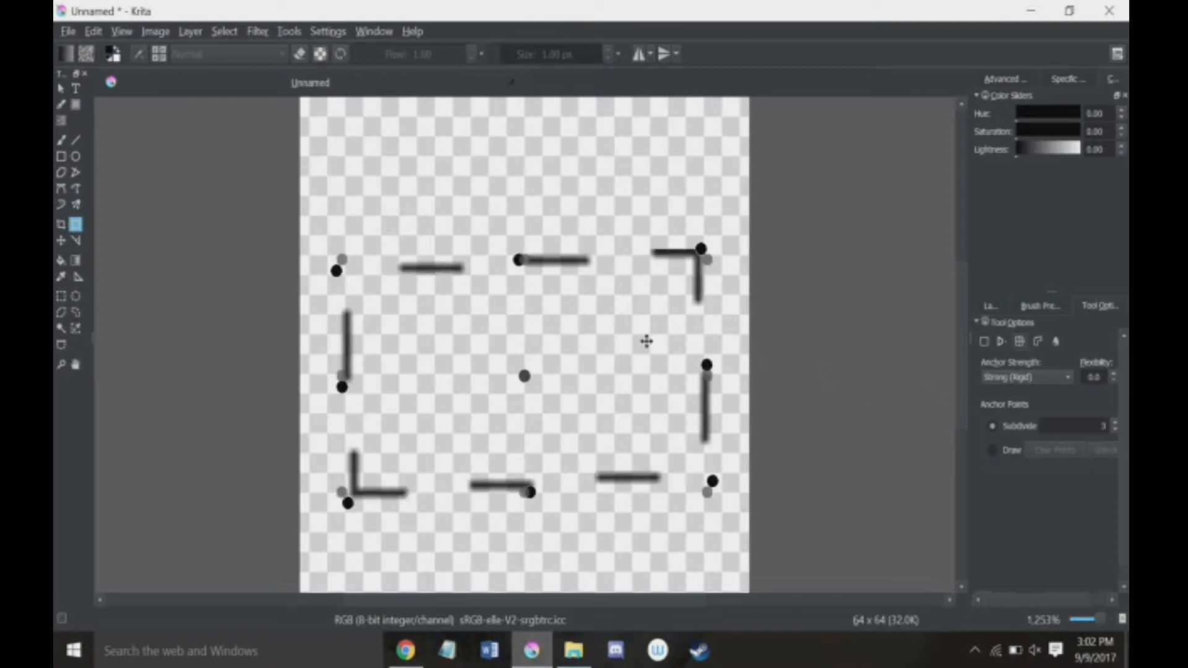
Step: Warp the rectangle by moving its center, left-middle, upper-left and bottom-middle anchor points outward or leftward, apply the warp, and undo it
left_click_drag(523, 375, 416, 365)
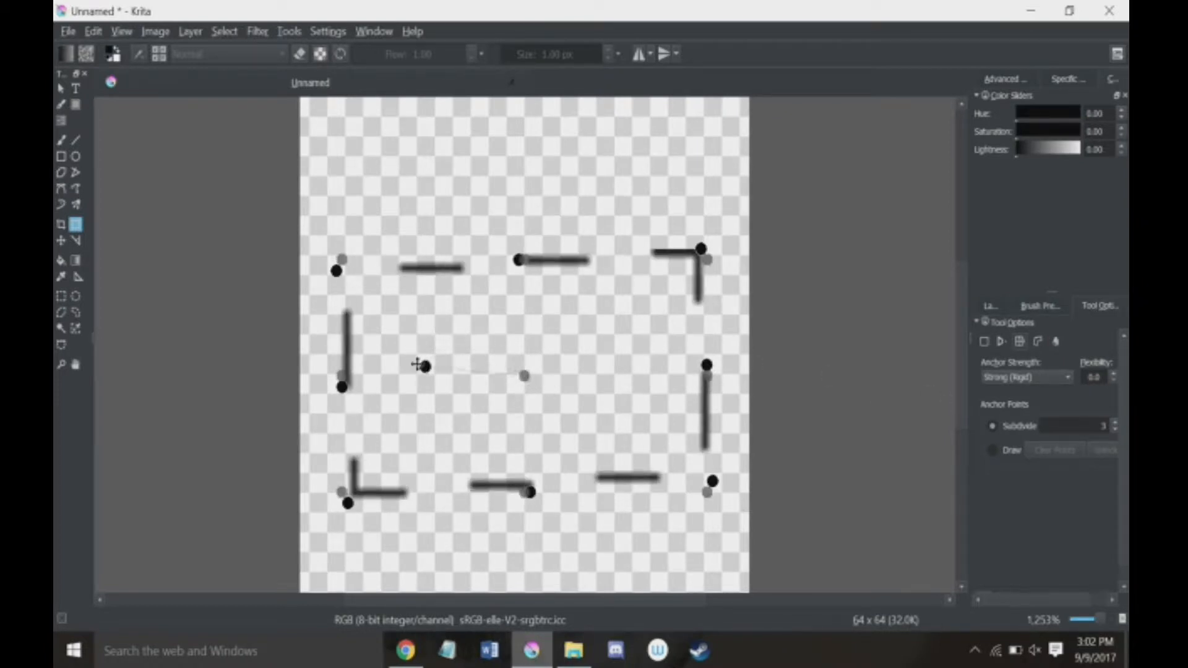
left_click_drag(341, 387, 275, 320)
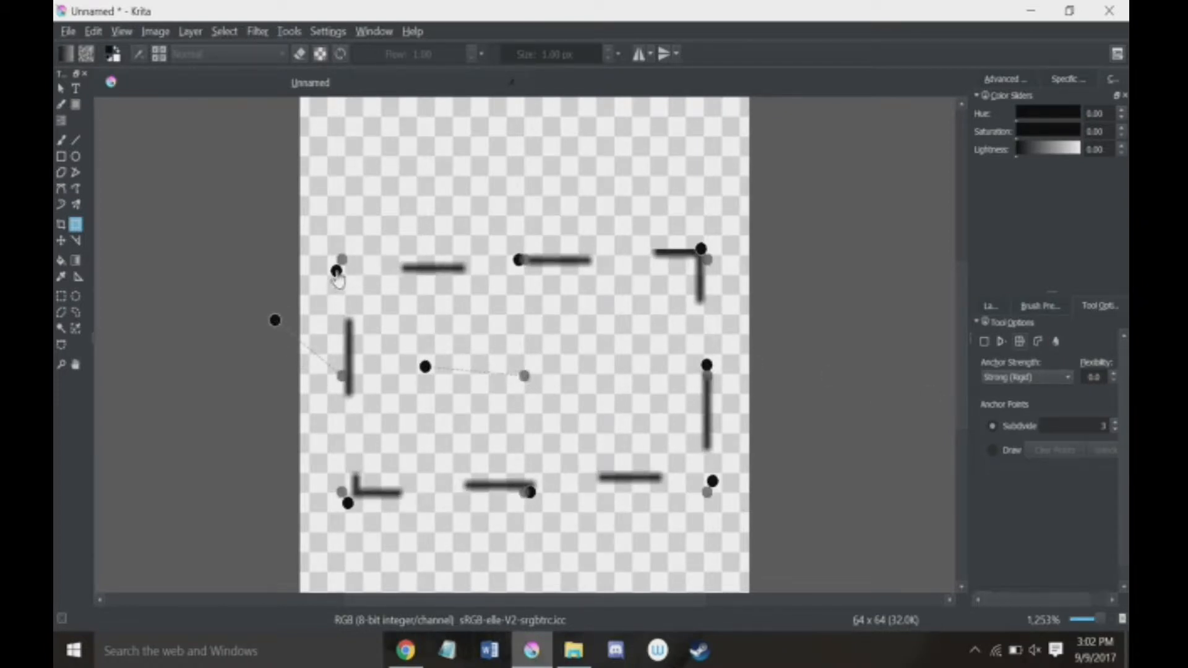
left_click_drag(336, 270, 289, 157)
left_click_drag(529, 493, 549, 546)
key("Return")
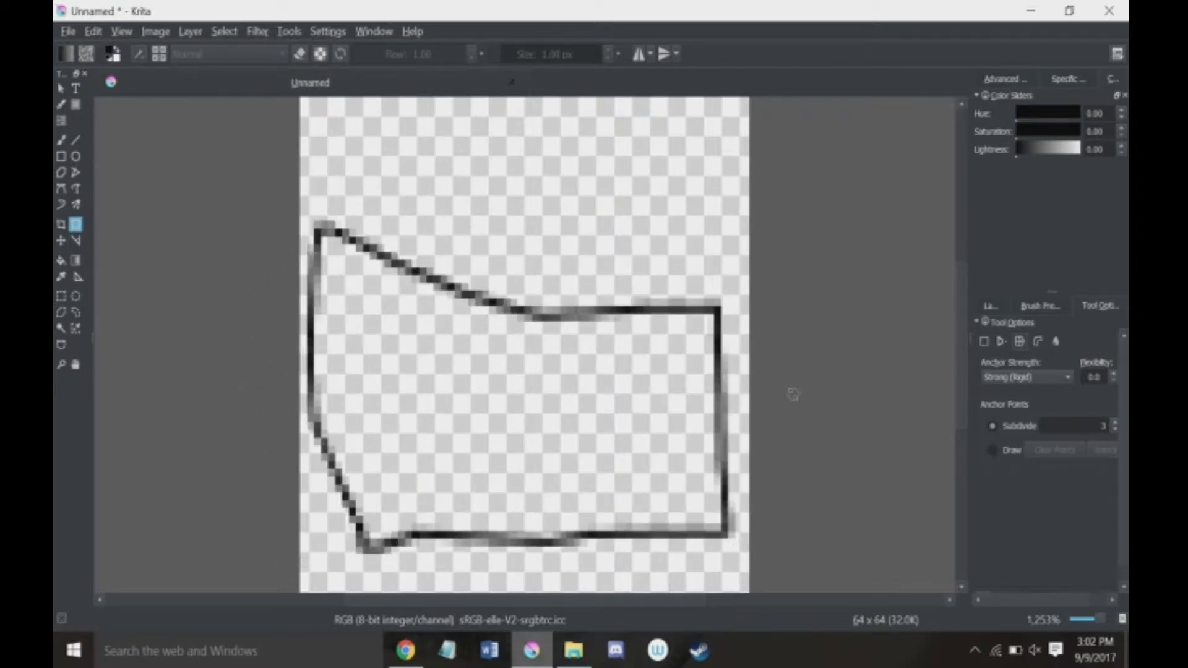
key("ctrl+z")
Step: Place a four-point cage over the rectangle's upper-right part, reposition two of its points, switch to deforming the layer, and leave the transform
left_click(1039, 342)
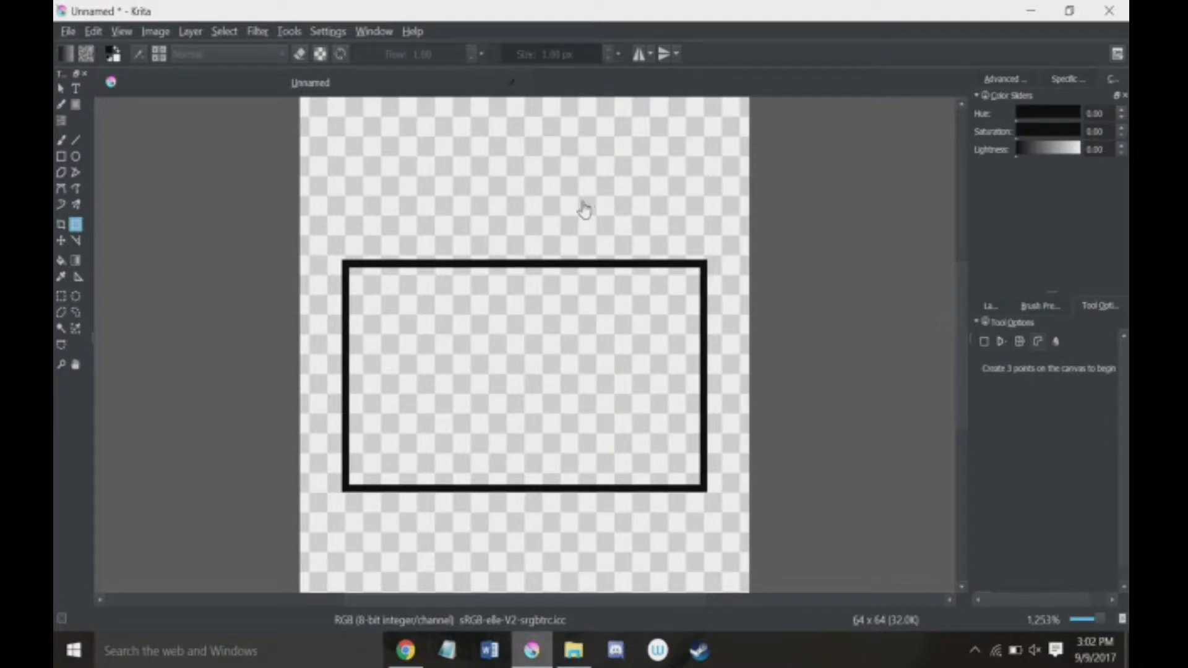
left_click(511, 224)
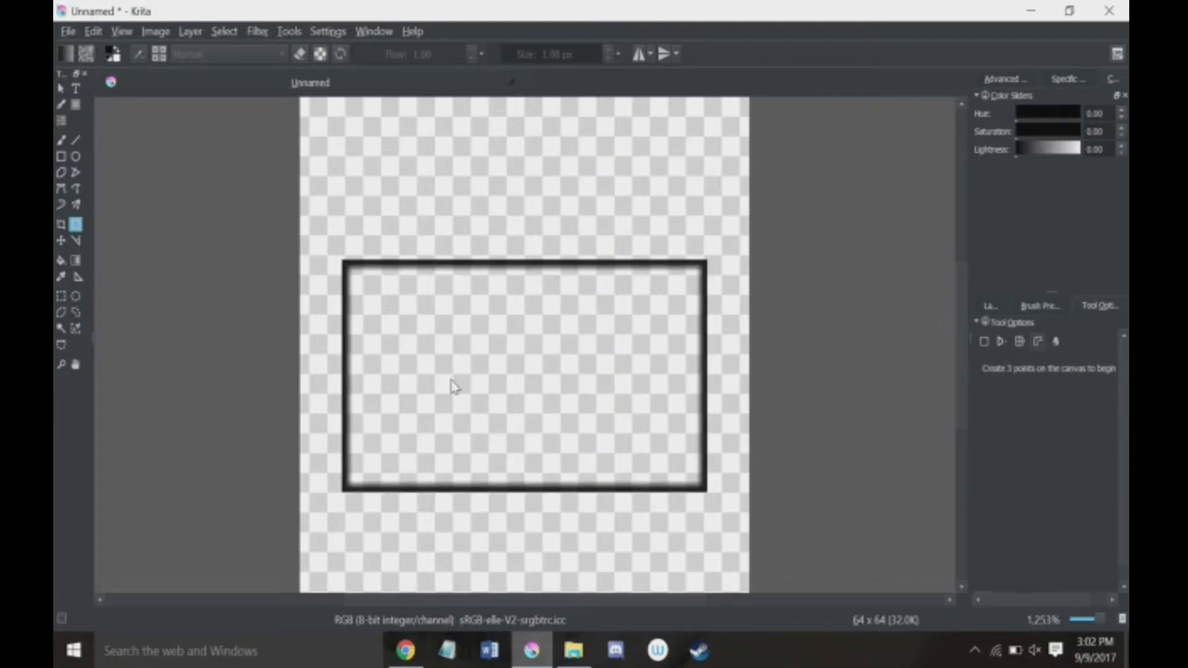
left_click(424, 356)
left_click(737, 406)
left_click(639, 163)
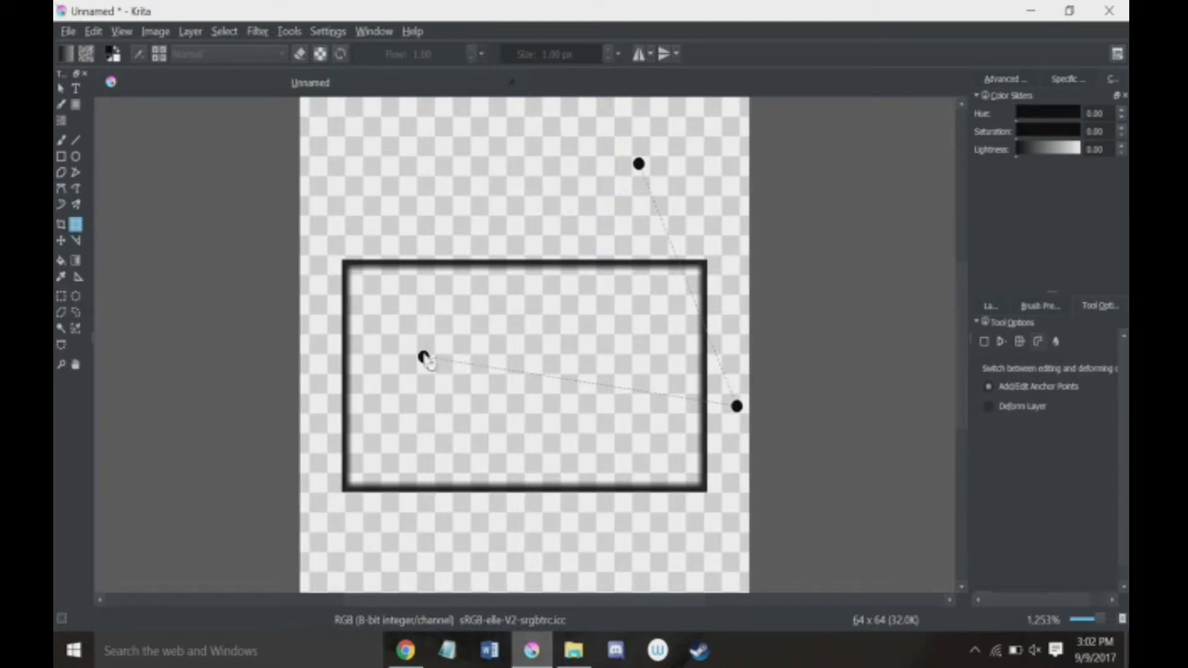
left_click(442, 328)
left_click_drag(443, 329, 426, 285)
left_click_drag(423, 357, 458, 371)
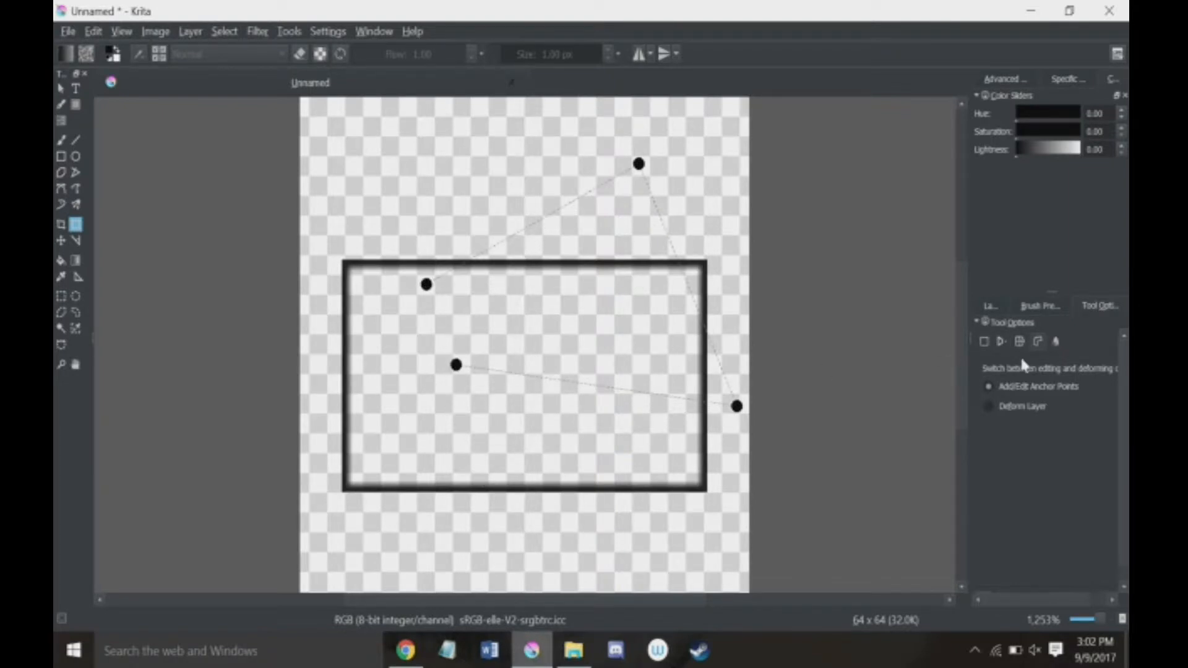
left_click(1025, 409)
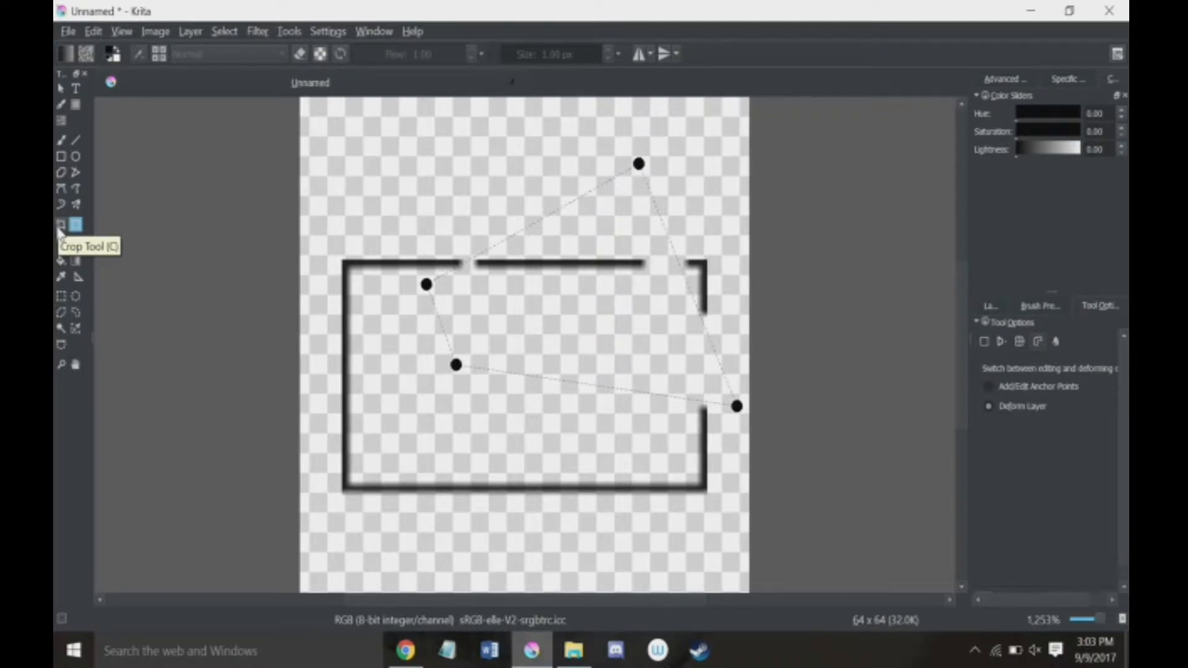
left_click(60, 297)
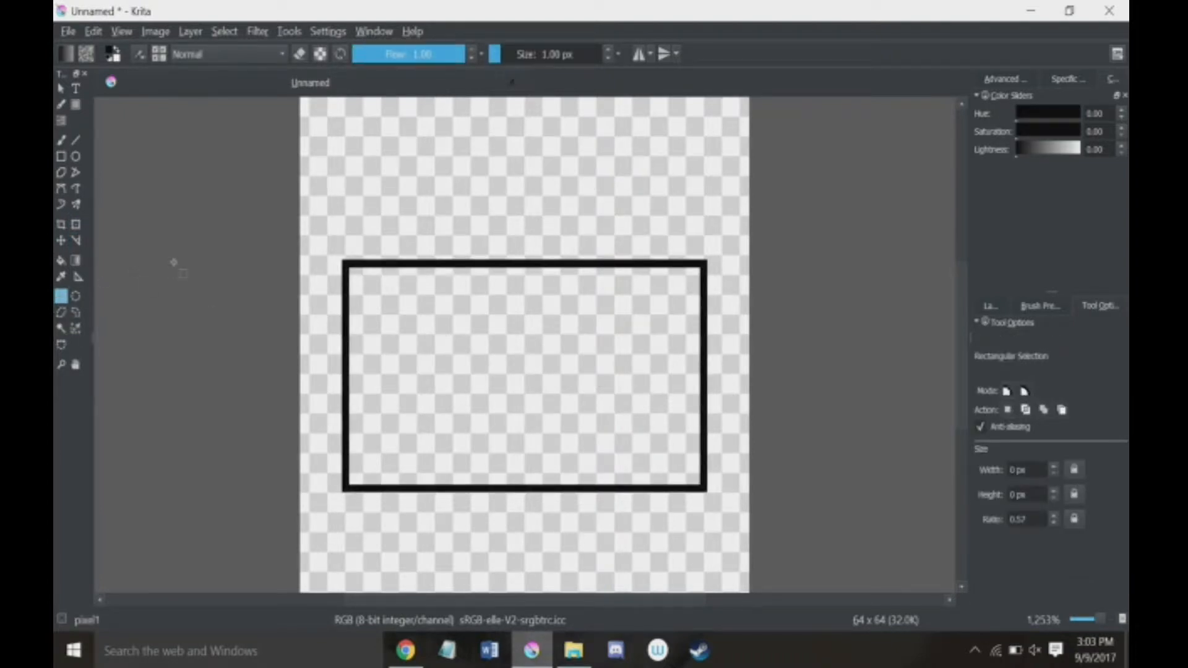
Step: Restart the cage transform with a triangular three-point cage over the rectangle's upper-right part and switch to deforming the layer
left_click(76, 224)
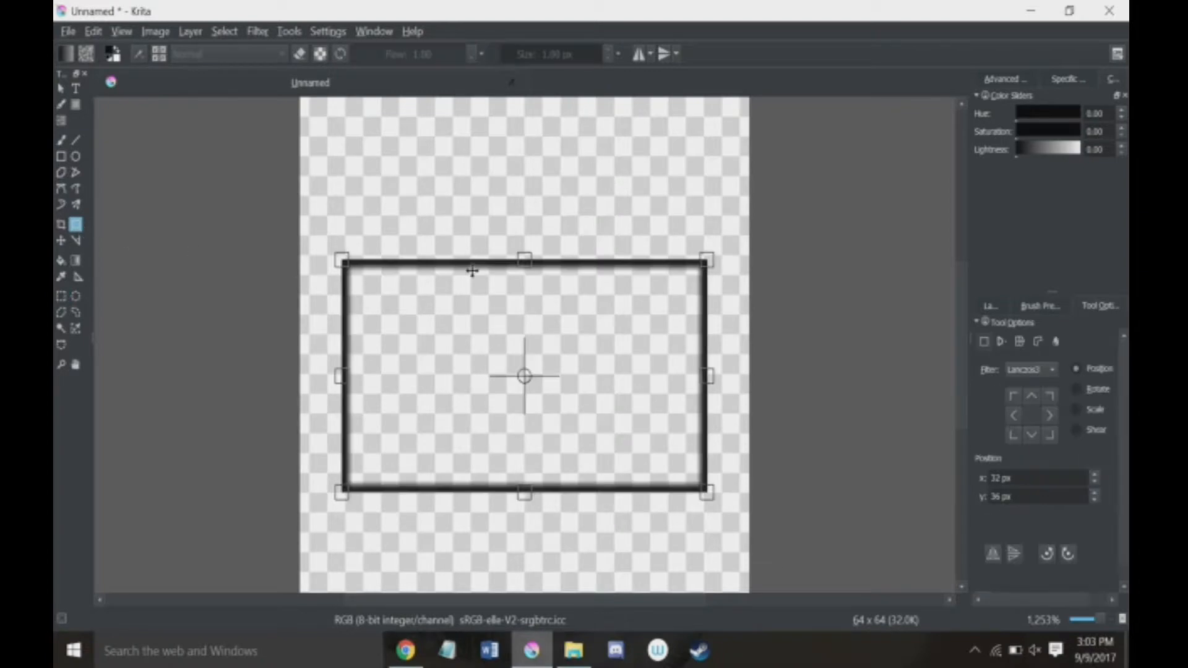
left_click(1056, 341)
left_click(1037, 341)
left_click(553, 186)
left_click(474, 344)
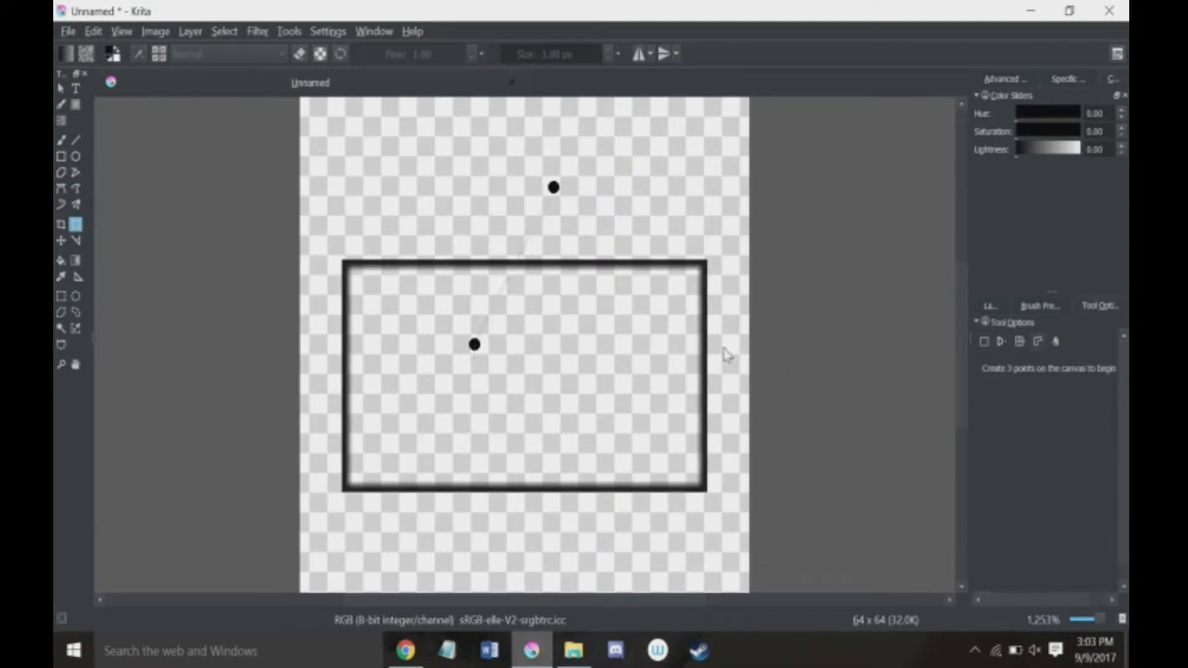
left_click(741, 353)
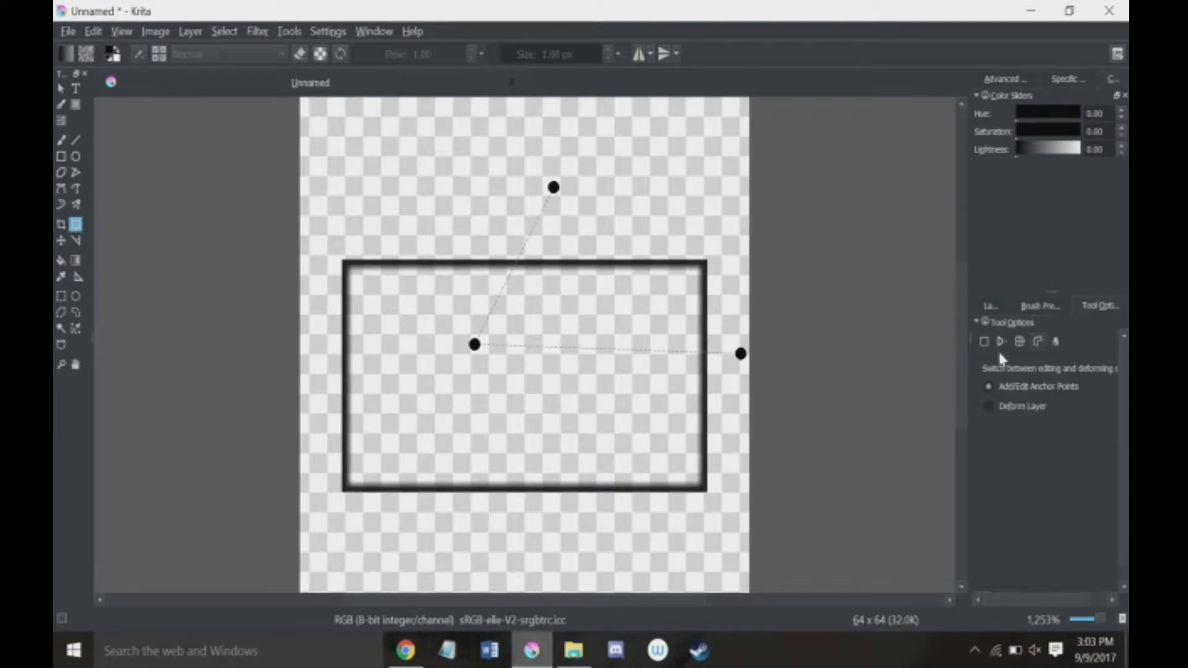
left_click(1003, 407)
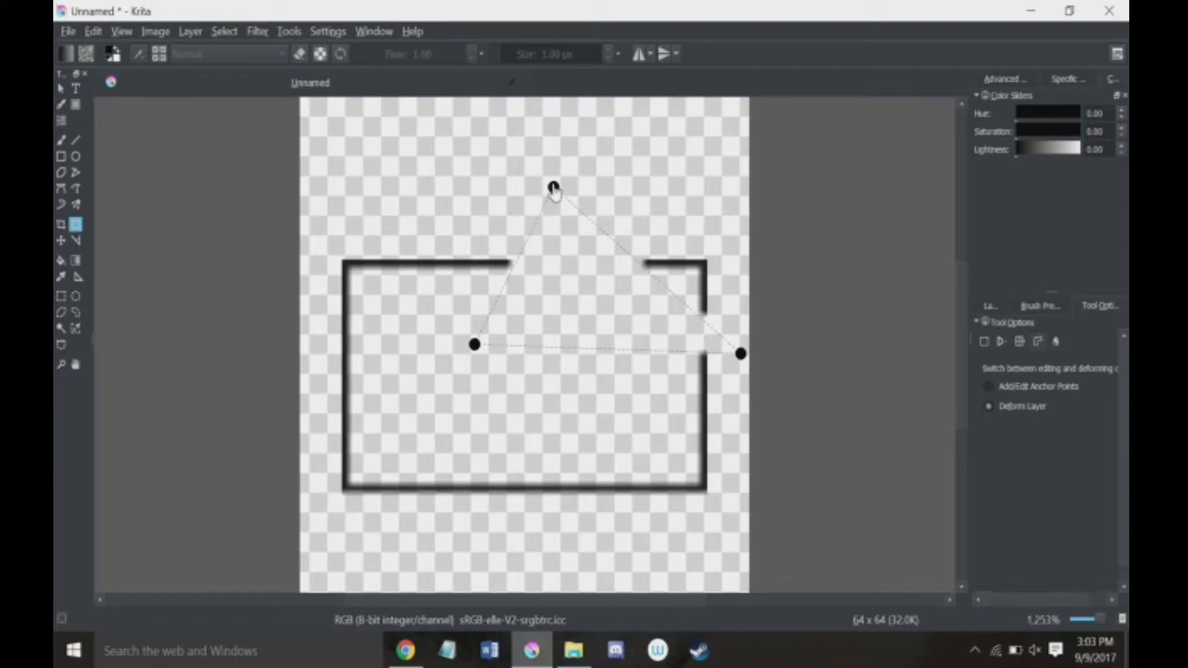
Step: Deform the caged part of the rectangle by moving all three cage points, and undo back to an empty layer
left_click_drag(549, 182, 486, 361)
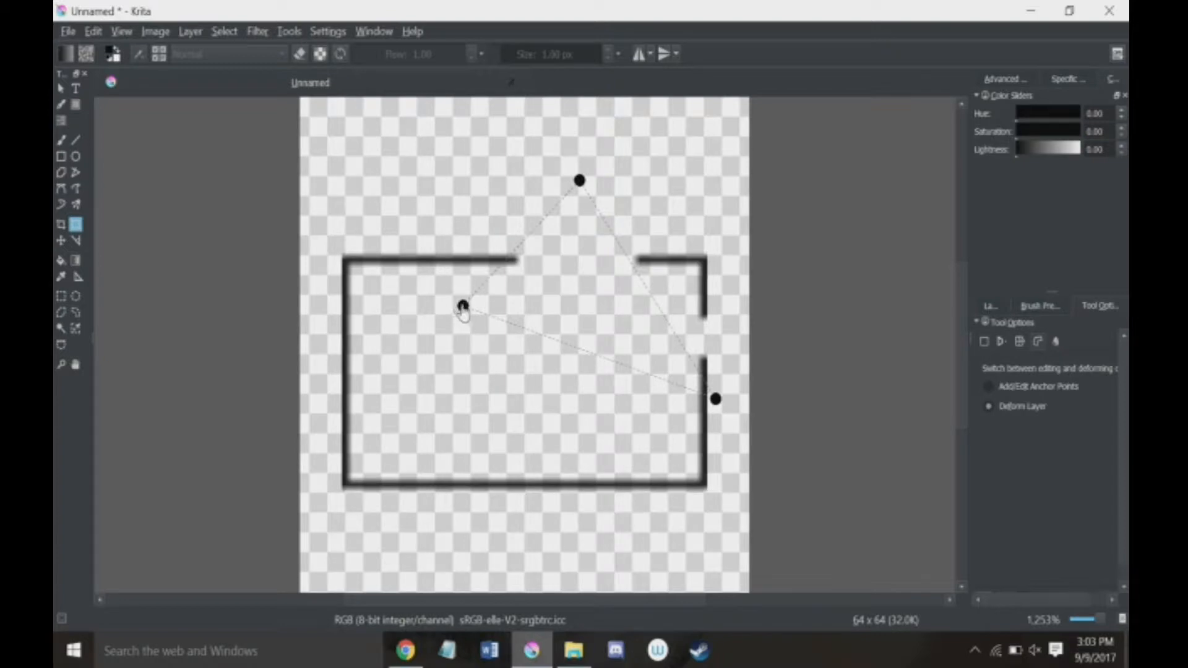
left_click_drag(463, 305, 405, 453)
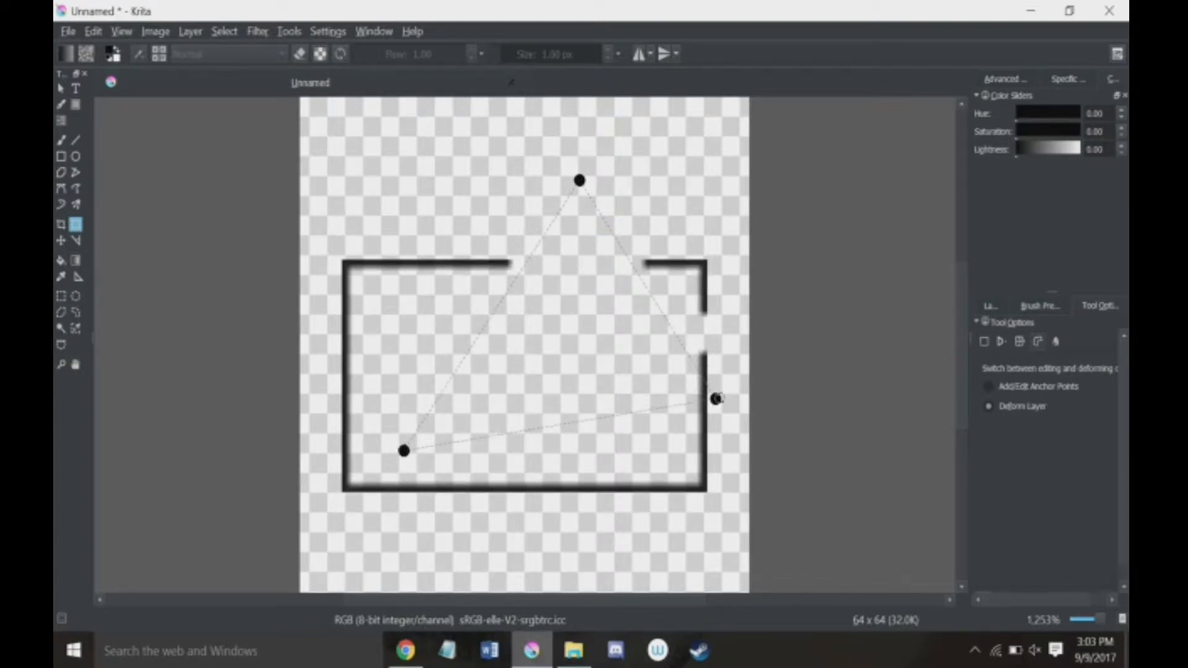
mouse_move(715, 399)
left_mouse_down()
mouse_move(745, 259)
mouse_move(770, 223)
left_mouse_up()
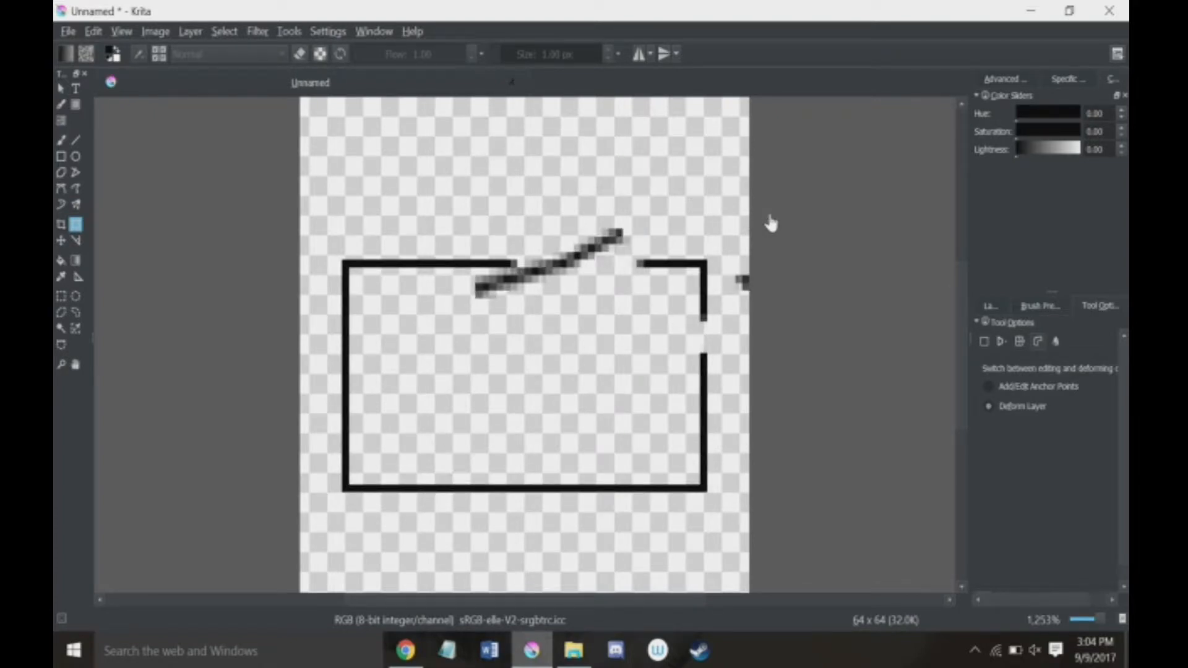
key("ctrl+z")
key("ctrl+z")
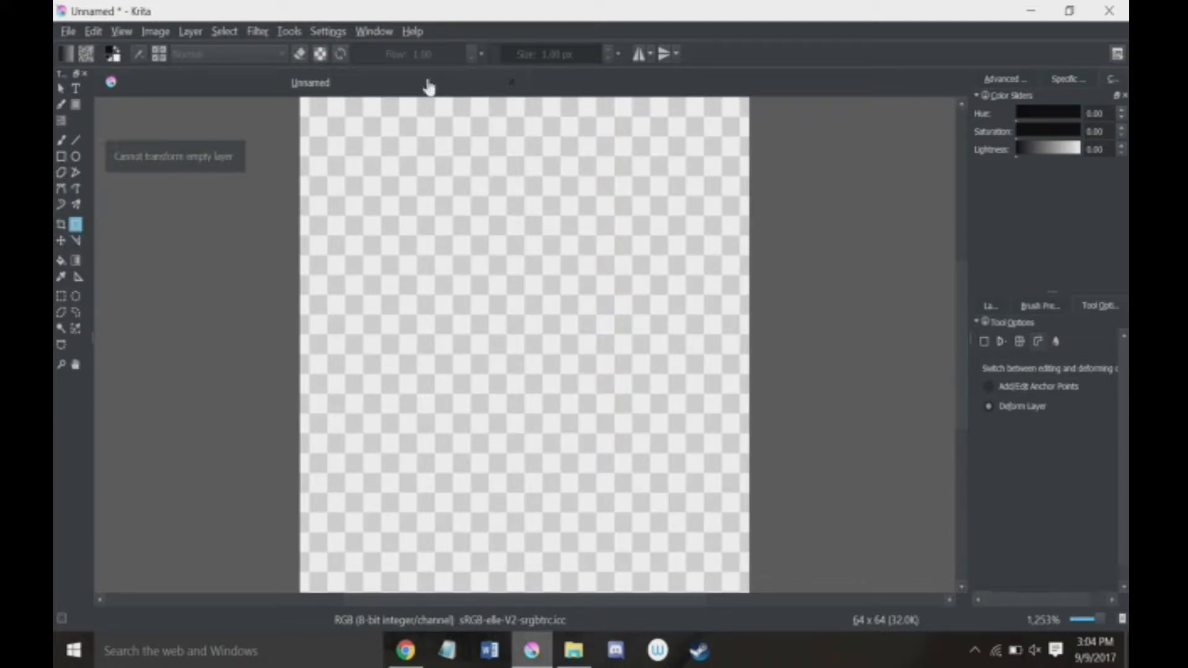
Step: Draw a small upright rectangle above the canvas center on Layer 2 and start a free transform with its options shown
left_click(990, 305)
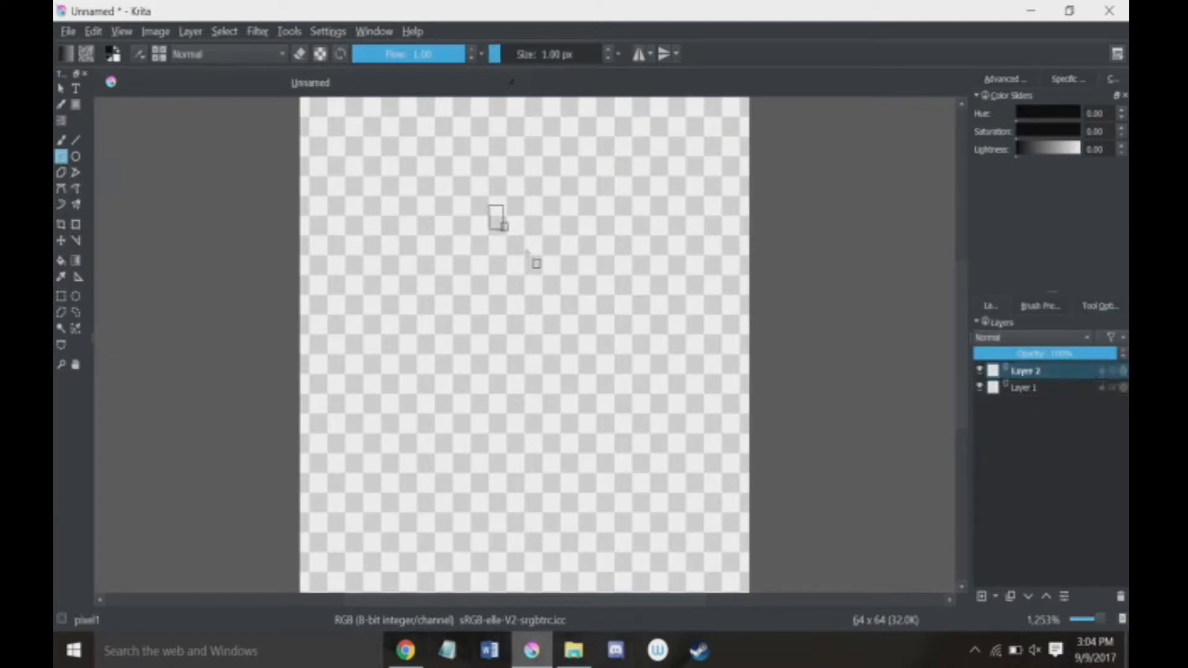
left_click_drag(489, 208, 595, 349)
left_click(76, 224)
left_click(1041, 305)
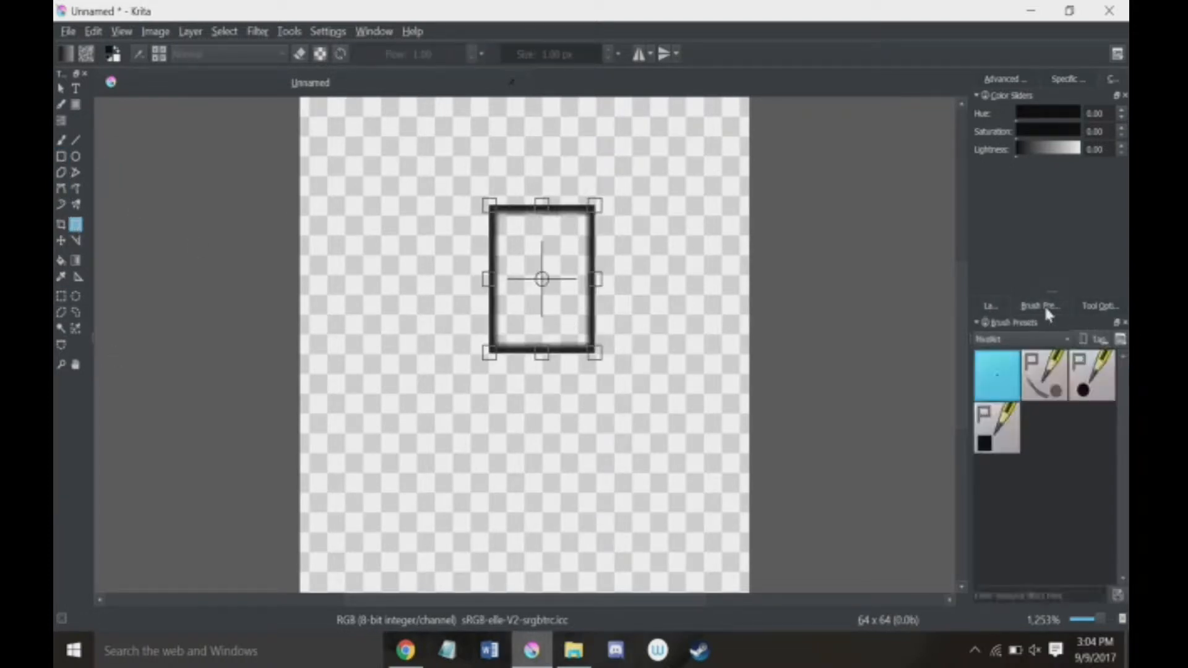
left_click(1082, 310)
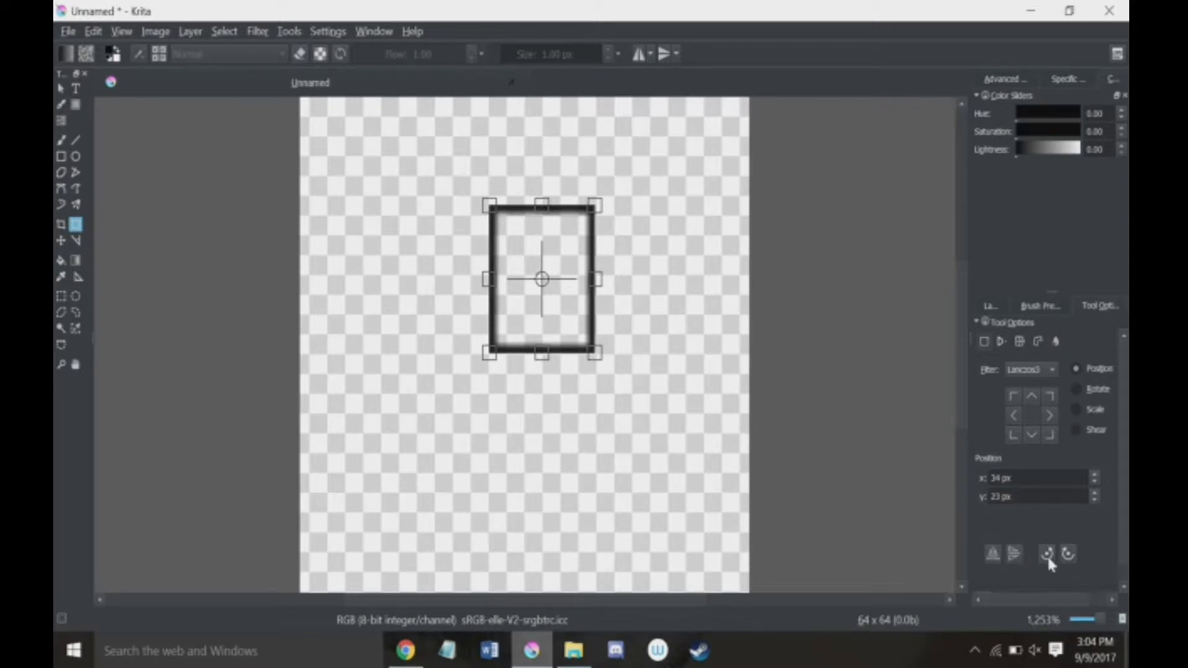
Step: Rotate the small rectangle in quarter turns, both clockwise and counterclockwise
left_click(1069, 553)
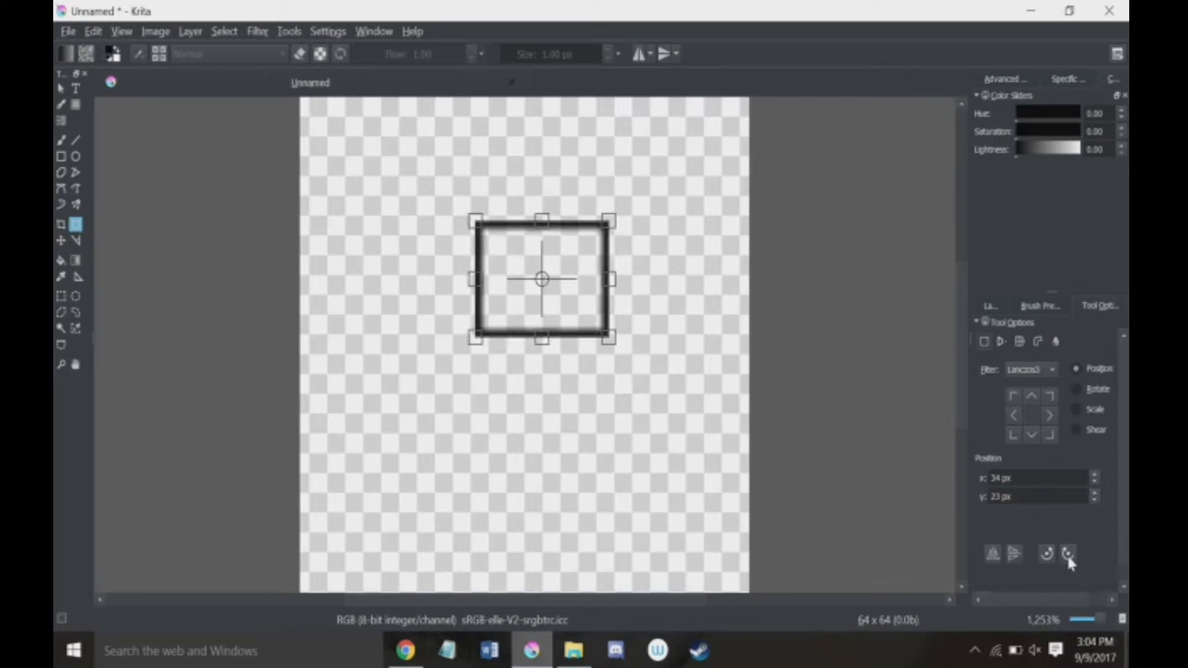
left_click(1068, 554)
scroll(1069, 552, "down", 1)
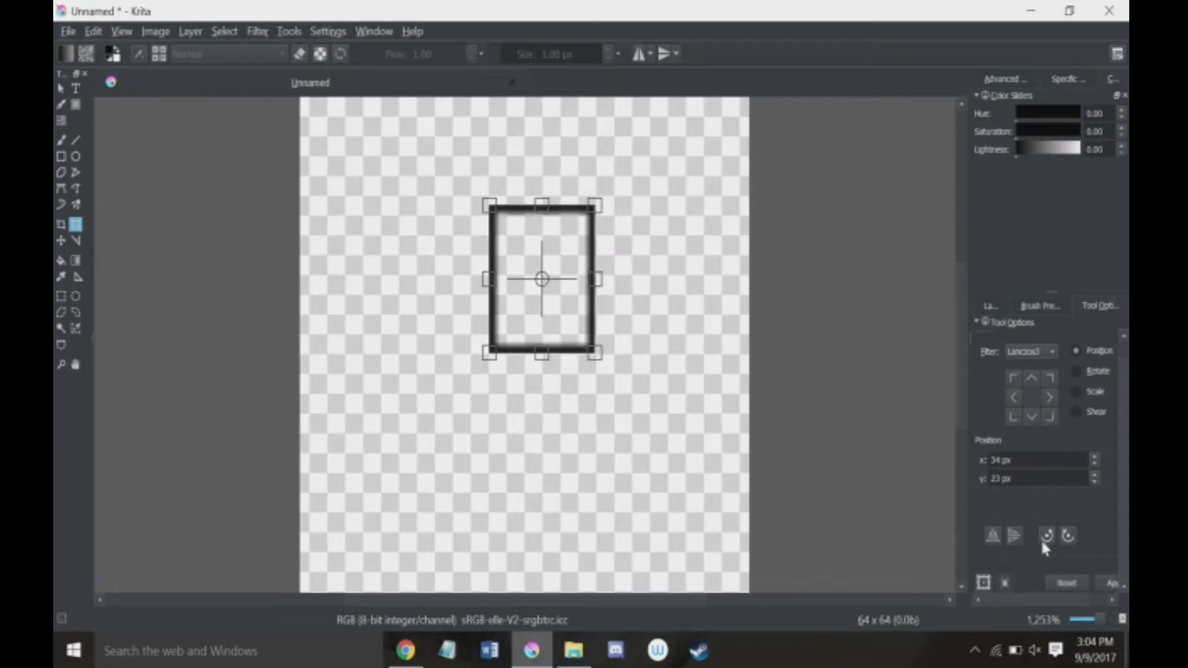
left_click(1043, 539)
left_click(1064, 538)
scroll(857, 436, "up", 3)
scroll(401, 292, "down", 3)
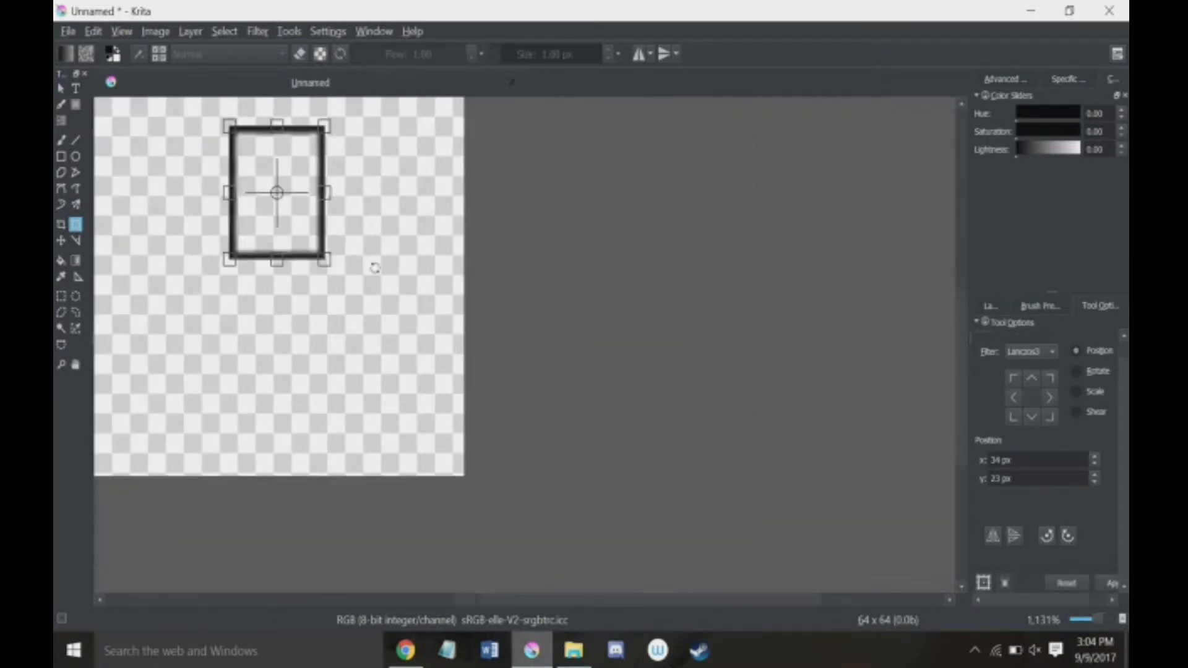
Step: Apply the small rectangle's transform and clear the layer
left_click_drag(561, 599, 472, 598)
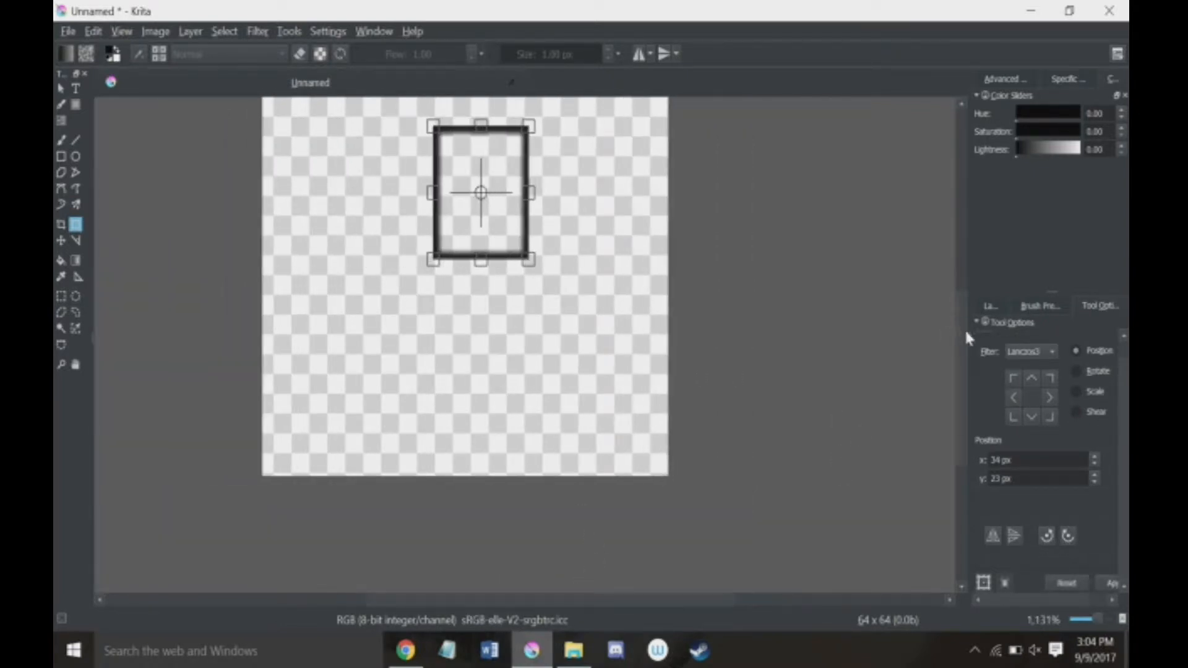
left_click_drag(966, 335, 962, 284)
key("Return")
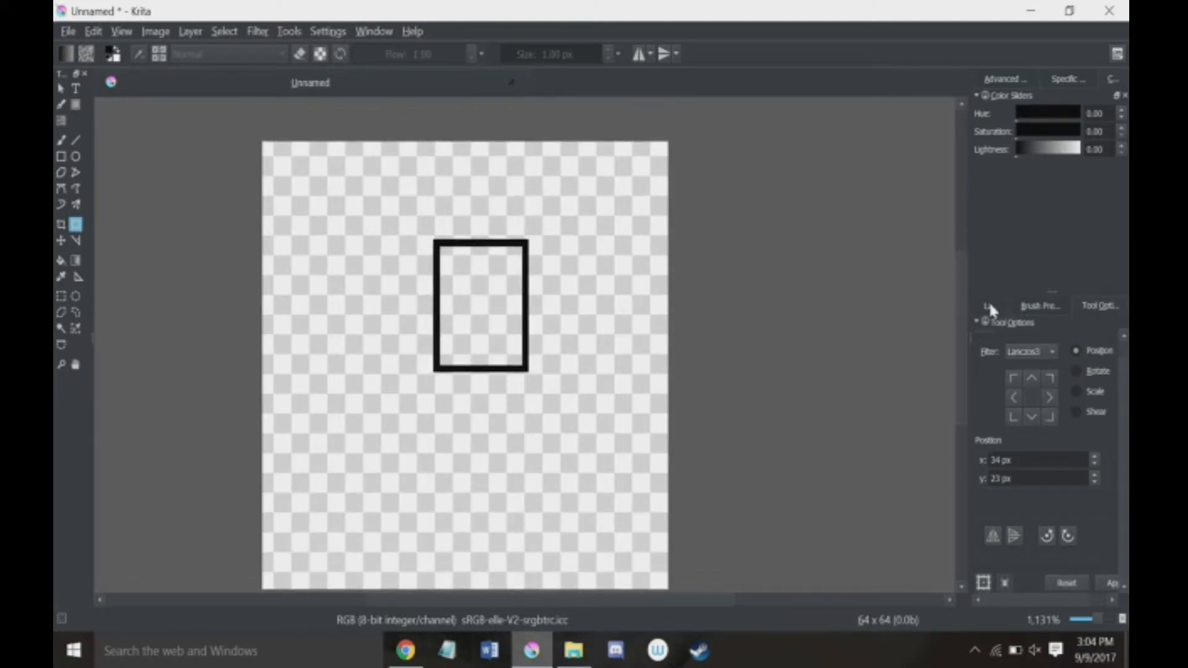
left_click(1017, 306)
key("Delete")
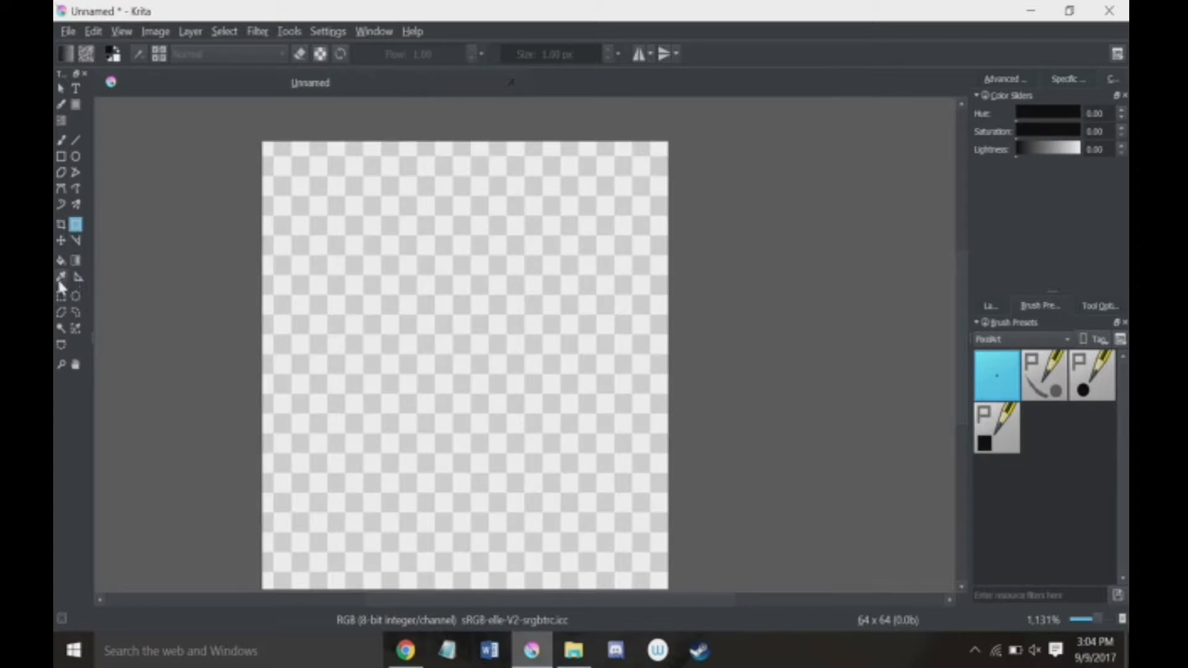
Step: Activate the Multibrush tool and set its symmetry brush count to 11
left_click(991, 306)
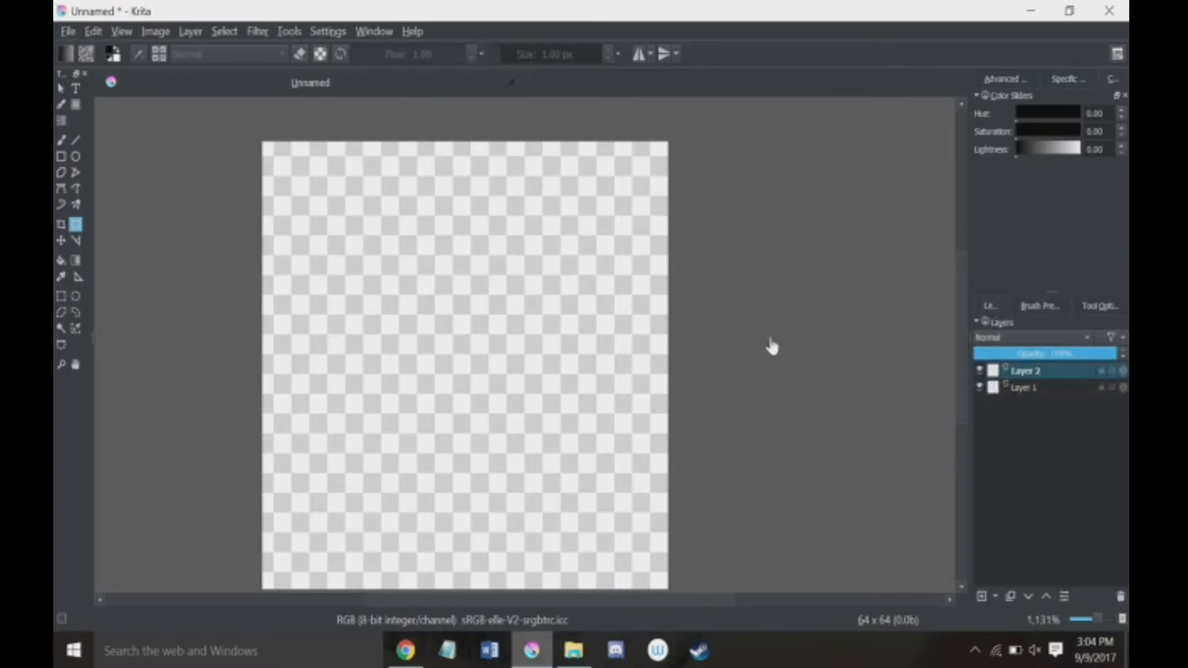
right_click(80, 278)
left_click(67, 278)
left_click(77, 206)
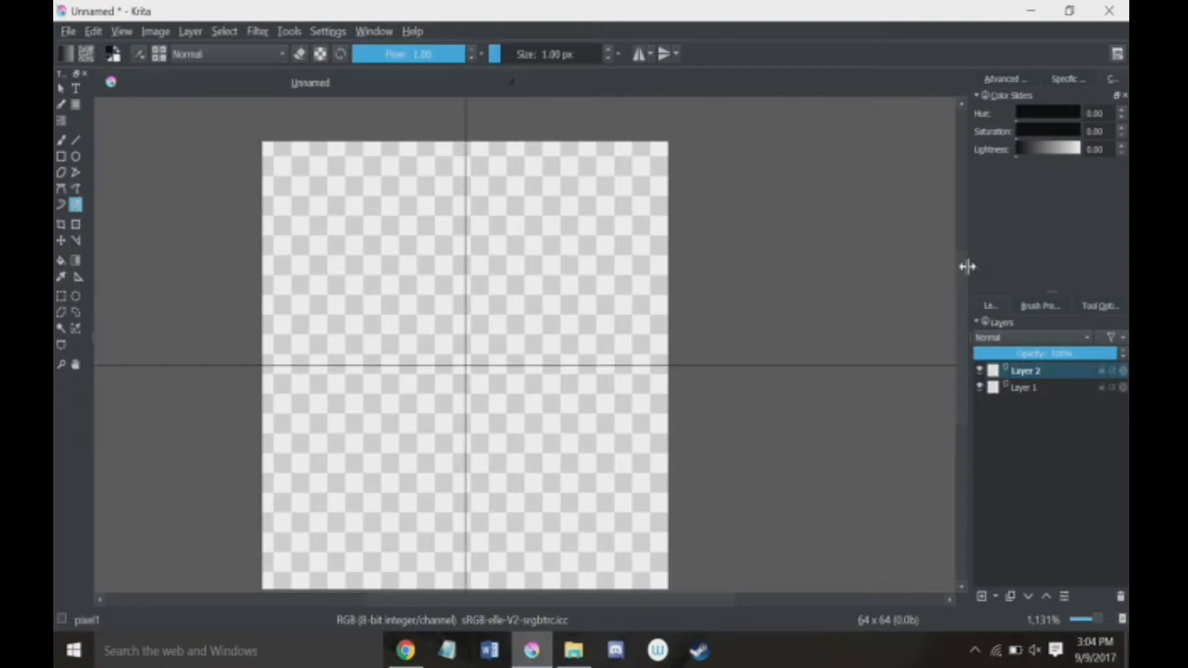
mouse_move(958, 280)
left_mouse_down()
mouse_move(963, 307)
mouse_move(969, 295)
left_mouse_up()
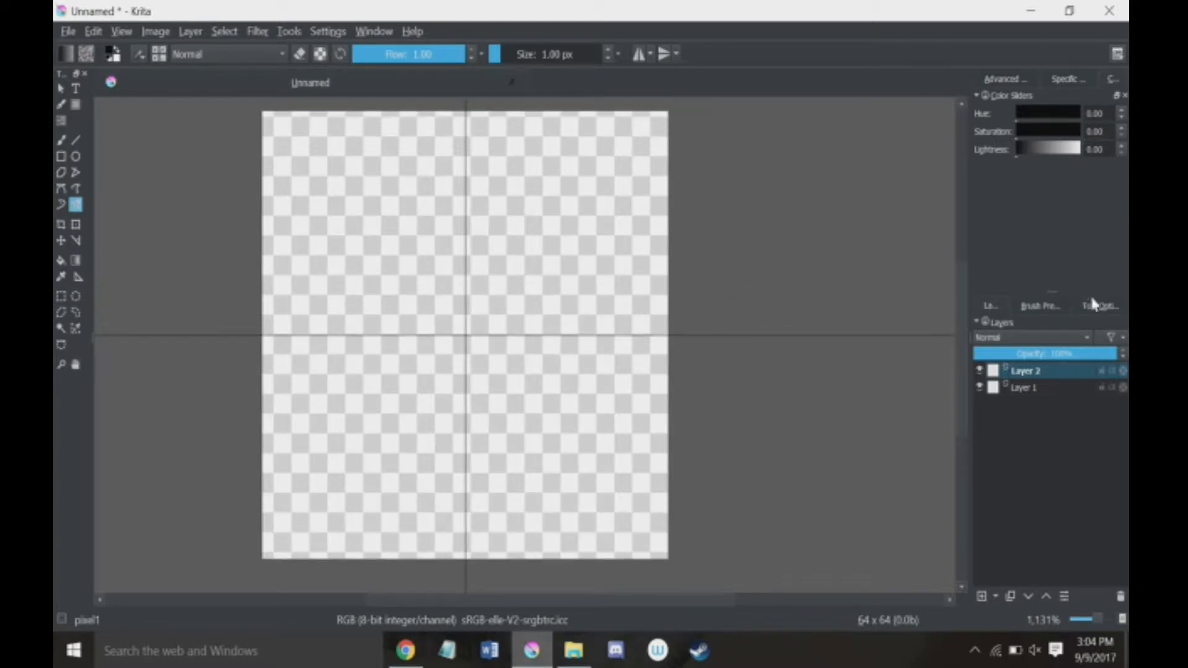
left_click(1097, 307)
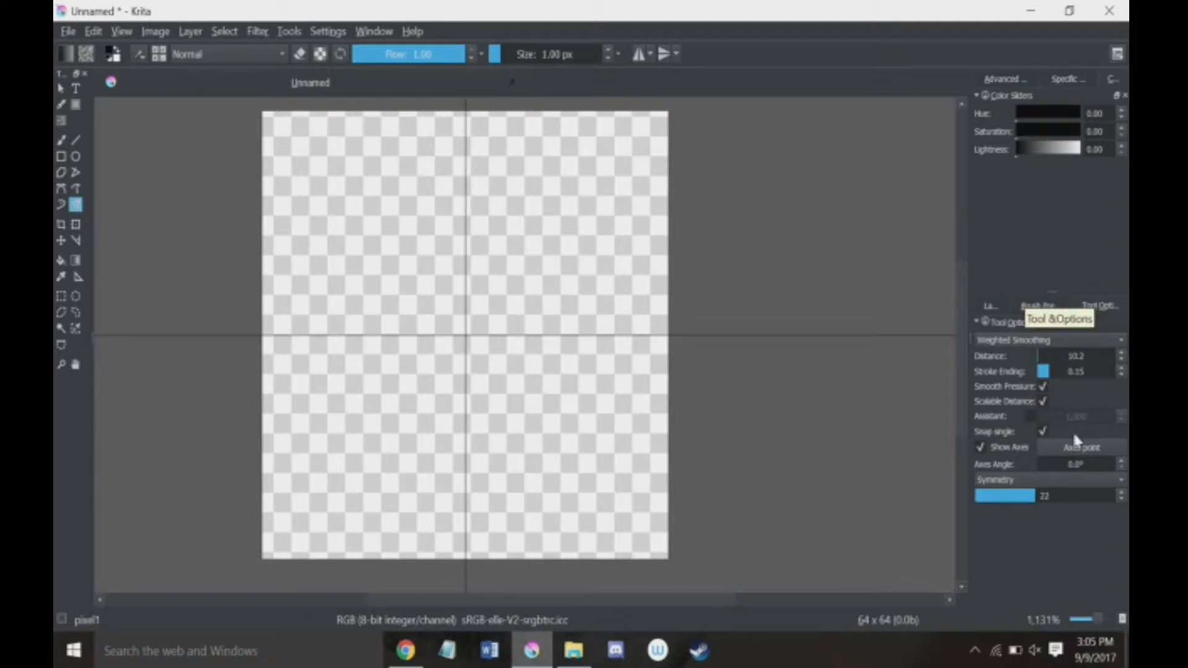
left_click(1022, 501)
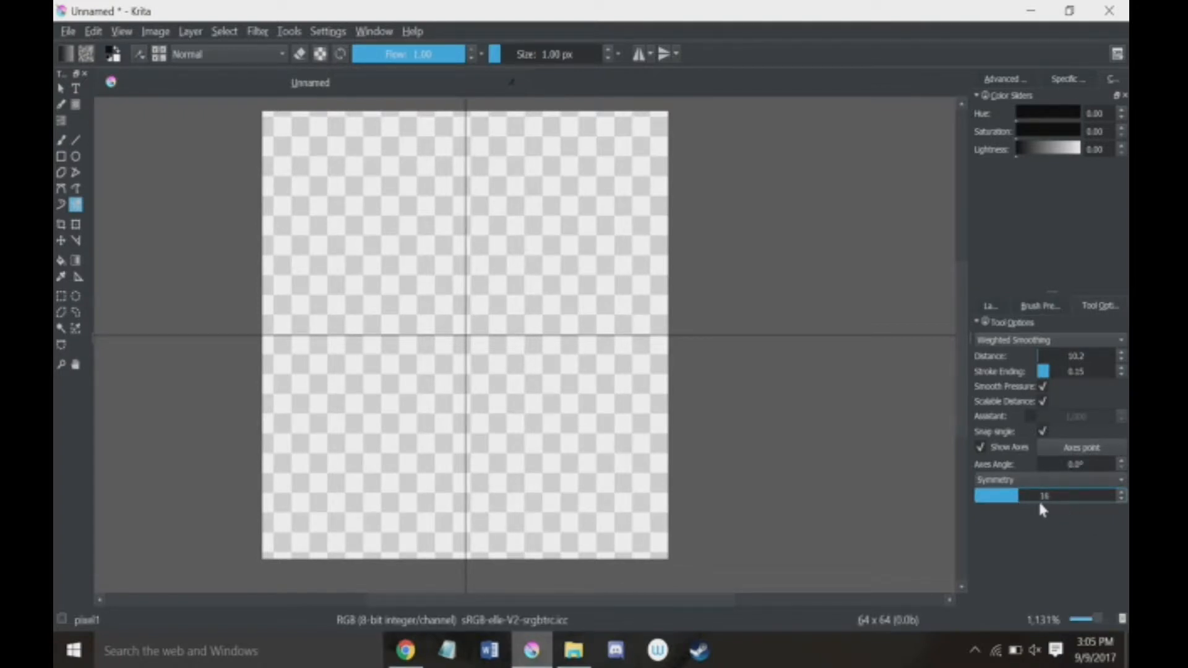
left_click(1064, 498)
left_click(1004, 500)
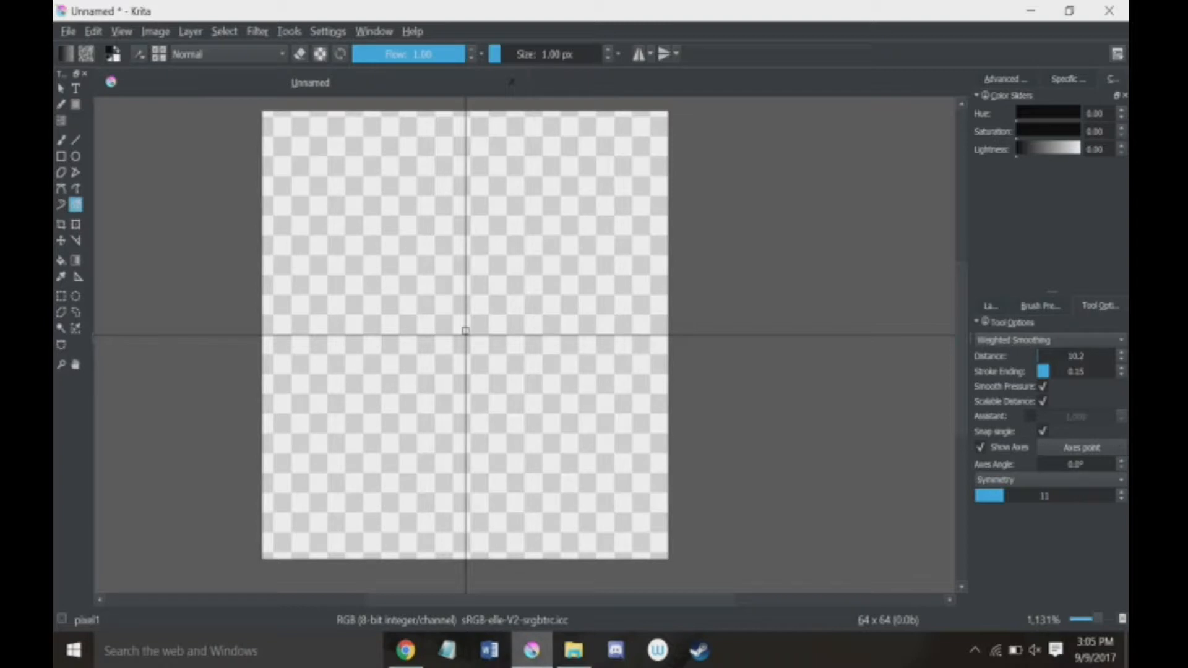
Step: Paint curved radial strokes outward from the canvas center with the 11-brush symmetry, undoing them to leave the layer empty
mouse_move(465, 331)
left_mouse_down()
mouse_move(513, 209)
mouse_move(580, 147)
mouse_move(618, 155)
mouse_move(687, 221)
mouse_move(735, 347)
left_mouse_up()
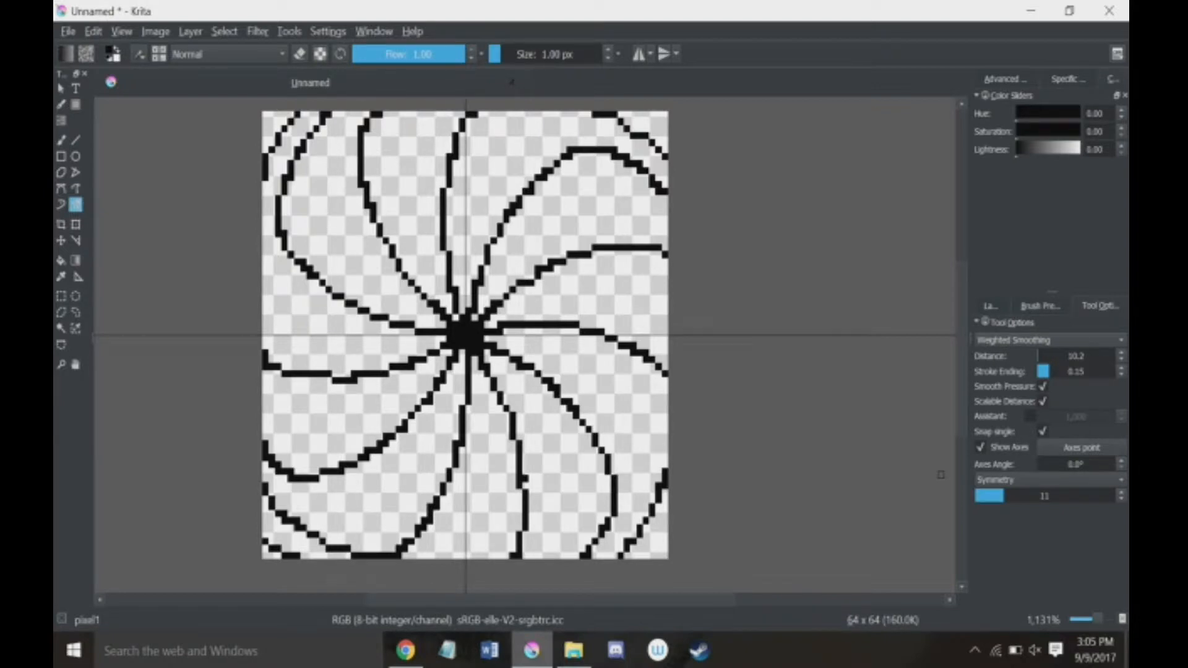
key("ctrl+z")
mouse_move(467, 333)
left_mouse_down()
mouse_move(332, 342)
mouse_move(305, 266)
mouse_move(325, 199)
left_mouse_up()
mouse_move(647, 310)
left_mouse_down()
mouse_move(642, 390)
mouse_move(736, 378)
left_mouse_up()
key("ctrl+z")
Step: Set the symmetry brush count to 40, paint a dense radial pattern from the canvas center, and undo it
left_click(1088, 495)
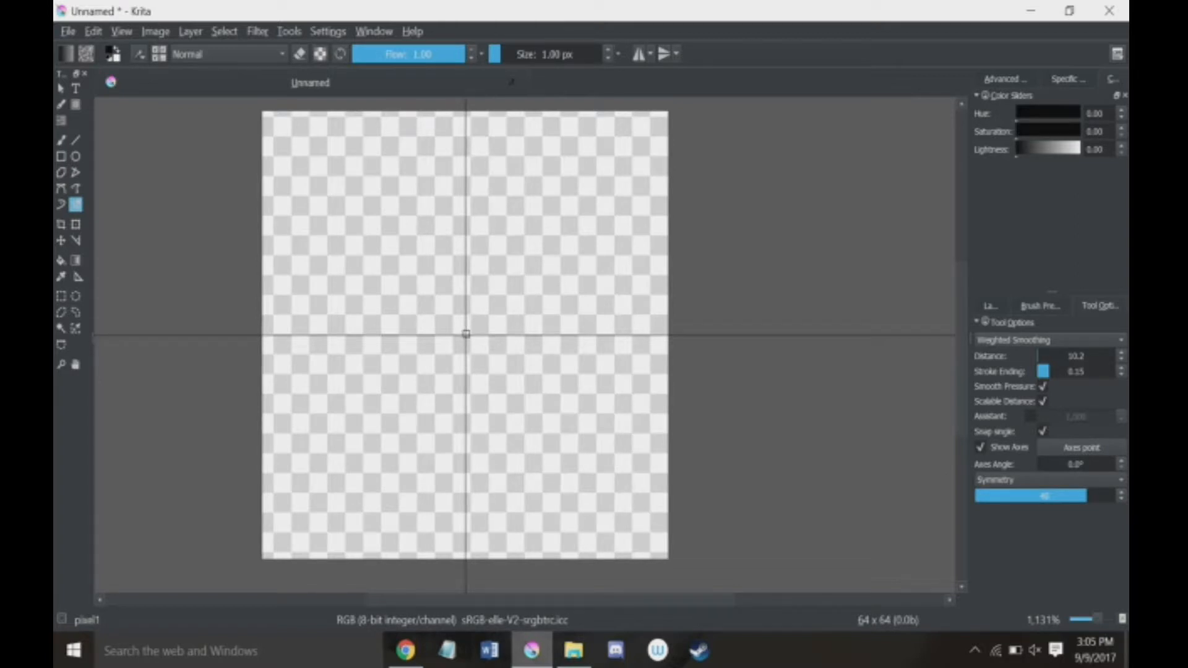
mouse_move(466, 334)
left_mouse_down()
mouse_move(308, 290)
mouse_move(260, 289)
mouse_move(232, 320)
left_mouse_up()
left_click_drag(639, 166, 666, 115)
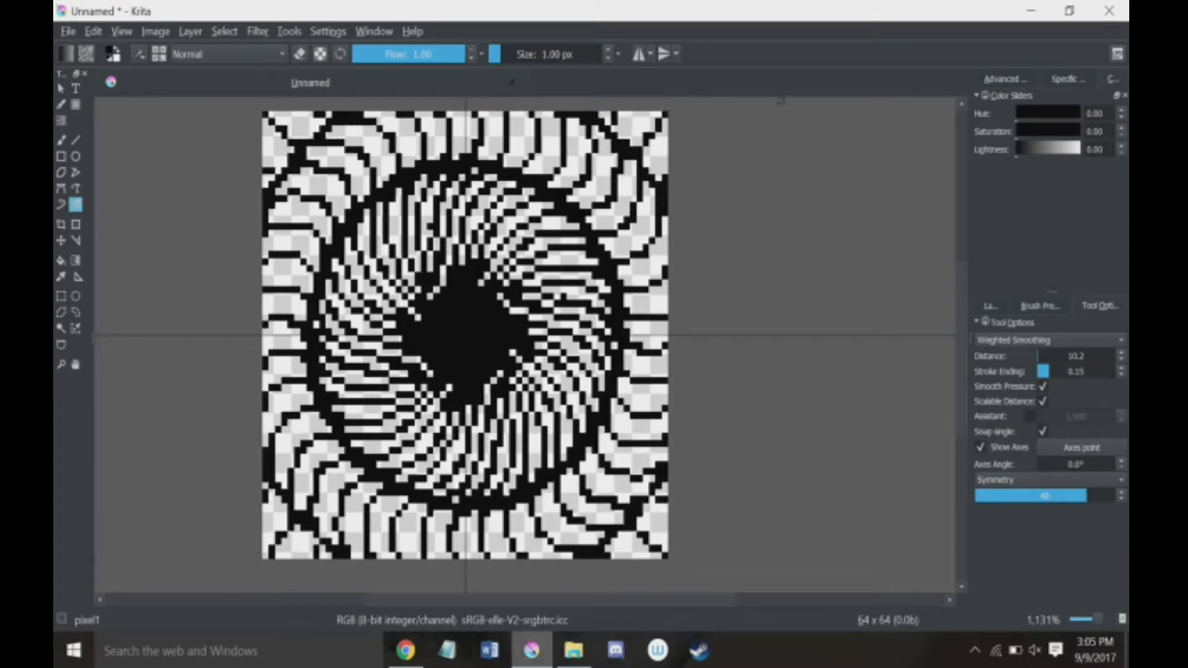
key("ctrl+z")
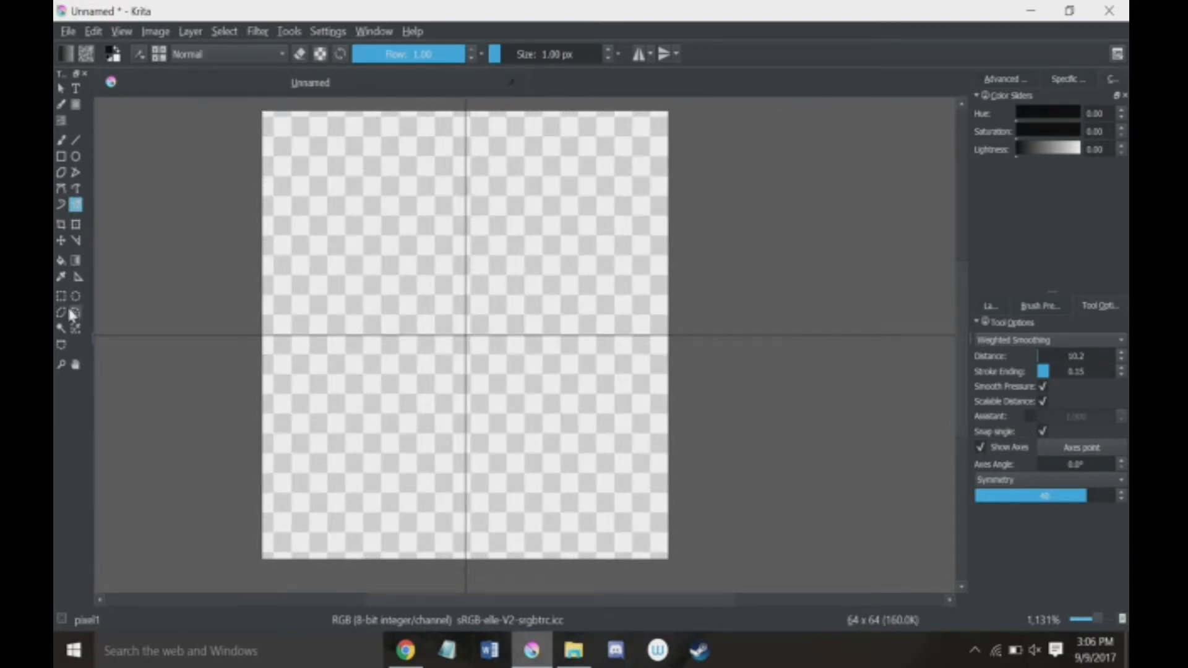
Step: Switch to the Freehand Brush tool and make Layer 1 the active layer
left_click(990, 306)
left_click(1099, 306)
left_click(61, 141)
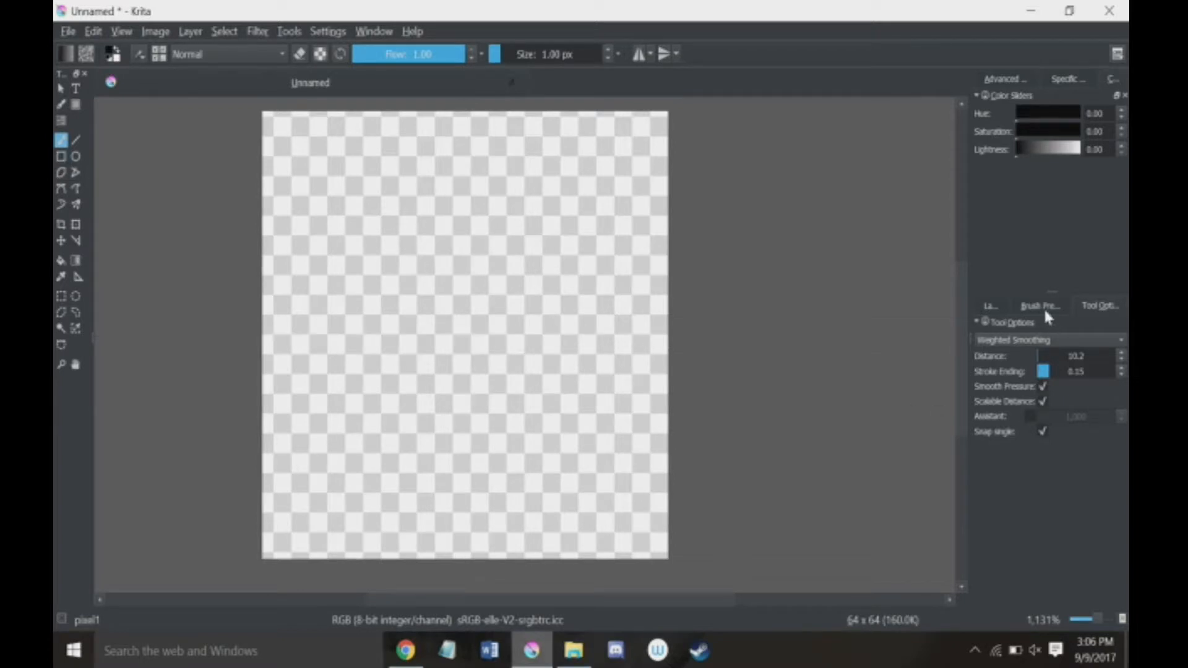
left_click(992, 306)
left_click(1017, 384)
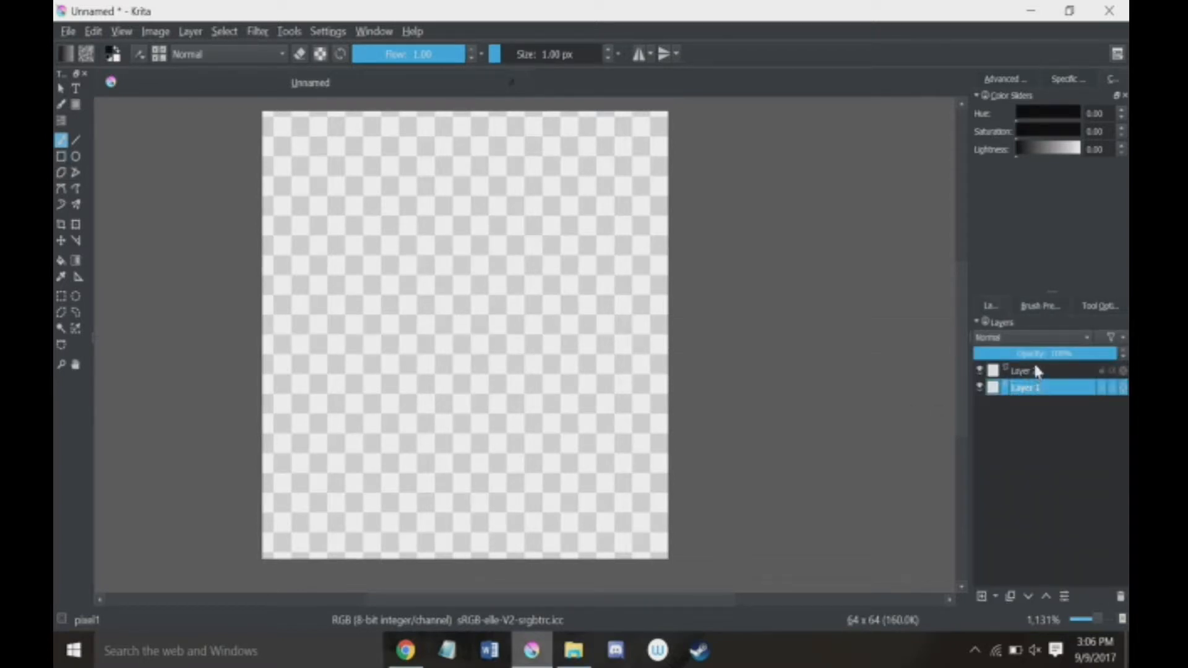
left_click(1024, 371)
left_click(1017, 390)
mouse_move(1020, 396)
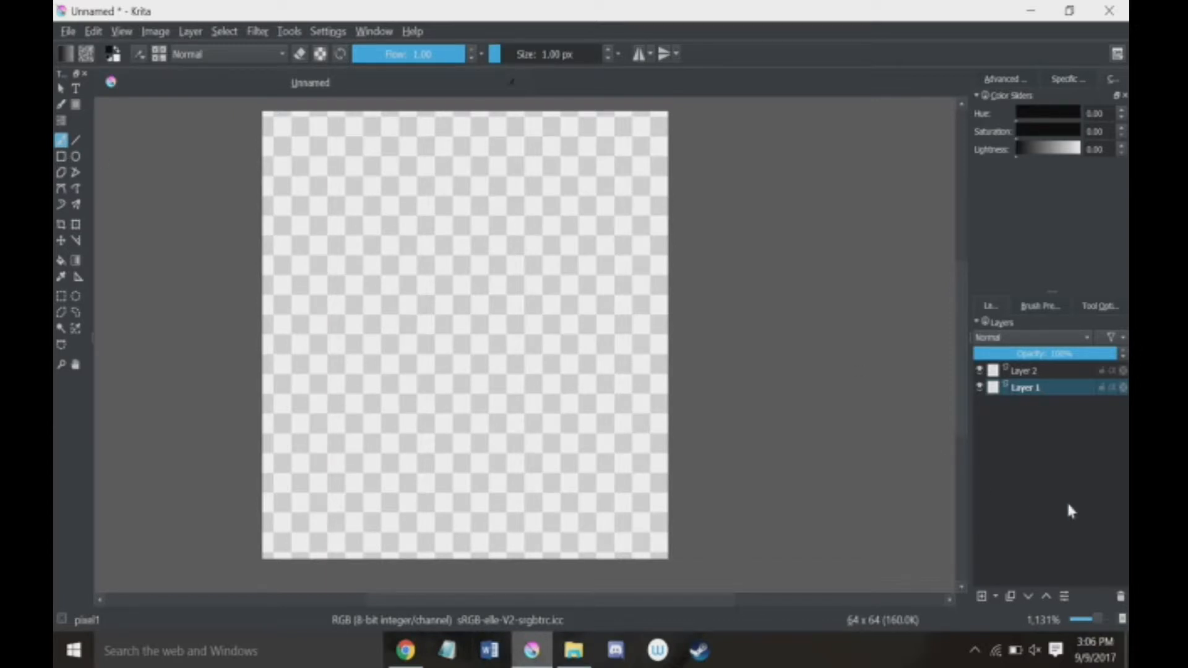
left_click(1022, 487)
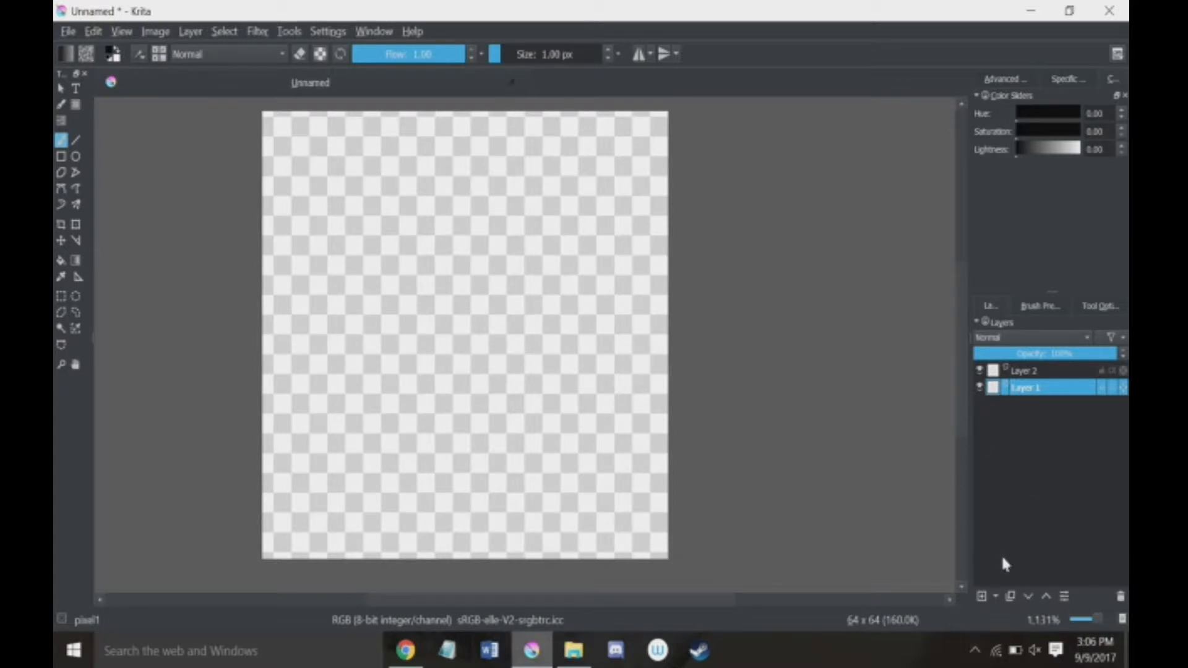
Step: Try adding new layers above Layer 1 and duplicating Layer 1, deleting all the extra layers again
left_click(980, 597)
left_click(980, 596)
left_click(981, 596)
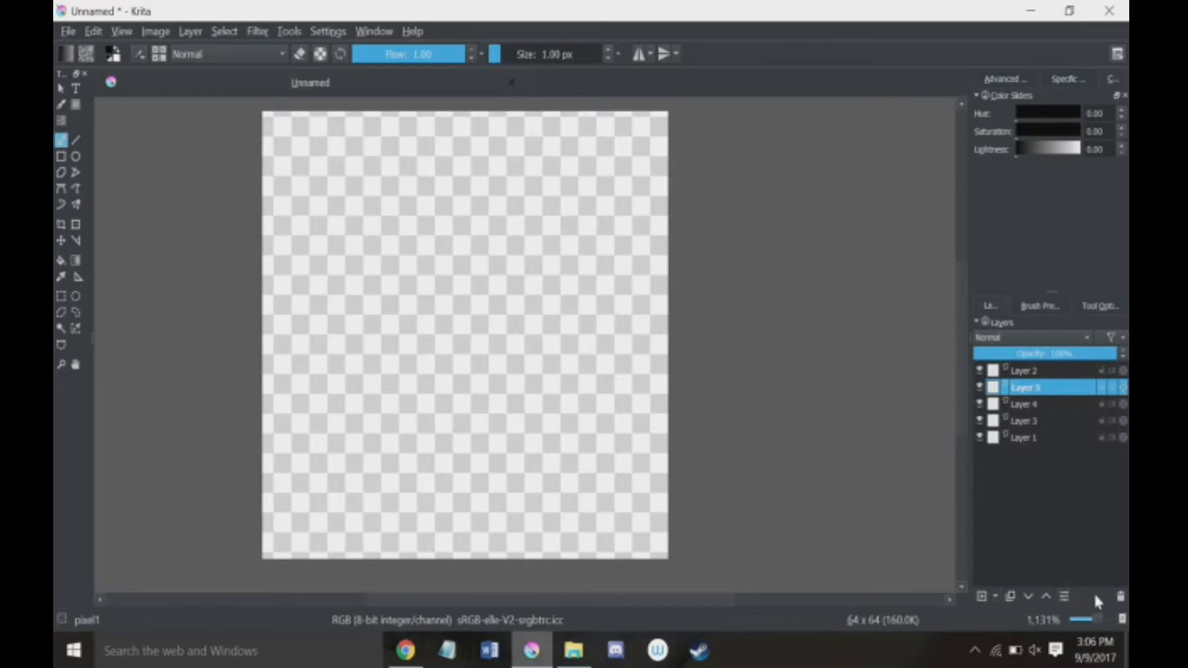
left_click(1121, 596)
left_click(1120, 596)
left_click(1121, 597)
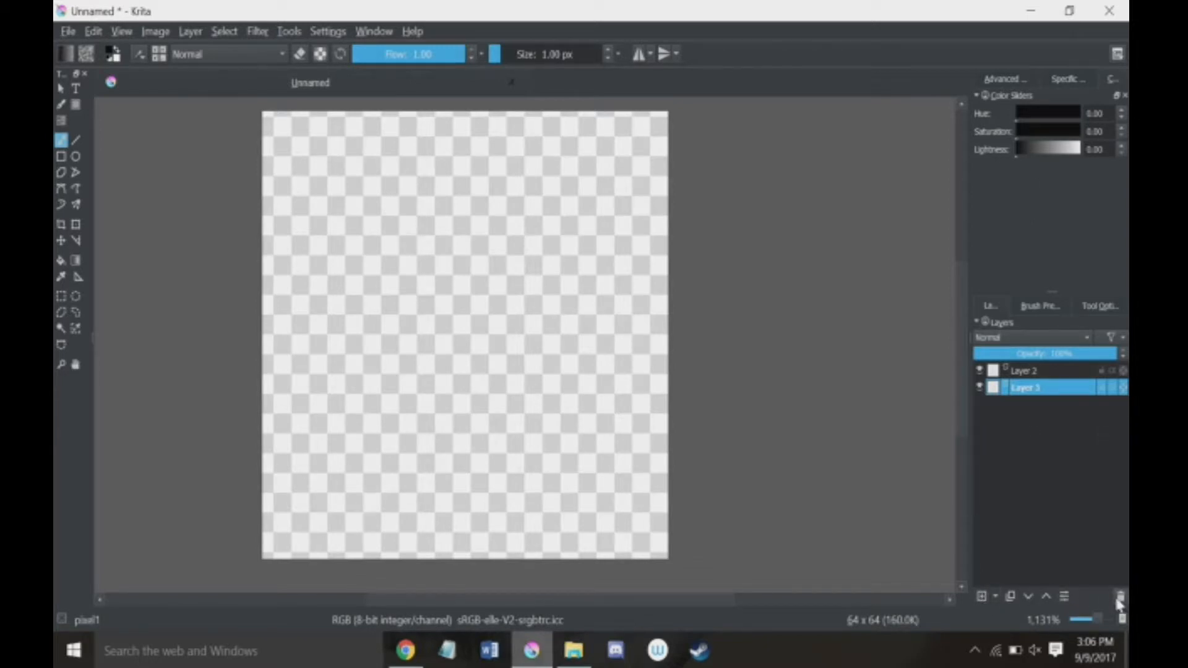
left_click(1009, 596)
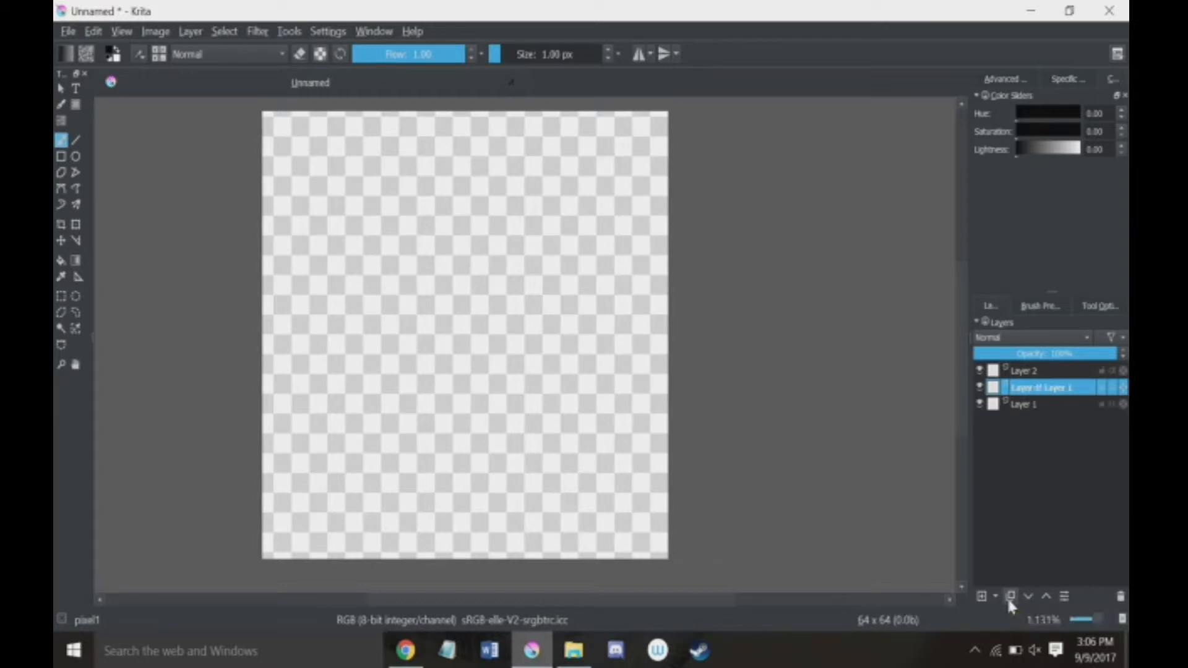
left_click(1121, 596)
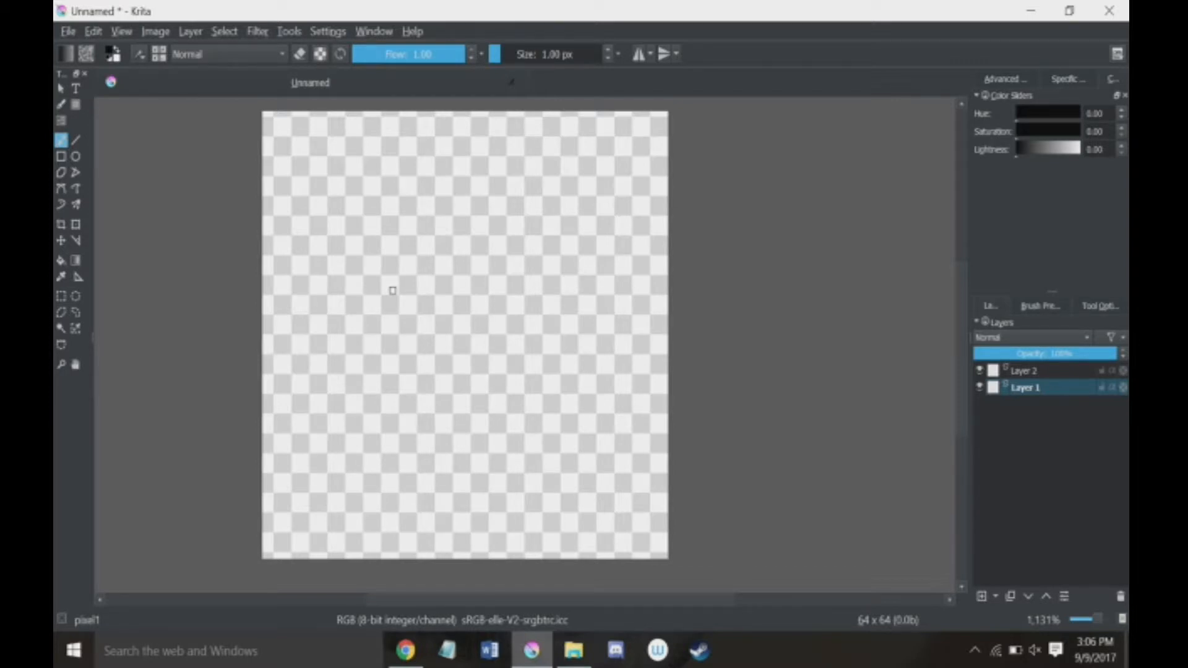
Step: Delete Layer 2 so the document keeps only Layer 1
left_click(1039, 370)
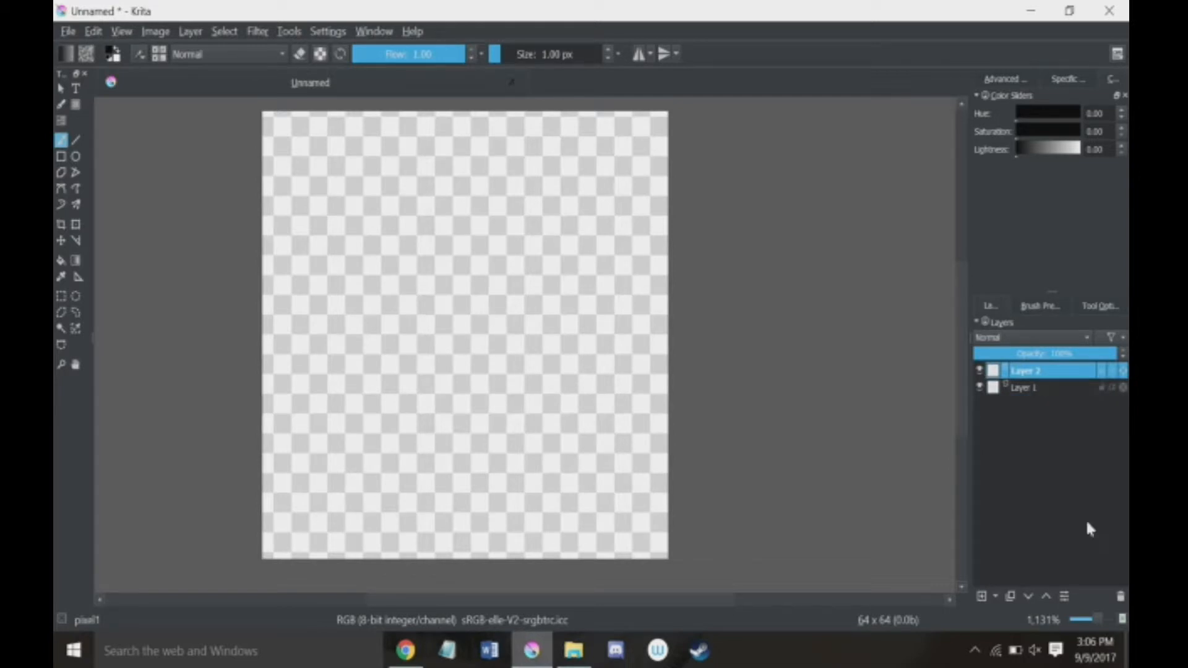
left_click(1121, 597)
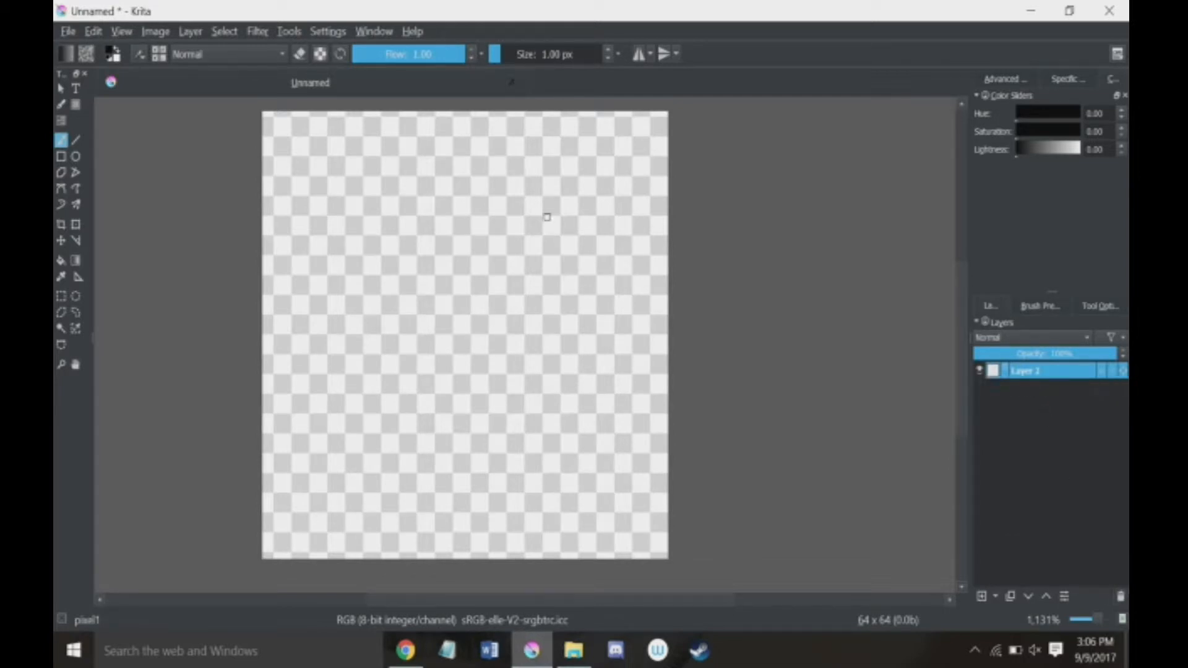
Step: Fill a full-width rectangular selection along the canvas's bottom edge with a Foreground to Background gradient running left to right, and clear the selection
left_click(62, 297)
left_click_drag(238, 495, 708, 546)
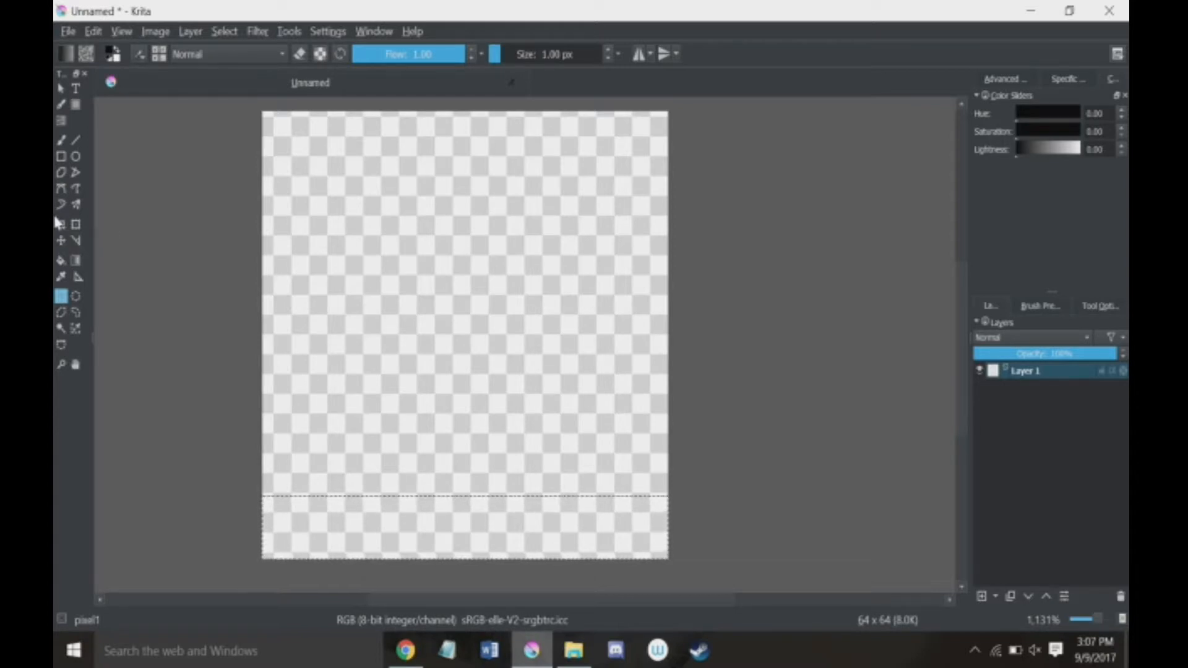
left_click(76, 262)
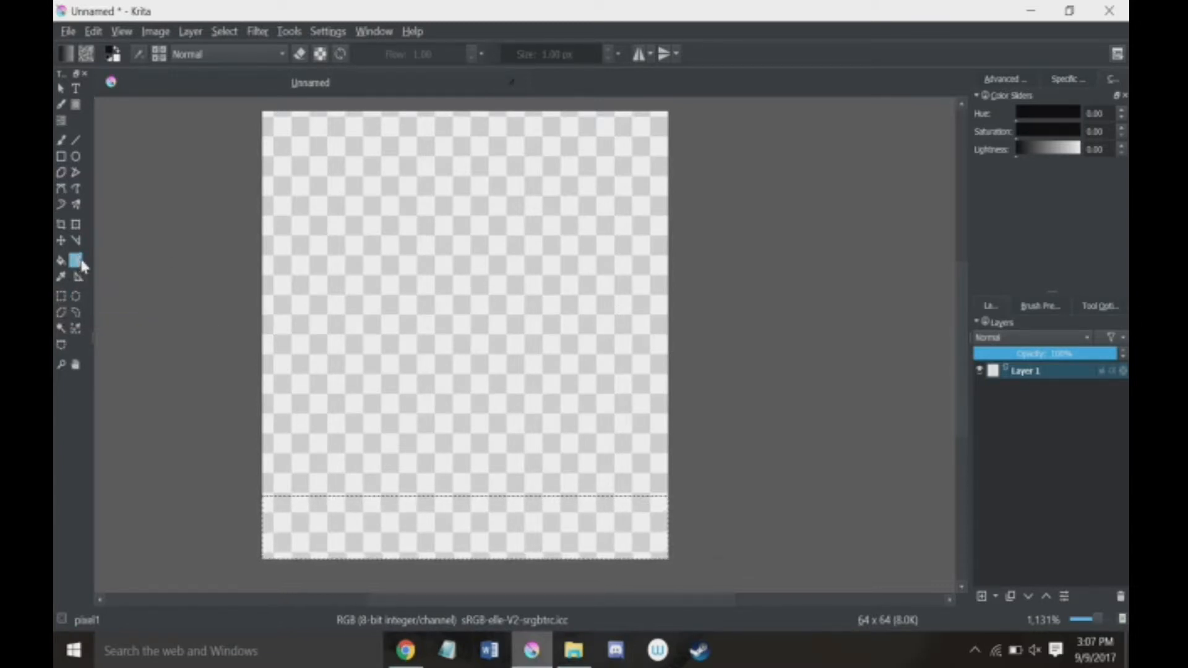
left_click(64, 54)
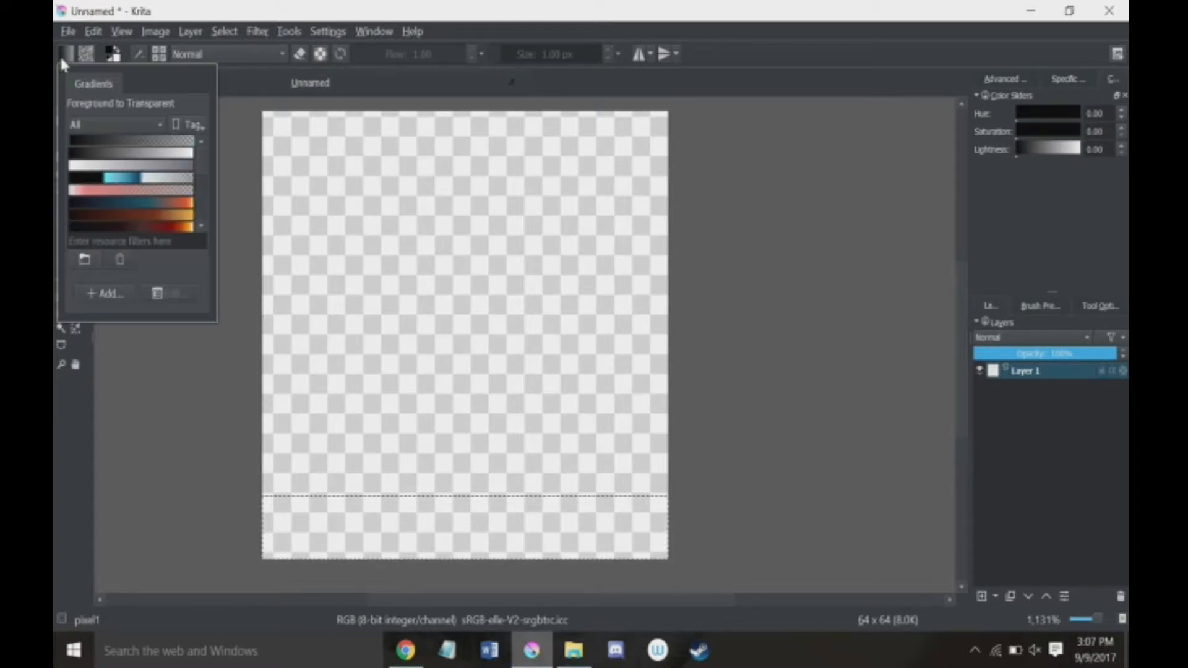
left_click(134, 155)
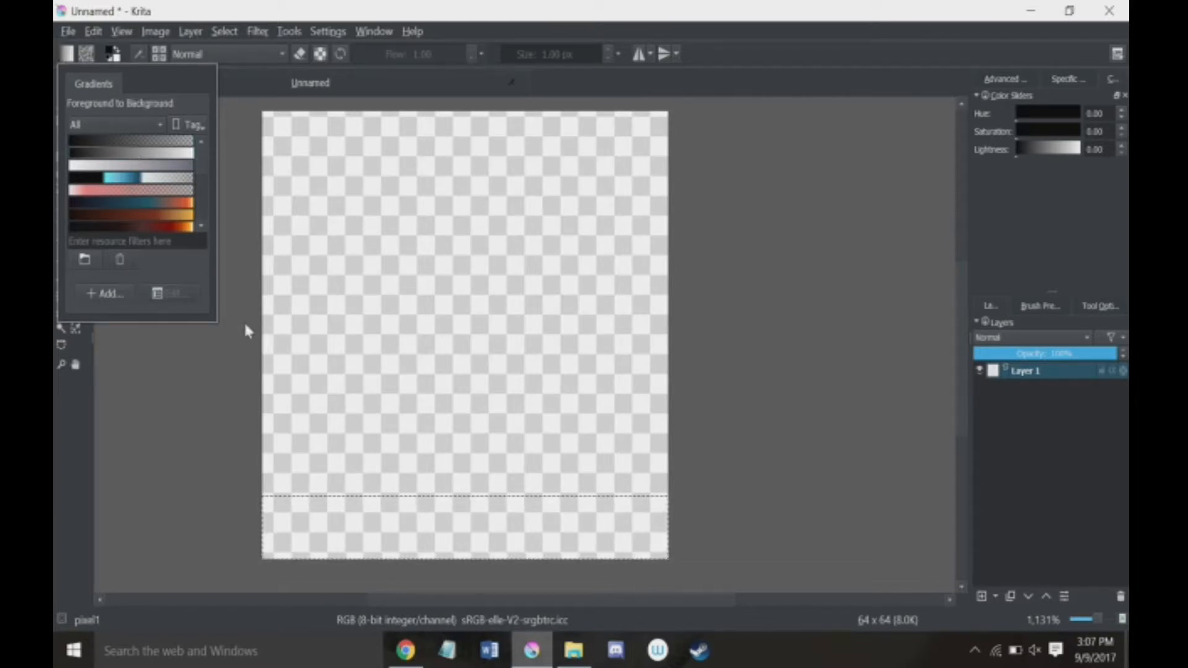
left_click(228, 451)
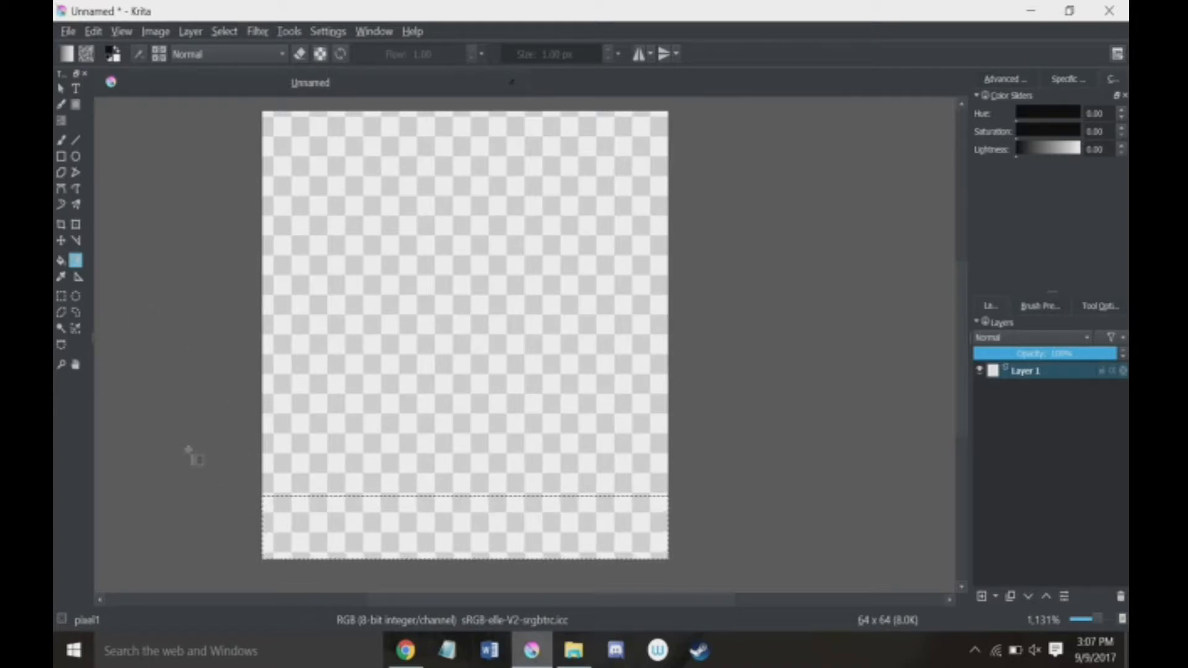
left_click_drag(271, 540, 672, 539)
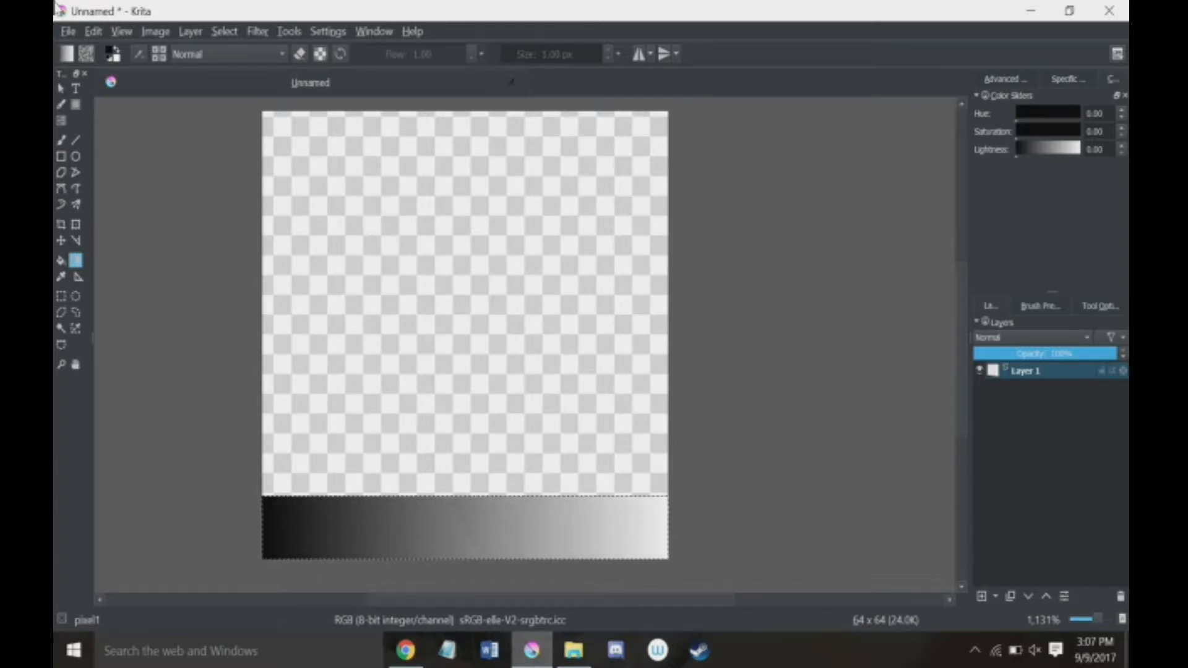
left_click(60, 296)
left_click(160, 316)
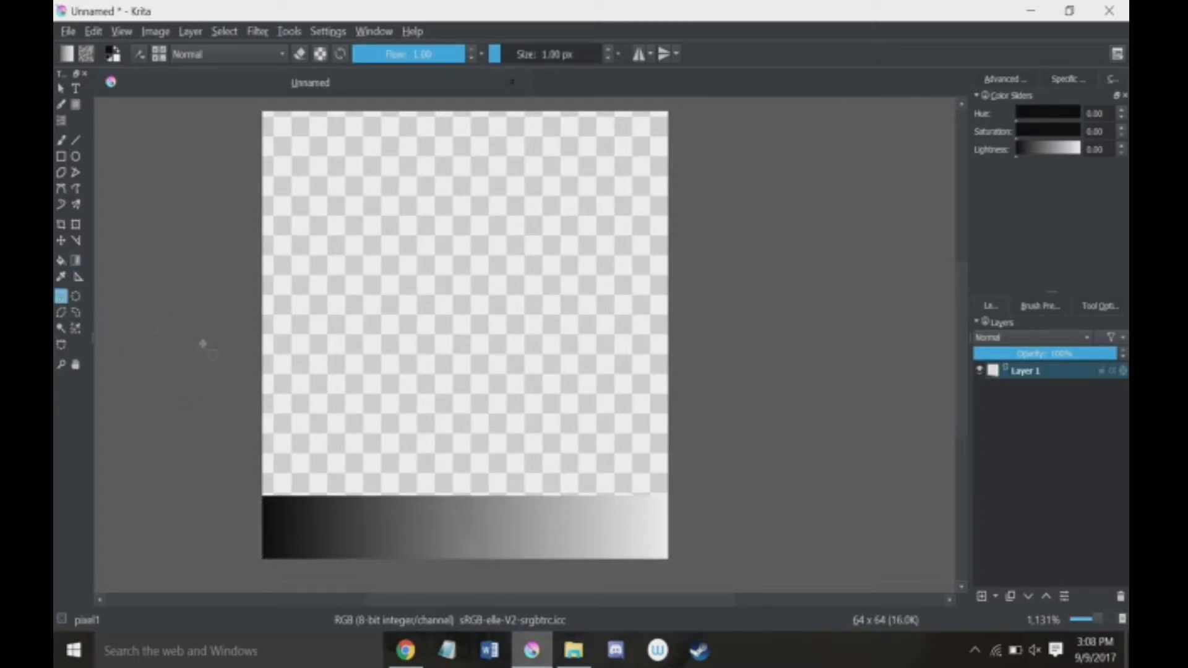
Step: Add two new paint layers above Layer 1, leaving the one directly above it active
left_click(981, 597)
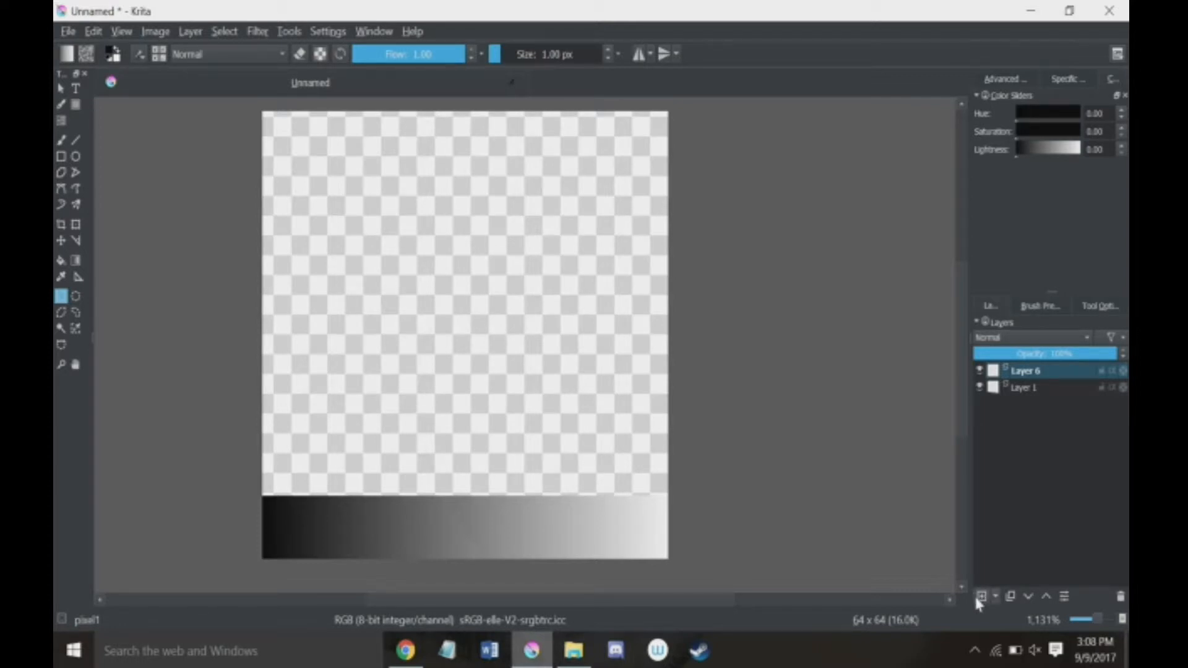
left_click(993, 596)
left_click(992, 595)
left_click(1024, 387)
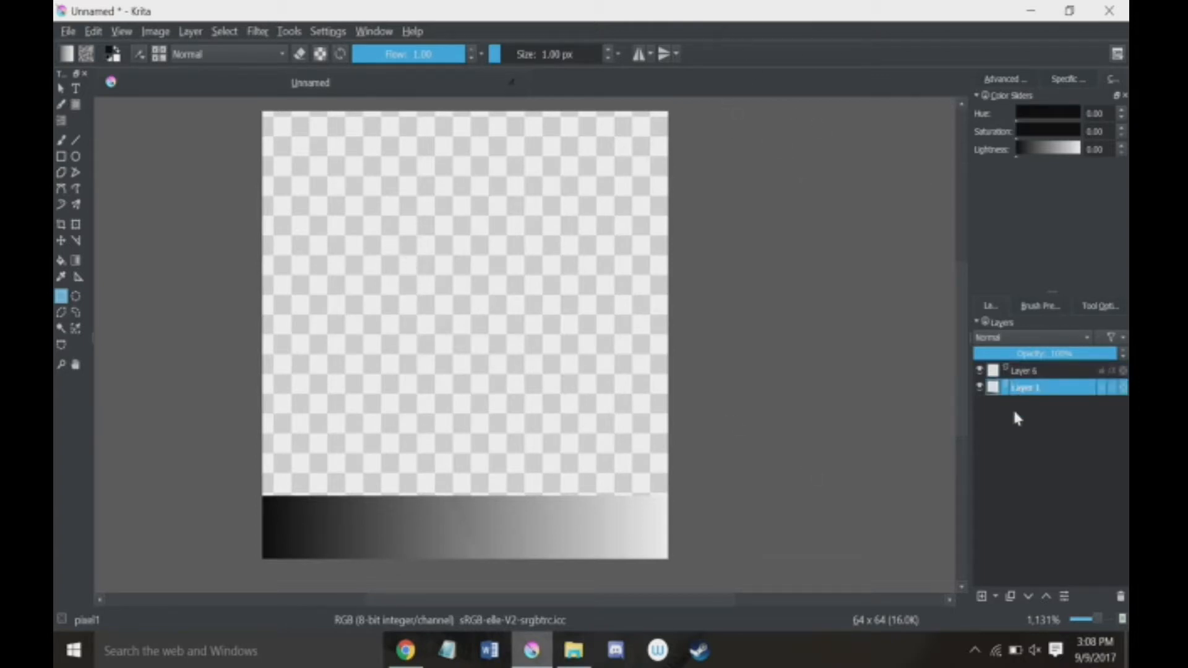
left_click(981, 596)
Step: Show the Advanced Color Selector and draw a closed black pine tree outline above the gradient strip with the Freehand Brush
left_click(61, 142)
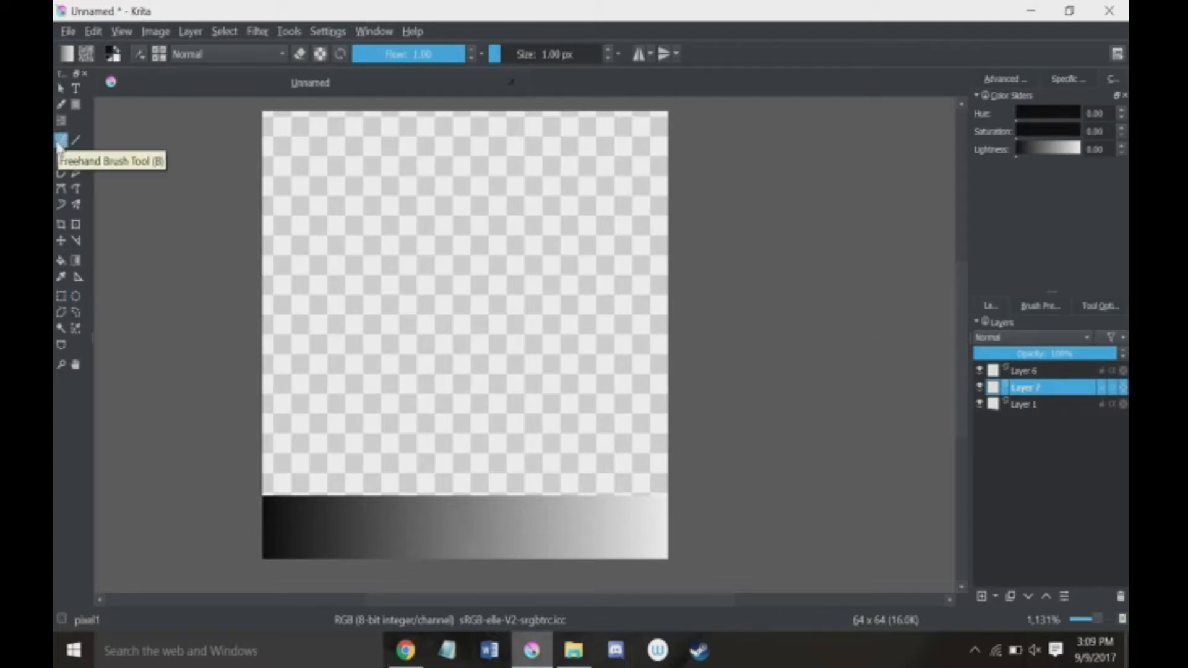
left_click(1040, 306)
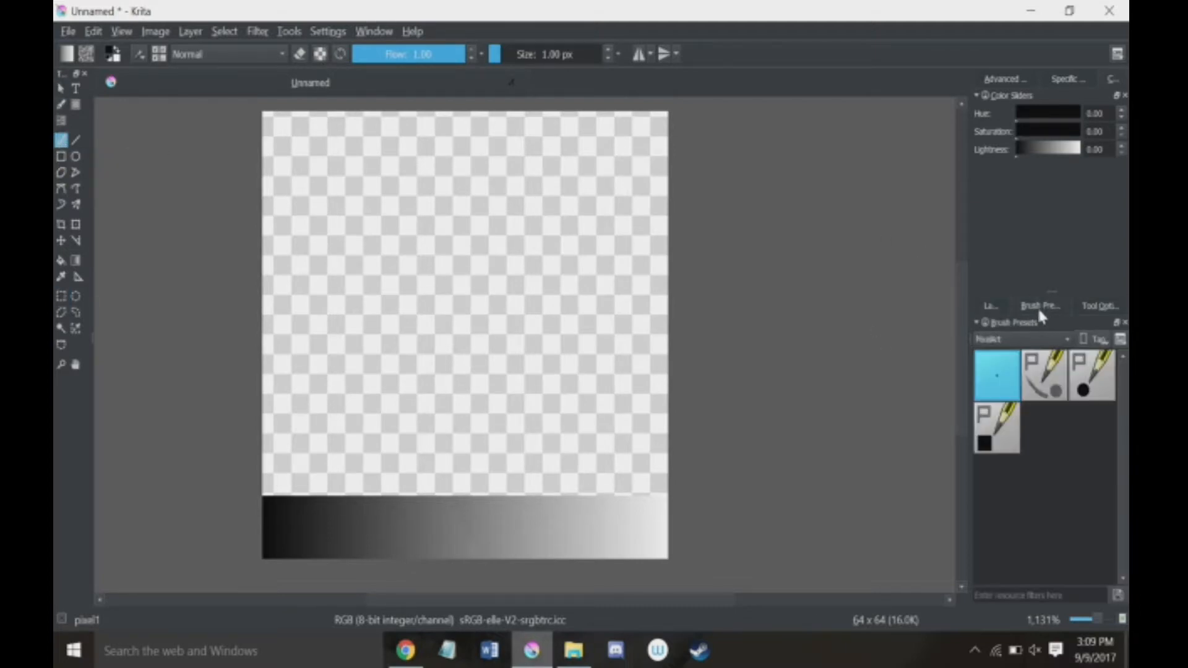
left_click(991, 304)
left_click(1023, 79)
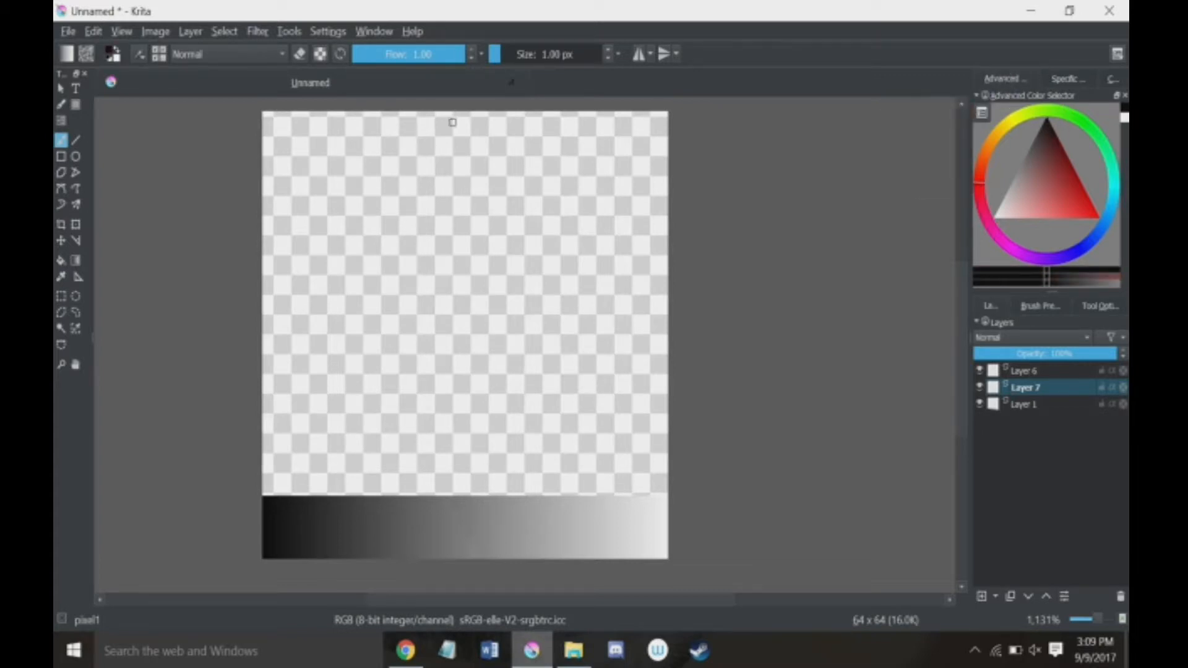
mouse_move(460, 127)
left_mouse_down()
mouse_move(506, 188)
mouse_move(571, 218)
mouse_move(500, 239)
mouse_move(554, 302)
mouse_move(592, 309)
mouse_move(566, 332)
mouse_move(511, 339)
mouse_move(537, 373)
mouse_move(585, 399)
mouse_move(404, 422)
mouse_move(334, 386)
mouse_move(386, 366)
mouse_move(419, 329)
mouse_move(371, 321)
mouse_move(339, 288)
mouse_move(429, 216)
mouse_move(372, 183)
mouse_move(418, 169)
mouse_move(467, 120)
left_mouse_up()
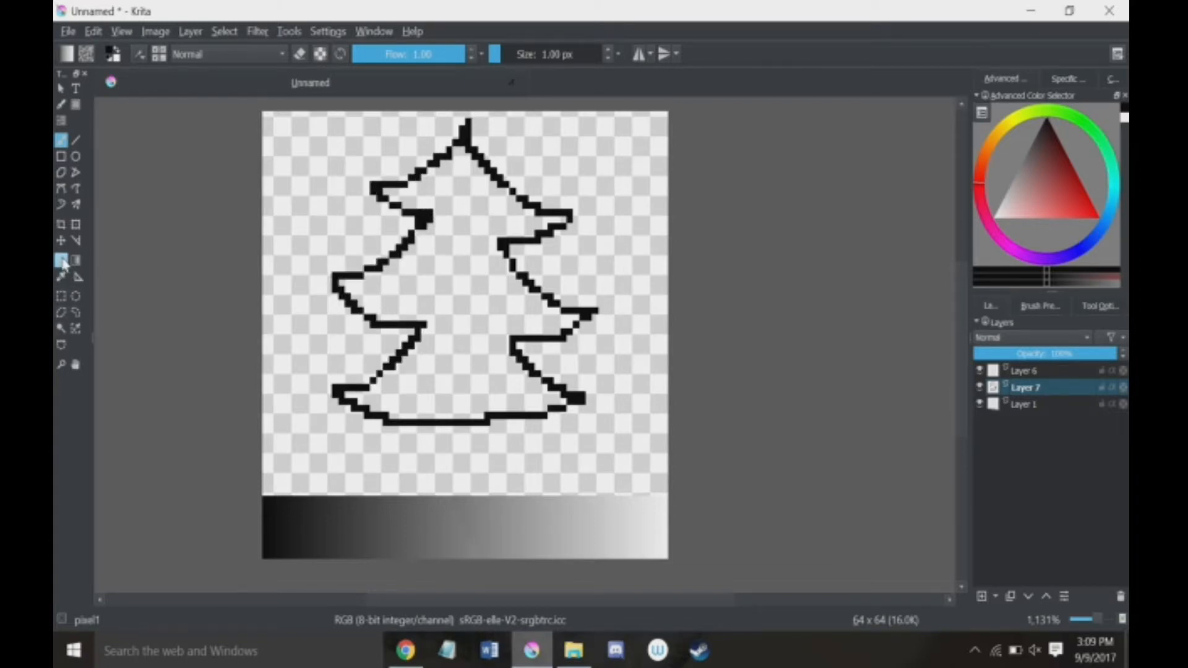
Step: Fill the inside of the tree outline with black using the Fill tool, limited to the current layer
left_click(63, 260)
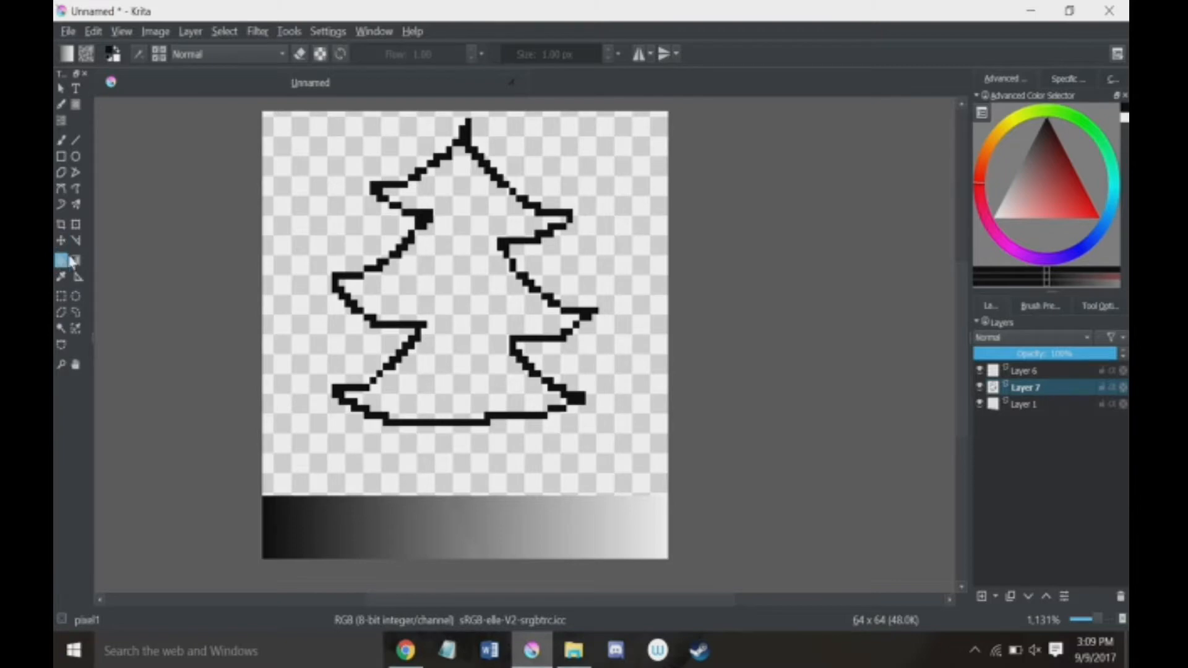
left_click(1094, 306)
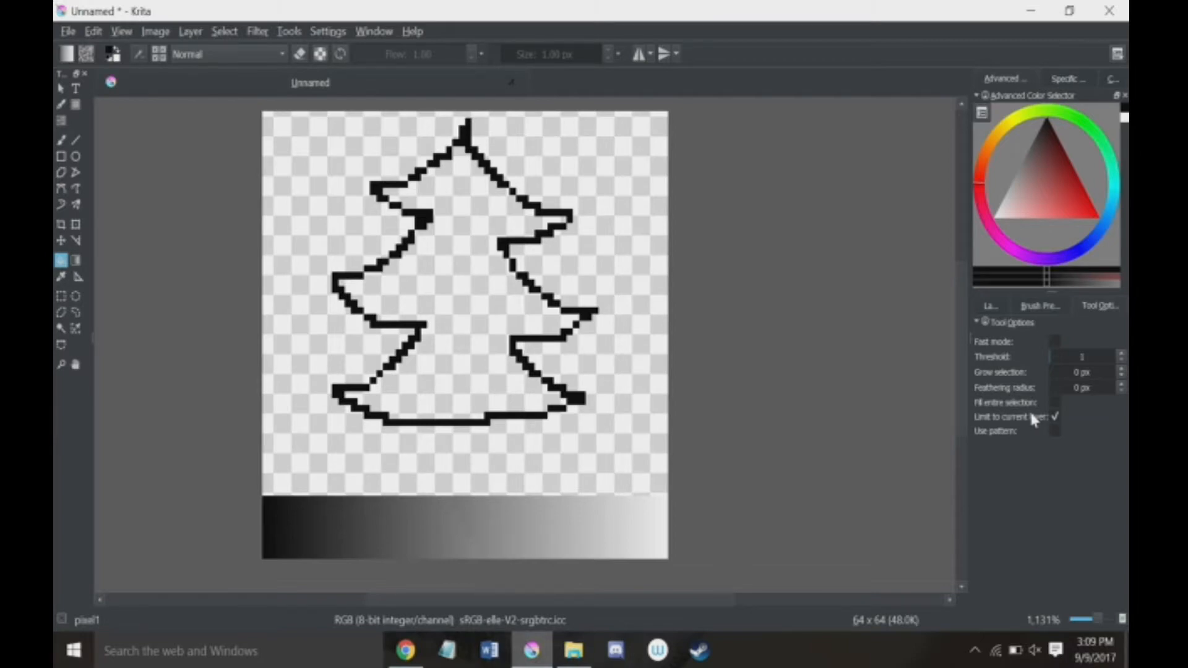
left_click(478, 232)
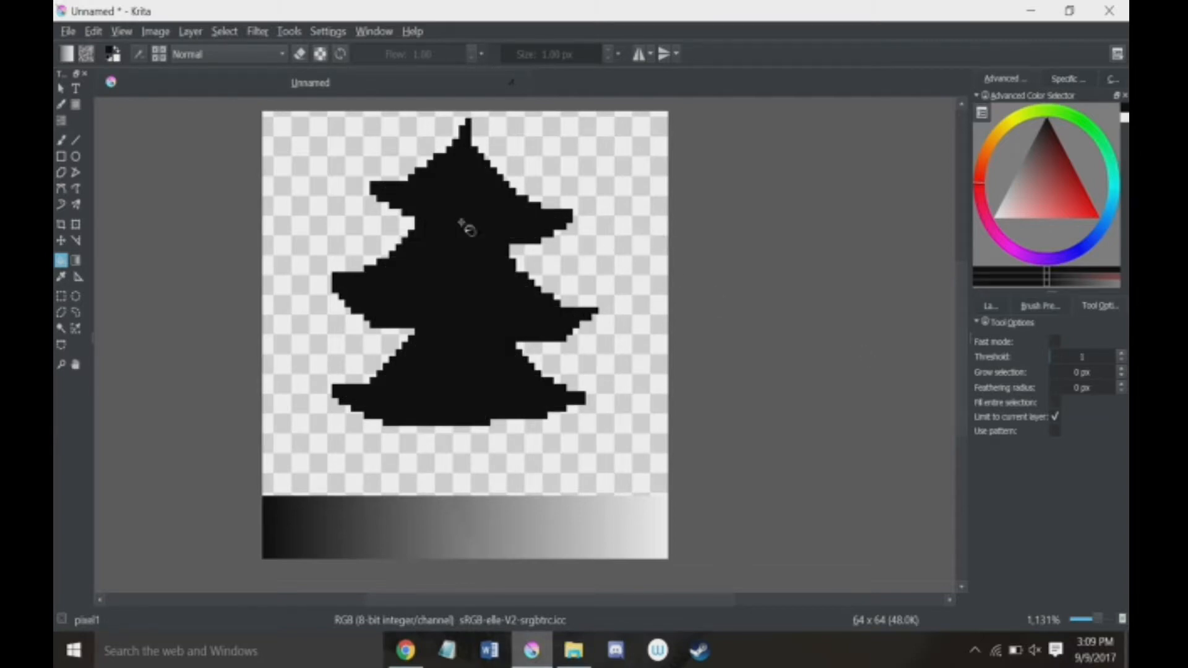
Step: Delete the empty Layer 6 above the tree layer
left_click(991, 304)
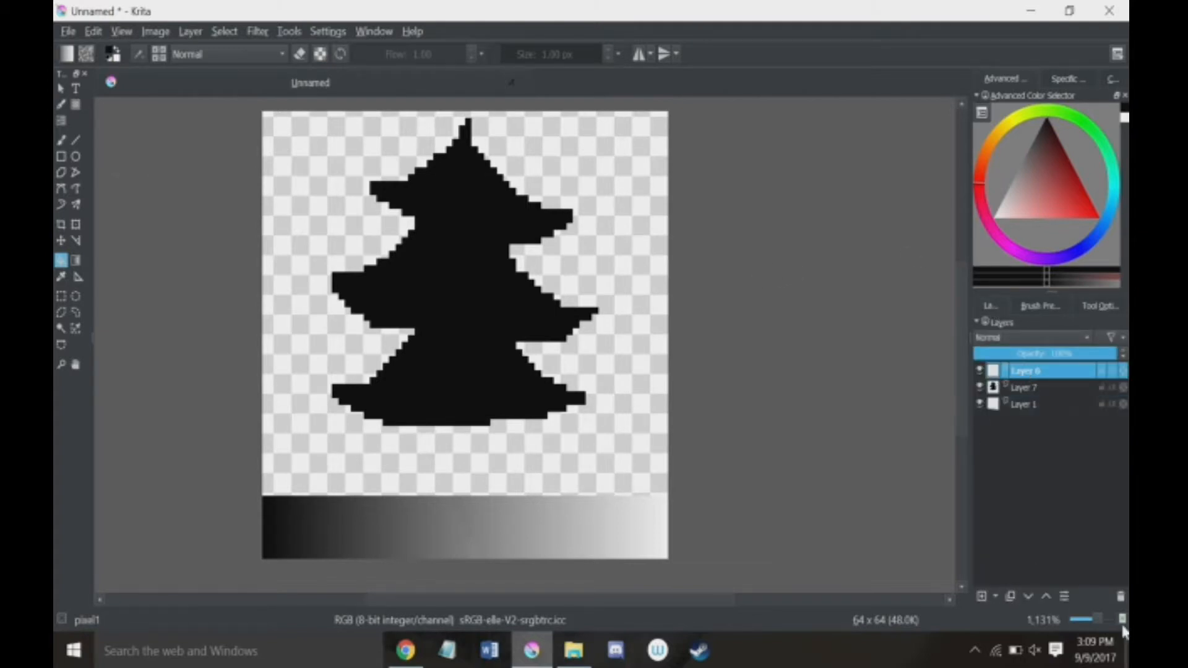
left_click(1120, 596)
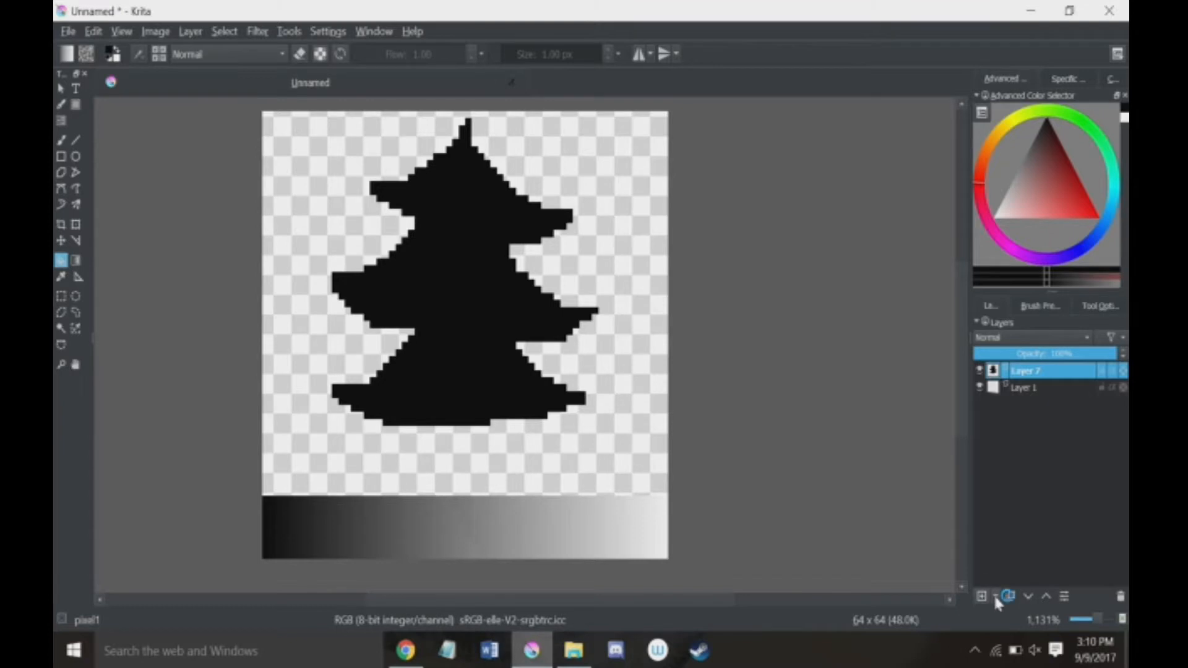
Step: Create a filter layer above the tree using the Artistic filter Index Colors, moving its dialog off the tree
left_click(995, 595)
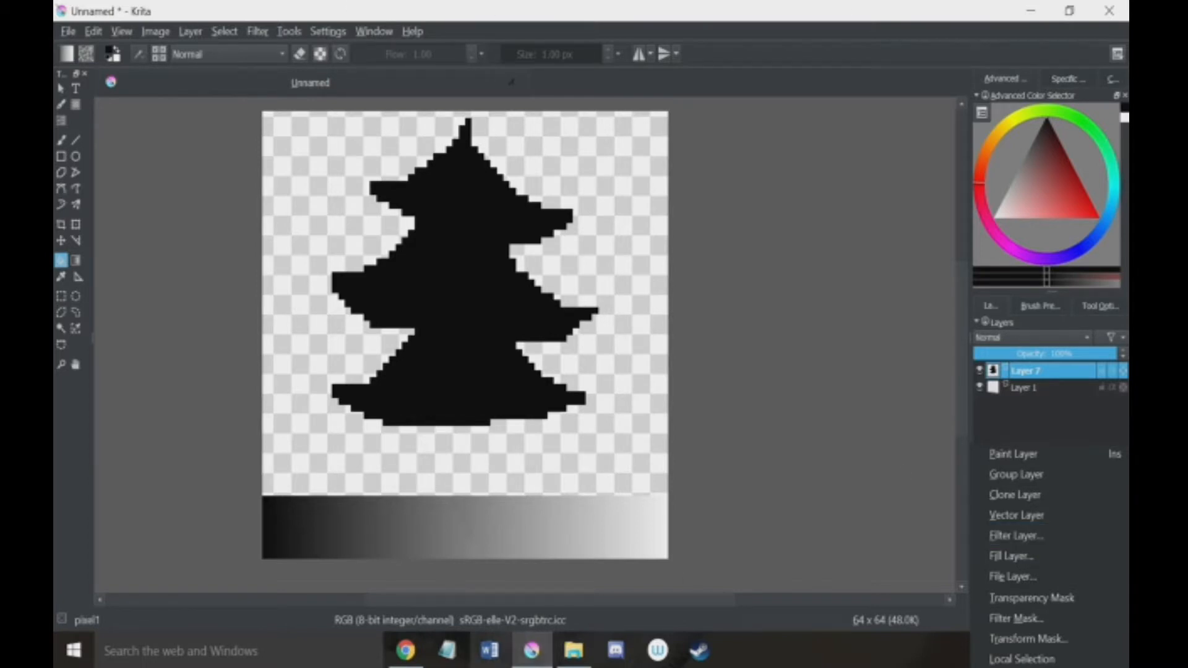
left_click(1008, 539)
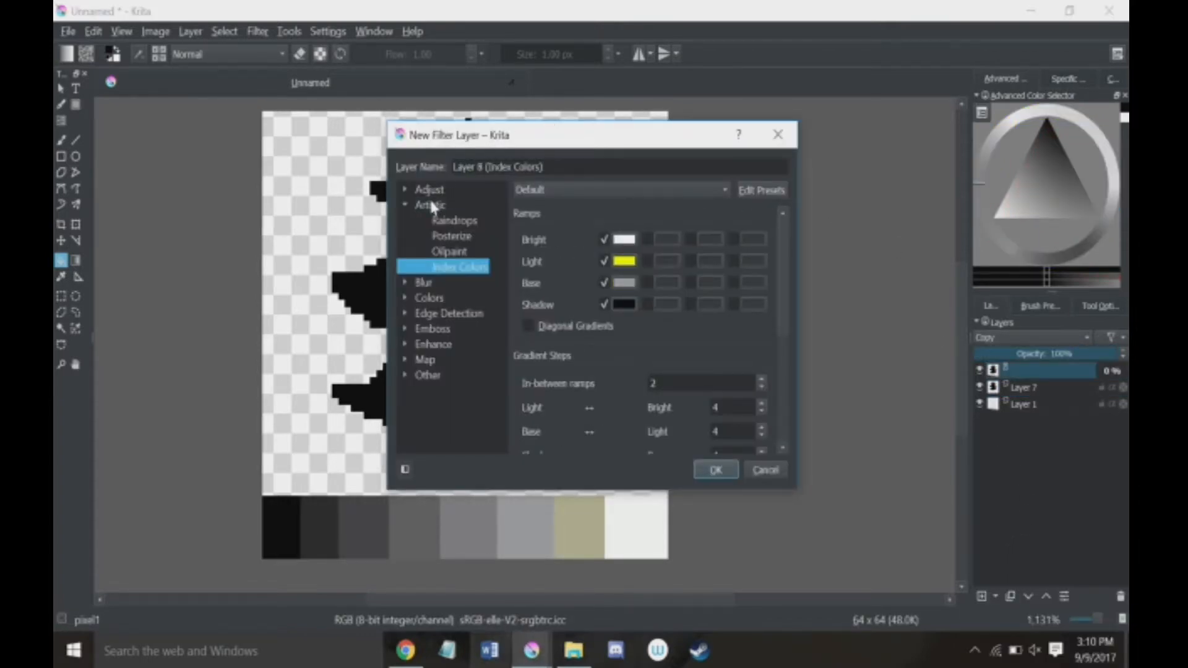
left_click(405, 204)
left_click(404, 205)
left_click_drag(423, 140, 178, 100)
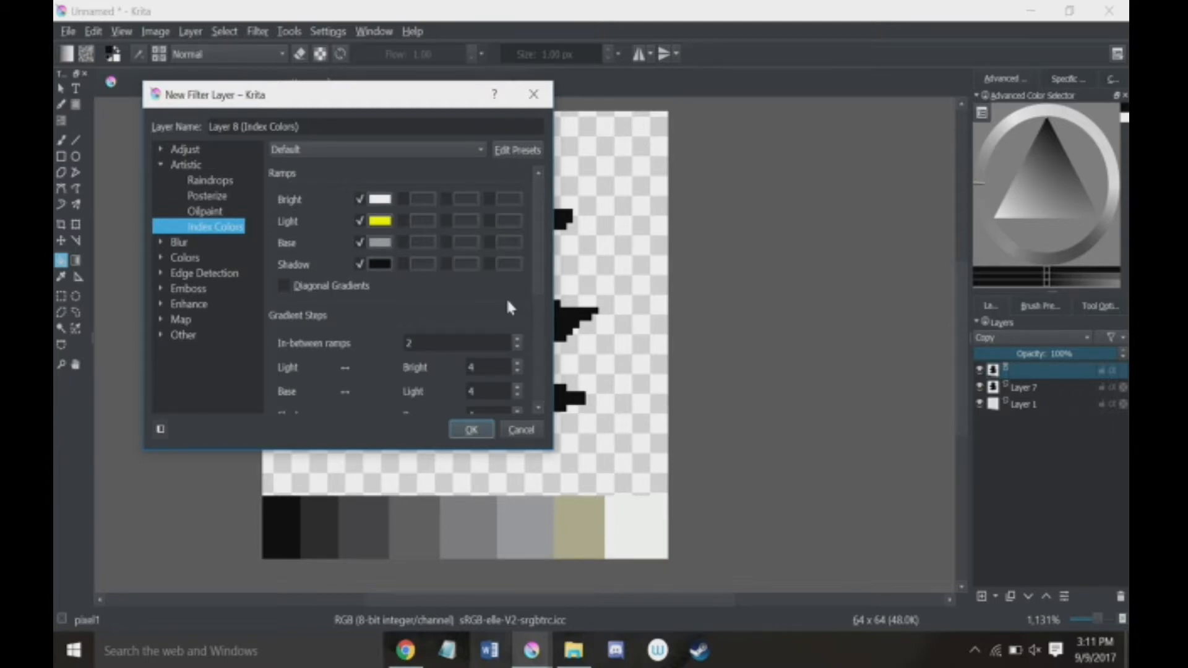
Step: Set the Index Colors Bright ramp to light green #82ff82 and the Light ramp to a vivid yellow-green
left_click(384, 210)
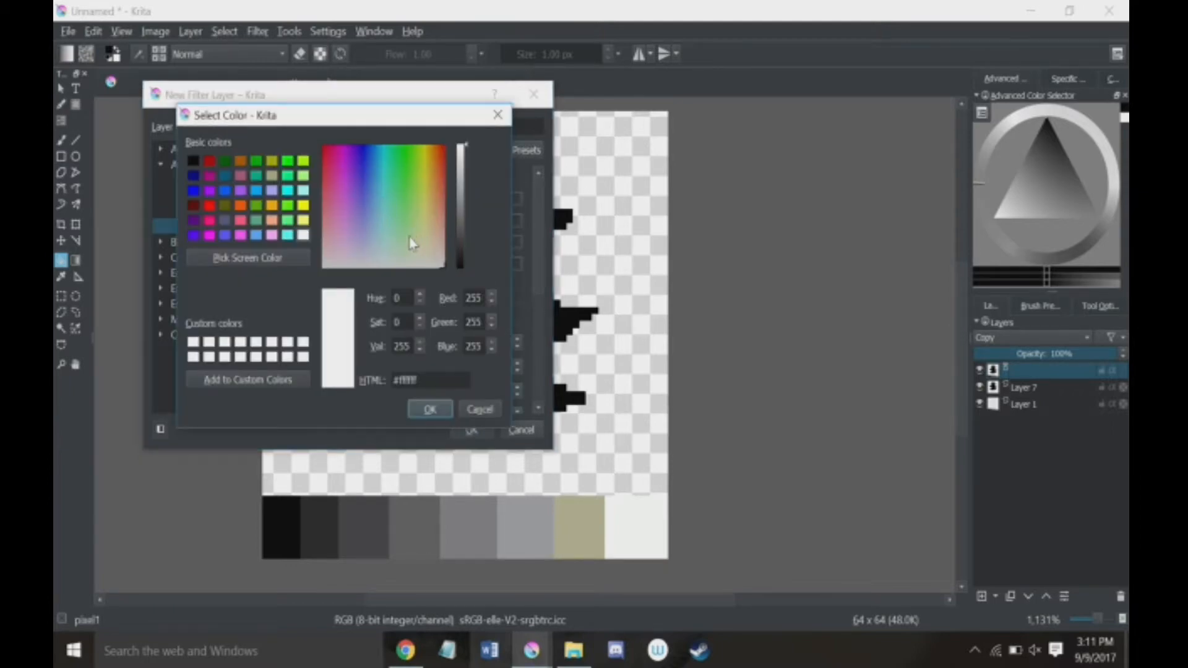
left_click_drag(412, 243, 406, 221)
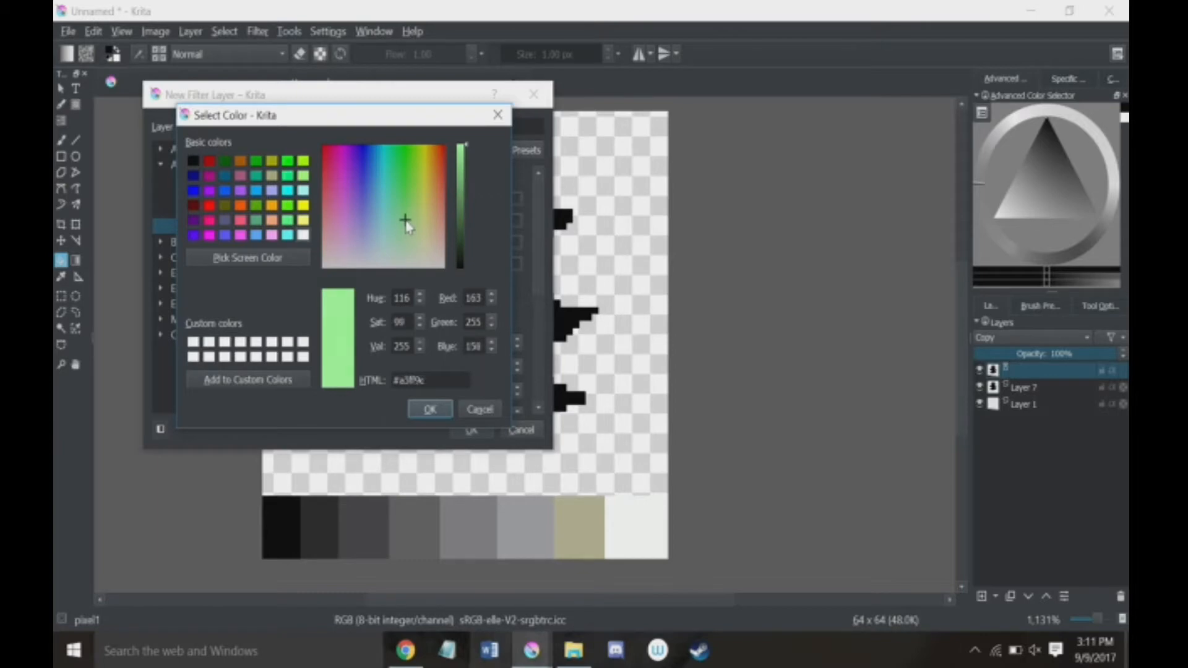
left_click(430, 409)
left_click(378, 223)
left_click_drag(405, 200, 415, 172)
left_click(430, 409)
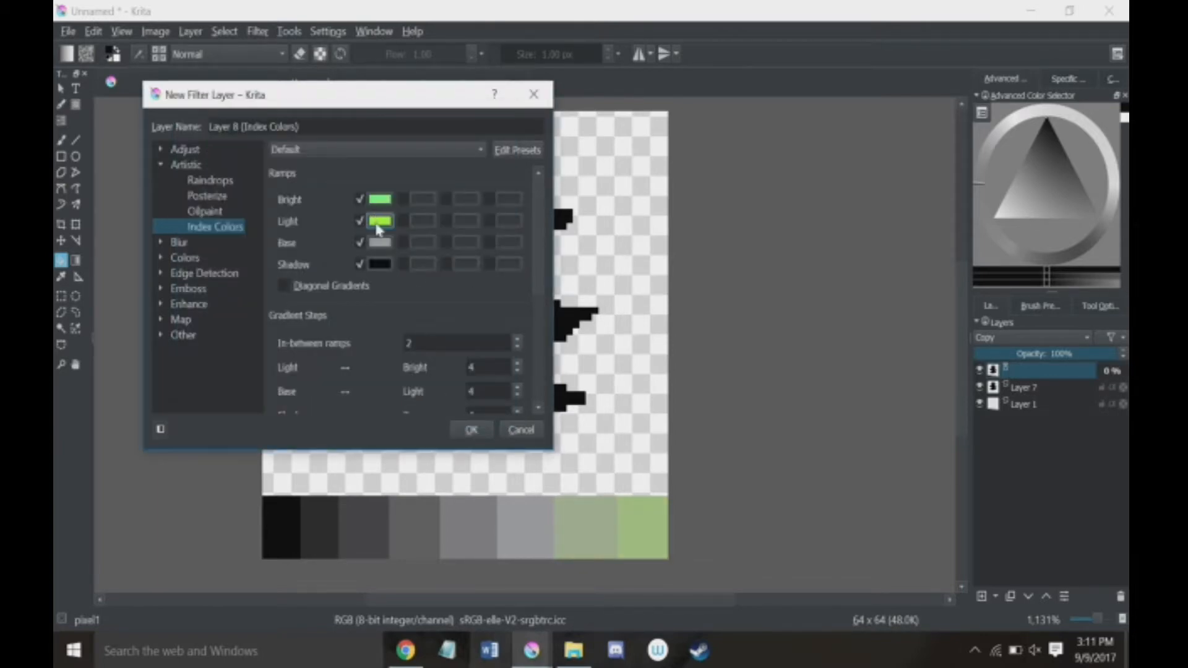
Step: Set the Index Colors Base ramp to medium green #25810c and the Shadow ramp to a dark green
left_click(383, 242)
left_click(410, 169)
left_click(460, 214)
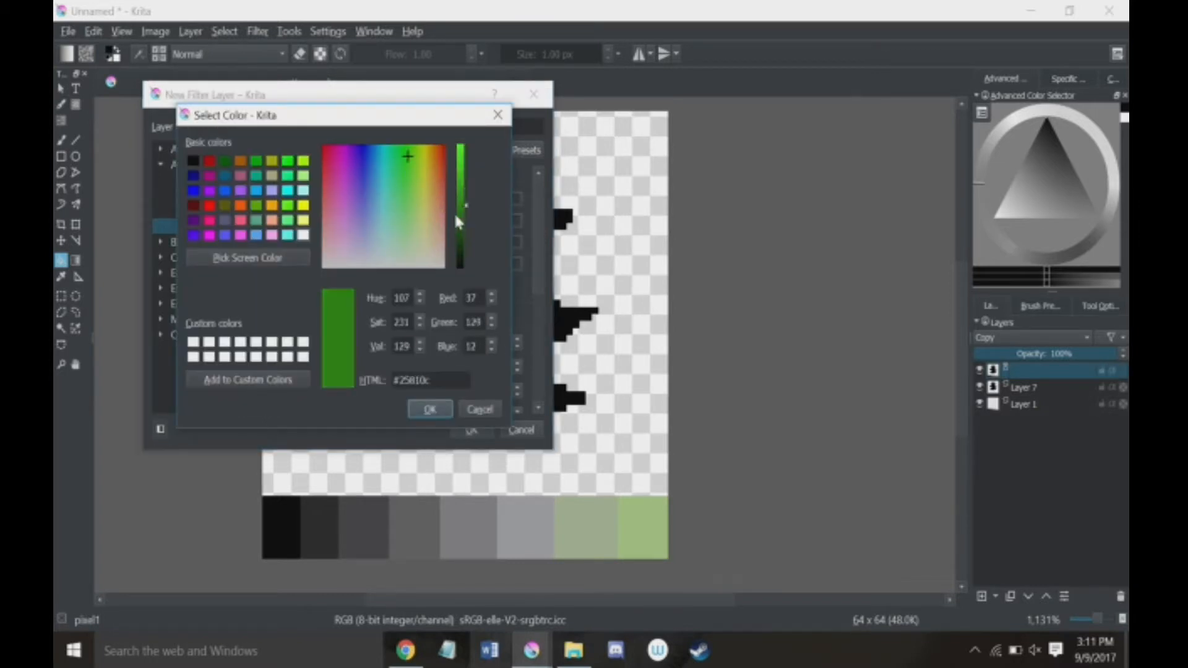
left_click(430, 409)
left_click(380, 265)
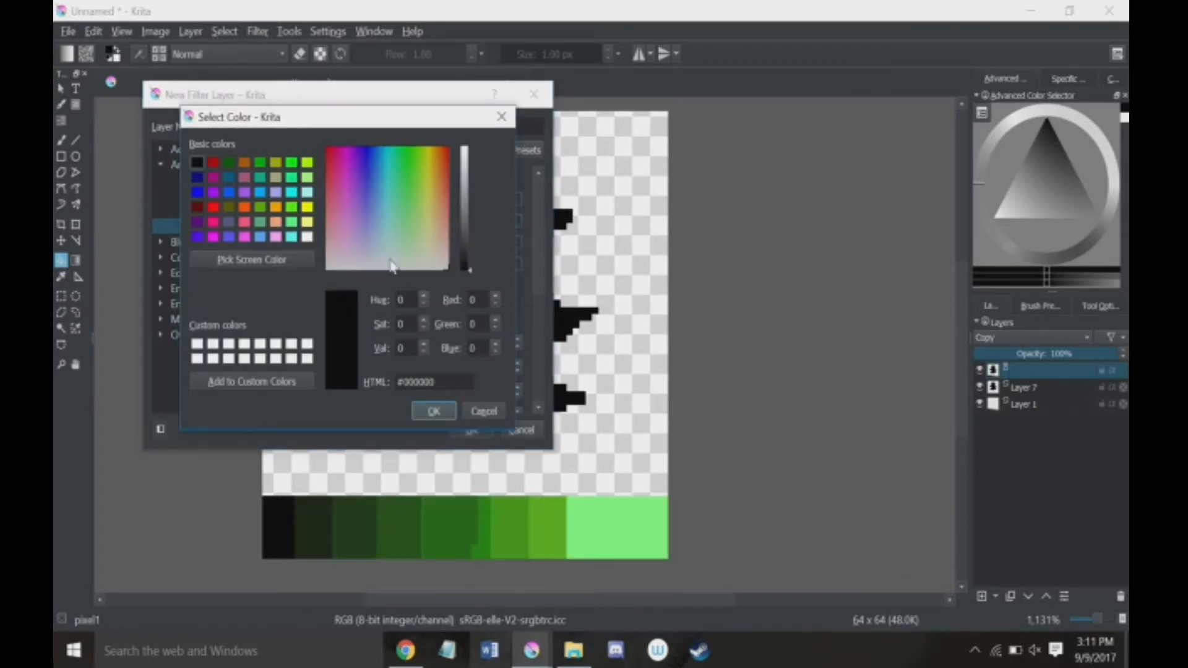
left_click(412, 152)
left_click(463, 246)
left_click(429, 412)
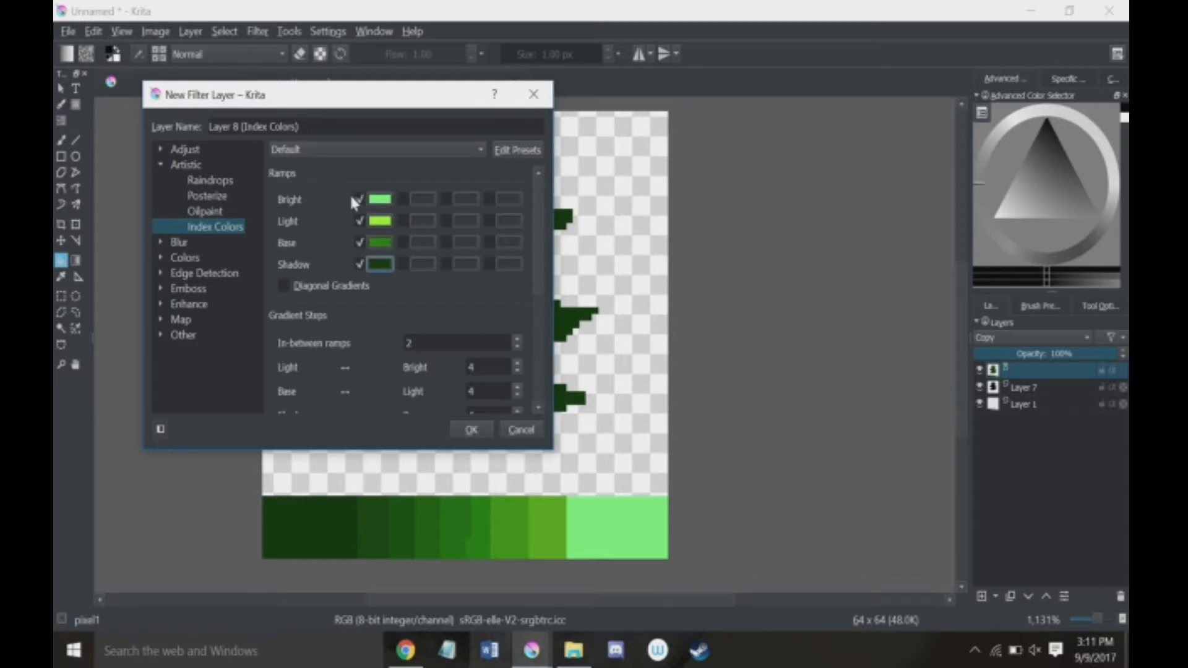
Step: Enable the second Bright ramp color and set it to a vivid green
left_click(403, 200)
left_click(423, 202)
left_click_drag(400, 199, 402, 162)
left_click(430, 409)
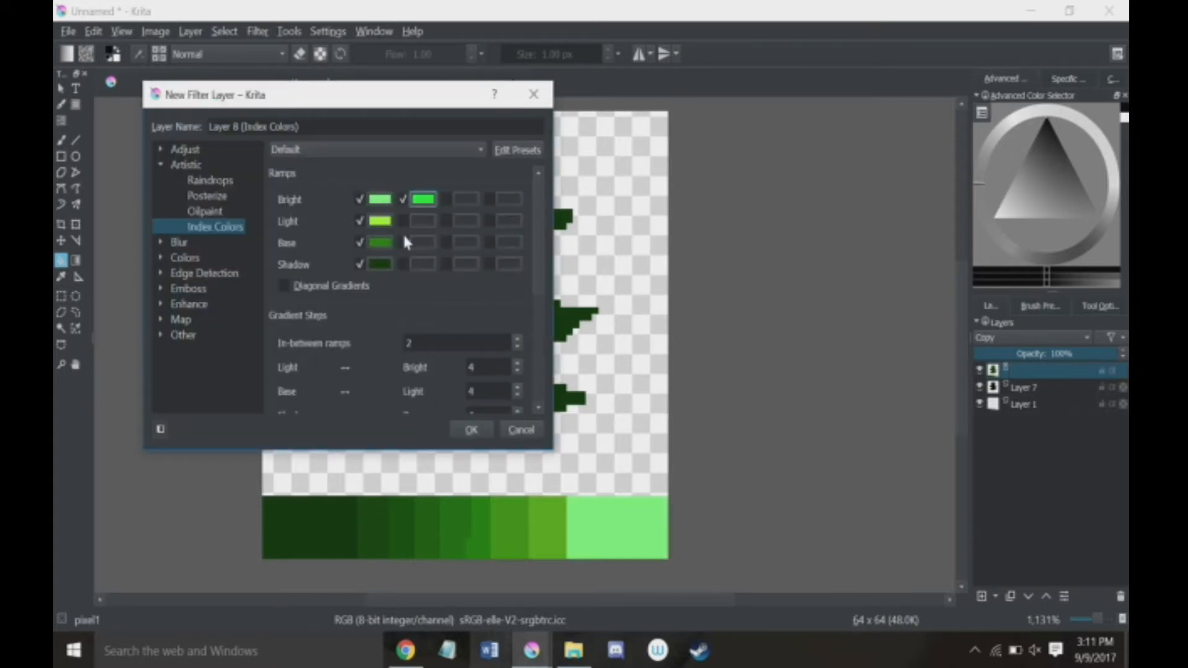
Step: Raise the in-between ramps gradient steps to 3 and create the Index Colors filter layer
scroll(435, 315, "down", 2)
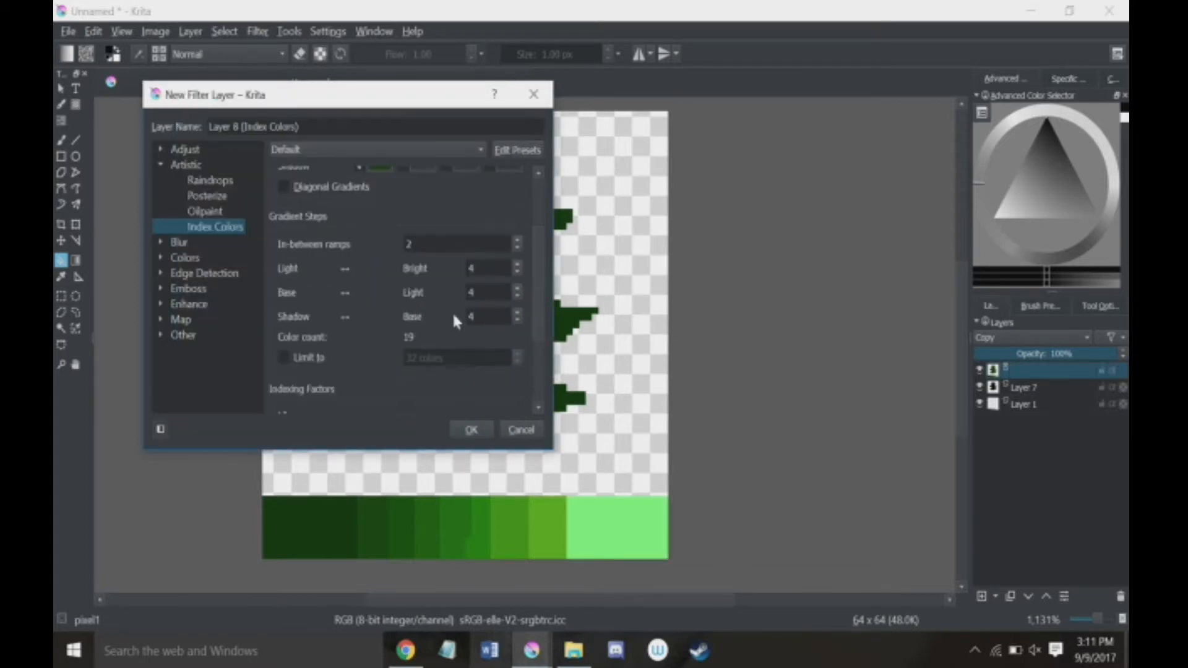
scroll(452, 242, "up", 1)
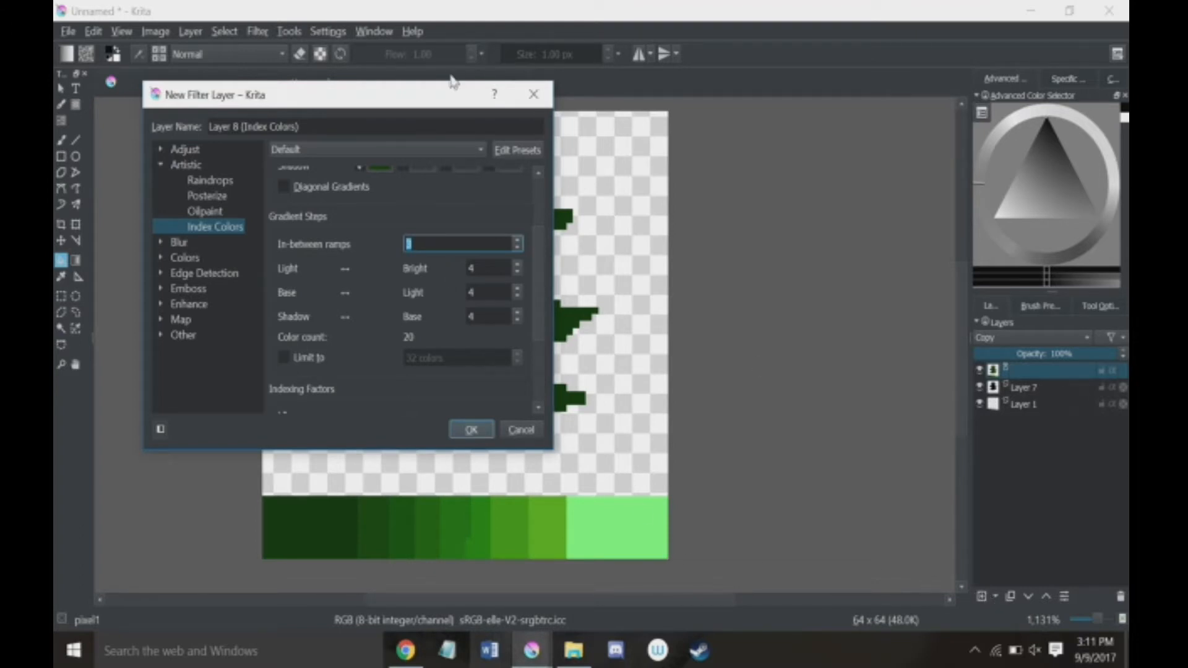
left_click(471, 429)
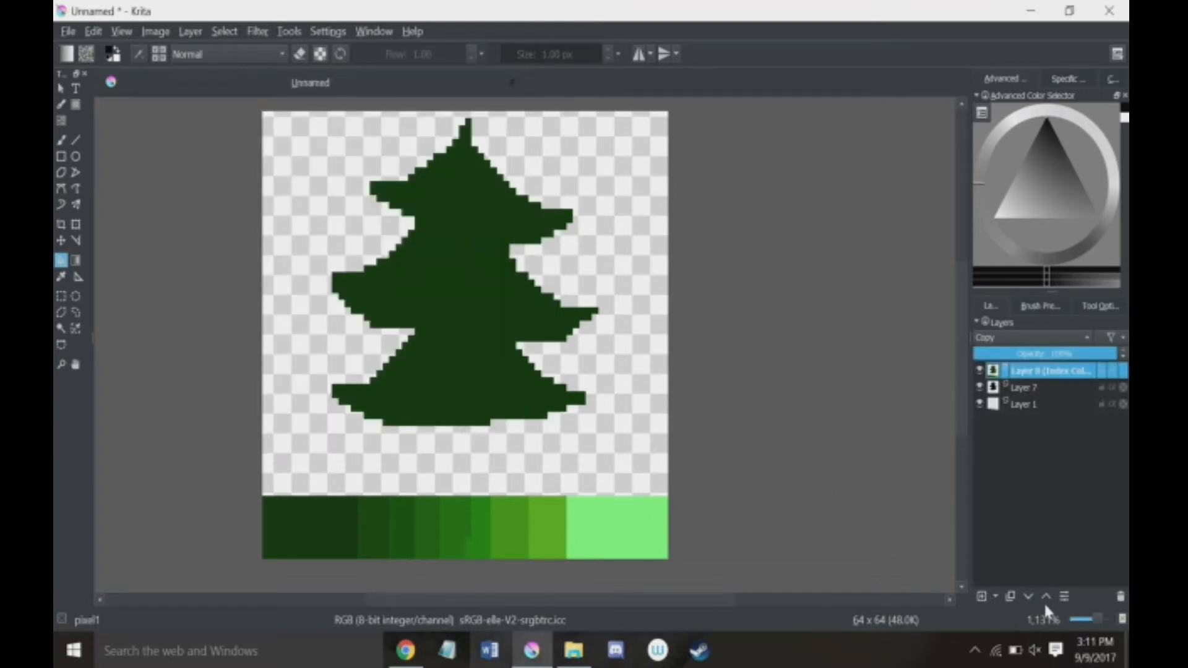
left_click(994, 596)
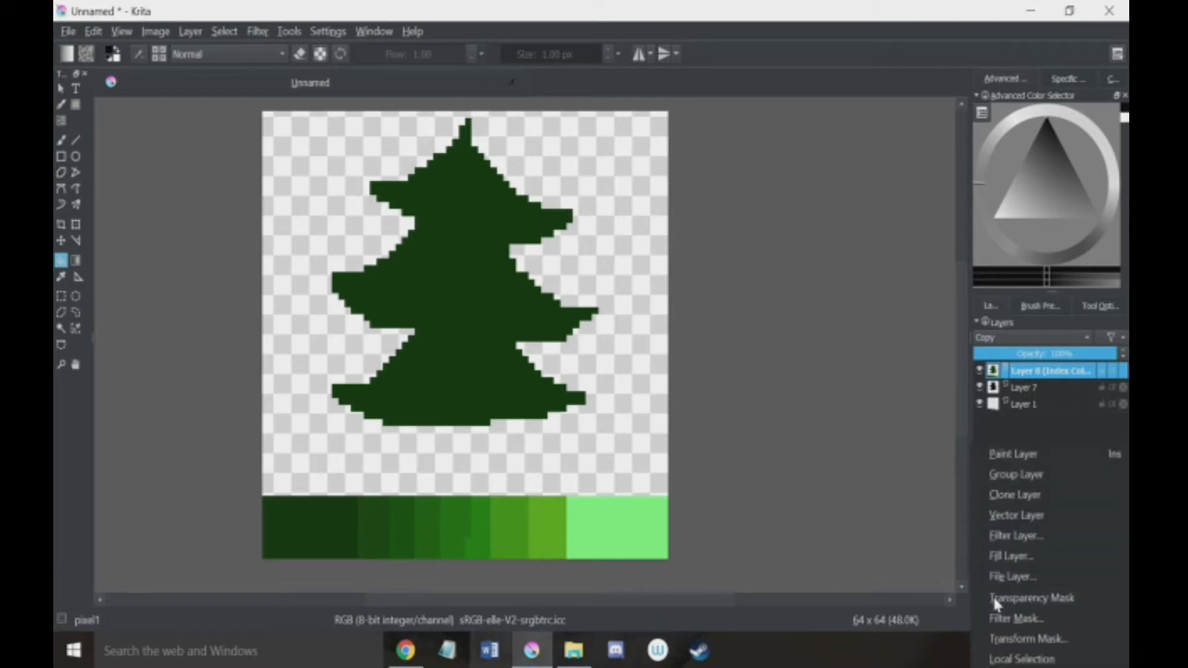
left_click(1018, 536)
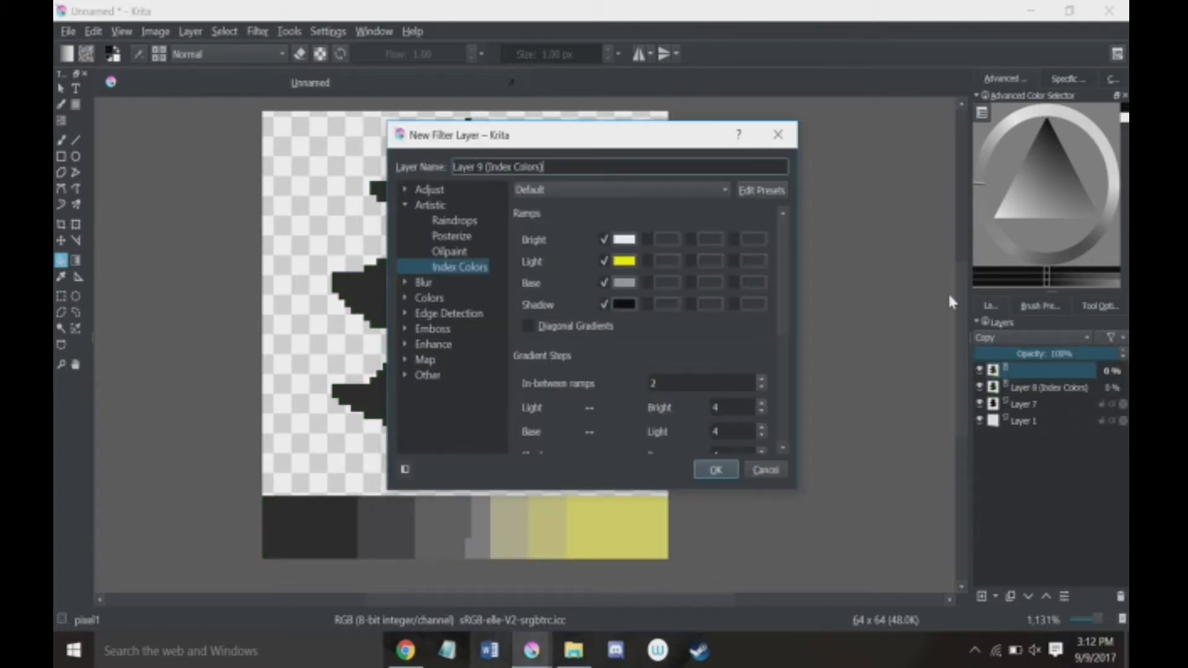
left_click(404, 205)
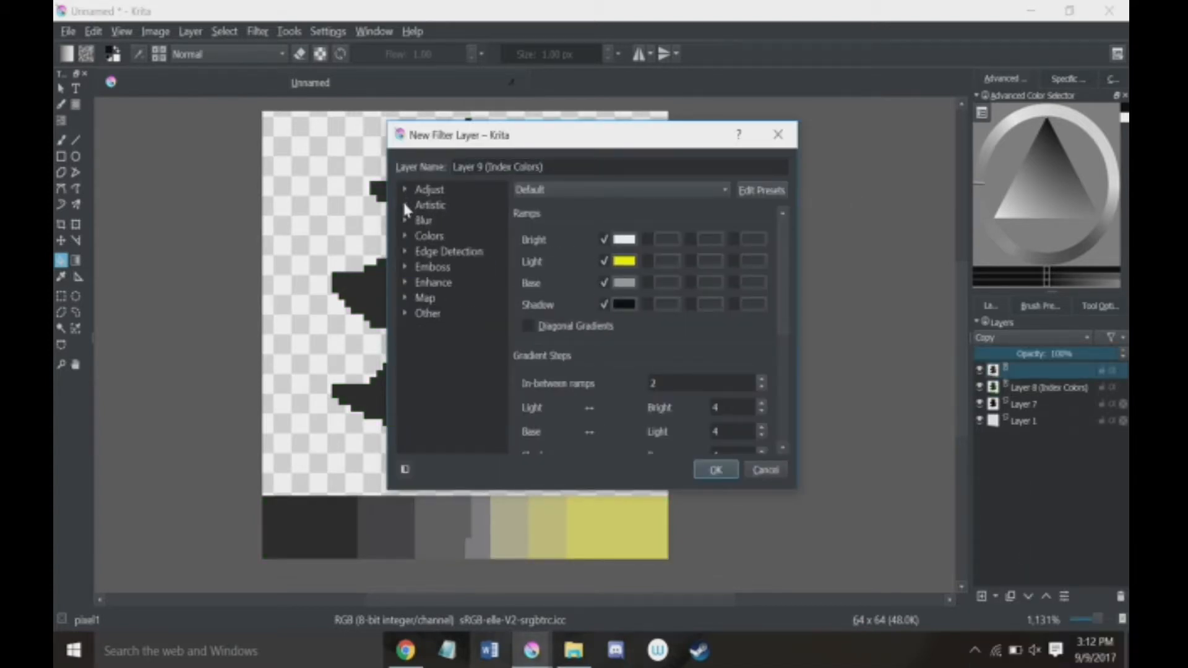
left_click(405, 205)
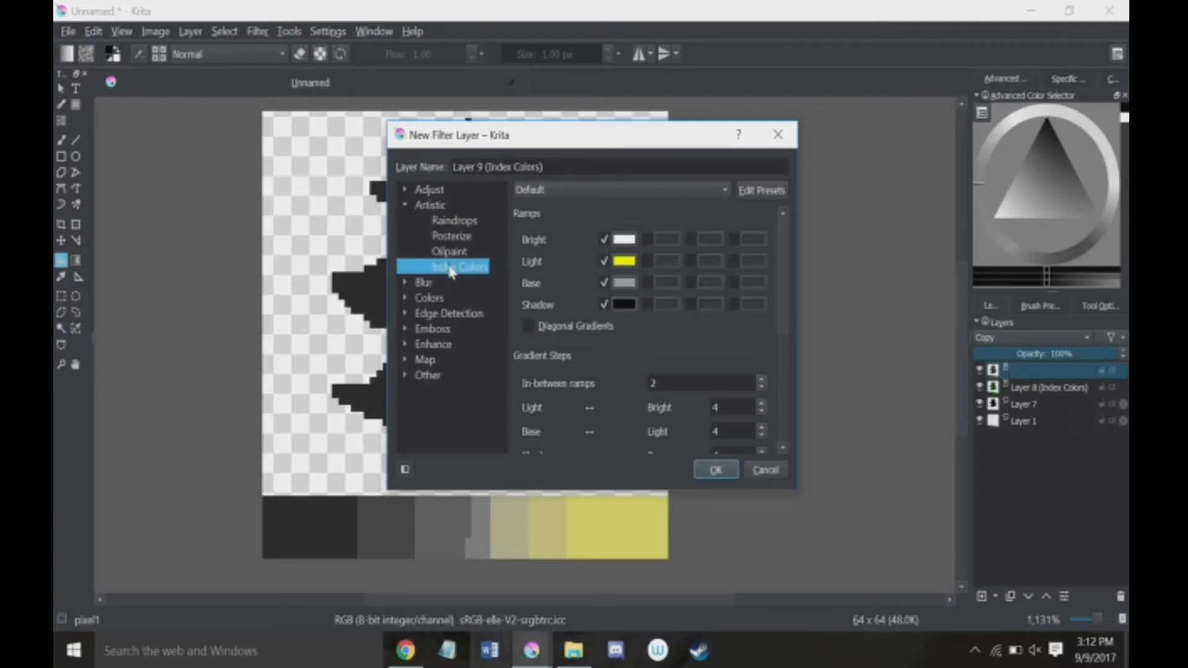
left_click(774, 472)
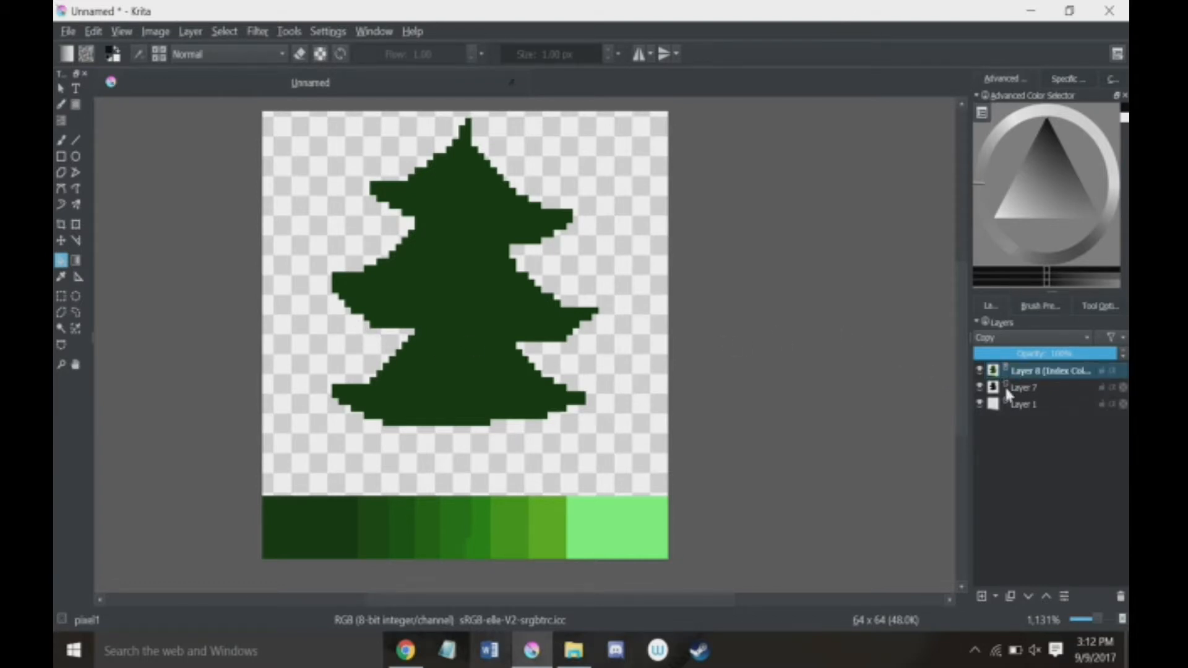
left_click(1039, 388)
left_click(1041, 376)
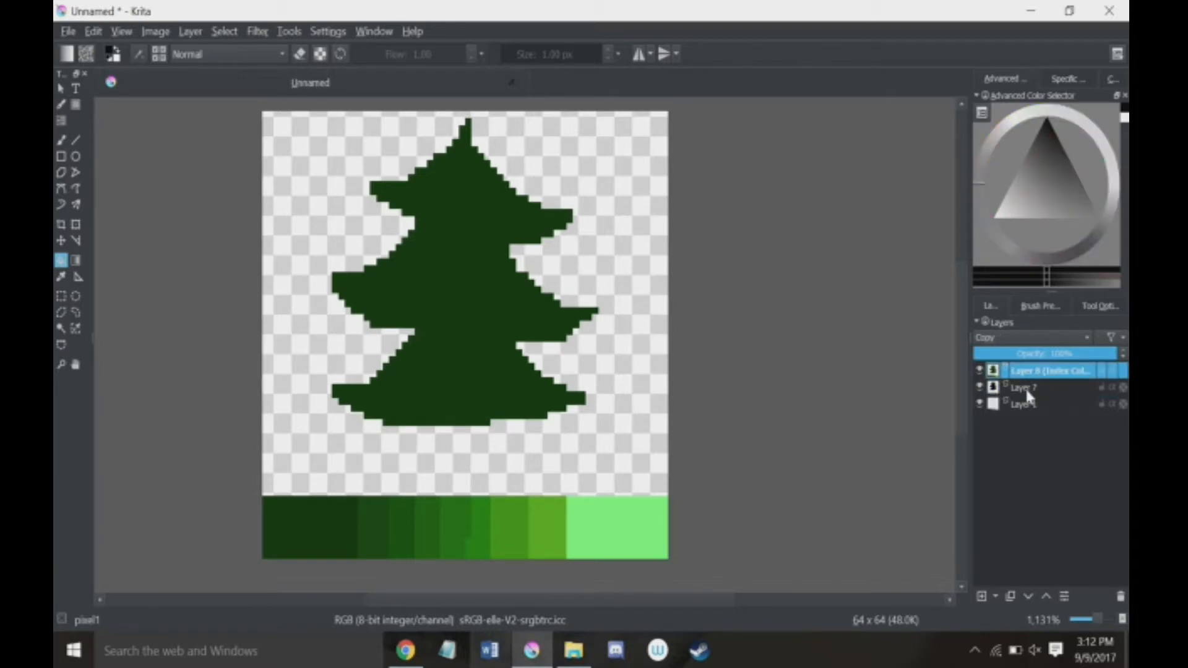
mouse_move(1026, 391)
left_click(260, 31)
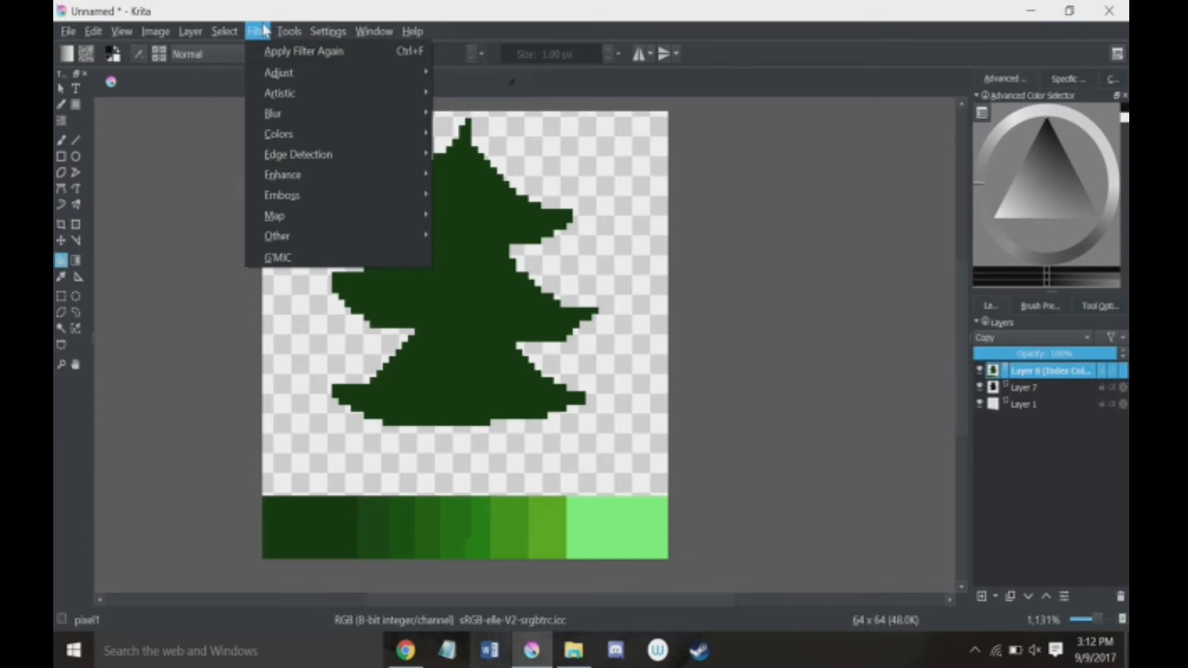
left_click(752, 141)
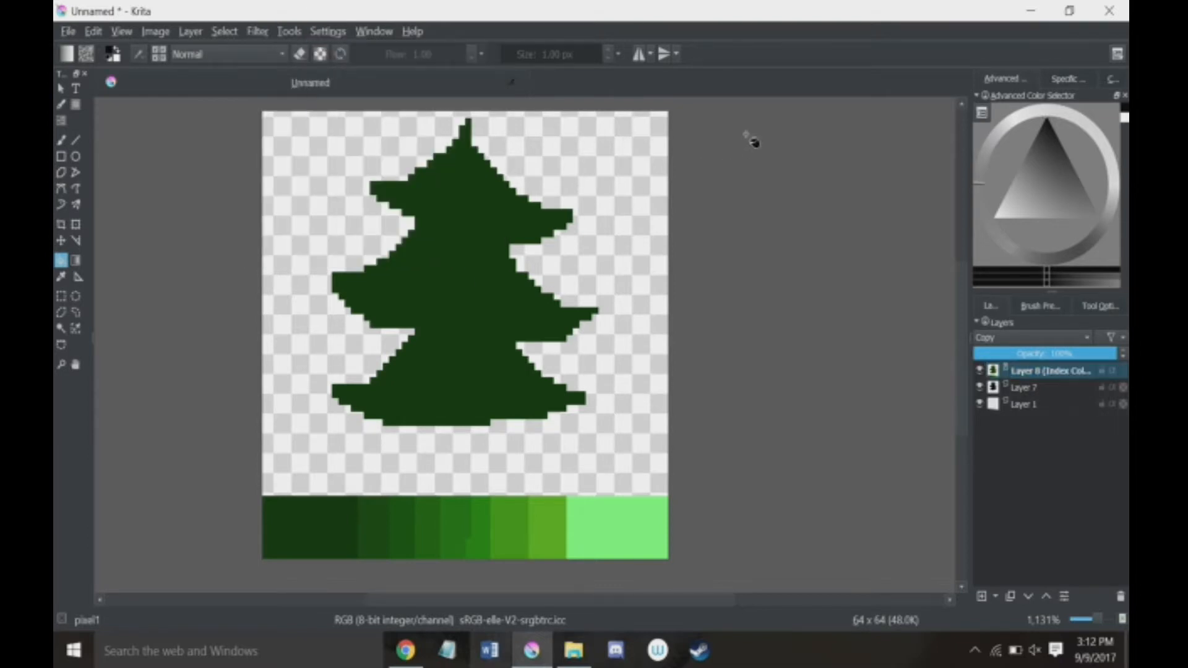
left_click(1024, 390)
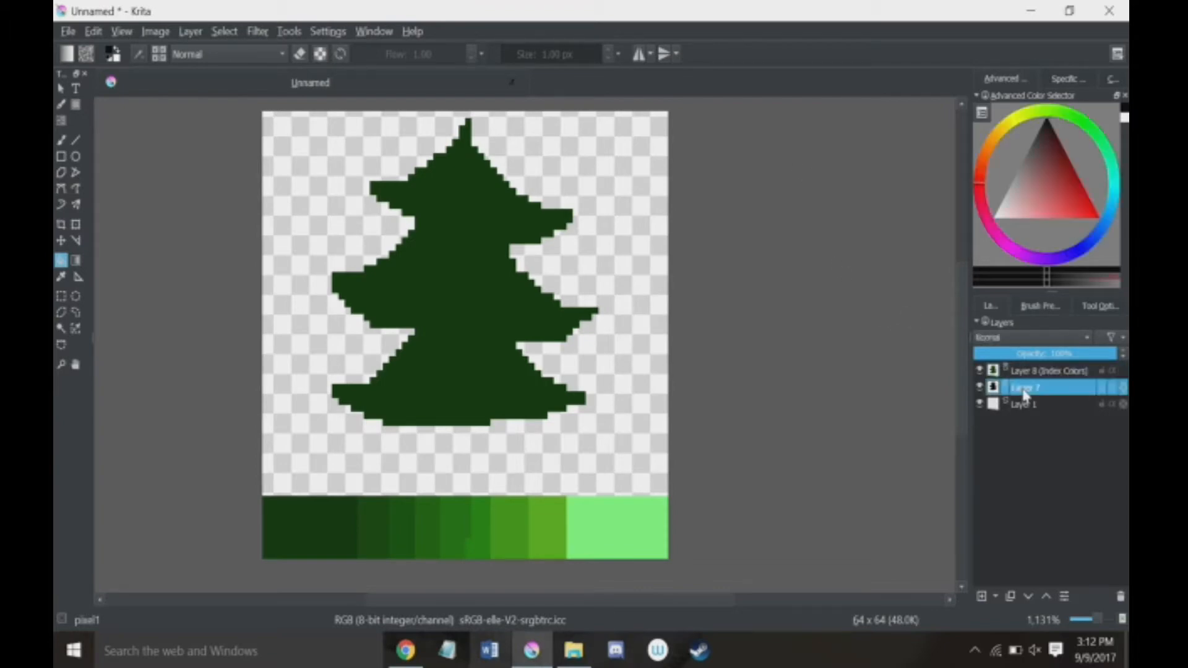
left_click(1031, 374)
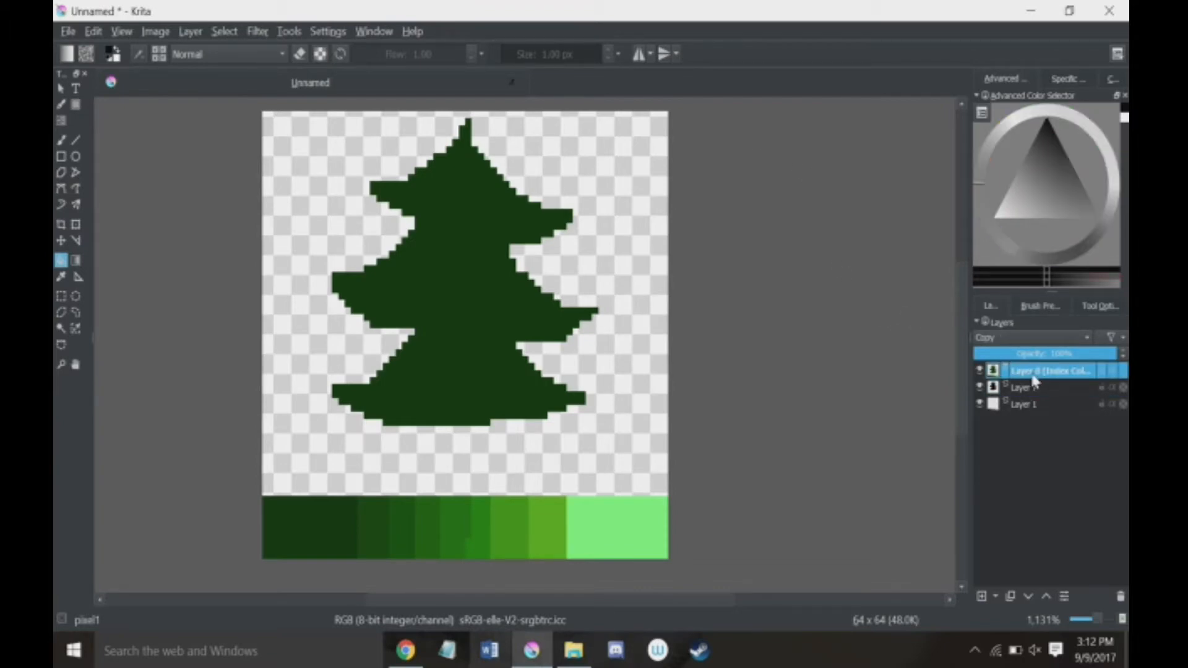
Step: Add a paint layer directly above Layer 7 and choose Squares08.pat as the fill pattern
left_click(1033, 395)
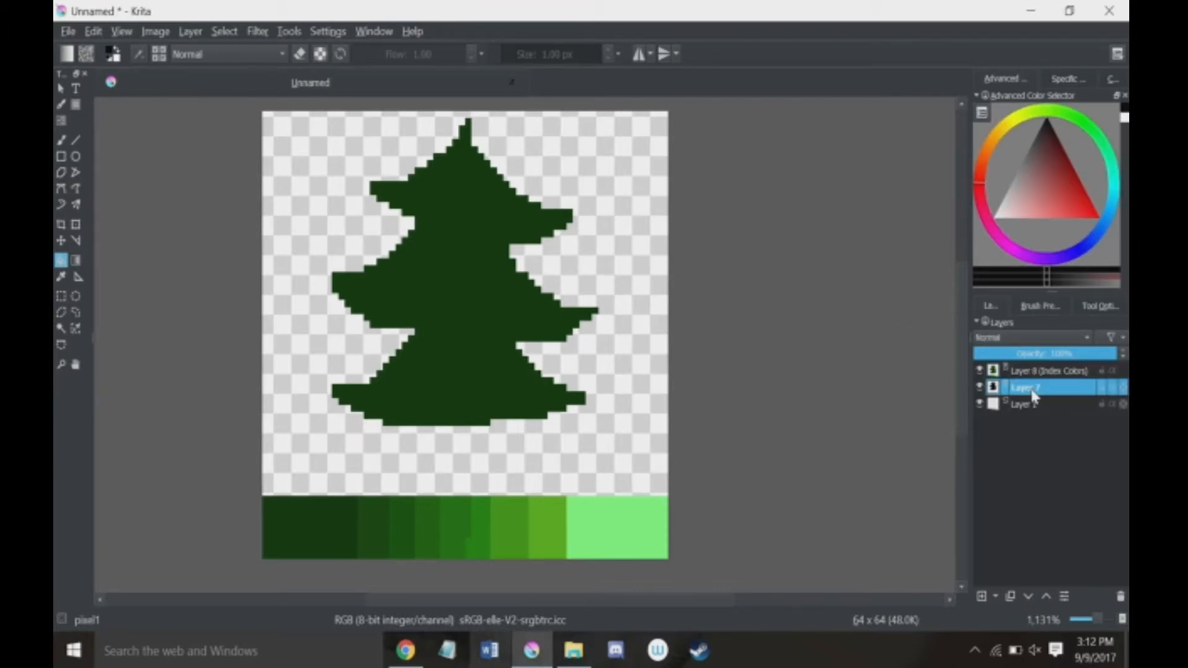
left_click(982, 595)
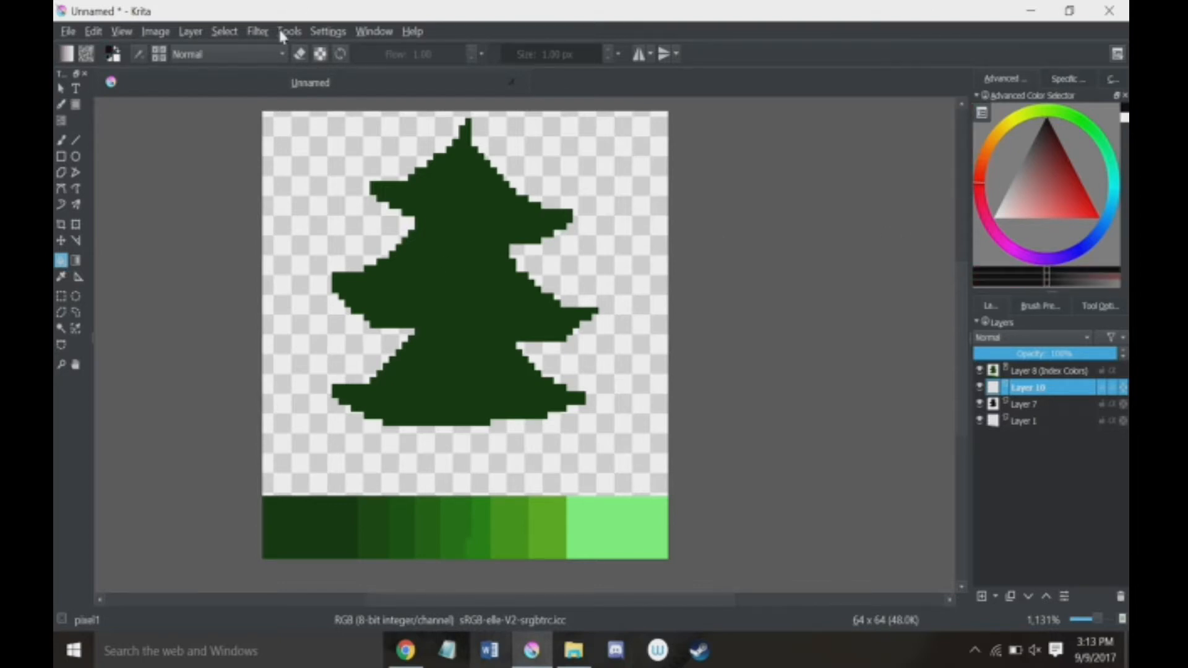
left_click(90, 56)
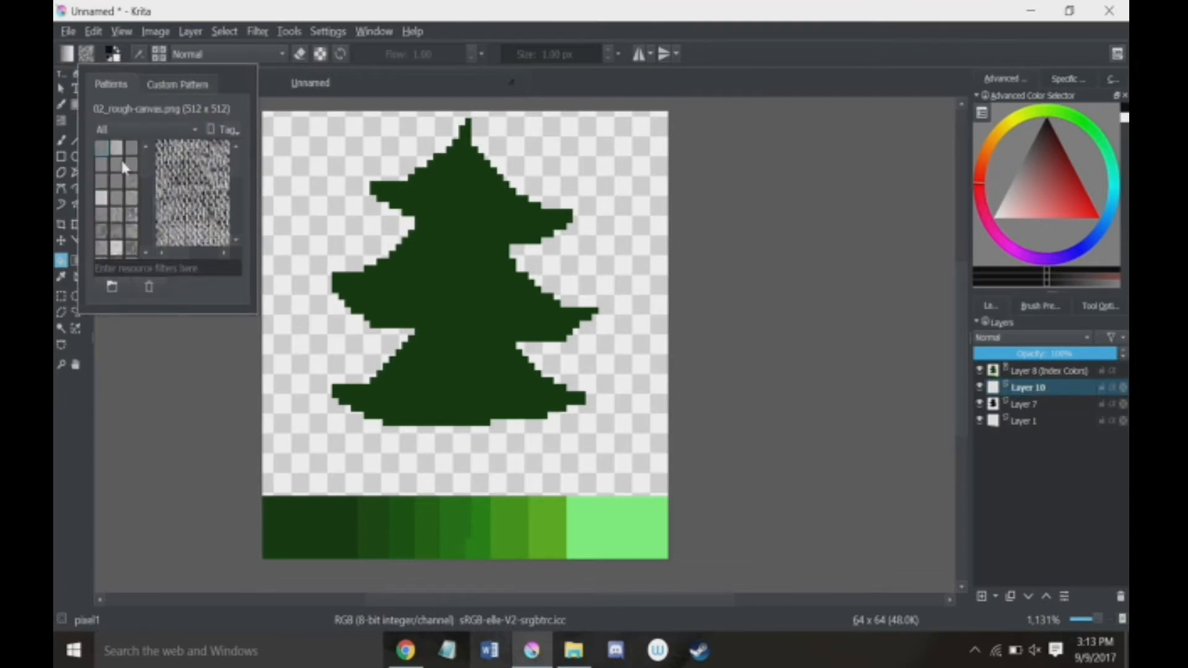
scroll(121, 197, "down", 4)
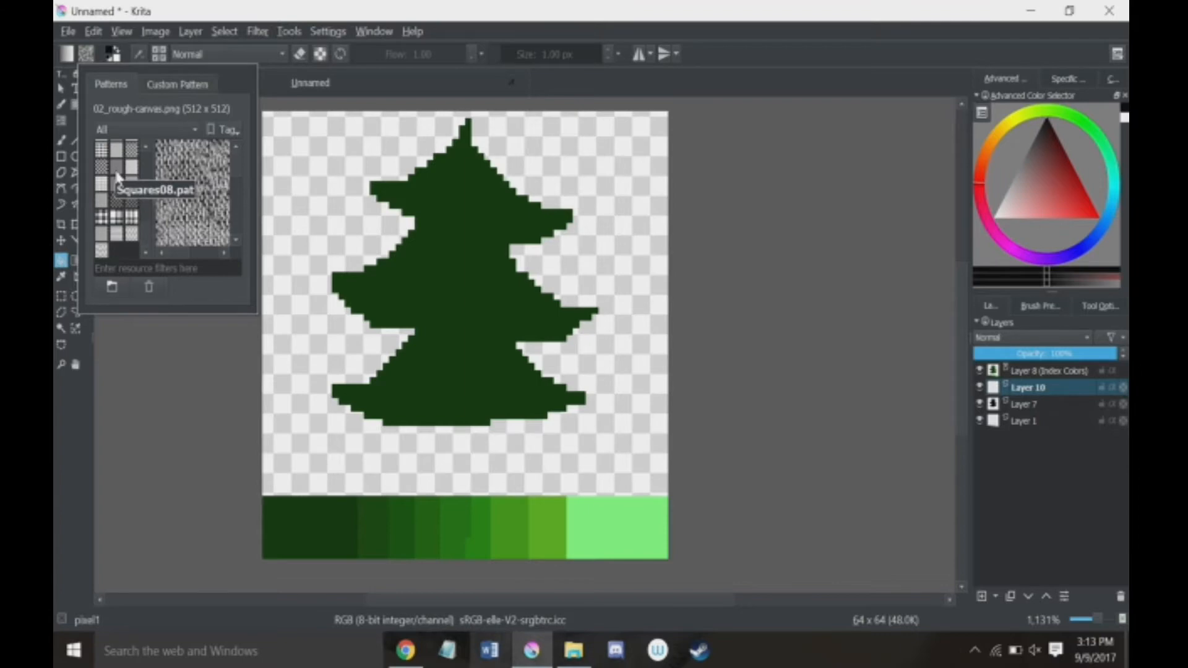
left_click(116, 173)
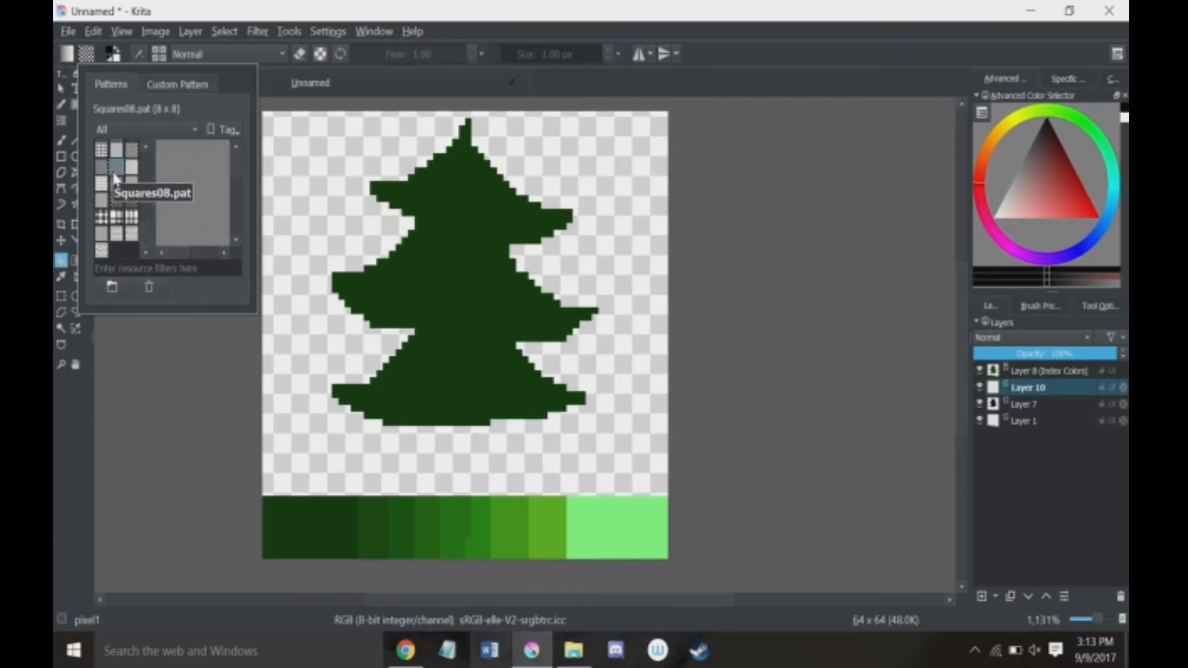
Step: Fill the whole new layer with the Squares08 checker pattern, with the Fill tool's Use pattern option enabled
left_click(619, 192)
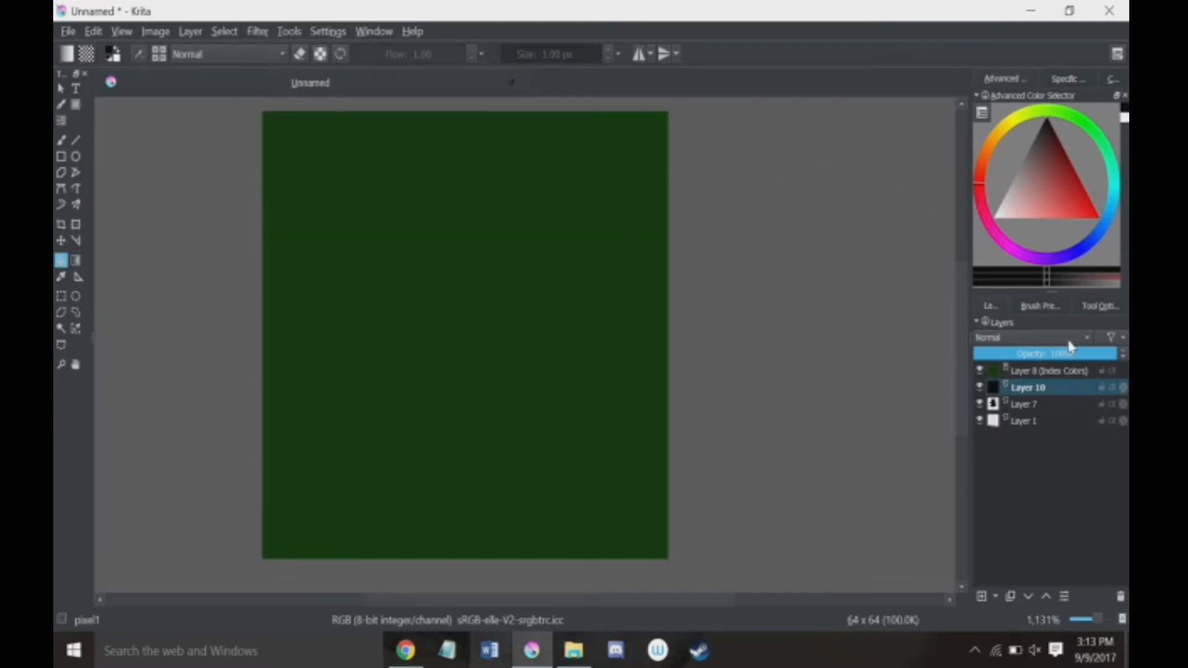
key("ctrl+z")
left_click(1077, 305)
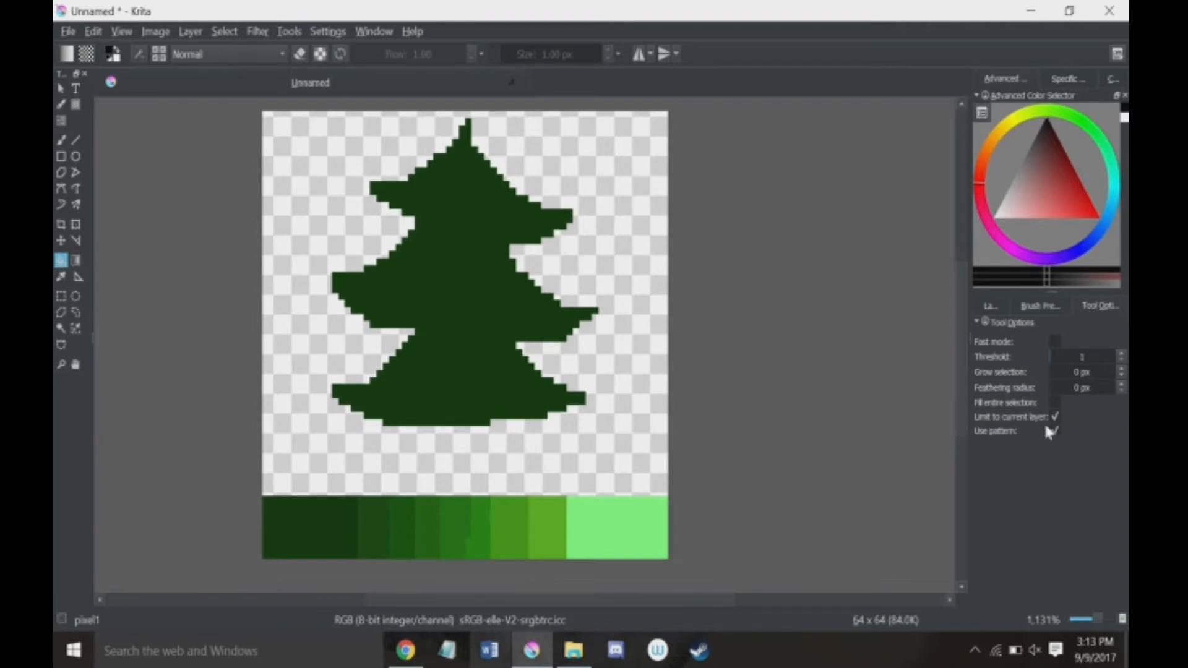
left_click(980, 307)
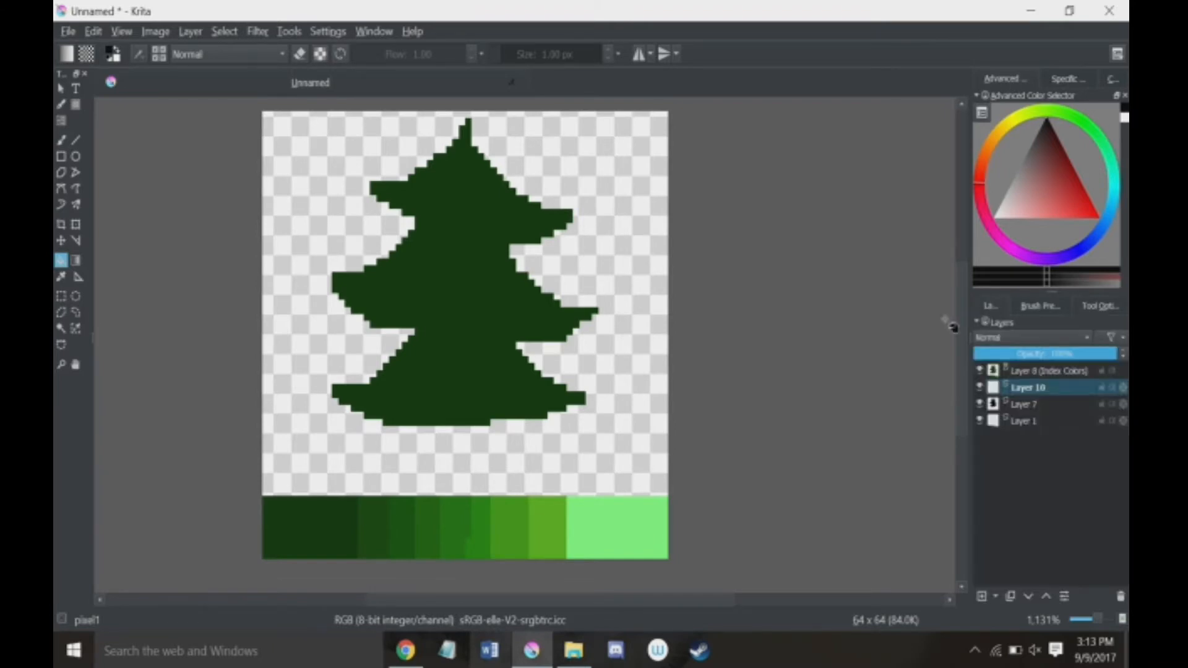
left_click(438, 222)
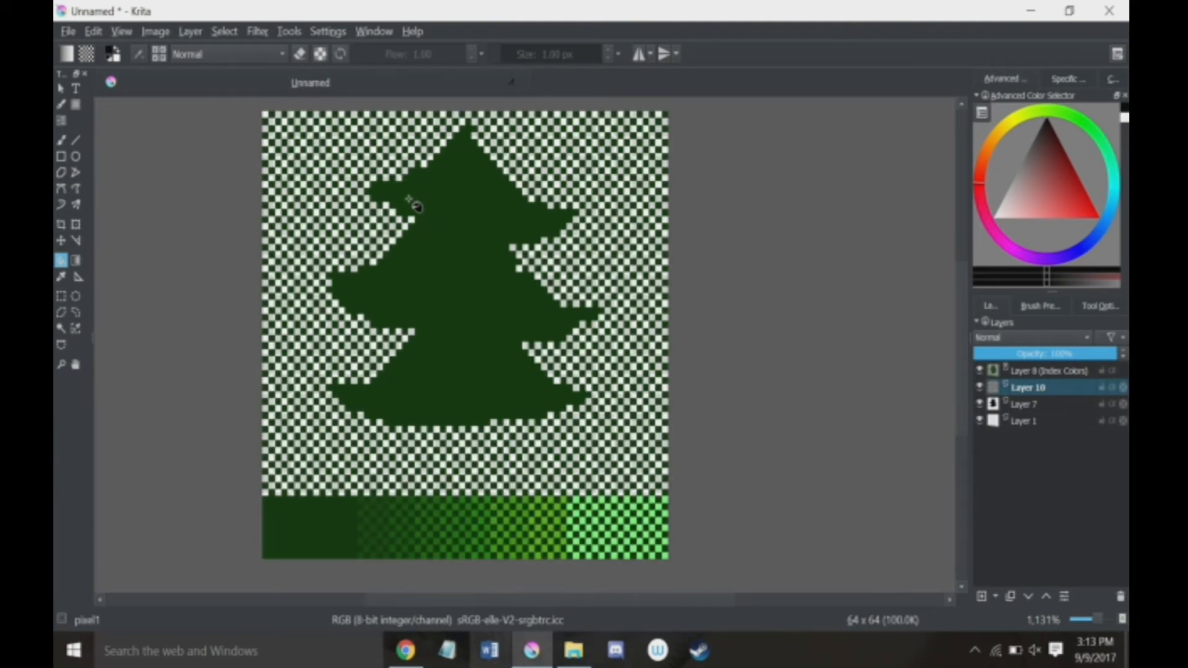
Step: Set the checker pattern layer's blending mode to Overlay and its opacity to 9%
left_click(1025, 339)
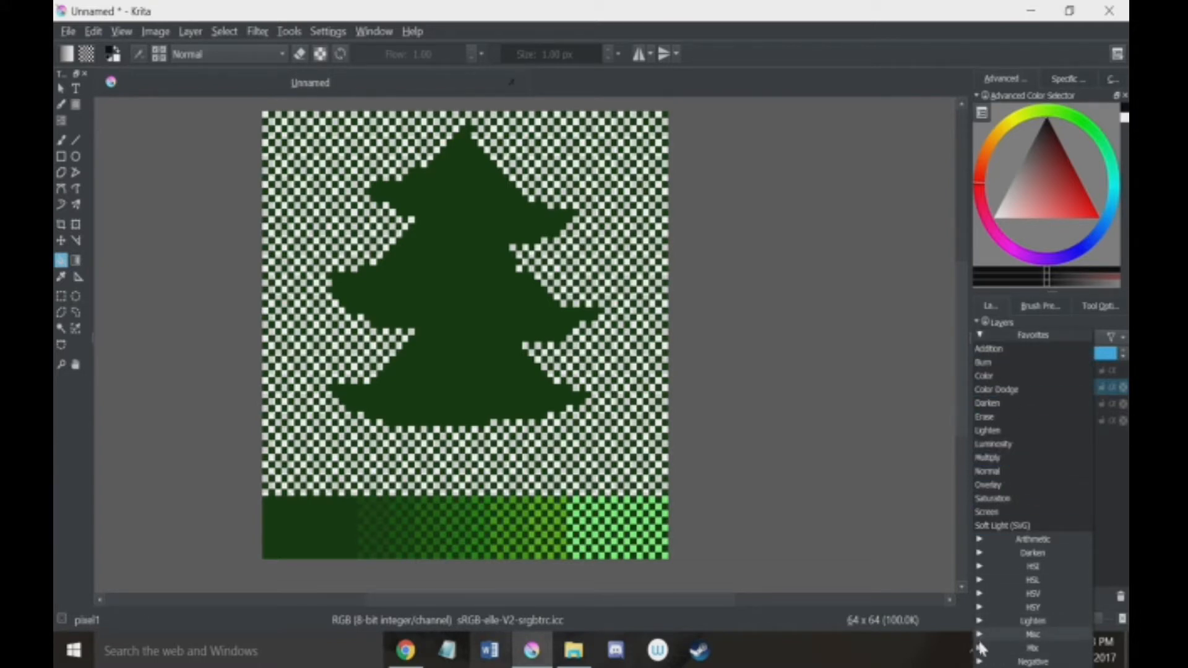
left_click(1015, 648)
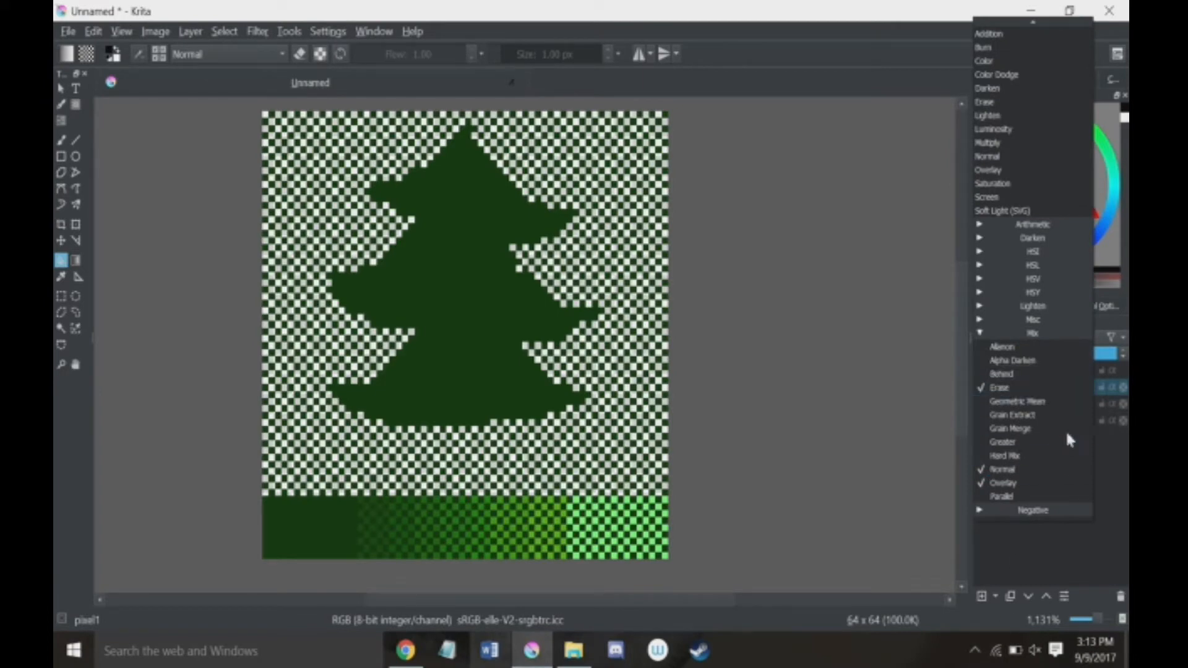
left_click(1015, 483)
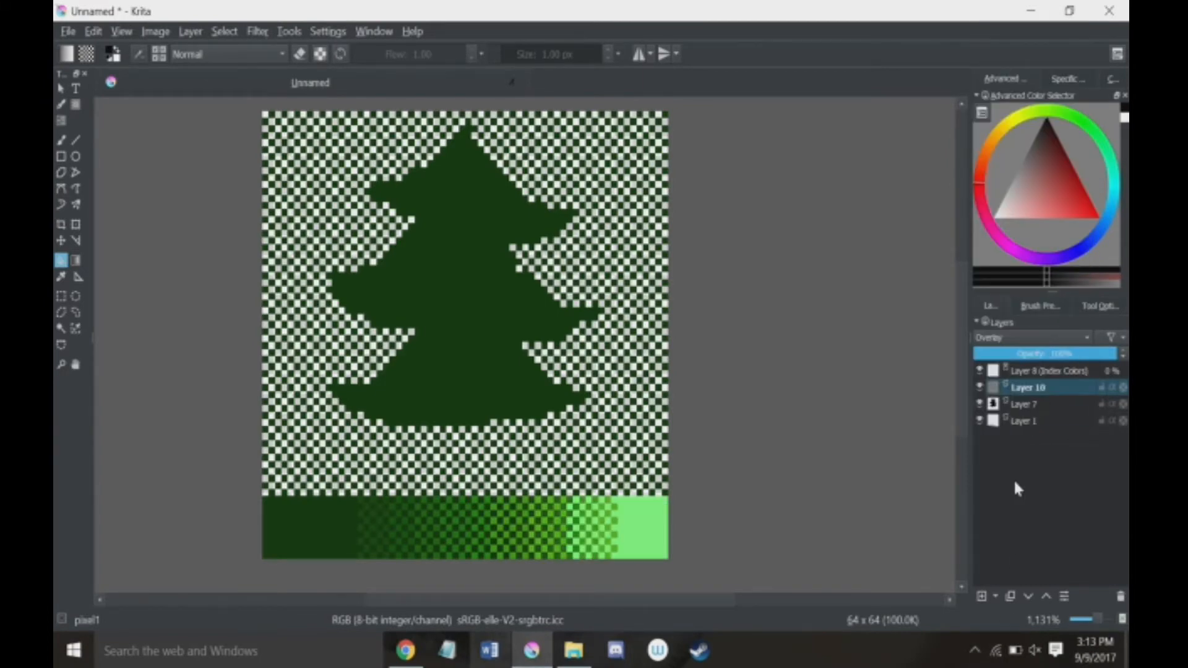
left_click_drag(1012, 356, 986, 354)
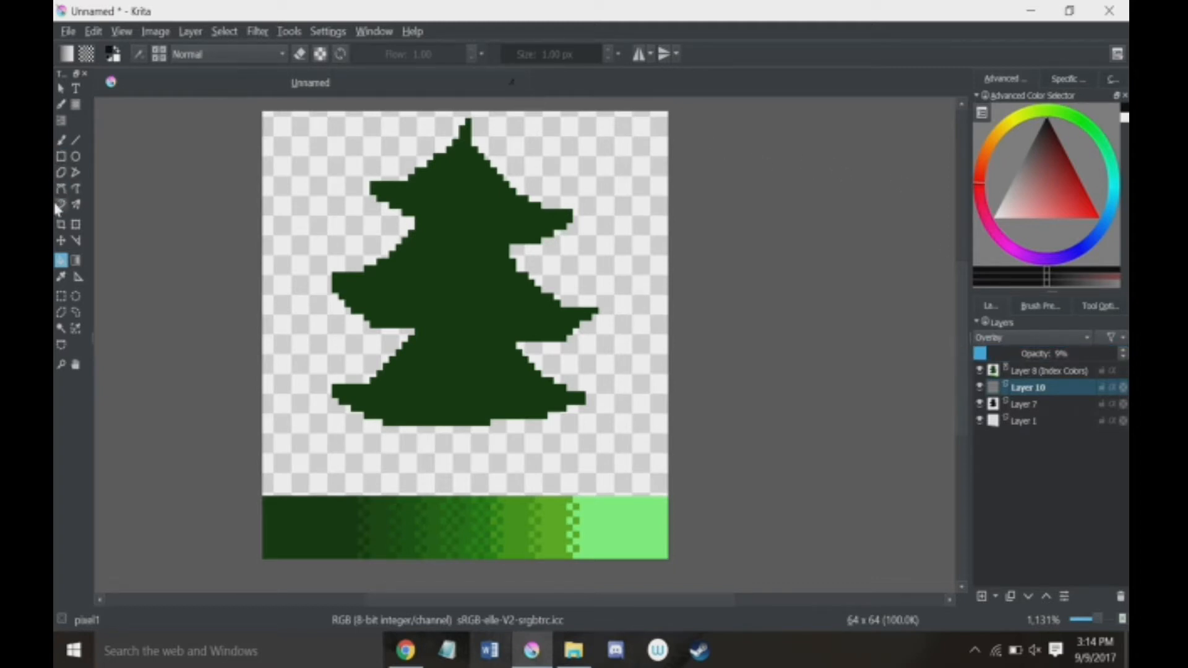
left_click(993, 356)
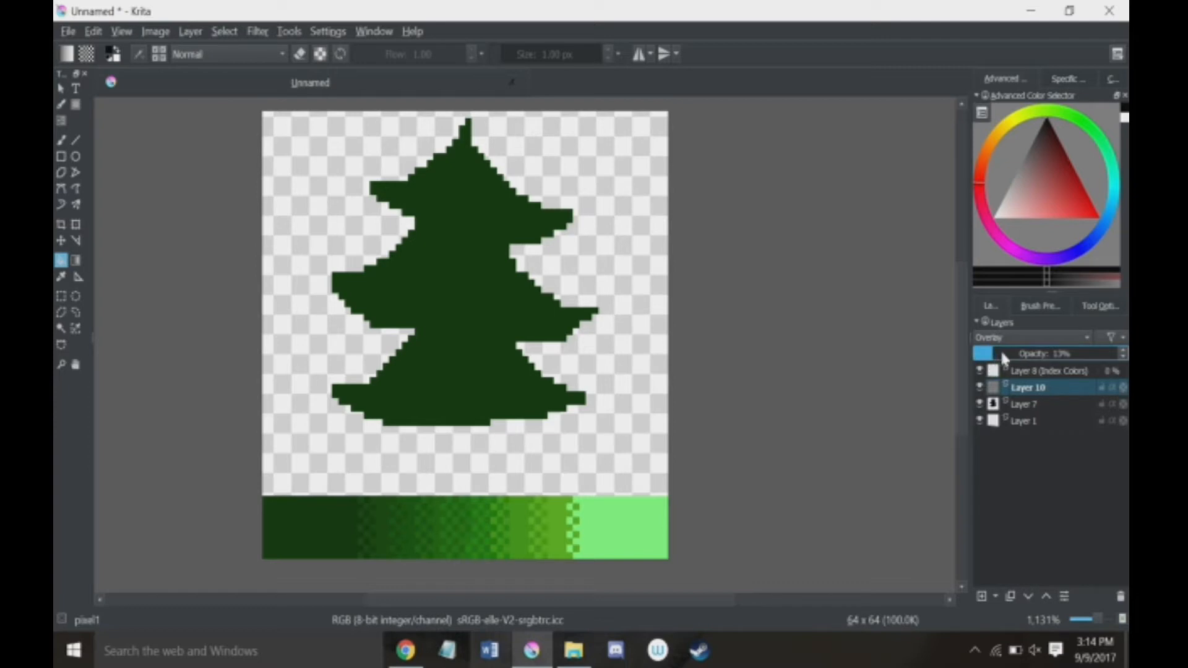
left_click_drag(991, 353, 988, 354)
Step: Add another paint layer between Layer 7 and the checker pattern layer, leaving it selected
left_click(1035, 405)
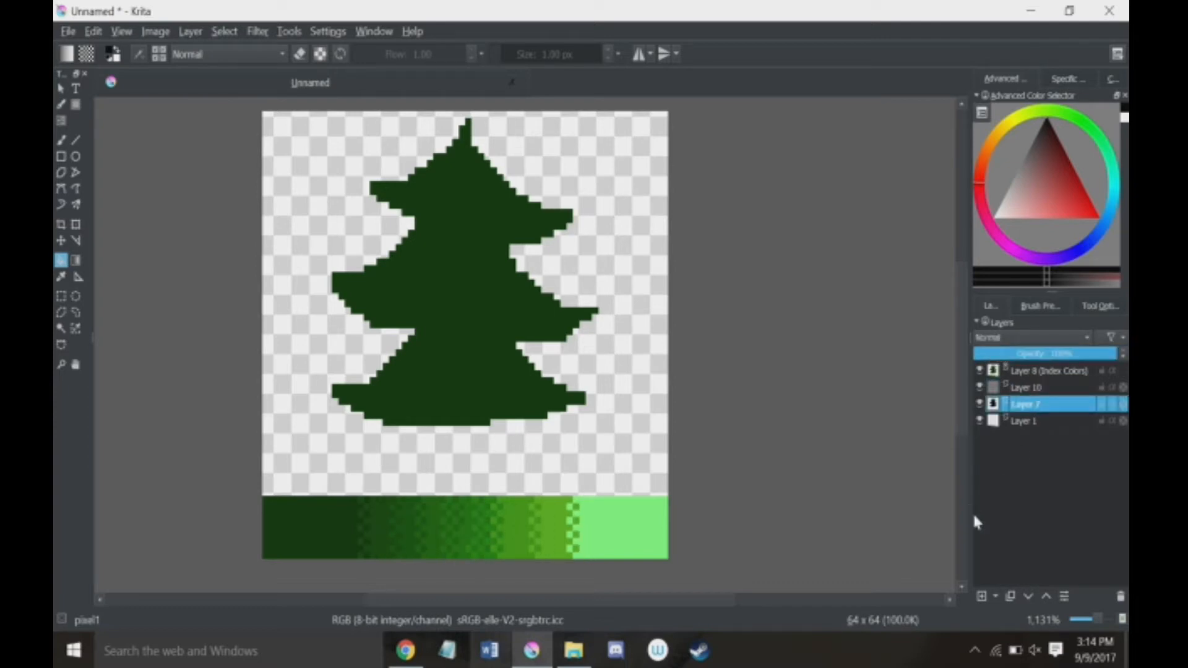
left_click(981, 597)
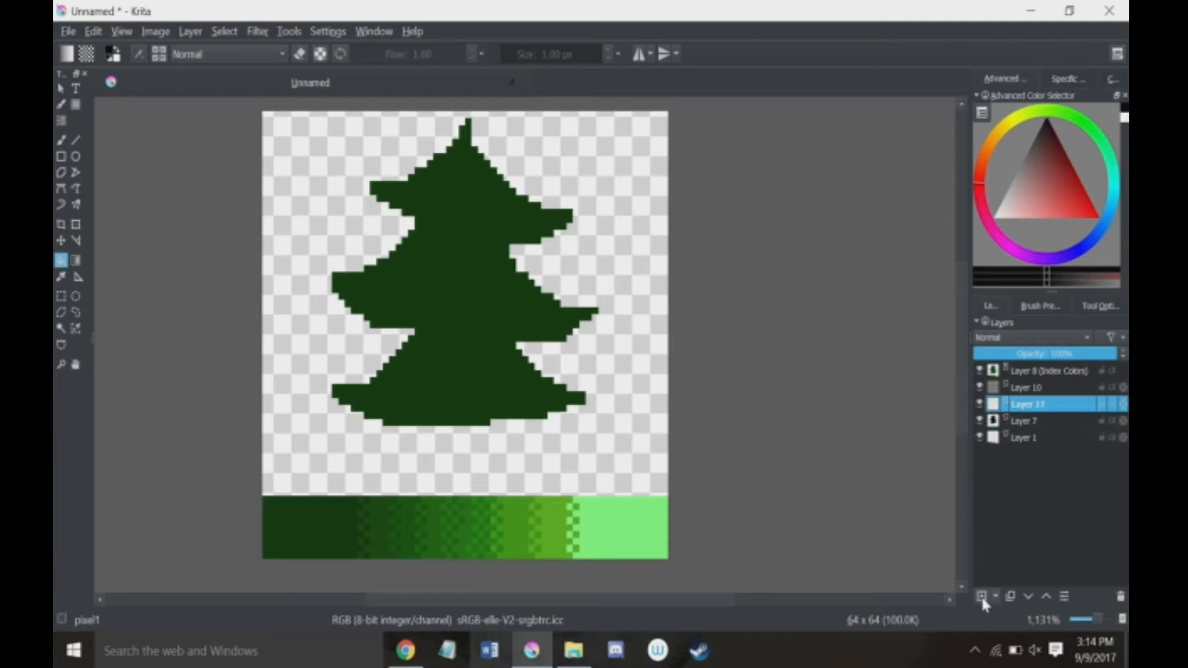
left_click(1031, 389)
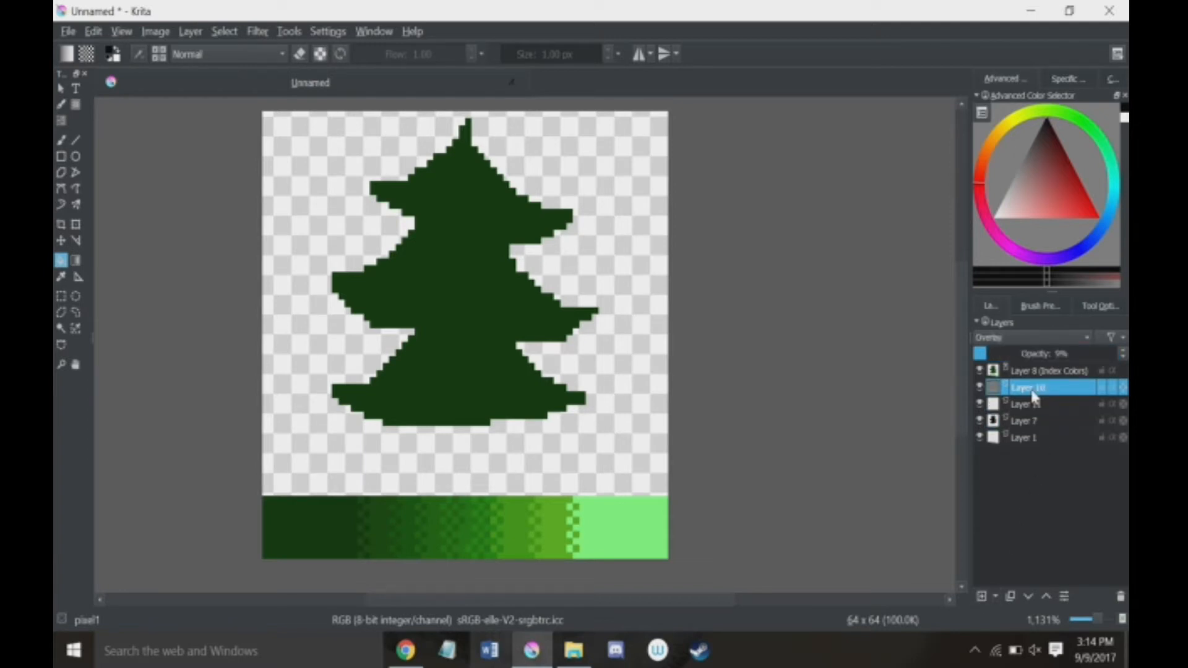
left_click(1026, 405)
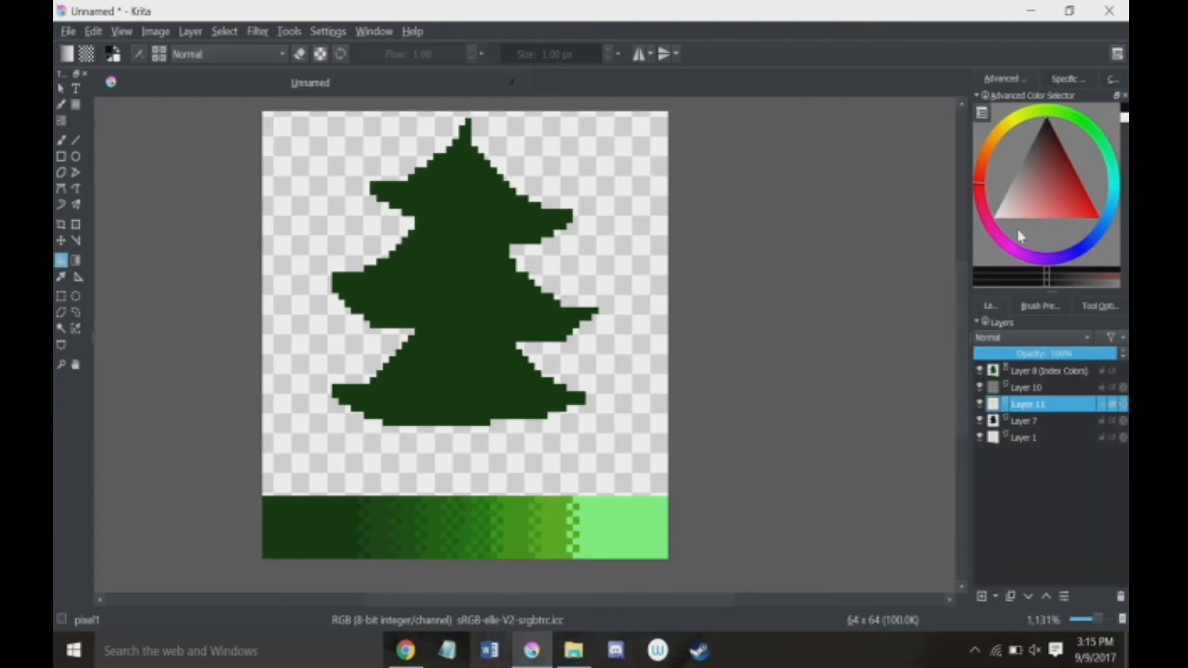
Step: Choose white as the painting colour and activate the Freehand Brush tool
left_click_drag(1031, 200, 835, 284)
left_click(63, 142)
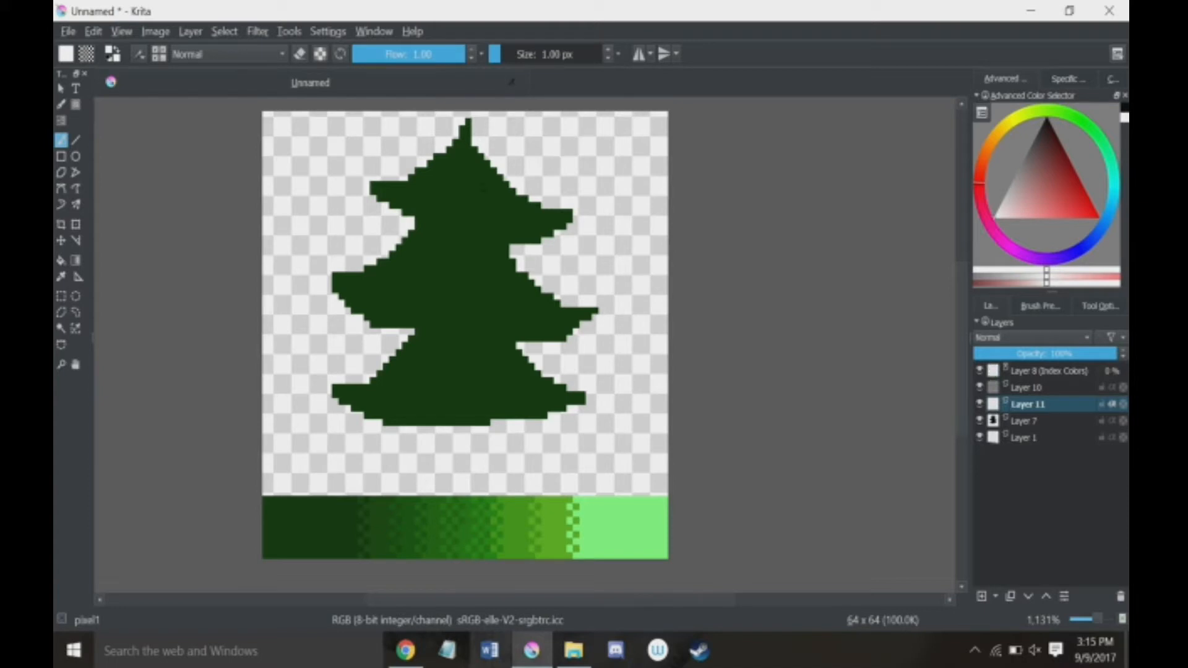
Step: Scribble white 1 px test strokes across the tree on Layer 11, and undo them
left_click_drag(501, 179, 408, 213)
left_click_drag(350, 311, 555, 296)
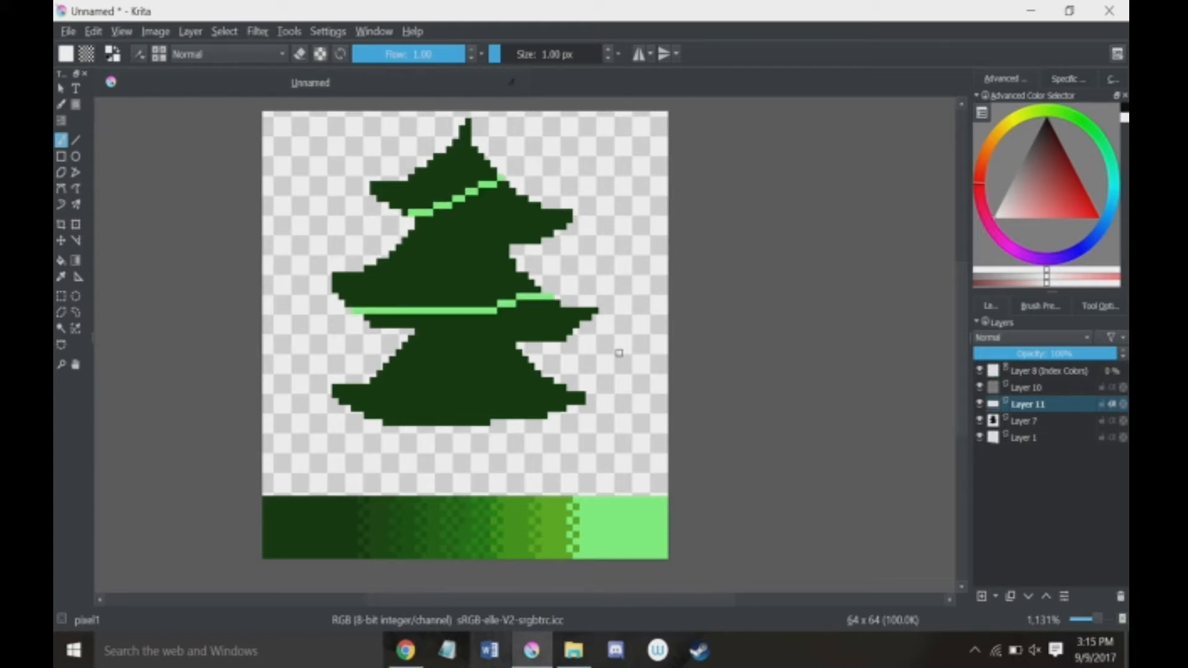
left_click_drag(565, 388, 454, 423)
mouse_move(325, 477)
left_mouse_down()
mouse_move(351, 370)
mouse_move(486, 451)
mouse_move(433, 266)
mouse_move(349, 136)
mouse_move(663, 265)
mouse_move(350, 264)
left_mouse_up()
left_click_drag(409, 452, 405, 253)
mouse_move(405, 254)
left_mouse_down()
mouse_move(491, 462)
mouse_move(320, 260)
mouse_move(428, 336)
left_mouse_up()
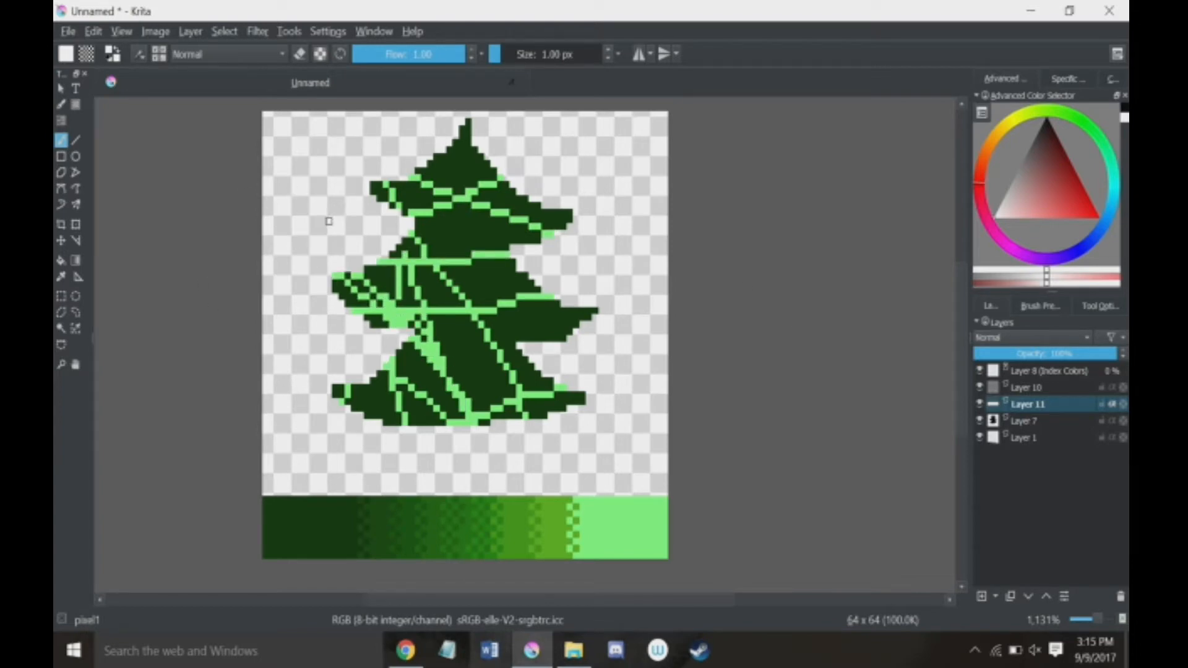
mouse_move(438, 265)
left_mouse_down()
mouse_move(629, 340)
mouse_move(470, 402)
mouse_move(427, 396)
mouse_move(577, 411)
left_mouse_up()
key("ctrl+z")
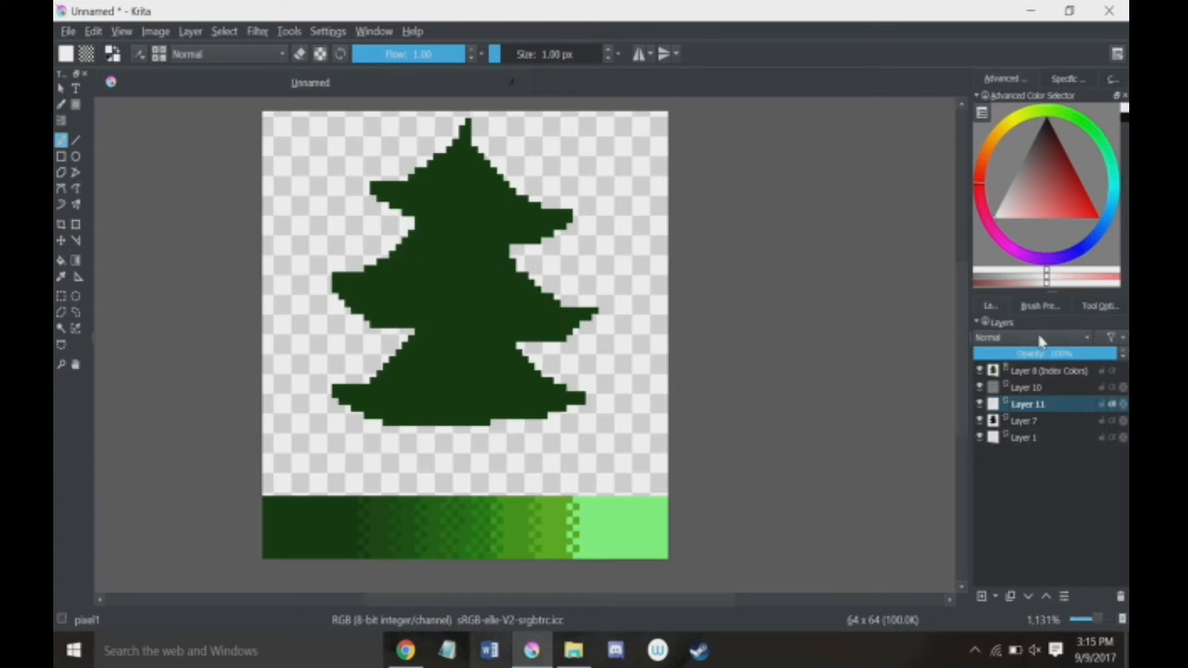
Step: Choose the Splat_wet_cells brush from the Wet presets and set its size to 3.66 px
left_click(1041, 309)
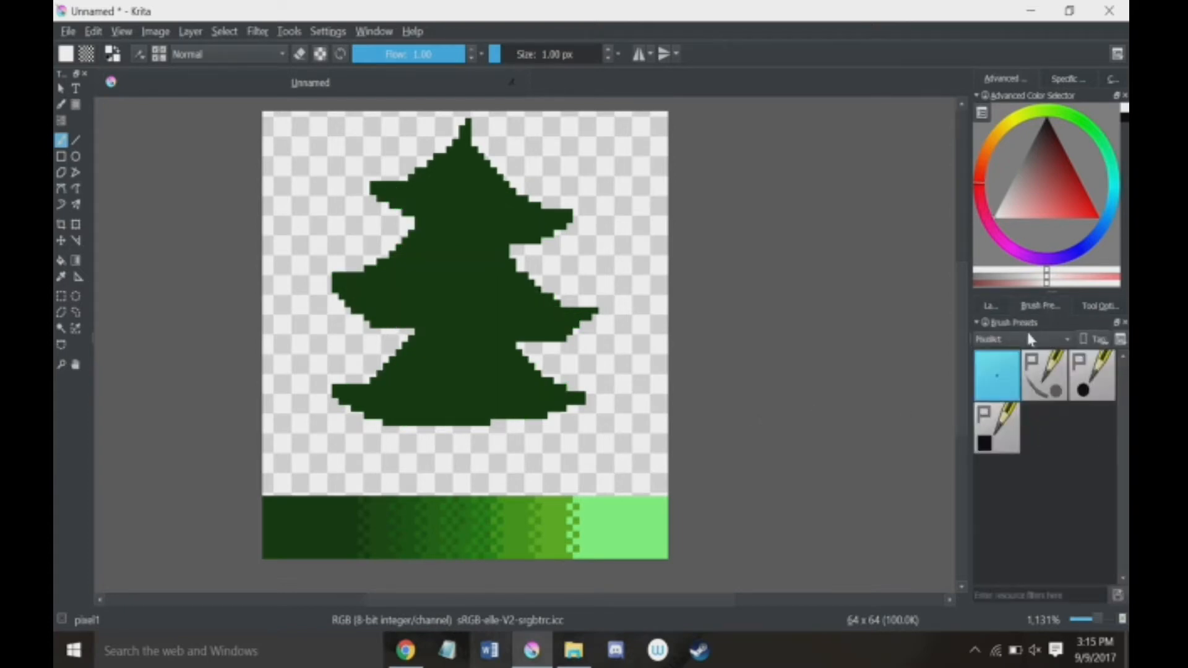
left_click(1030, 339)
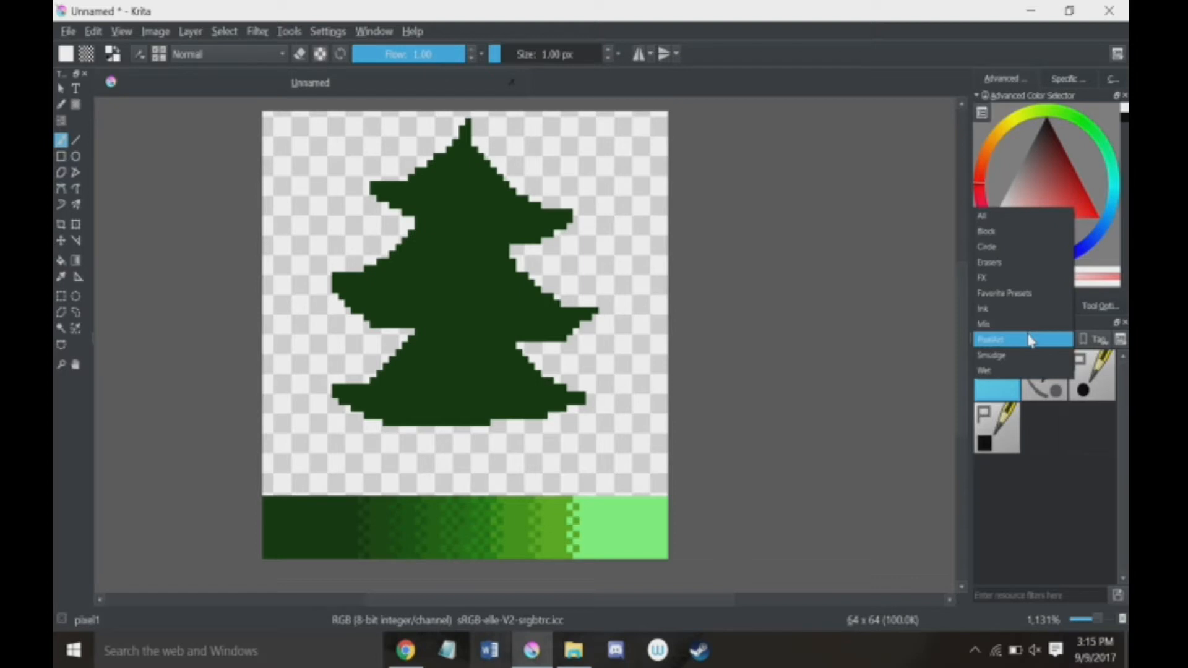
left_click(1018, 370)
left_click(1027, 340)
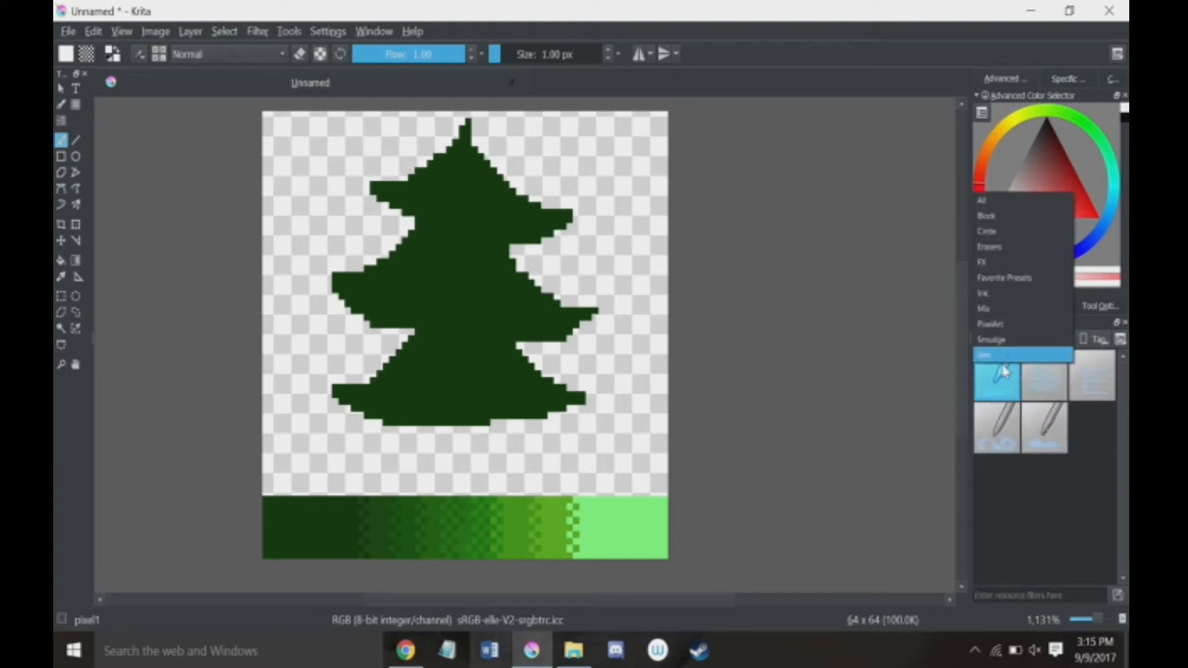
left_click(1002, 358)
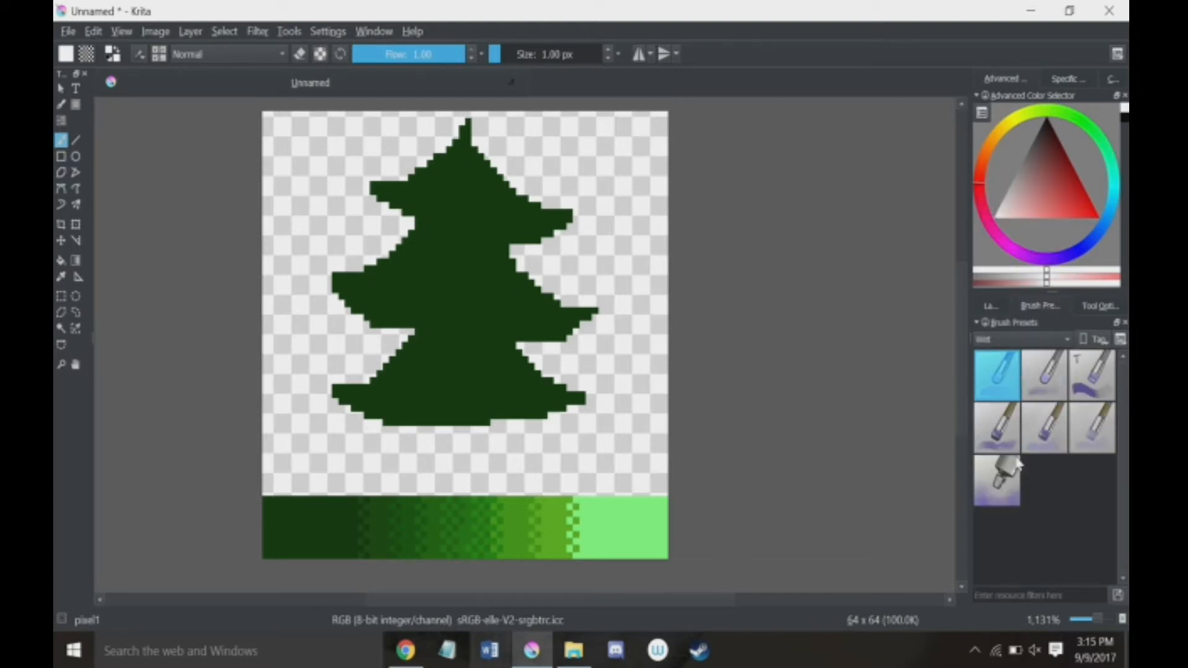
left_click(996, 485)
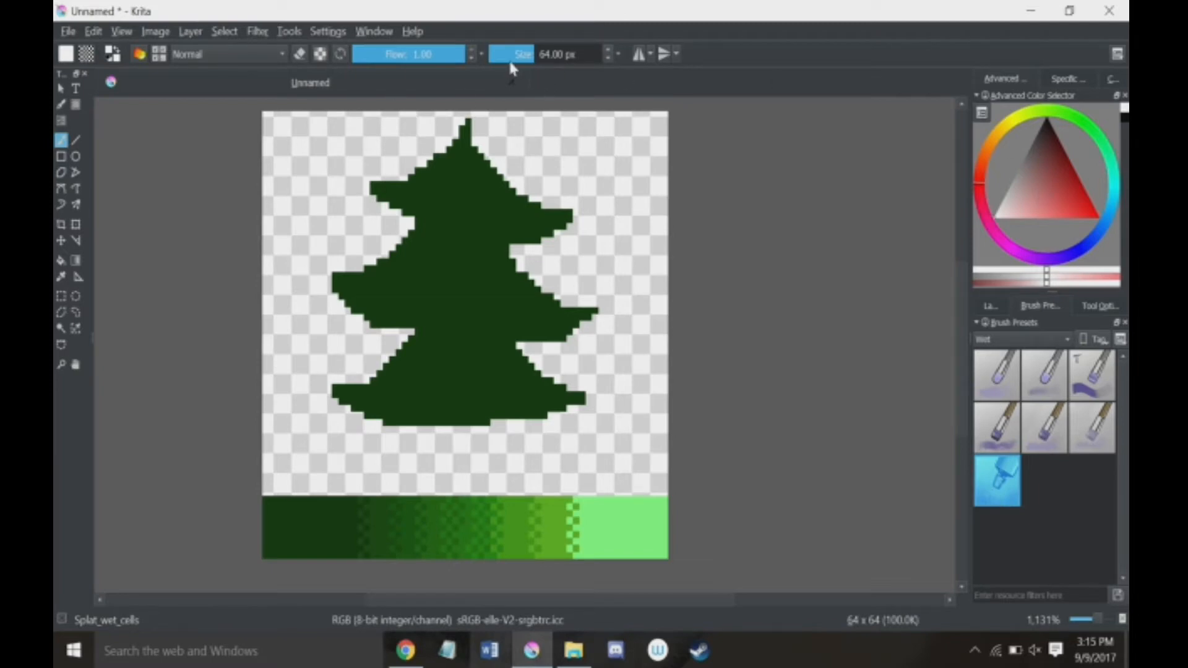
left_click_drag(512, 64, 506, 58)
left_click(990, 306)
left_click(512, 56)
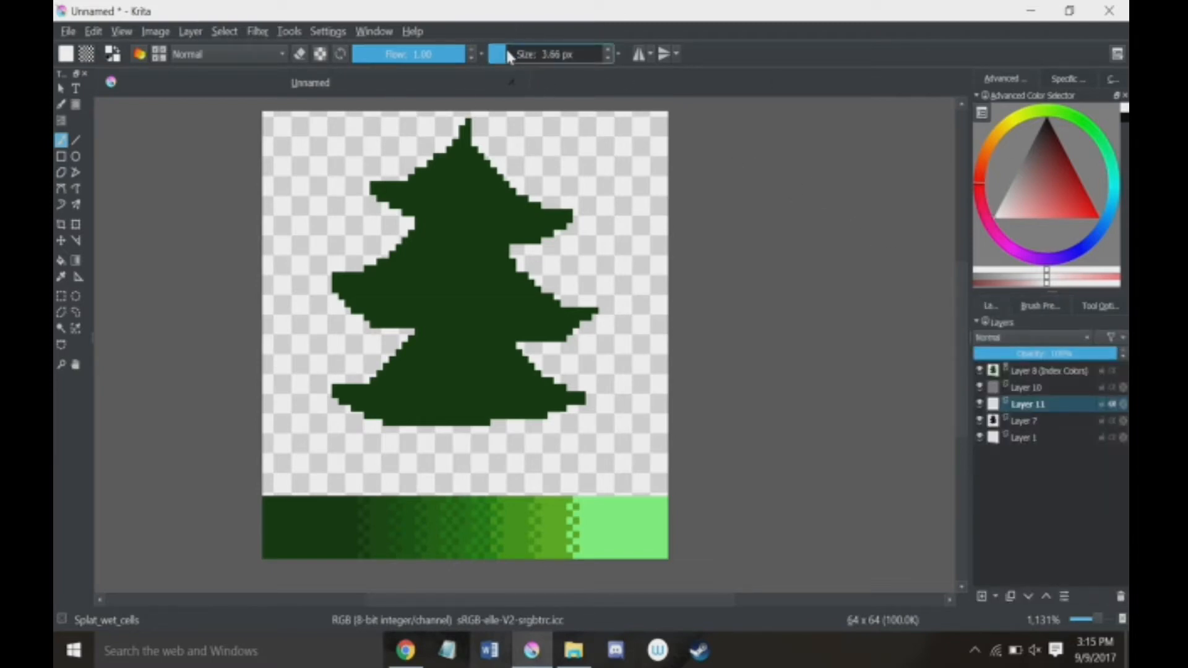
Step: Paint white highlights with the splat brush over the tree's upper, middle and lower branch tiers on Layer 11
mouse_move(473, 133)
left_mouse_down()
mouse_move(494, 189)
mouse_move(562, 232)
mouse_move(475, 139)
mouse_move(534, 192)
mouse_move(569, 204)
mouse_move(469, 176)
mouse_move(457, 154)
mouse_move(399, 179)
mouse_move(455, 162)
mouse_move(415, 185)
mouse_move(372, 176)
mouse_move(404, 184)
mouse_move(439, 158)
mouse_move(391, 218)
mouse_move(426, 212)
mouse_move(460, 179)
mouse_move(489, 249)
mouse_move(469, 190)
mouse_move(506, 218)
left_mouse_up()
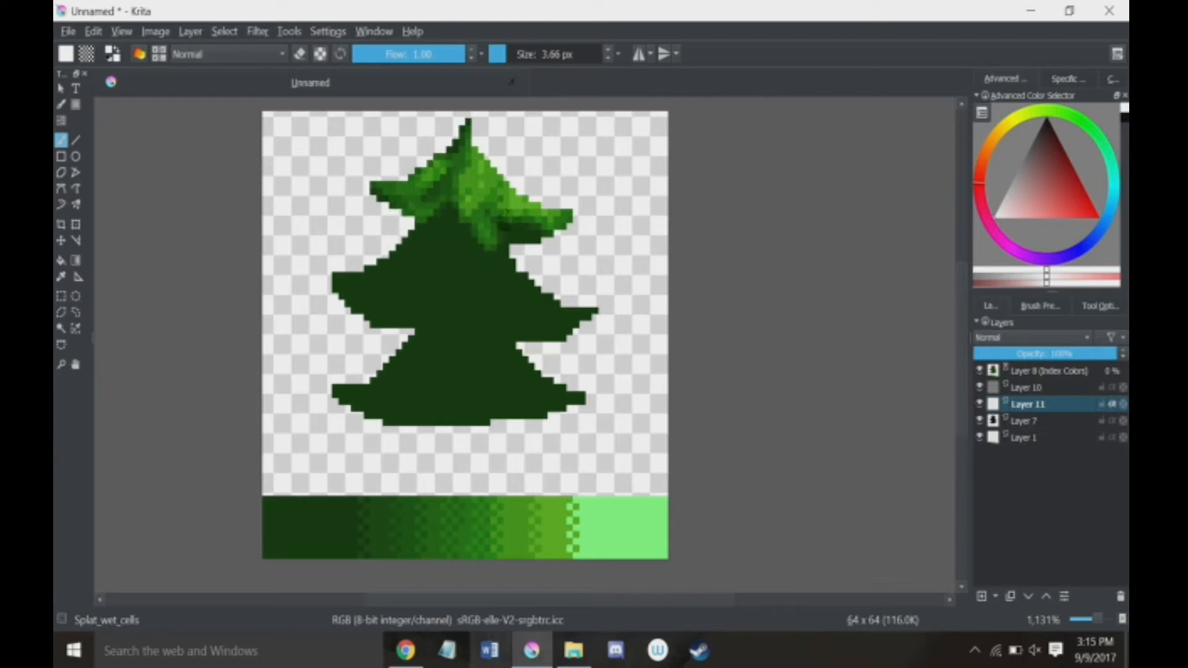
mouse_move(512, 269)
left_mouse_down()
mouse_move(594, 323)
mouse_move(566, 325)
mouse_move(500, 276)
mouse_move(486, 242)
mouse_move(514, 330)
mouse_move(461, 291)
mouse_move(455, 258)
mouse_move(436, 306)
mouse_move(403, 328)
mouse_move(444, 269)
mouse_move(377, 290)
mouse_move(435, 242)
mouse_move(367, 278)
mouse_move(450, 253)
mouse_move(484, 298)
mouse_move(475, 270)
mouse_move(524, 298)
mouse_move(476, 255)
left_mouse_up()
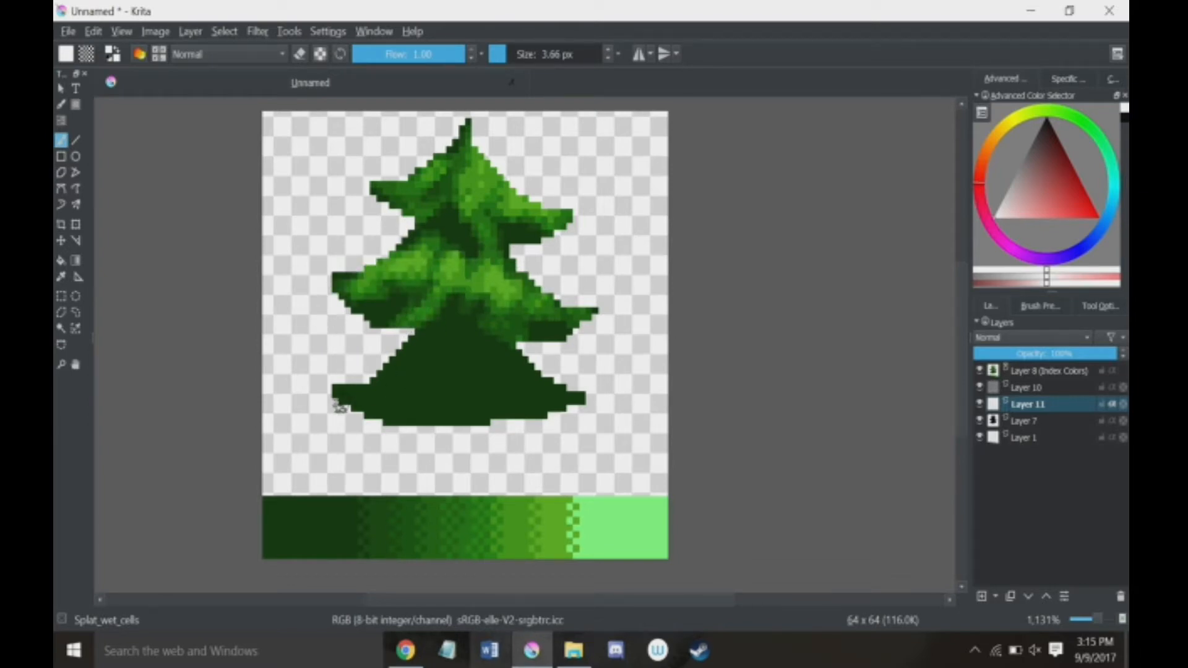
mouse_move(372, 379)
left_mouse_down()
mouse_move(413, 337)
mouse_move(346, 396)
mouse_move(436, 346)
mouse_move(365, 421)
mouse_move(447, 396)
mouse_move(453, 358)
mouse_move(576, 401)
mouse_move(464, 347)
mouse_move(442, 390)
mouse_move(450, 374)
mouse_move(388, 411)
mouse_move(425, 347)
mouse_move(383, 374)
left_mouse_up()
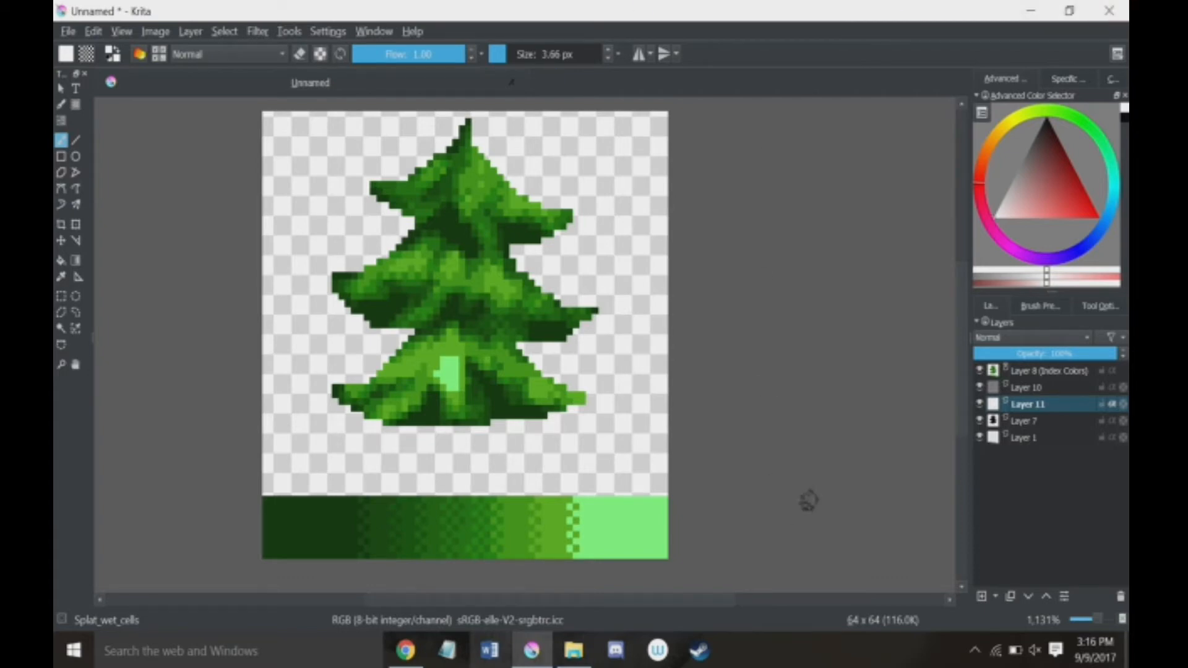
Step: Erase ragged notches on Layer 7 along the tree's bottom edge and under the middle tier's right branch tip
left_click(1027, 424)
left_click(300, 54)
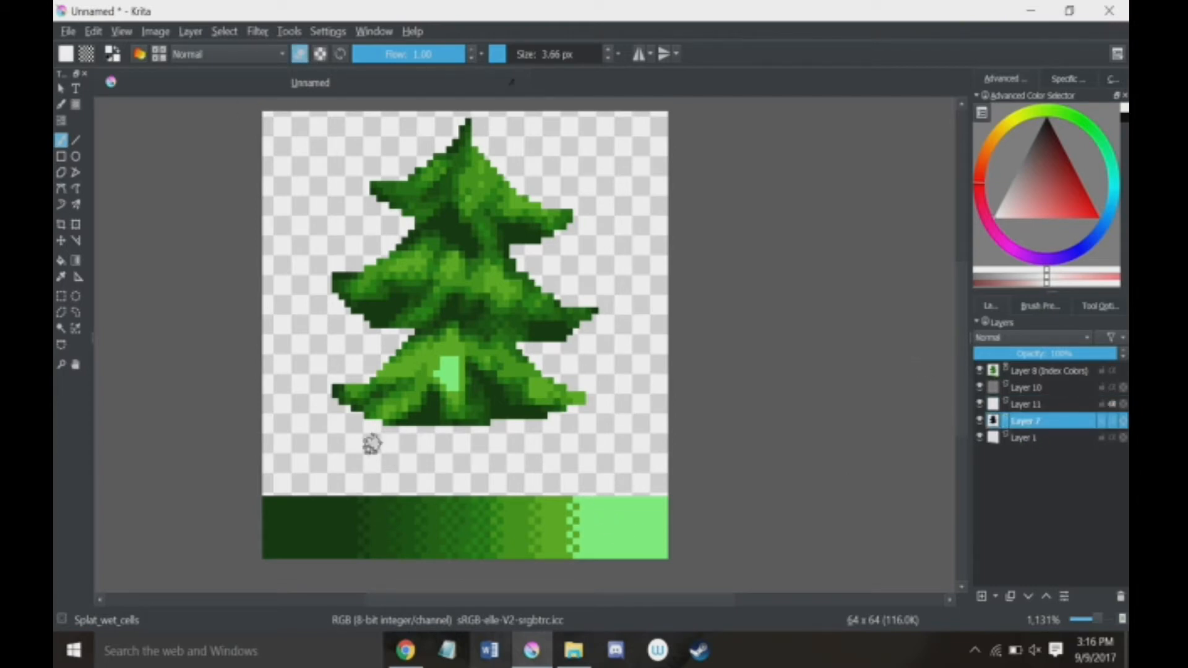
mouse_move(372, 443)
left_mouse_down()
mouse_move(426, 422)
mouse_move(398, 424)
left_mouse_up()
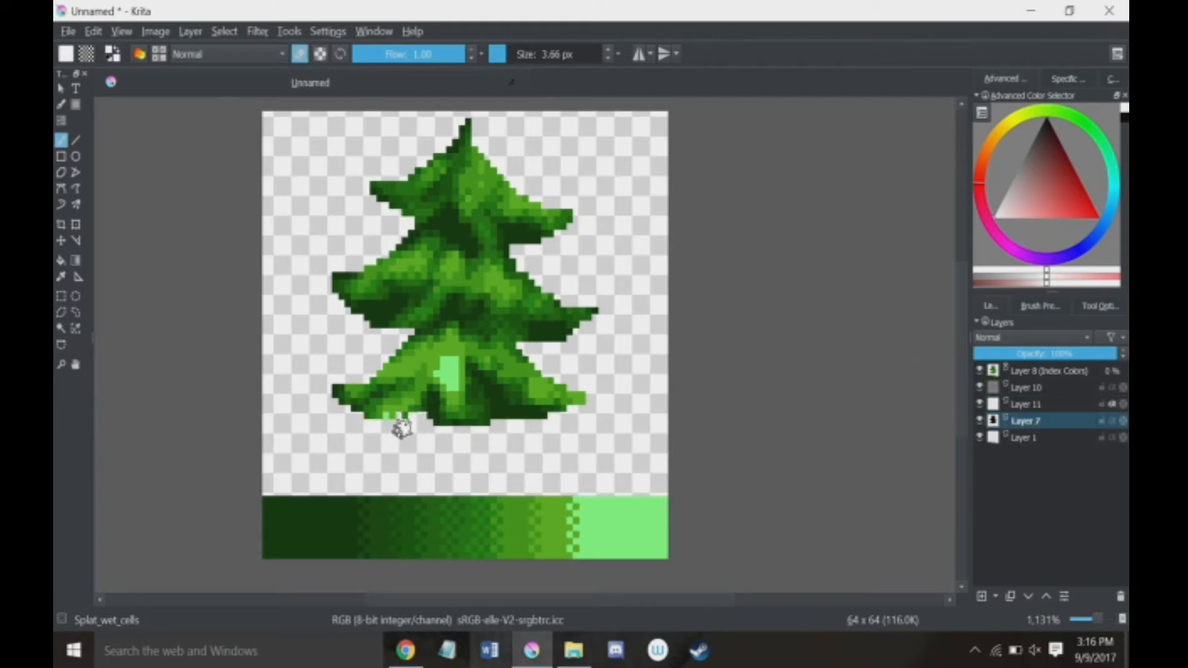
mouse_move(504, 421)
left_mouse_down()
mouse_move(492, 403)
mouse_move(561, 409)
left_mouse_up()
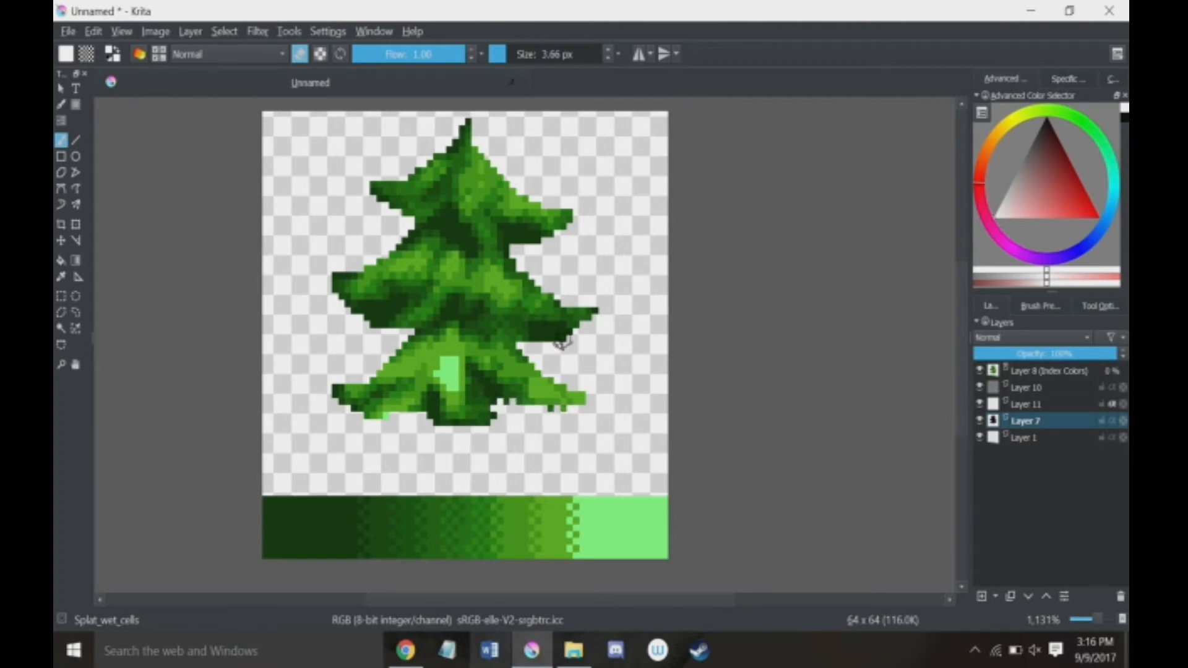
left_click_drag(562, 343, 543, 348)
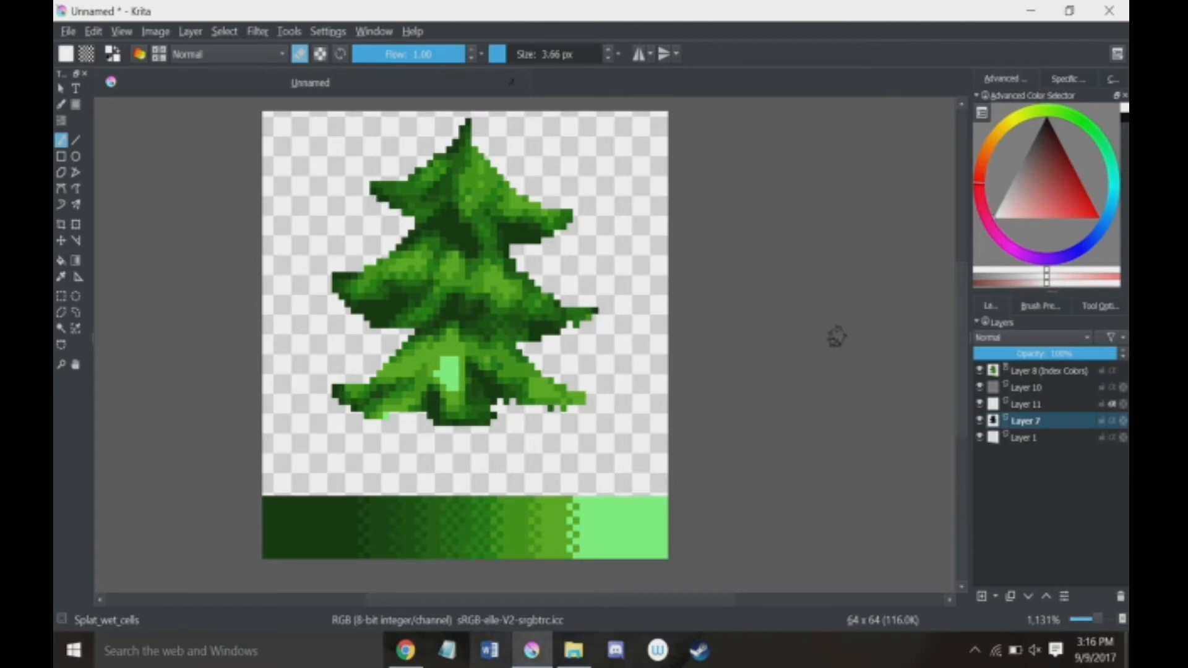
Step: Add a group layer above the Index Colors layer and move all the other layers into it
left_click(1069, 372)
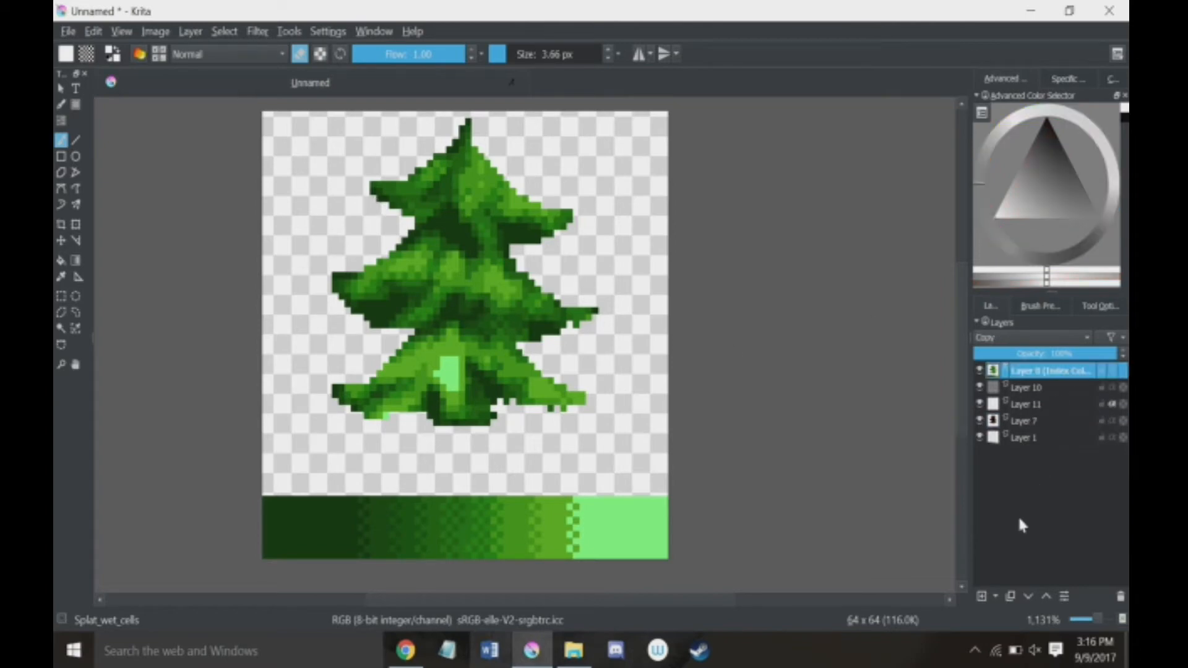
left_click(996, 596)
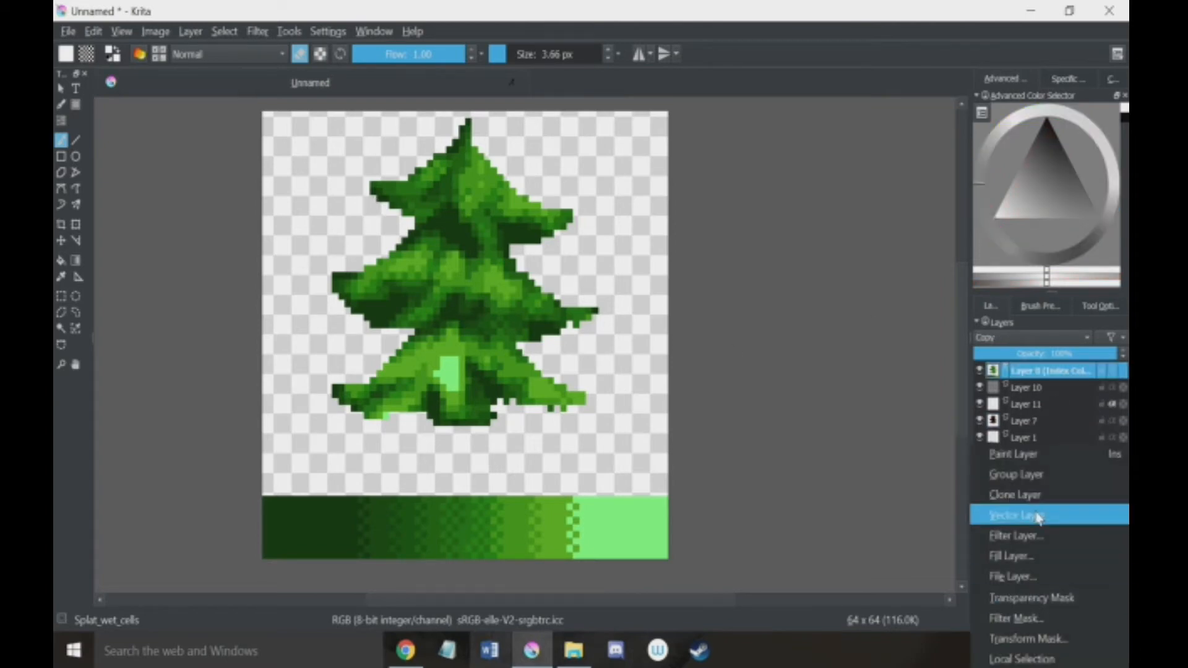
left_click(1037, 481)
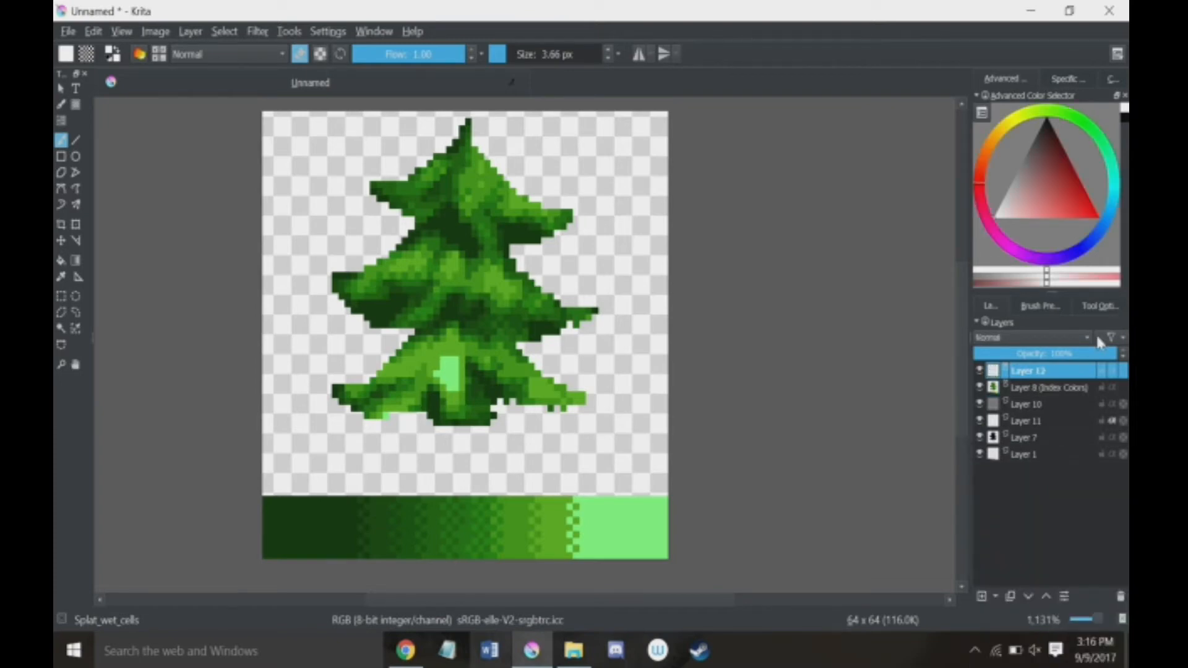
left_click(1027, 387)
left_click(1021, 458, "shift")
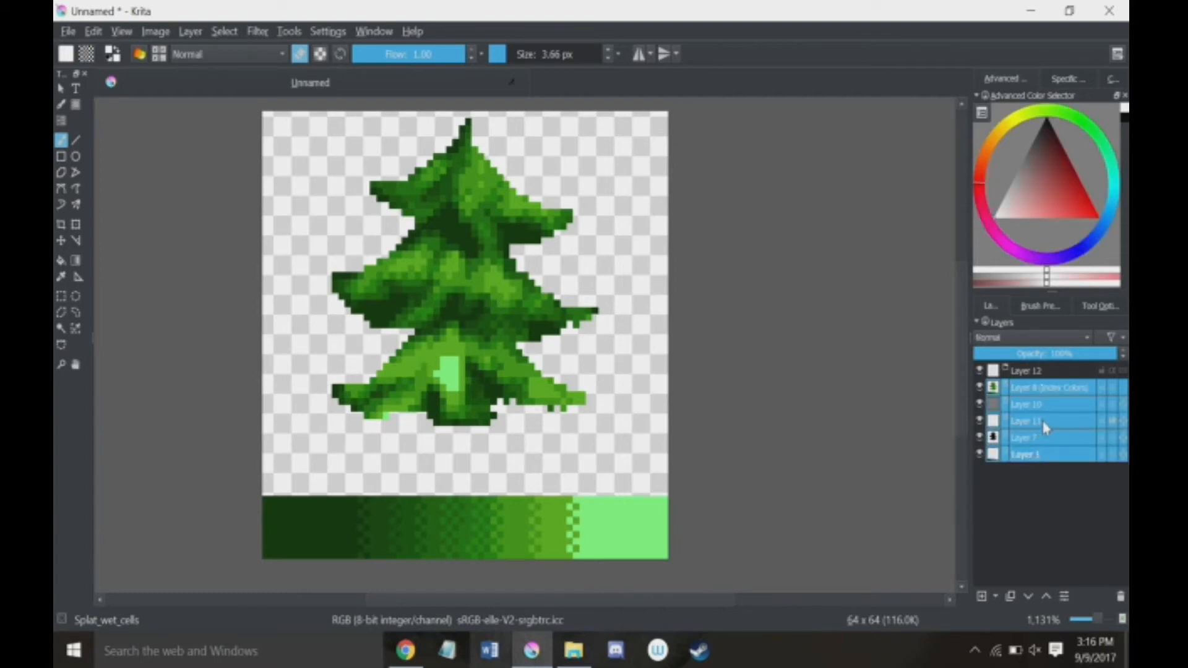
mouse_move(1044, 427)
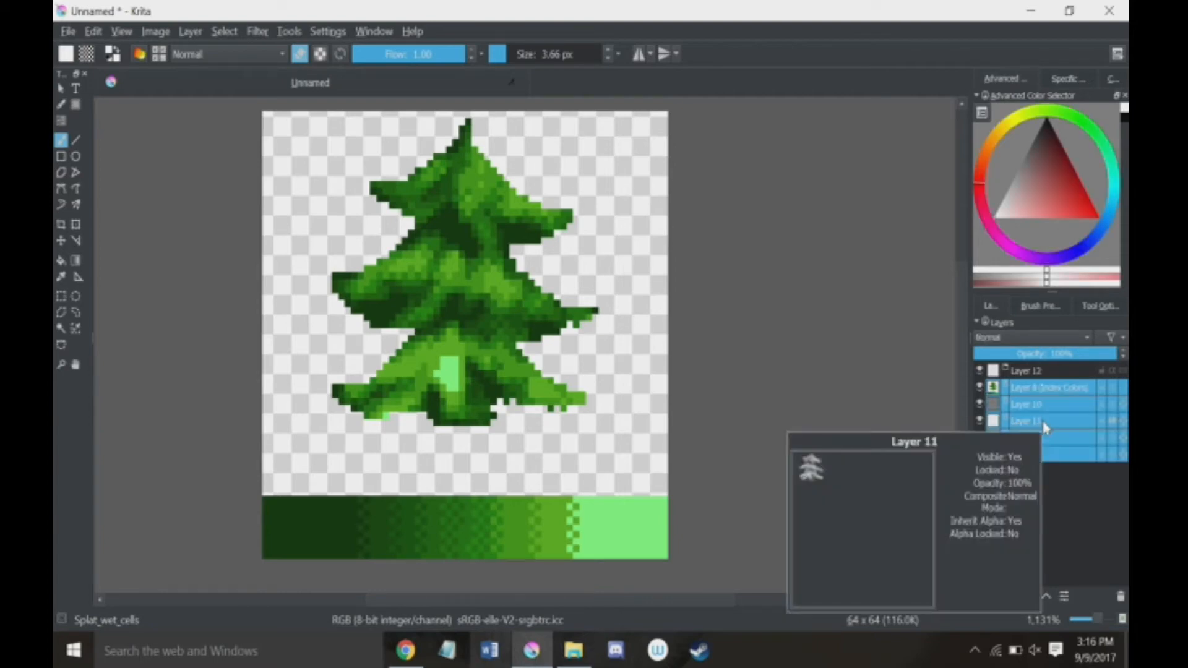
left_click_drag(1044, 427, 1076, 370)
left_click(1068, 531)
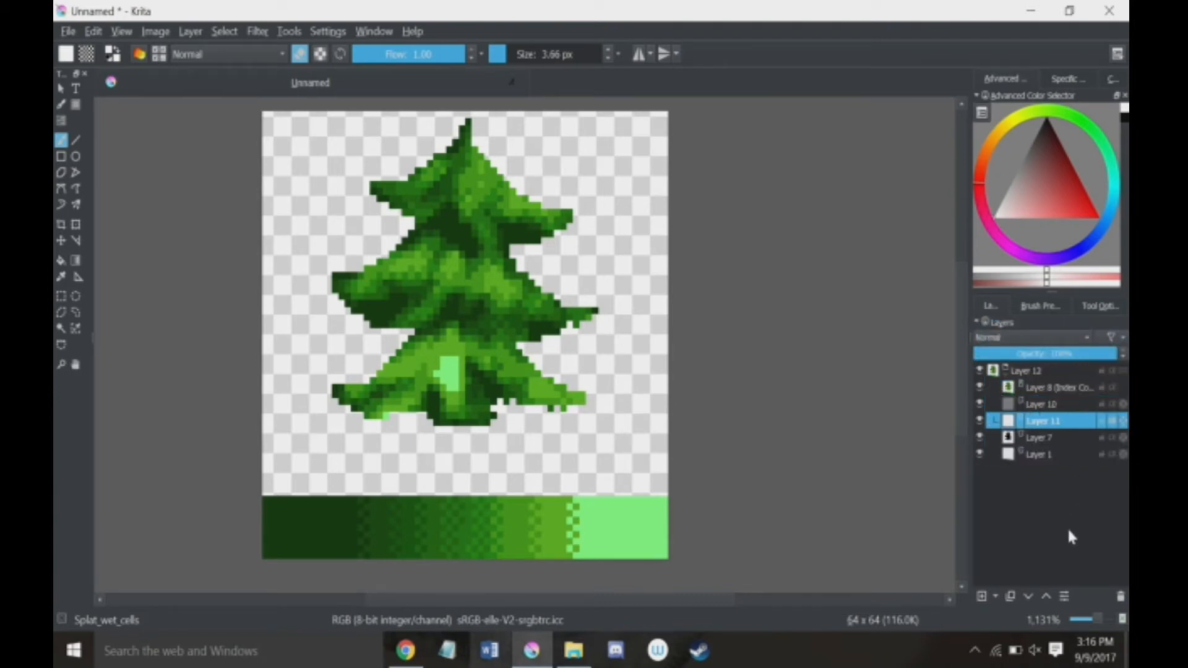
Step: Add a new paint layer and move it out of the group to the bottom of the layer stack
left_click(1045, 455)
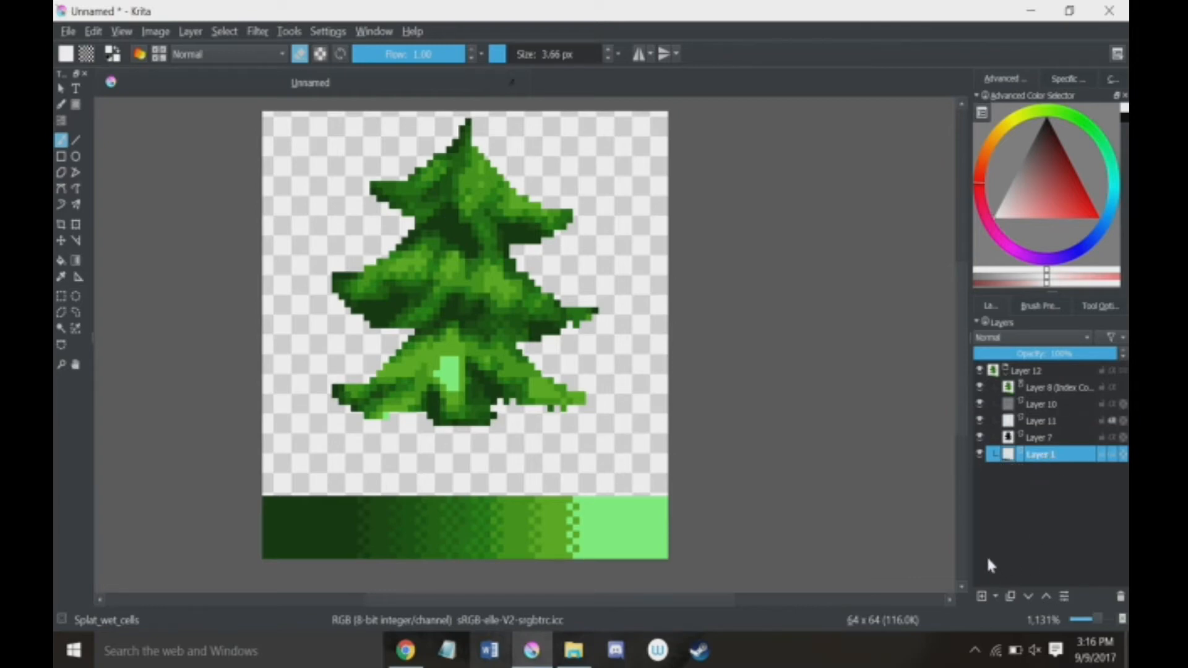
left_click(983, 596)
left_click_drag(1032, 460, 1022, 486)
Step: Try painting dark red splatter strokes behind the tree on the new bottom layer, and undo them
left_click(1071, 169)
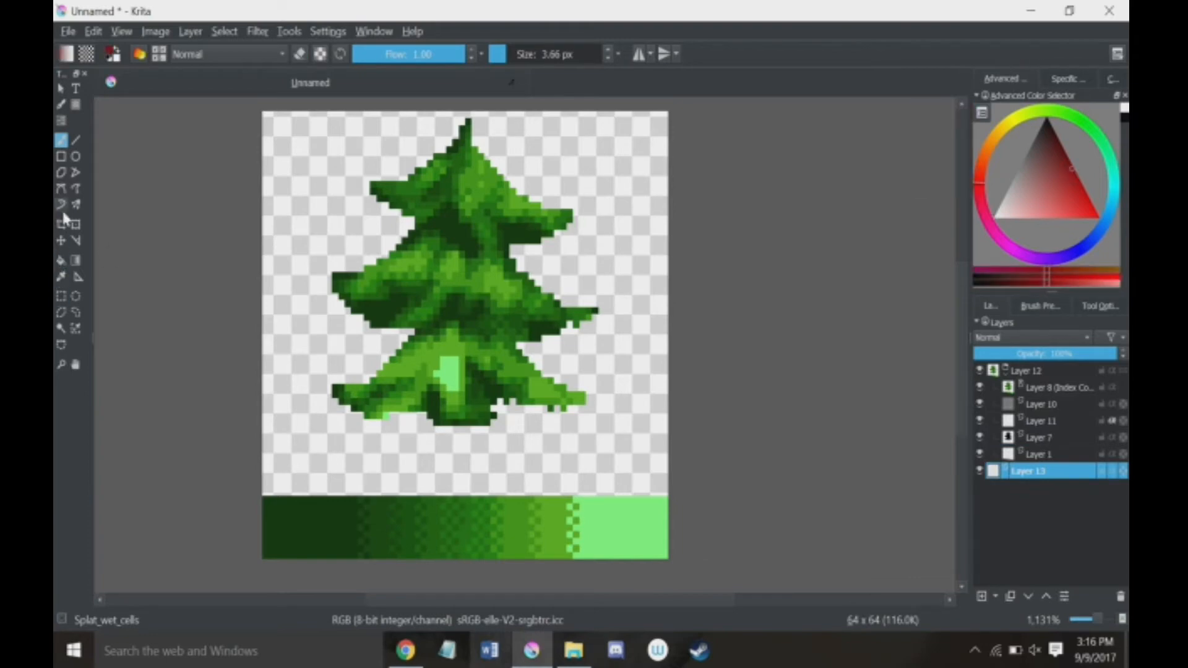
mouse_move(353, 175)
left_mouse_down()
mouse_move(394, 219)
mouse_move(341, 172)
mouse_move(398, 259)
mouse_move(736, 268)
mouse_move(538, 308)
mouse_move(486, 348)
mouse_move(330, 332)
mouse_move(277, 370)
mouse_move(246, 310)
mouse_move(313, 375)
mouse_move(665, 293)
mouse_move(282, 186)
mouse_move(609, 172)
left_mouse_up()
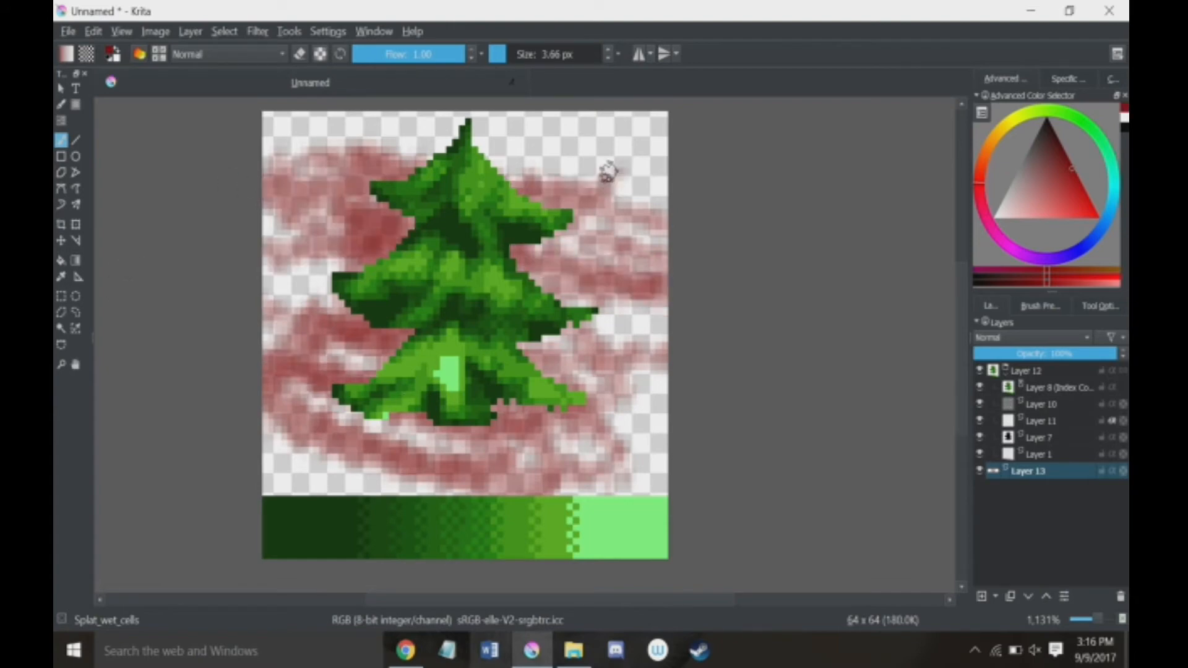
key("ctrl+z")
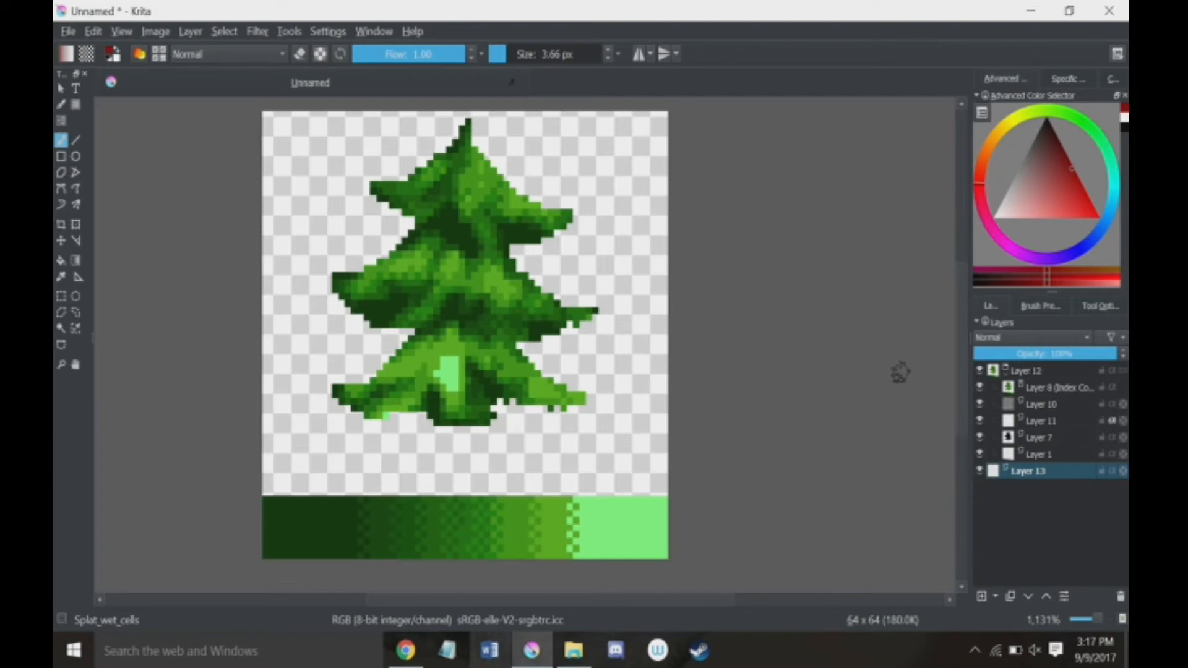
Step: Turn on wrap-around mode to show the tree image as a repeating tile pattern
key("w")
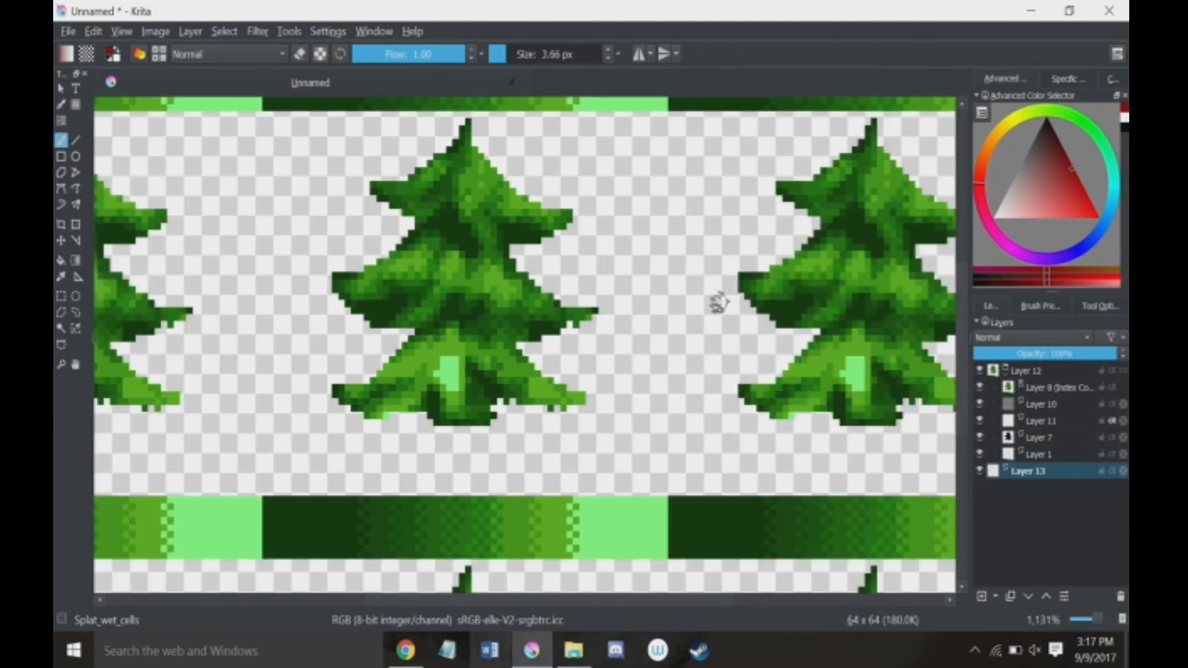
scroll(717, 303, "down", 6)
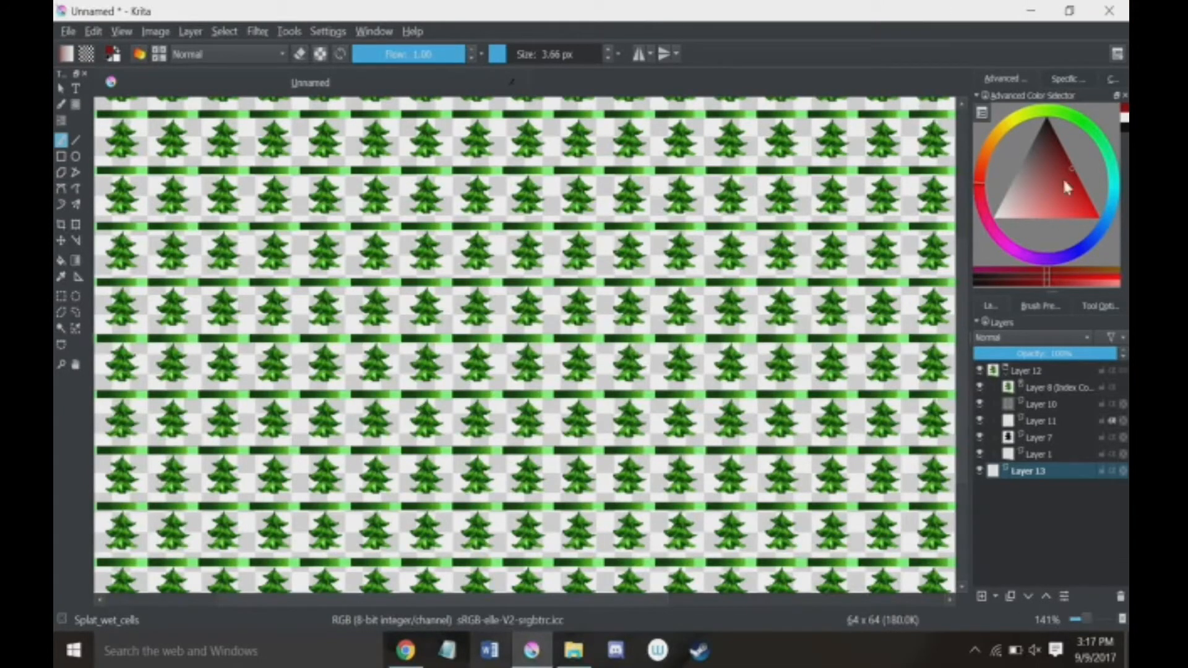
Step: Set the painting colour to bright red and choose the pixel1 brush from the PixelArt presets
left_click_drag(1063, 177, 1098, 217)
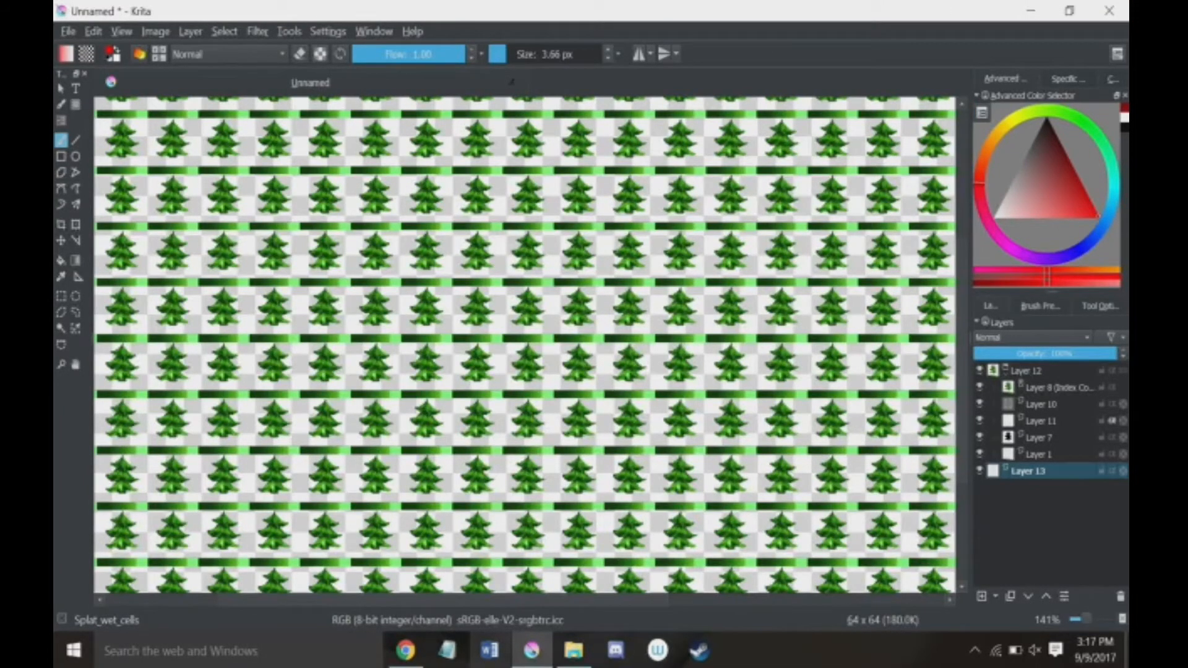
left_click(1042, 307)
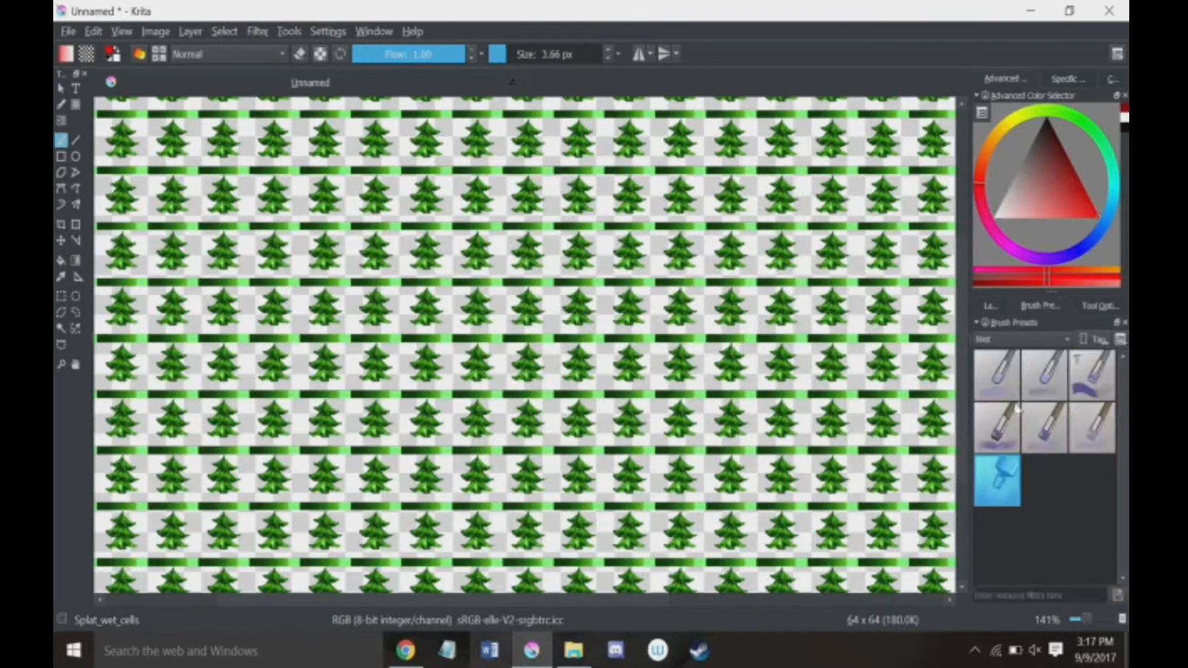
left_click(1022, 340)
left_click(1001, 309)
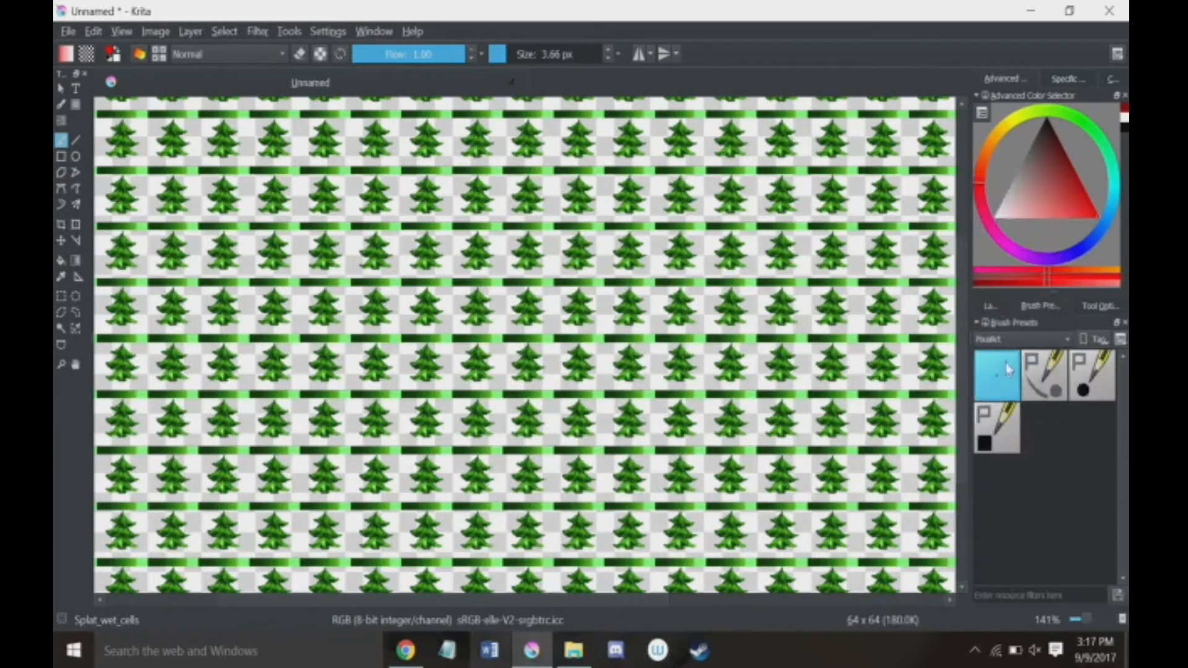
left_click(1044, 375)
left_click(997, 375)
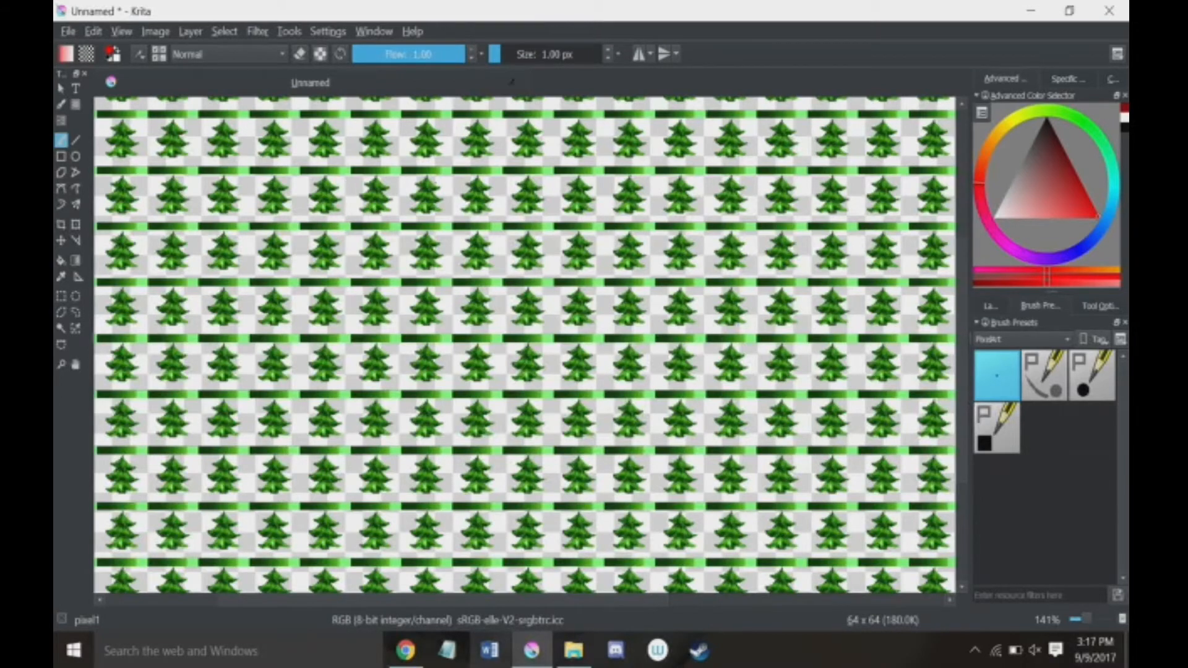
Step: Scribble bright red 1 px strokes across the tiled background on the bottom layer, and undo them
mouse_move(440, 297)
left_mouse_down()
mouse_move(557, 384)
mouse_move(625, 309)
mouse_move(470, 347)
mouse_move(581, 291)
mouse_move(483, 359)
mouse_move(575, 309)
mouse_move(476, 294)
mouse_move(532, 346)
left_mouse_up()
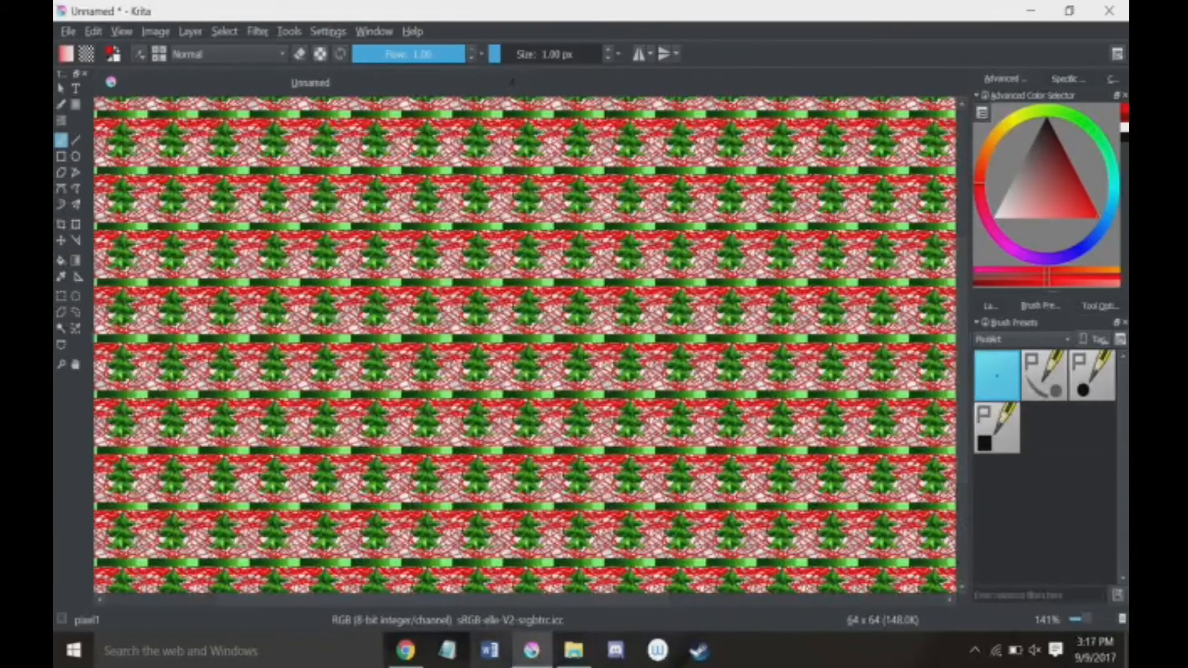
key("ctrl+z")
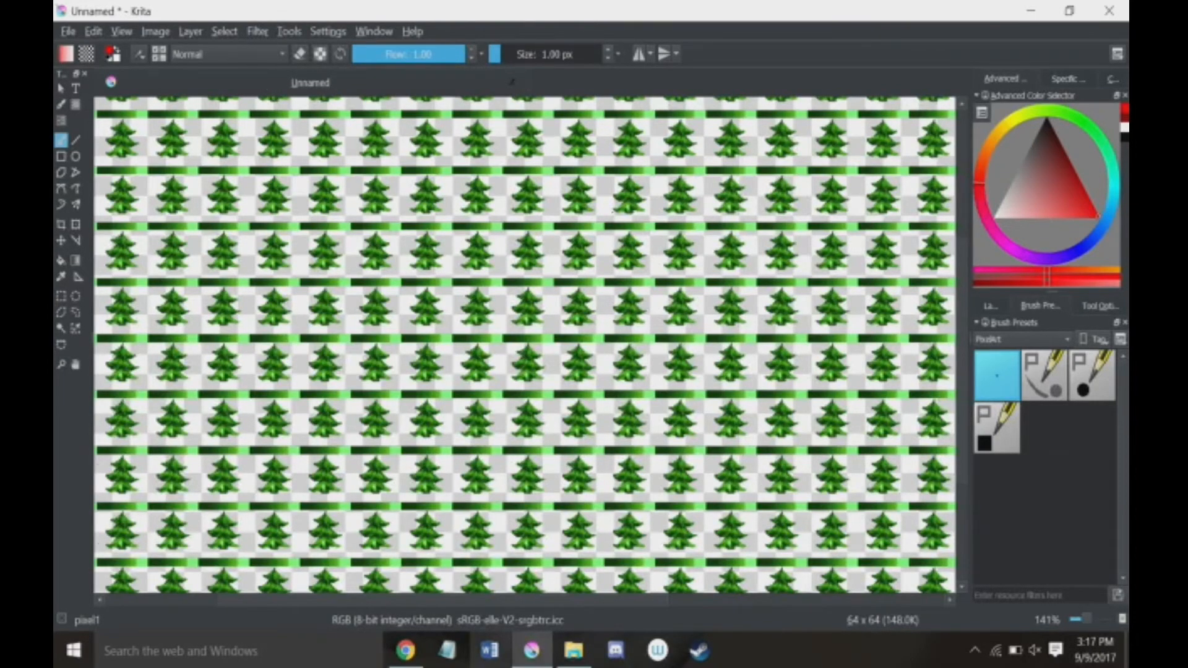
Step: Turn off wrap-around mode and centre the single pine tree image in the canvas view
scroll(613, 212, "up", 5)
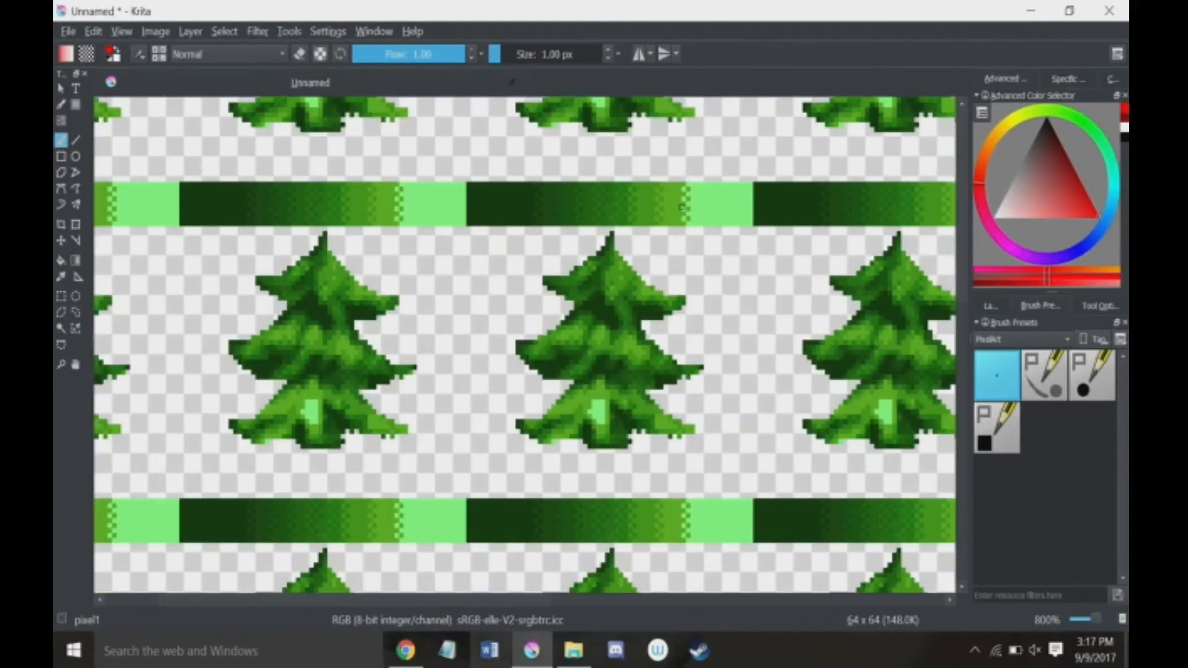
key("w")
scroll(920, 358, "down", 1)
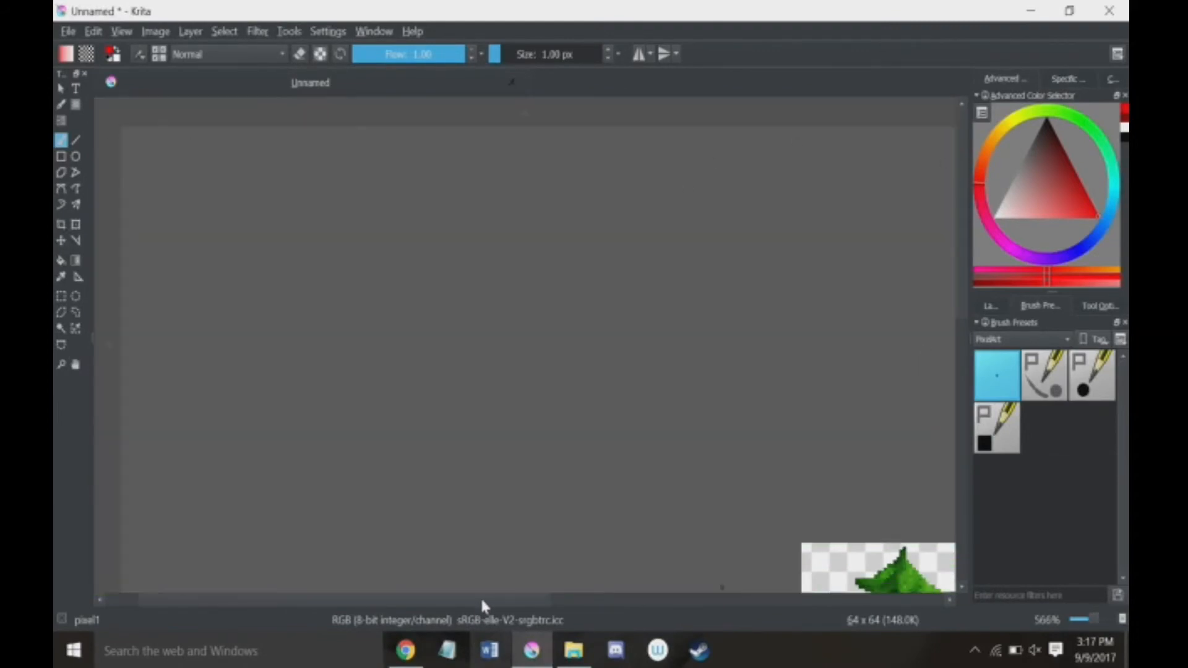
left_click_drag(482, 601, 637, 601)
left_click_drag(961, 270, 954, 375)
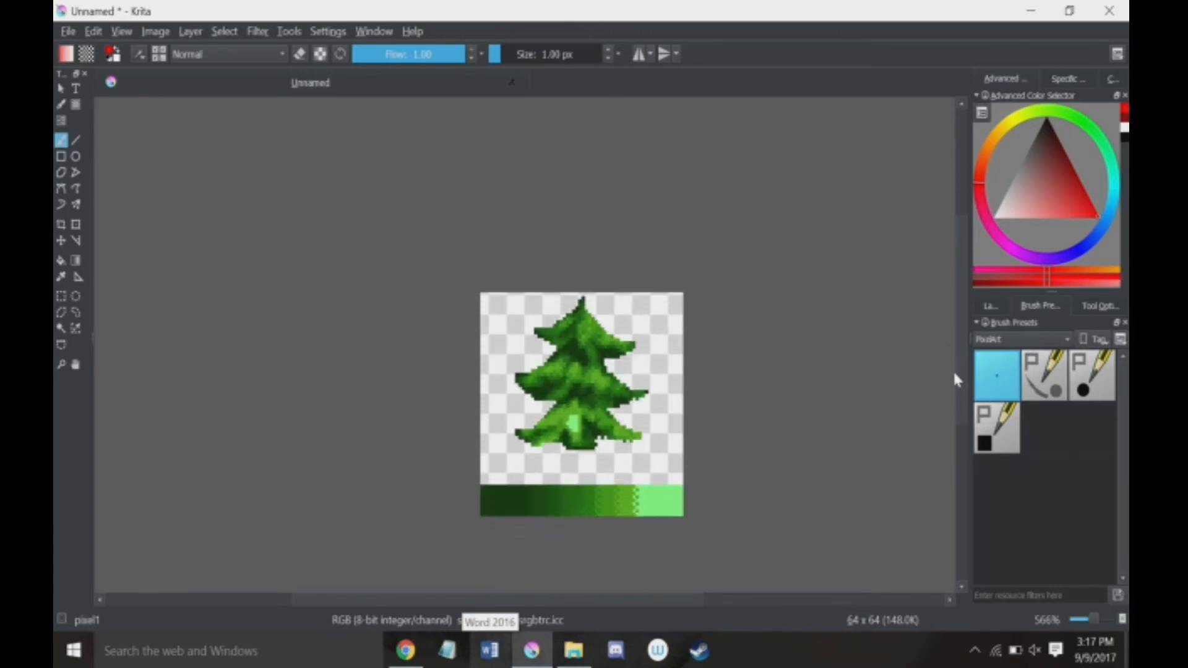
Step: Switch the workspace layout to Animation and centre the tree in the resized canvas area
left_click(1117, 54)
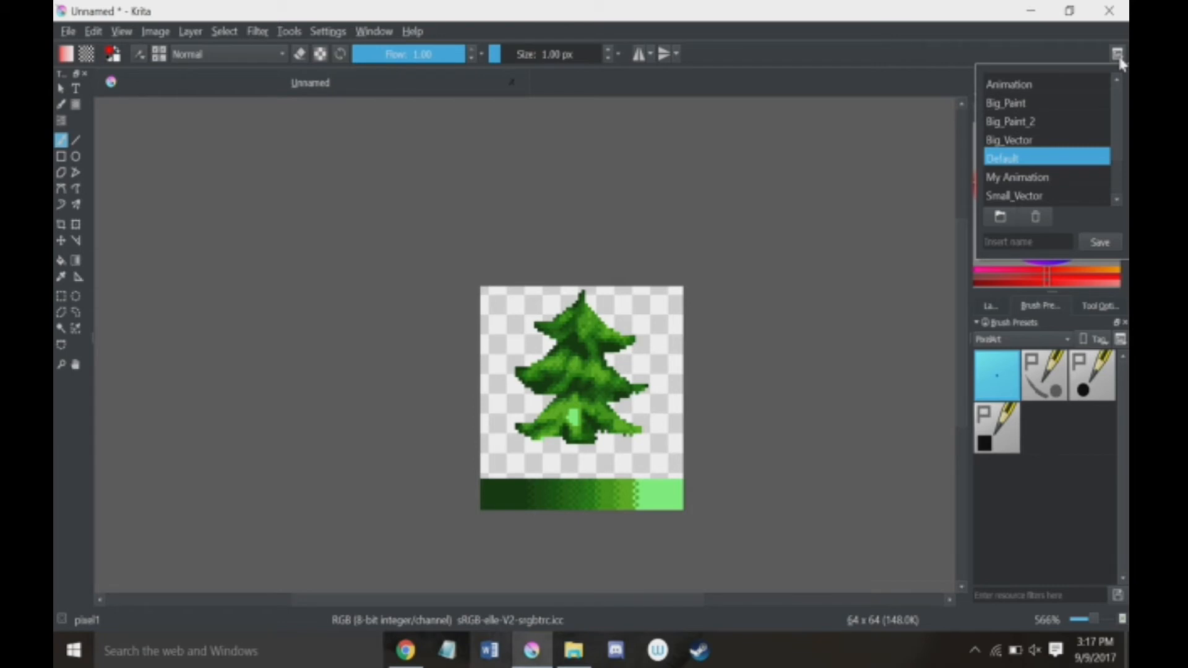
left_click(1089, 59)
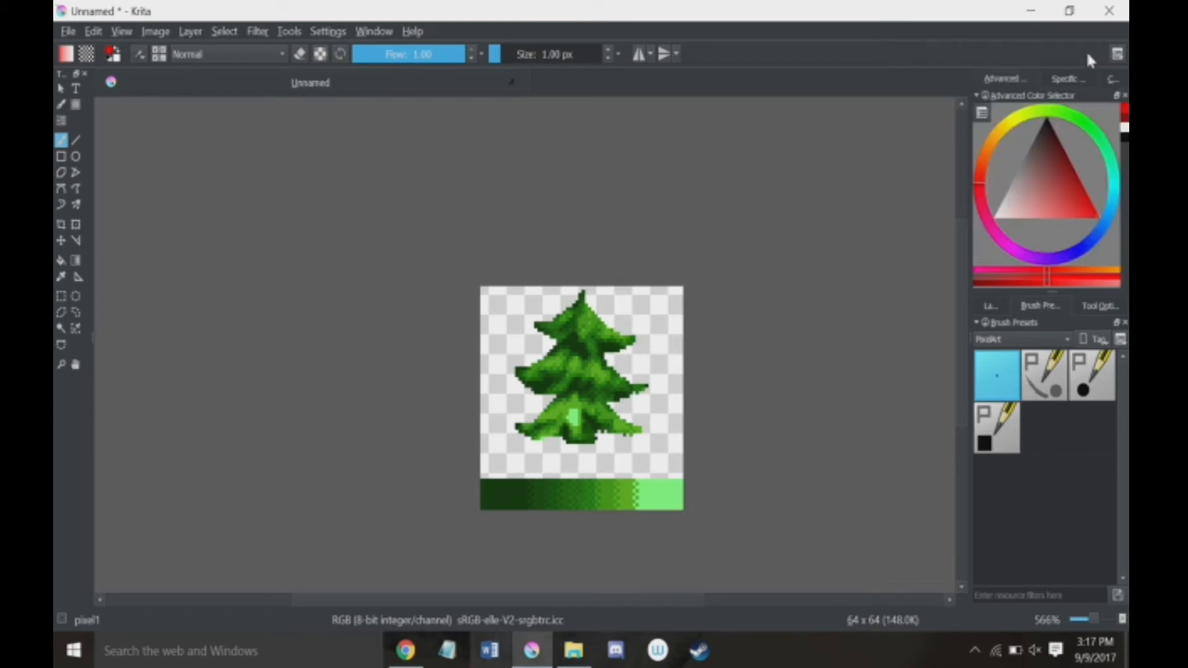
left_click(1117, 54)
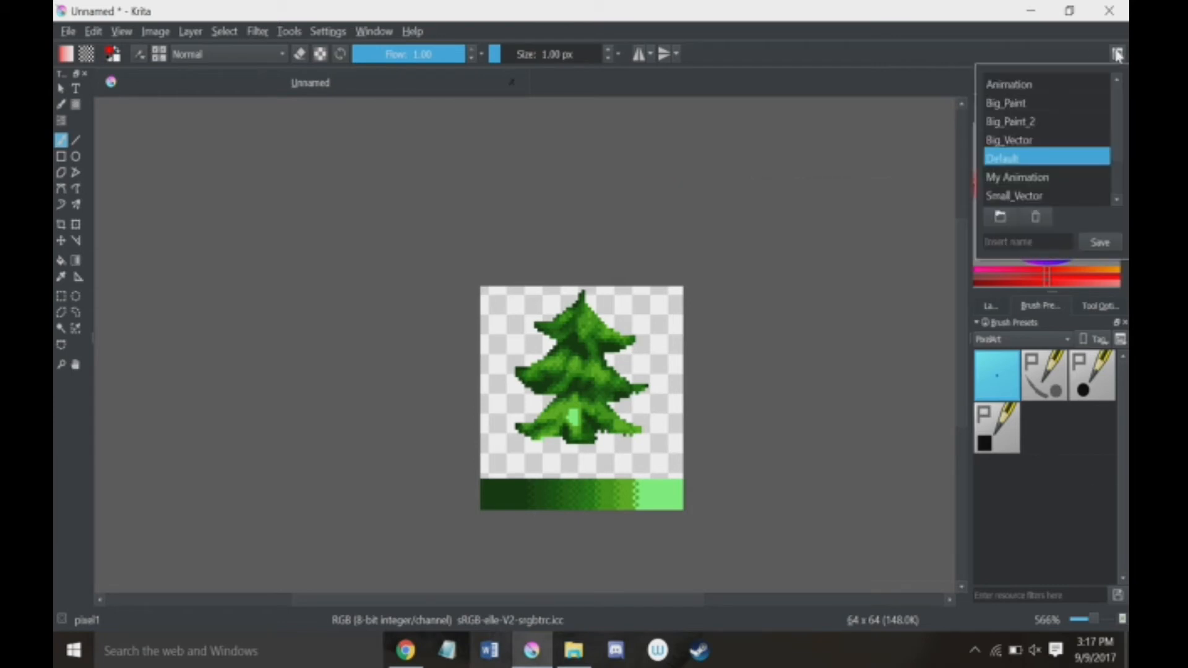
left_click(1051, 85)
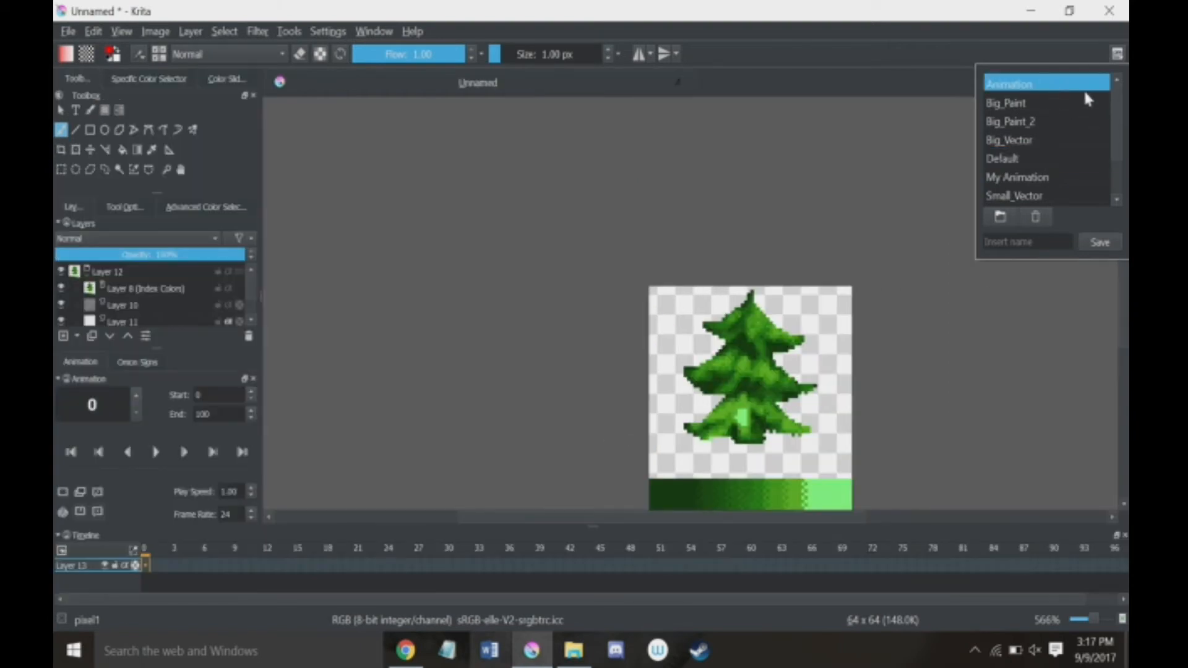
left_click_drag(499, 518, 578, 518)
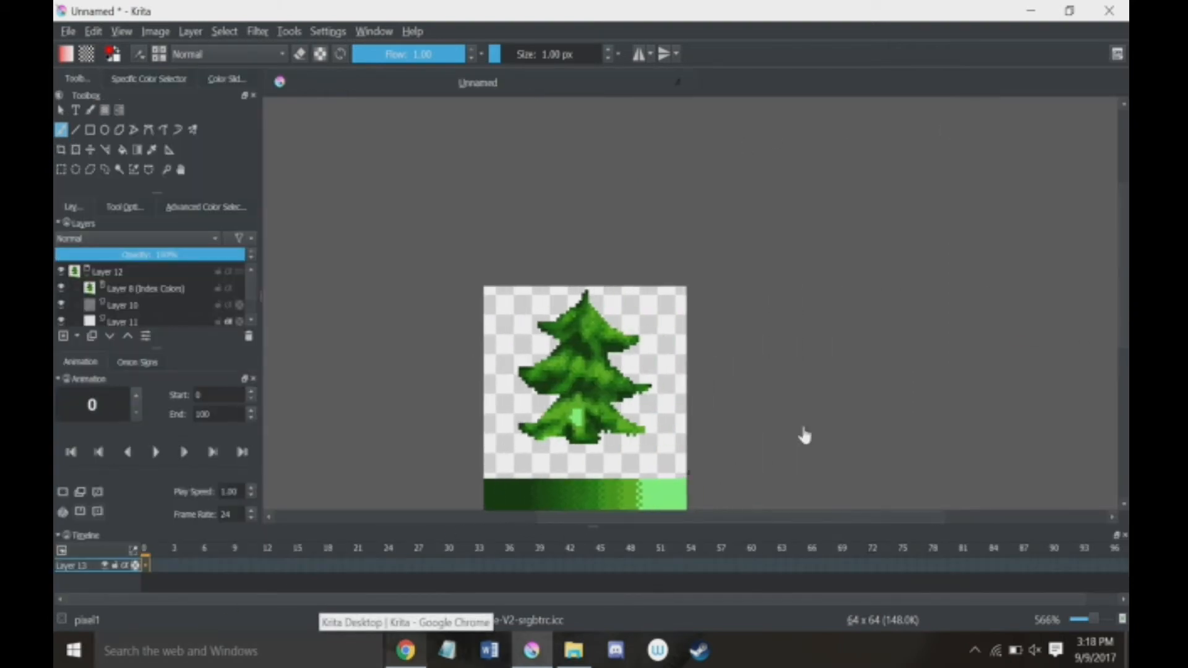
left_click_drag(1125, 219, 1125, 260)
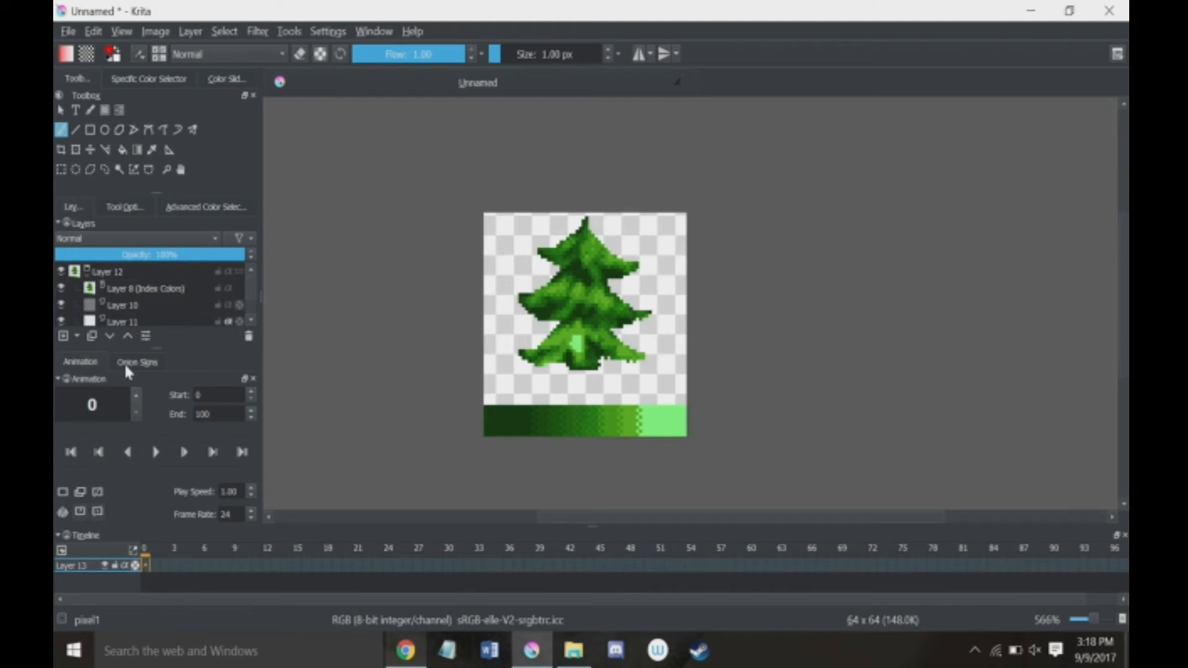
Step: Open dragon for animating.kra and go to frame 0 of the Base layer in the timeline
left_click(323, 32)
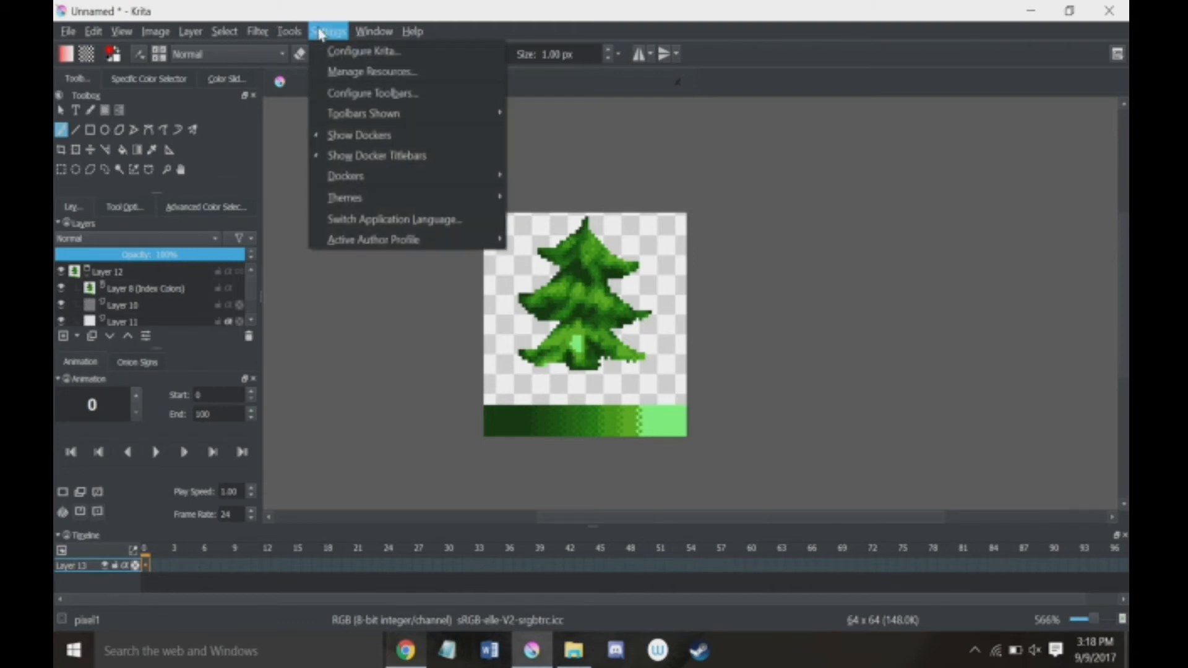
left_click(334, 323)
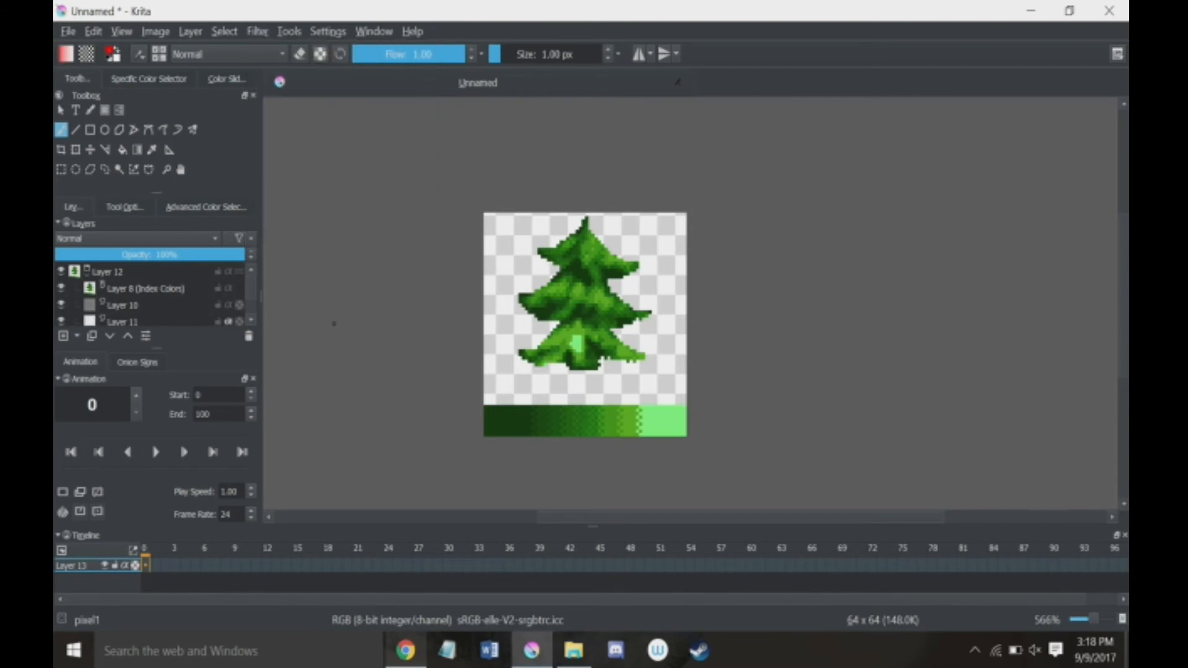
key("ctrl+o")
double_click(614, 163)
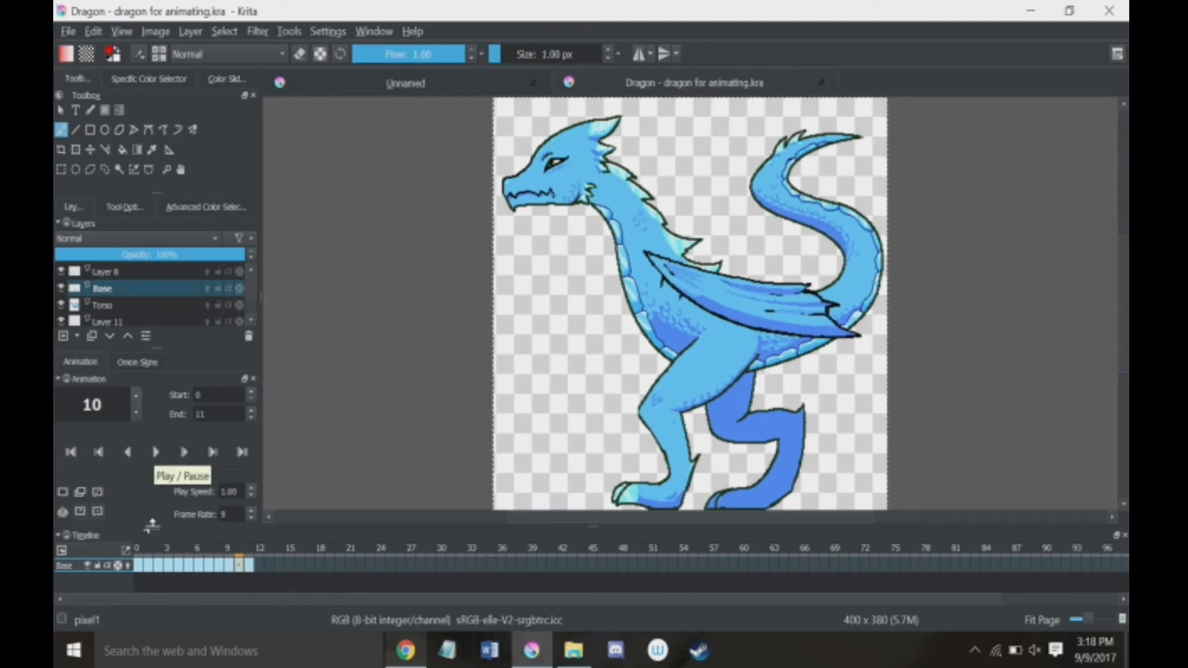
left_click(149, 565)
left_click(139, 565)
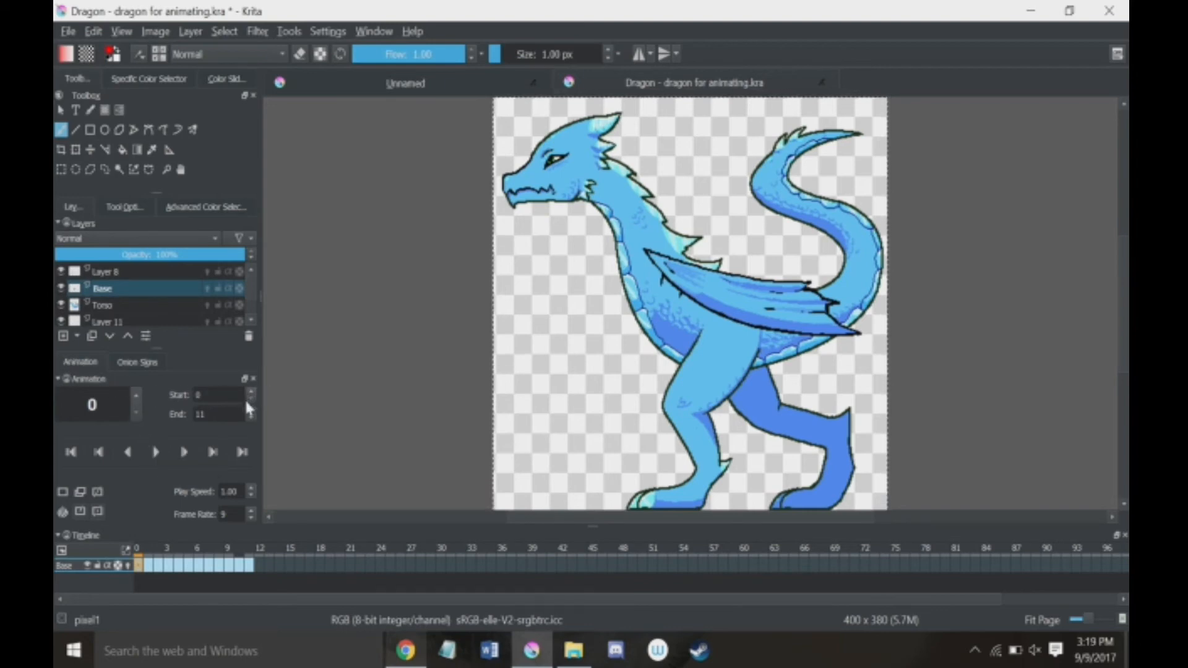
Step: Show the onion skin settings, turn onion skins on and off for the Base layer, and return to the animation controls
left_click(138, 361)
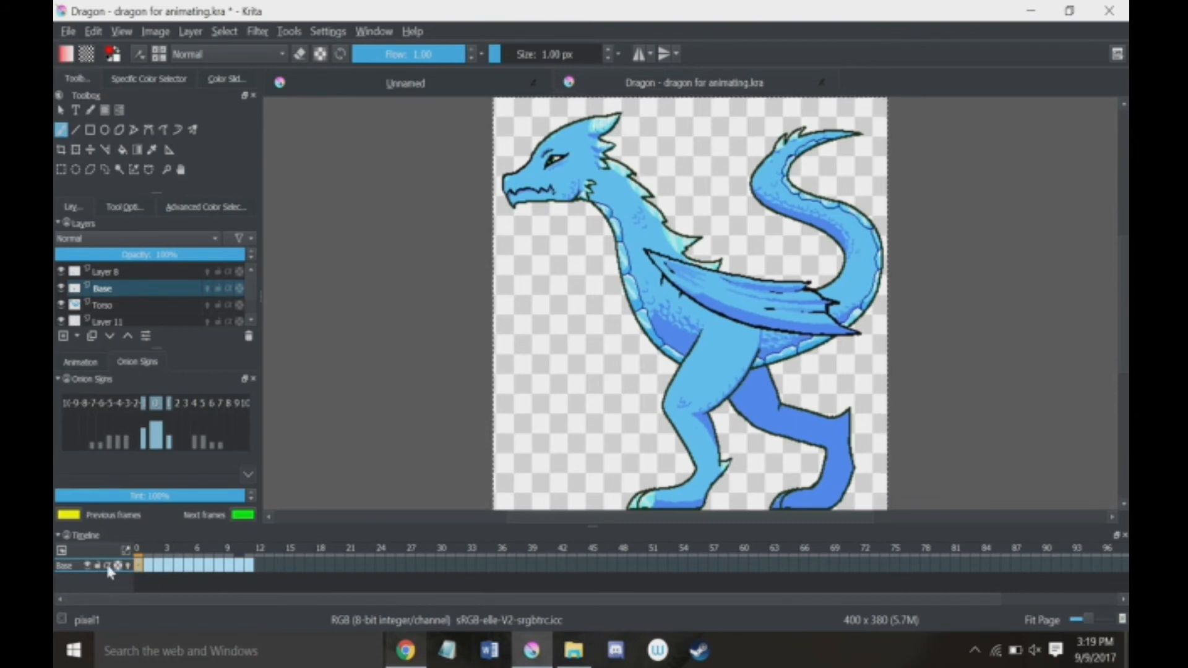
left_click(128, 565)
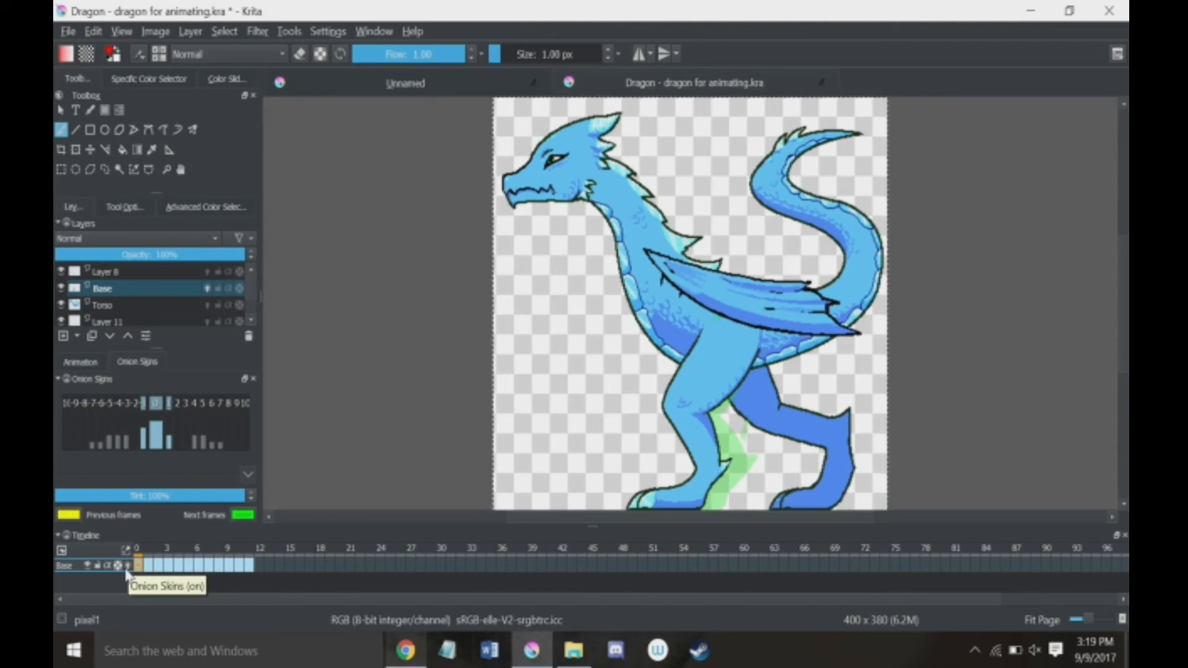
left_click(126, 565)
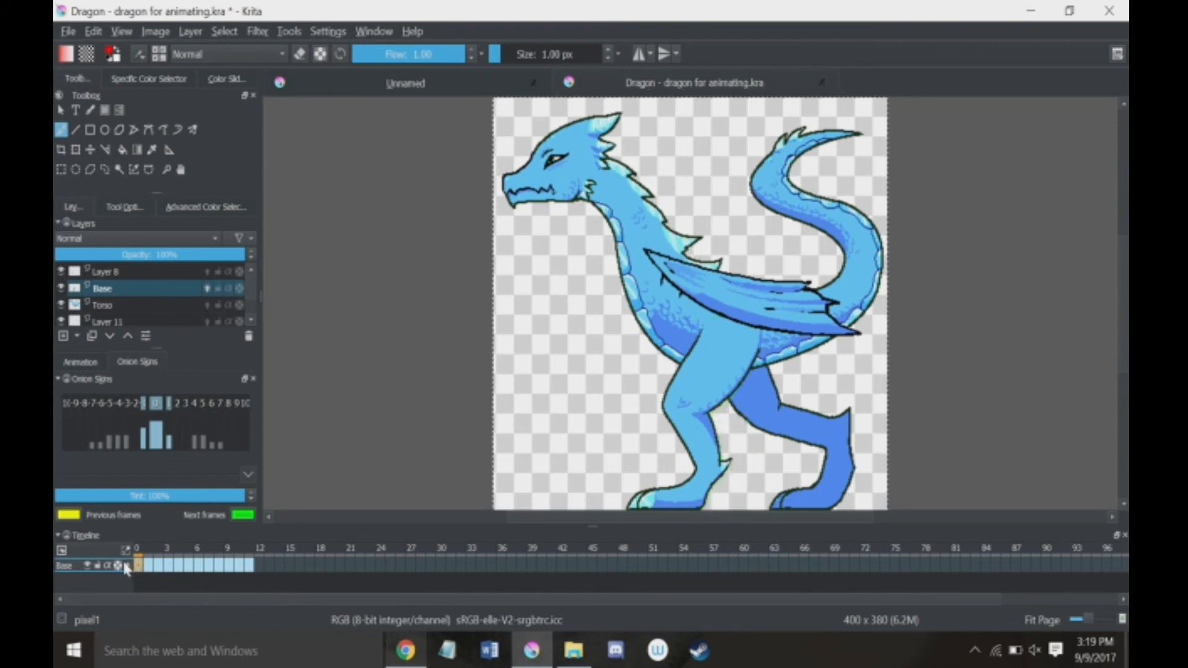
left_click(89, 362)
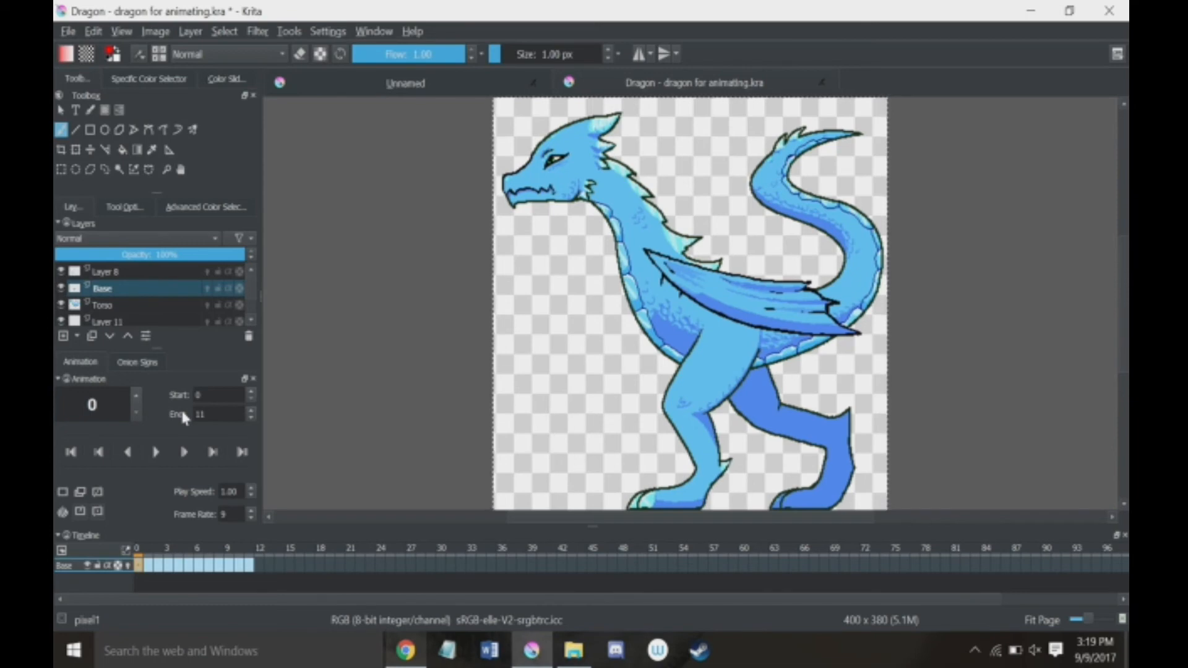
Step: Select the Base, Torso, Layer 11 and Layer 8 layers in turn to examine each one's timeline frames
left_click(229, 291)
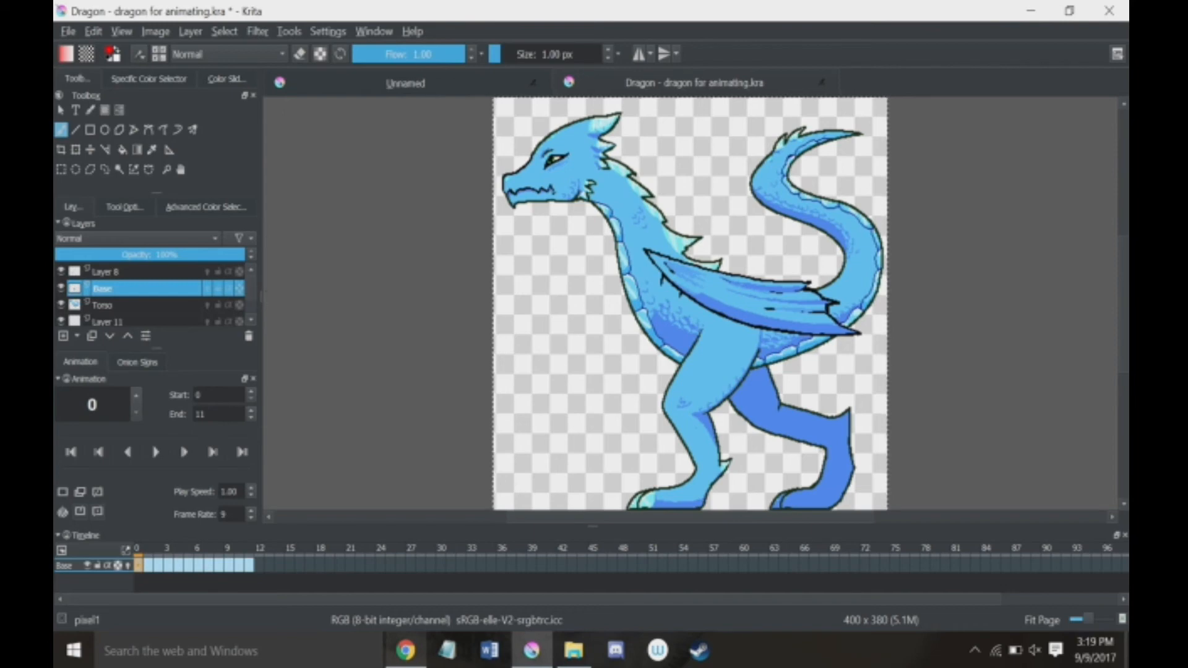
left_click(154, 305)
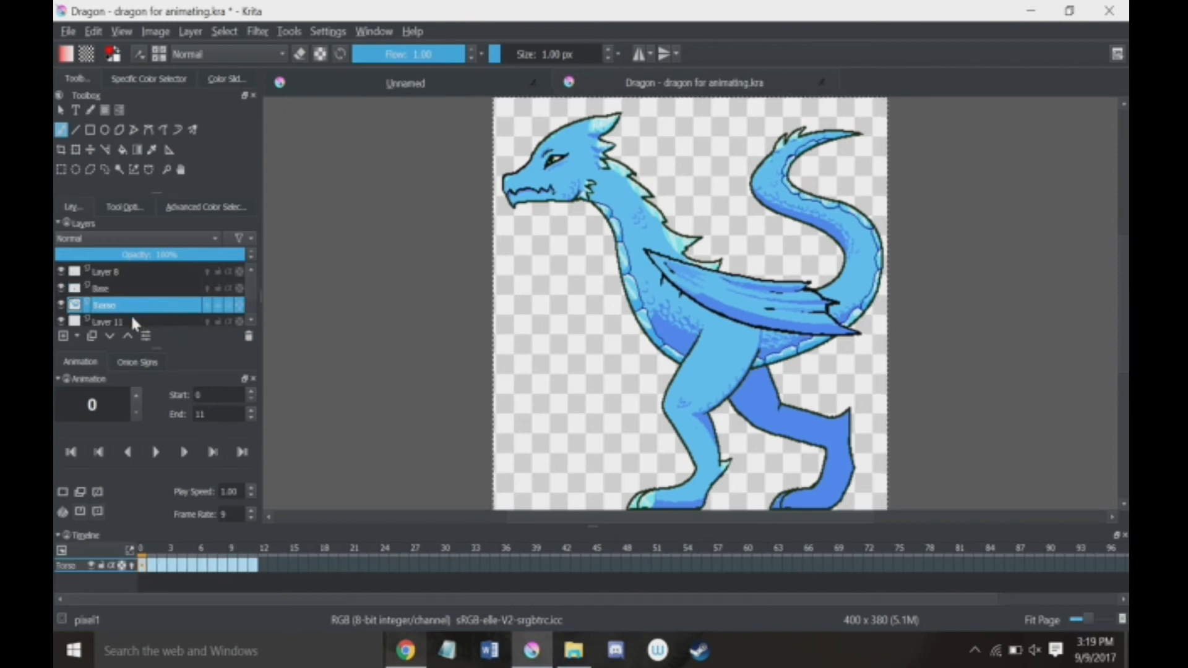
left_click(133, 321)
left_click(127, 303)
left_click(128, 289)
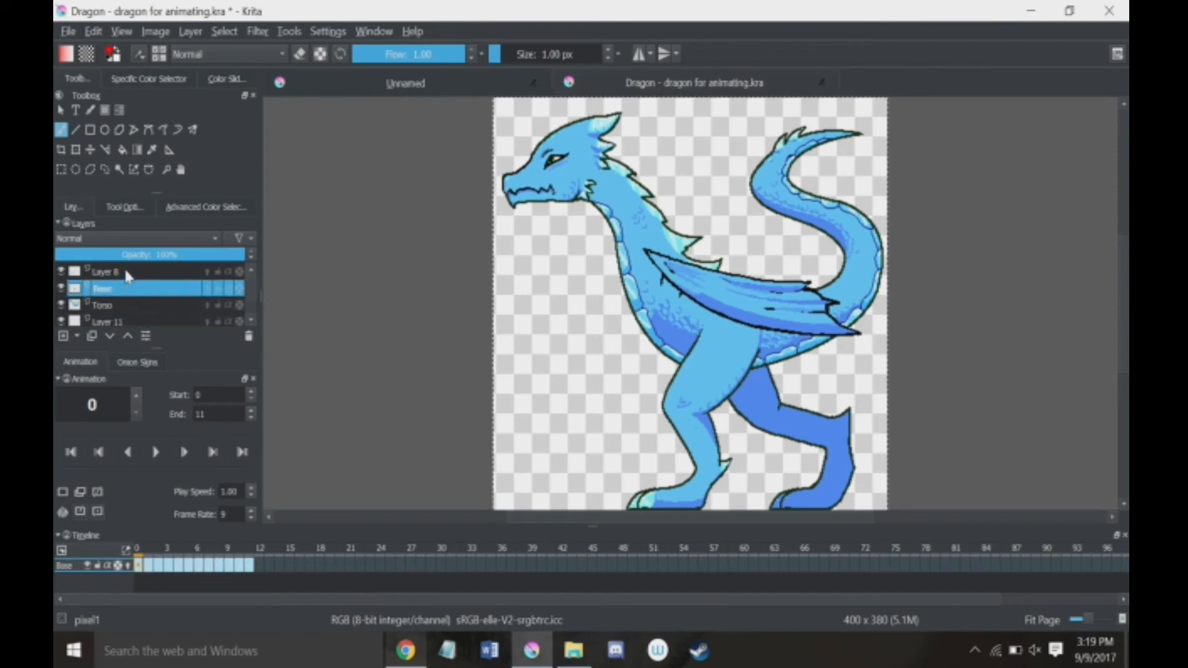
left_click(136, 276)
Step: Play the dragon's walk animation and stop it
mouse_move(141, 282)
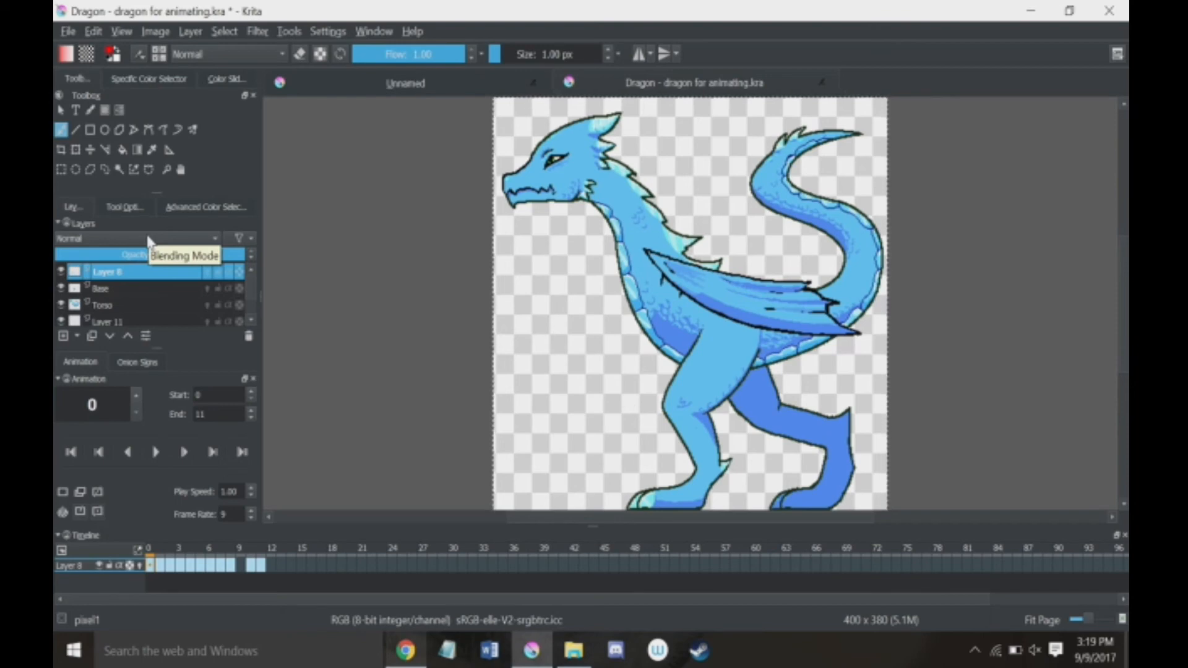
left_click(156, 454)
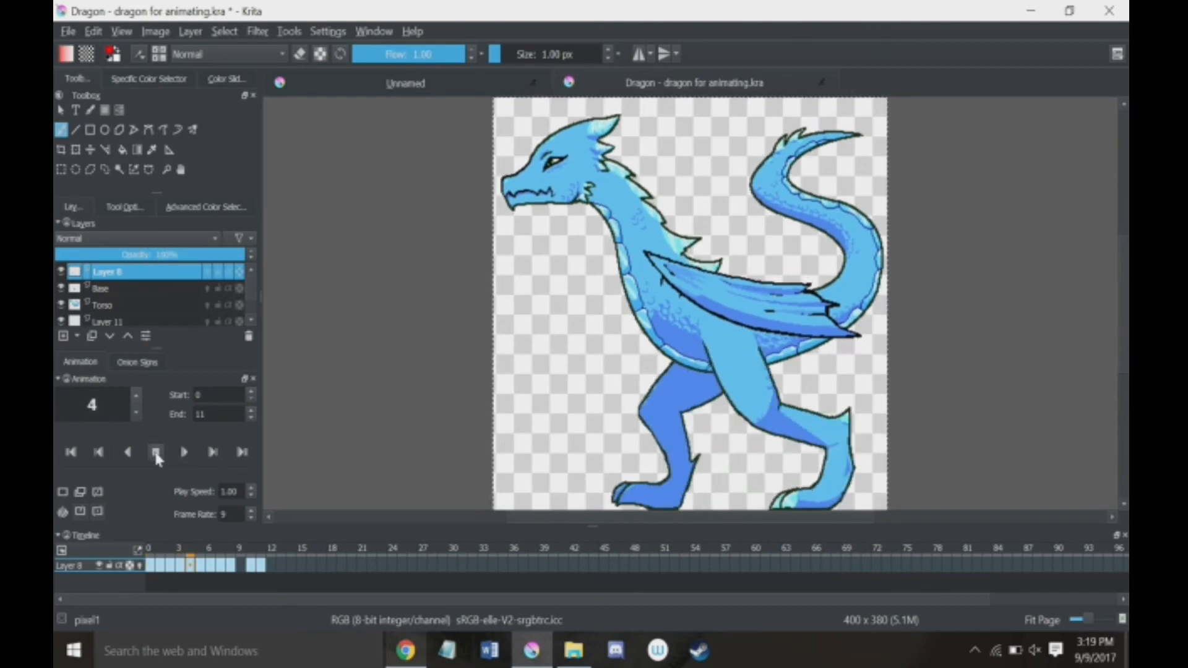
left_click(156, 453)
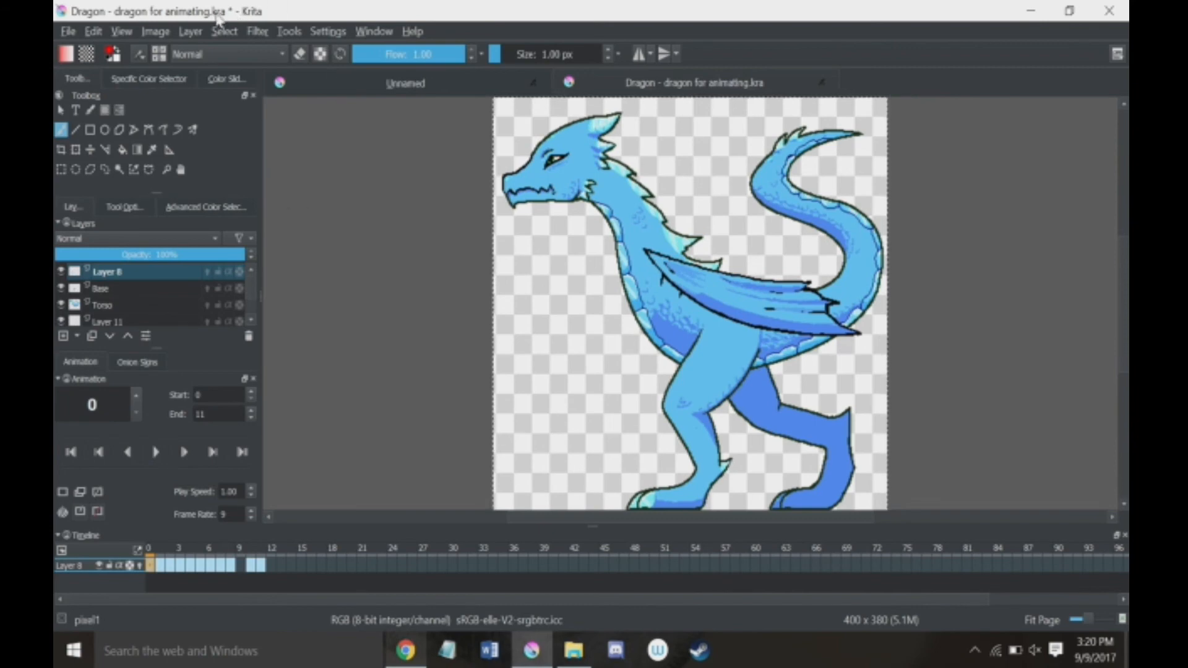
Step: Export the animation as a PNG image sequence named dragon into the Demonstration folder
left_click(67, 32)
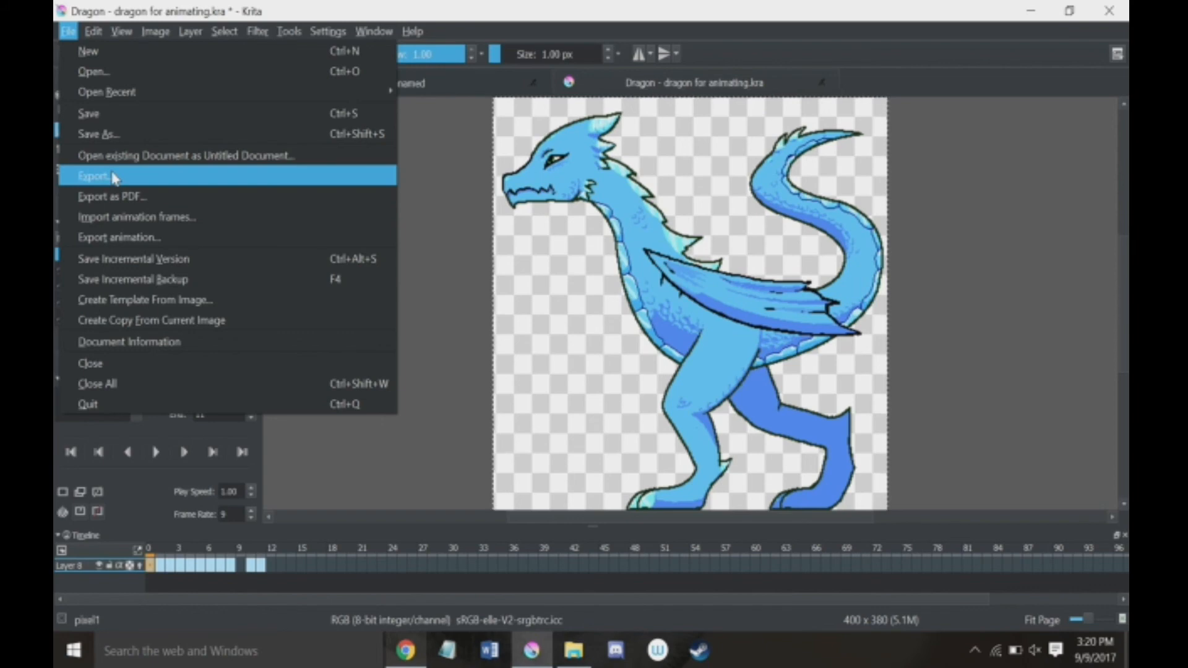
left_click(107, 239)
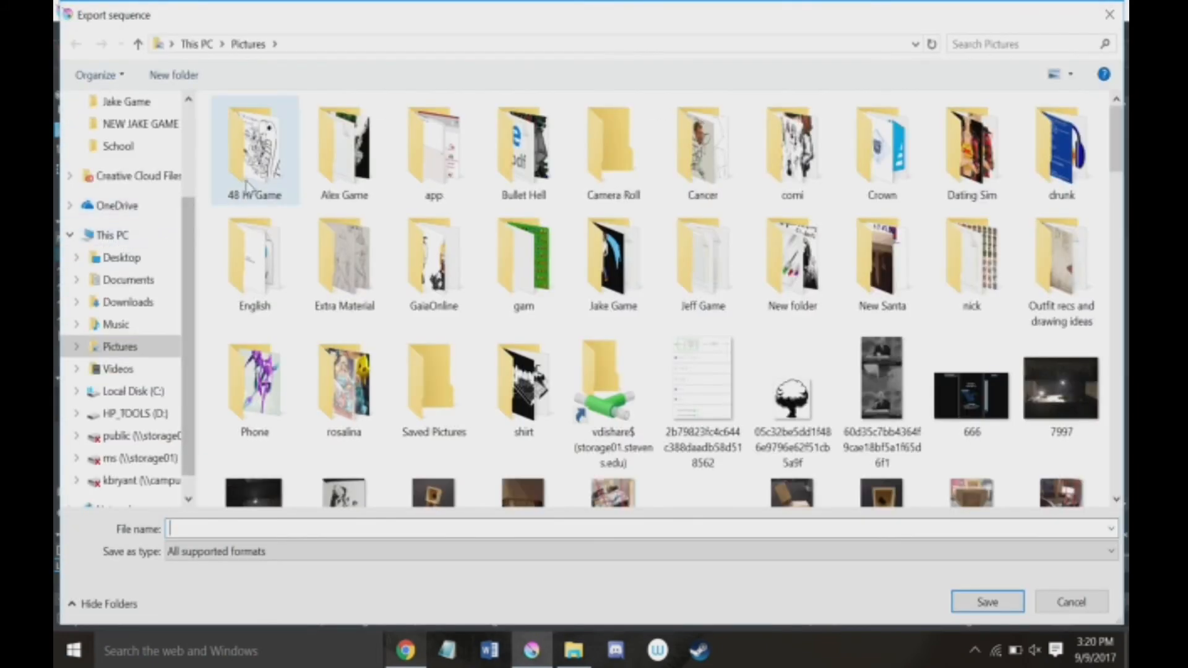
scroll(180, 179, "up", 1)
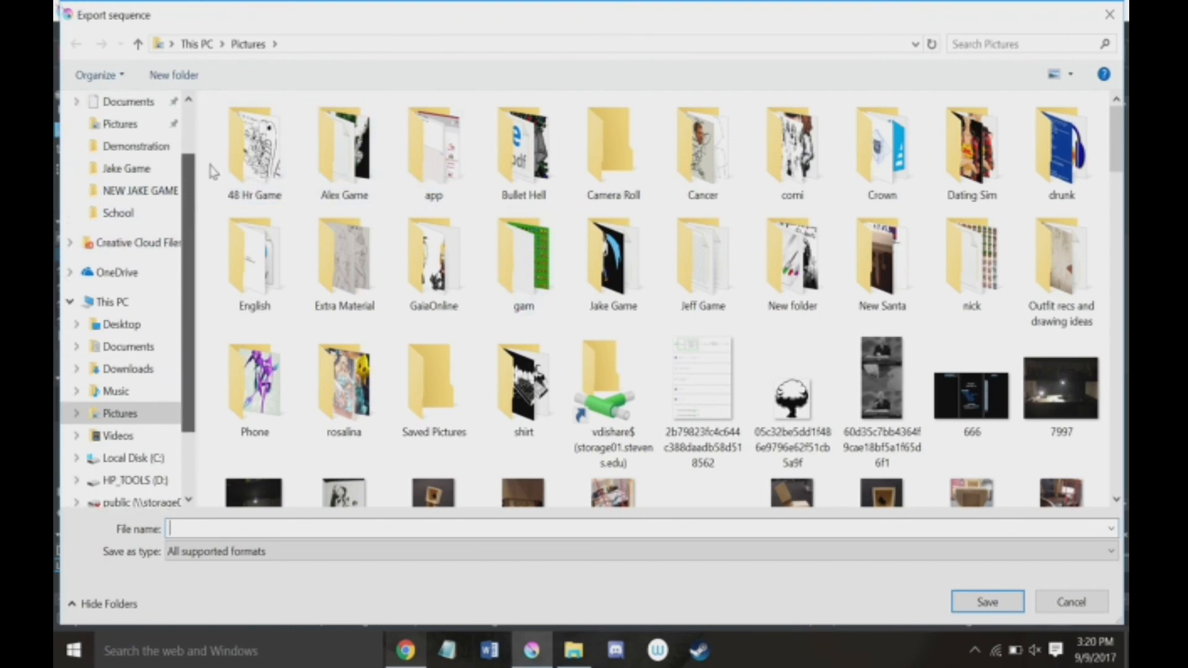
left_click(141, 147)
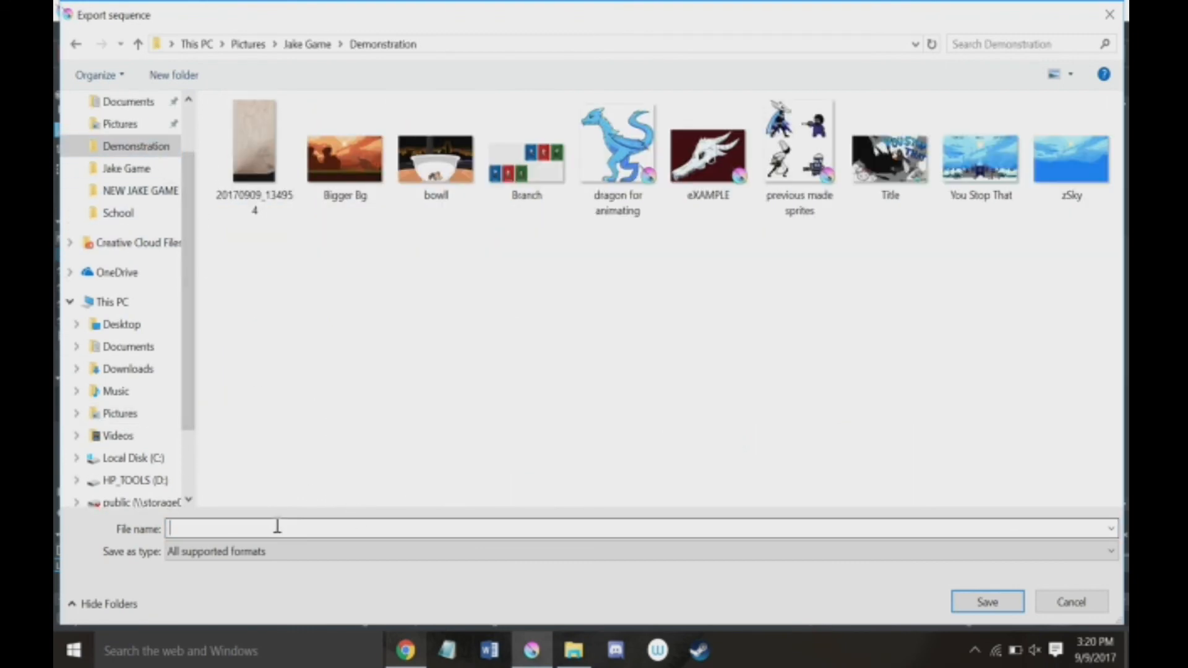
type("dragon")
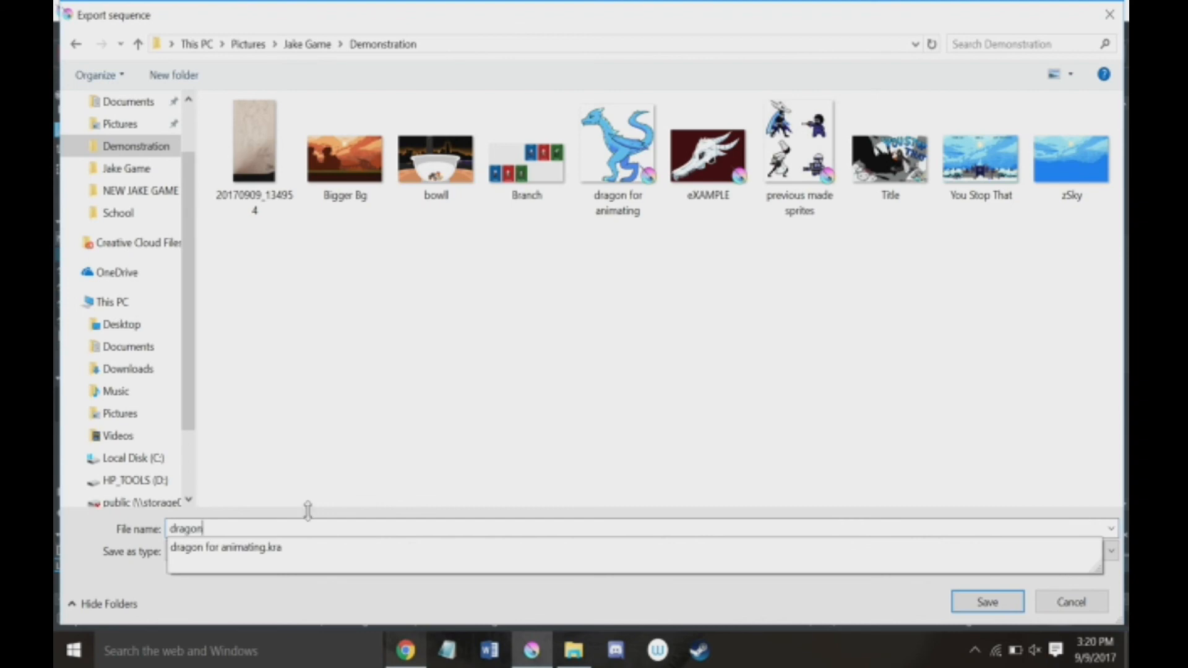
left_click(291, 552)
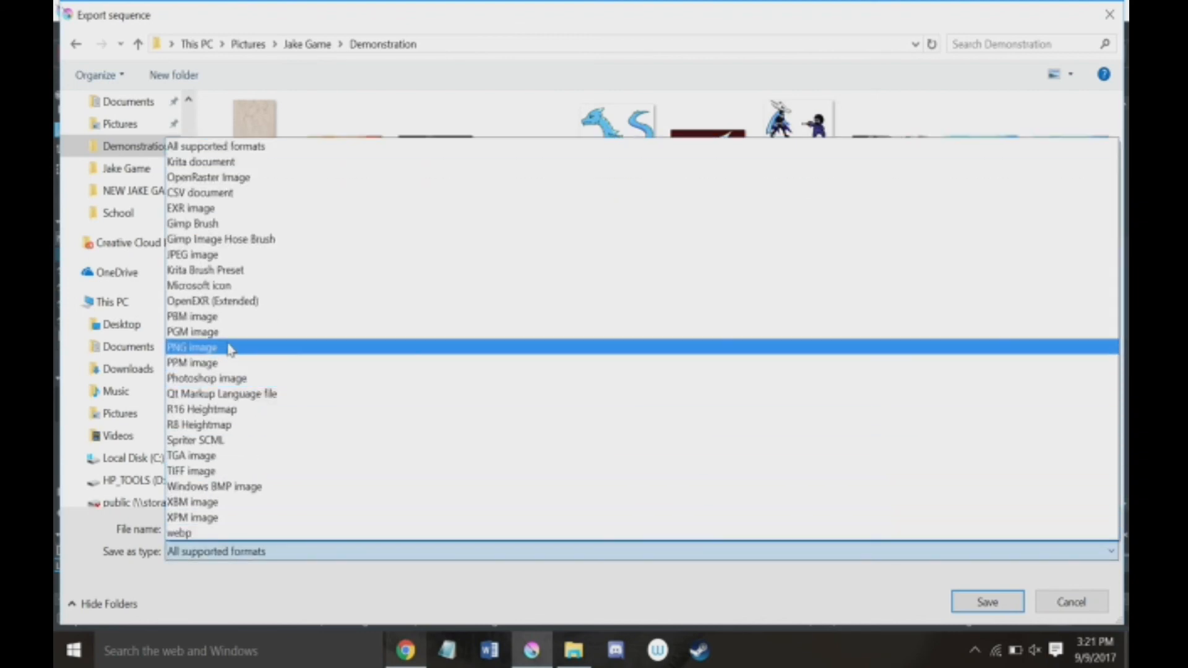
left_click(231, 347)
double_click(249, 530)
key("Return")
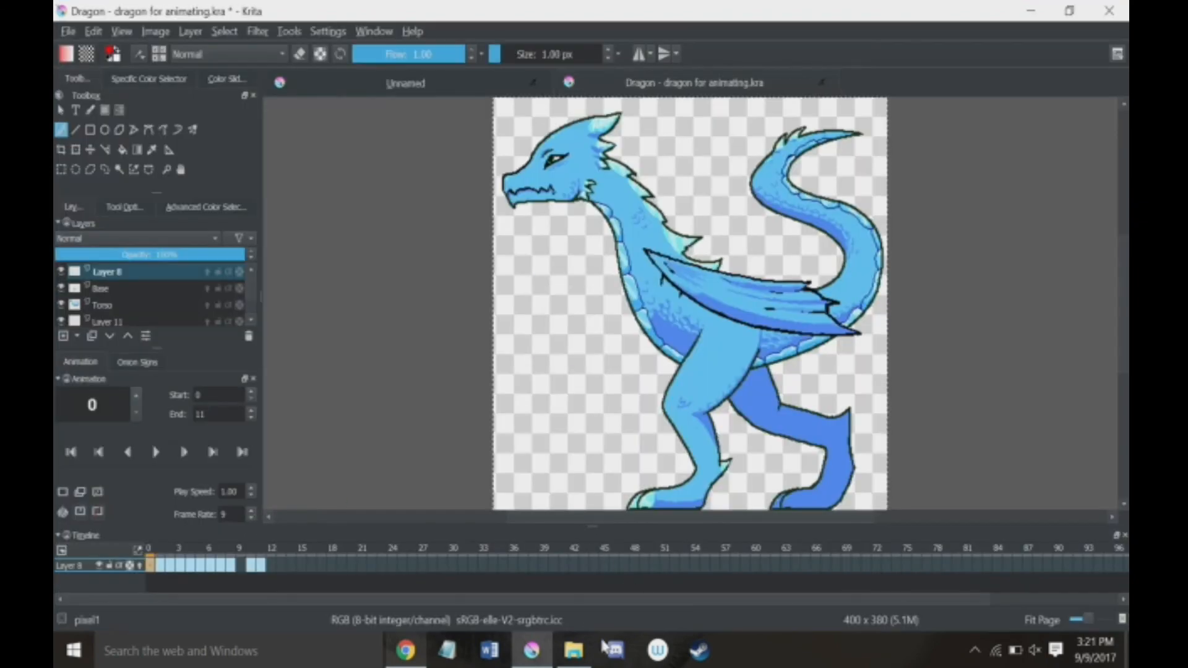
Step: Switch to File Explorer and examine the exported dragon frame images in the Demonstration folder
left_click(573, 649)
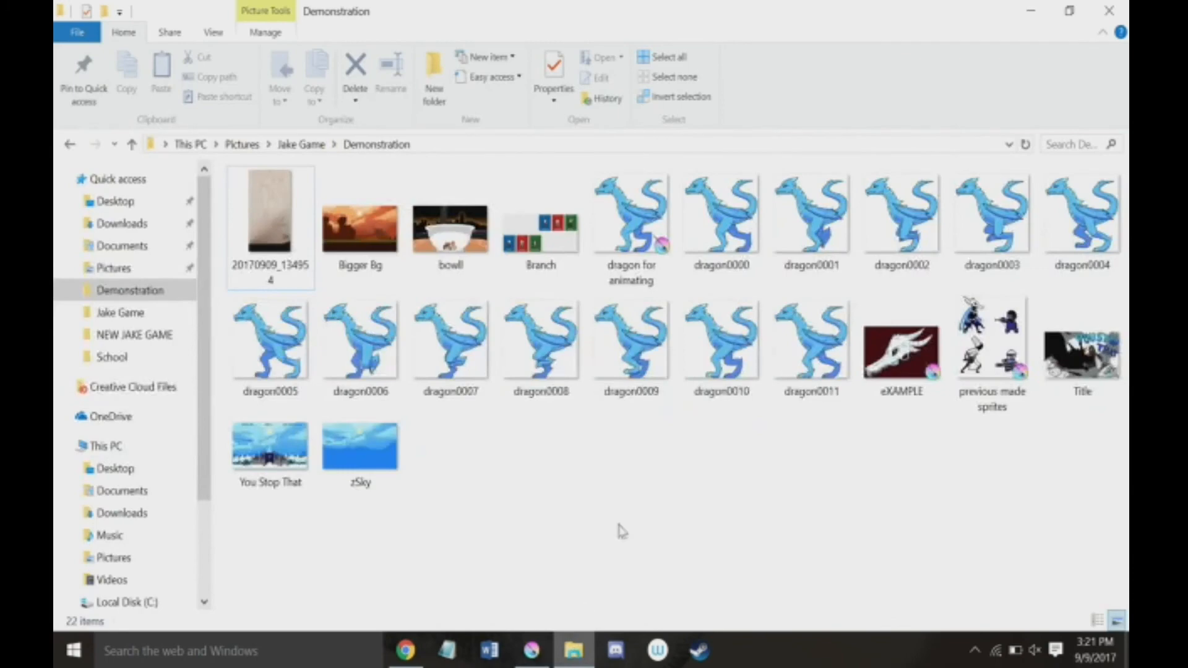
left_click(654, 201)
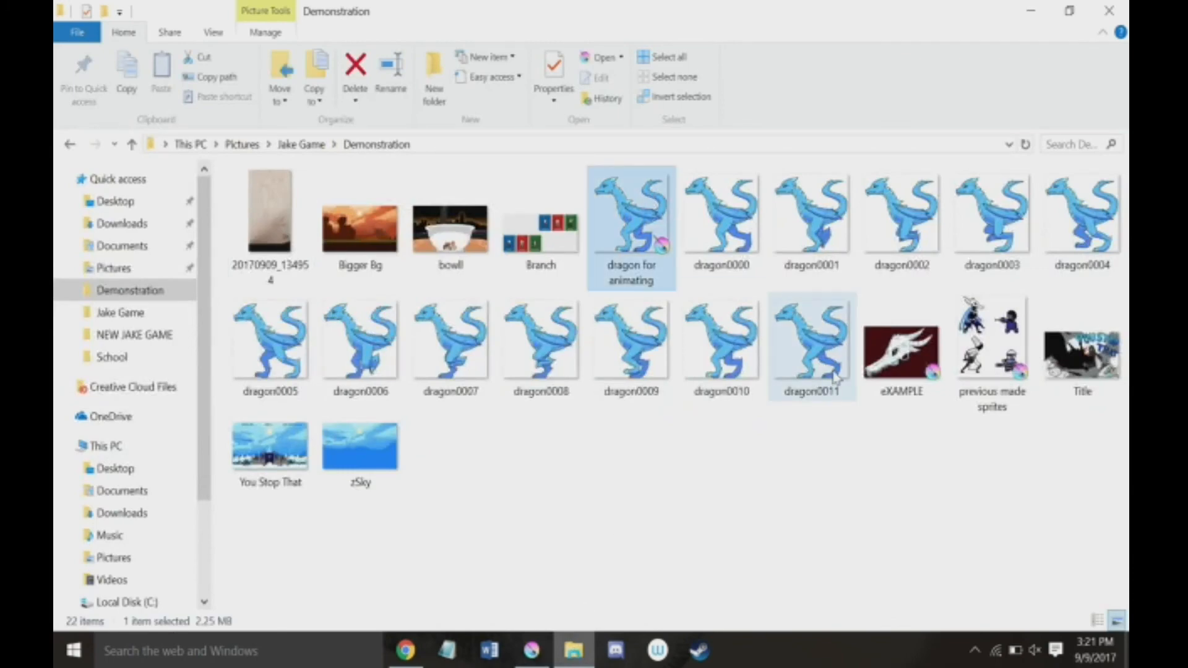
left_click(798, 351, "shift")
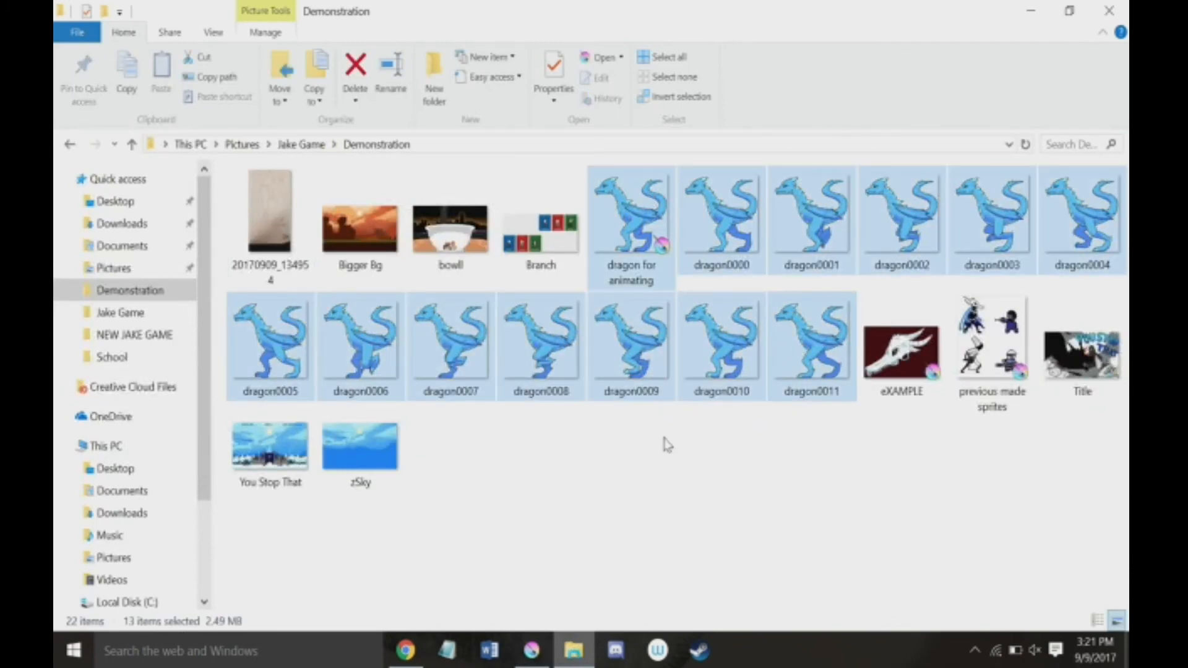
left_click(673, 508)
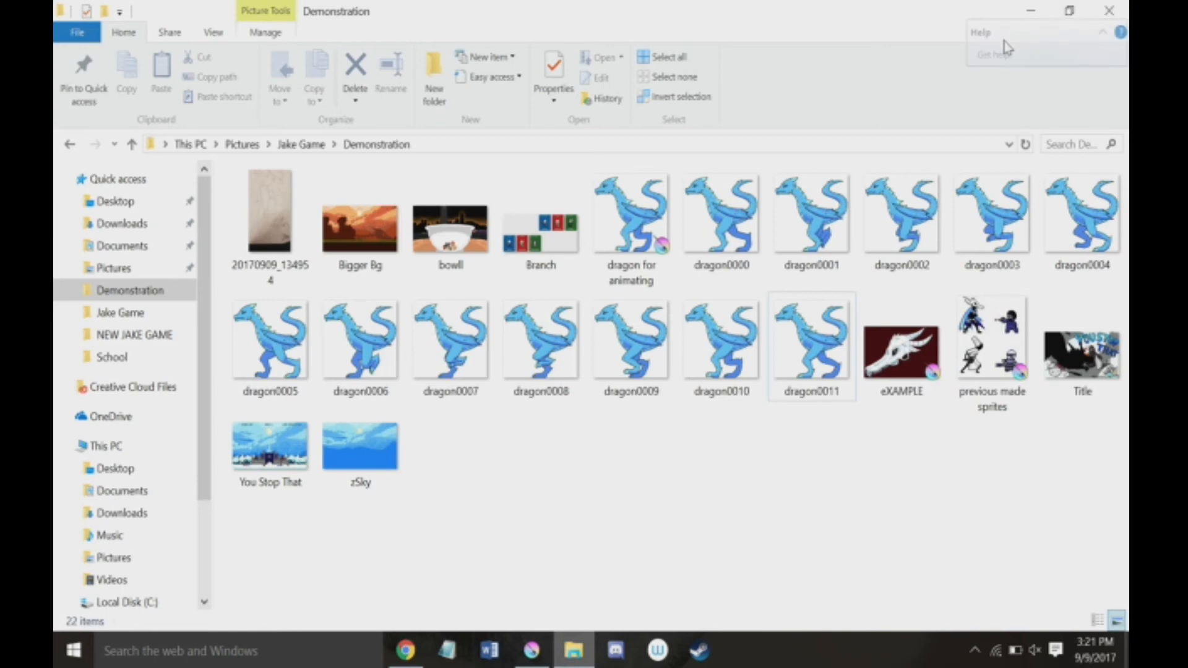
left_click(720, 216)
left_click(811, 343, "shift")
Step: Return to Krita, replay the dragon animation and stop it
left_click(532, 653)
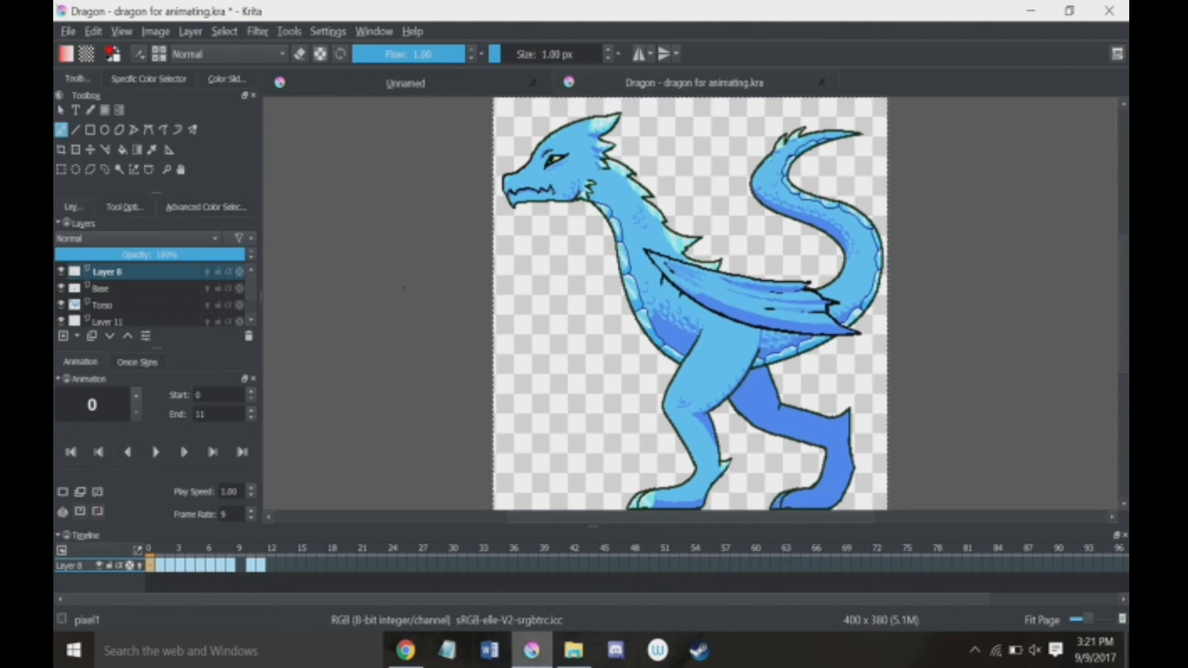
left_click(155, 454)
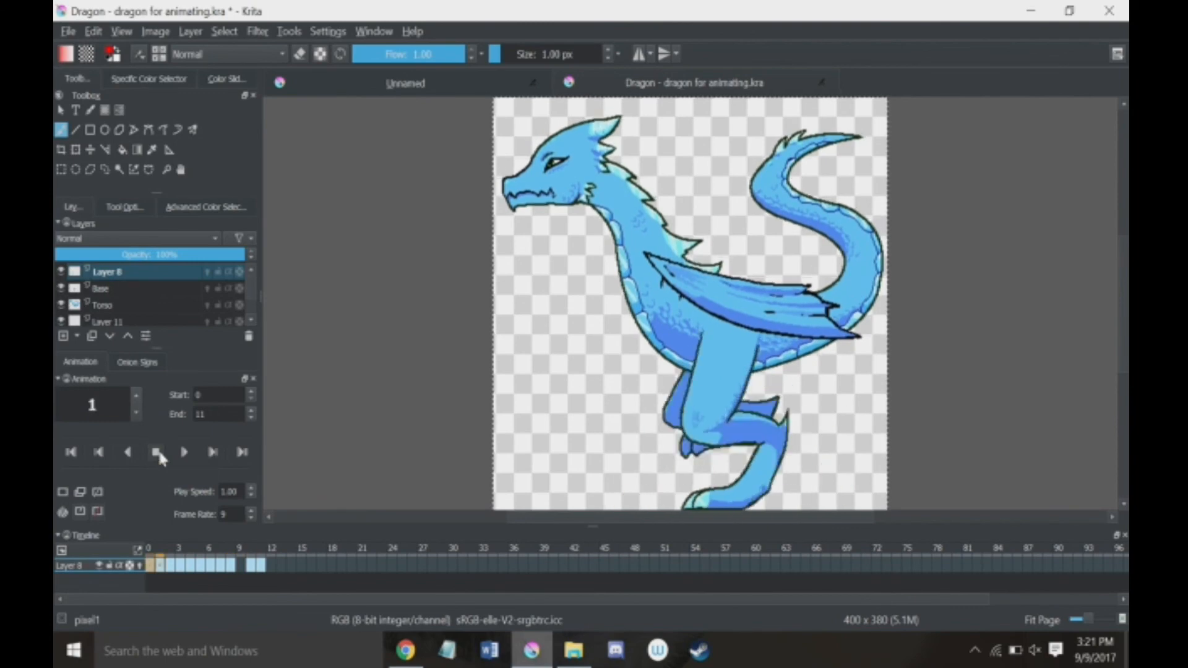
left_click(155, 453)
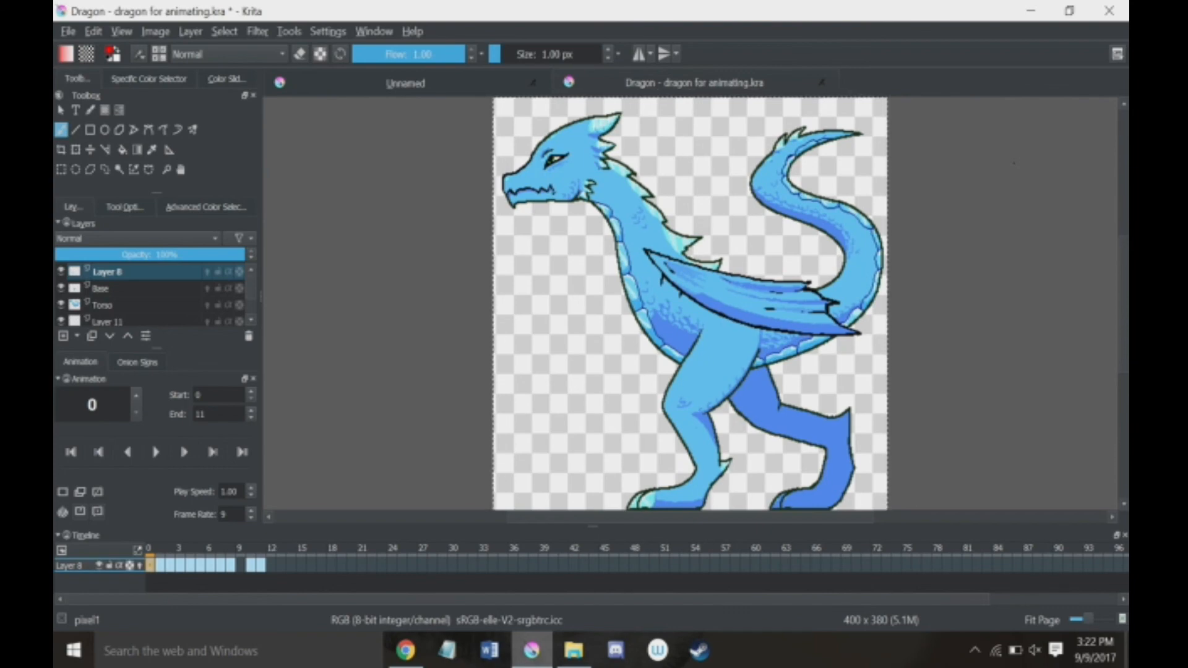
Step: Activate the rectangular selection tool for the dragon image
left_click(60, 169)
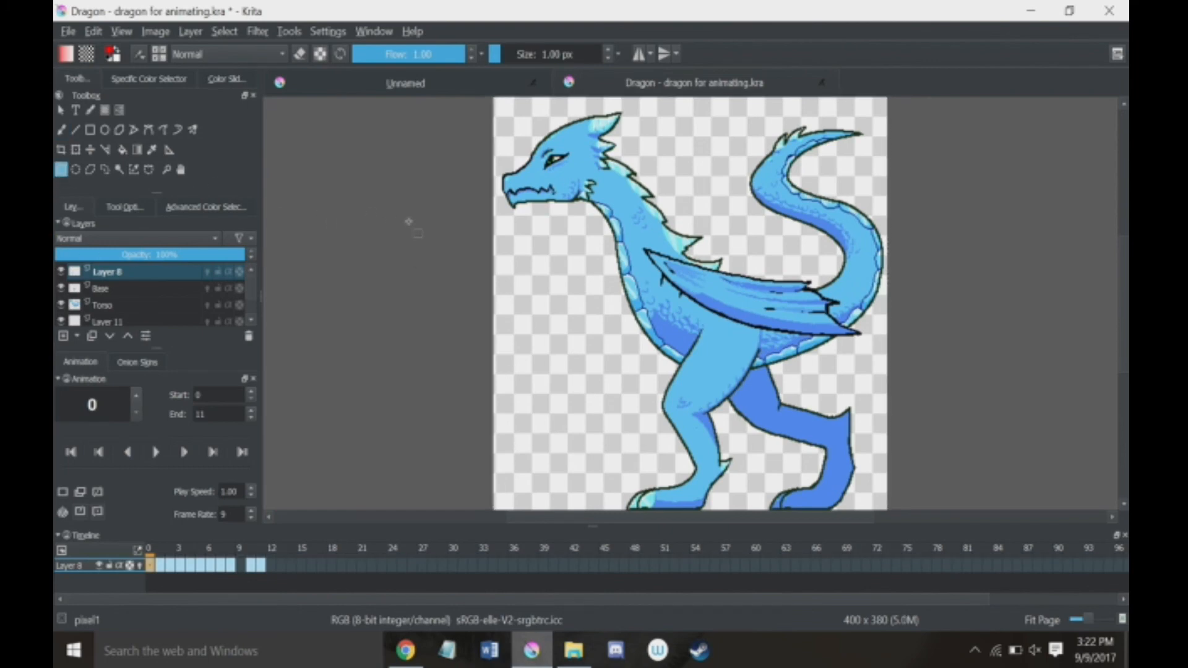